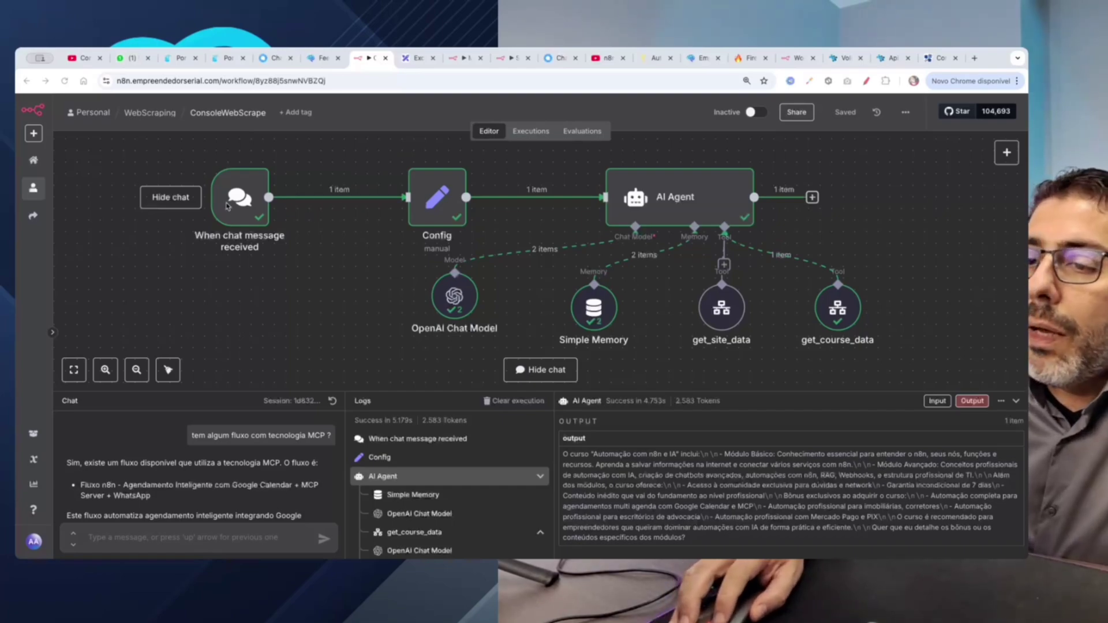
drag(239, 206, 187, 218)
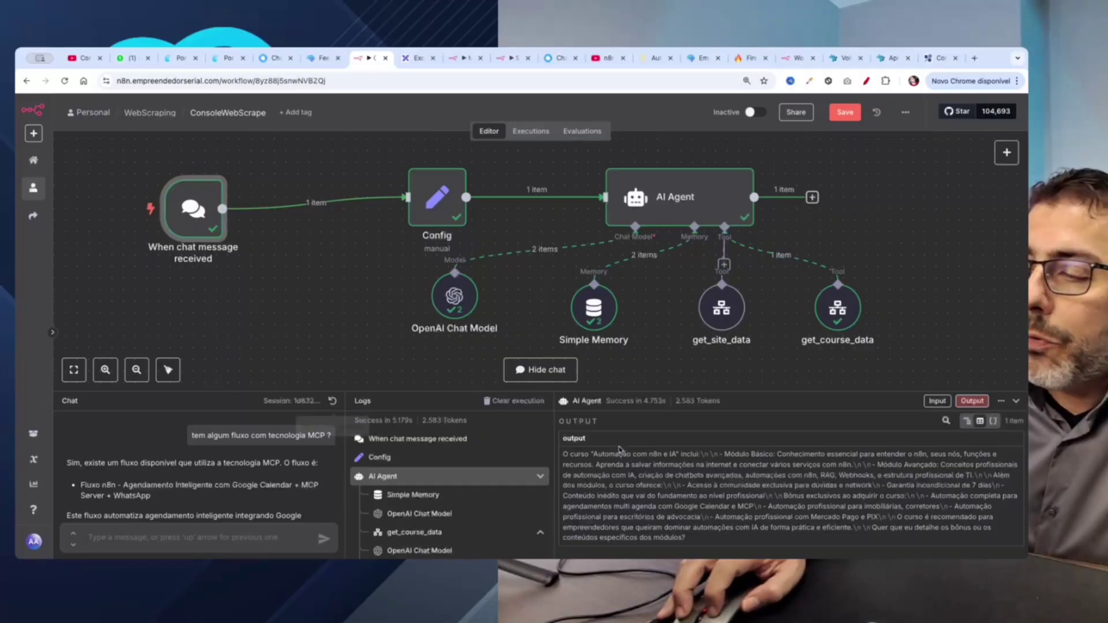
drag(226, 222, 272, 210)
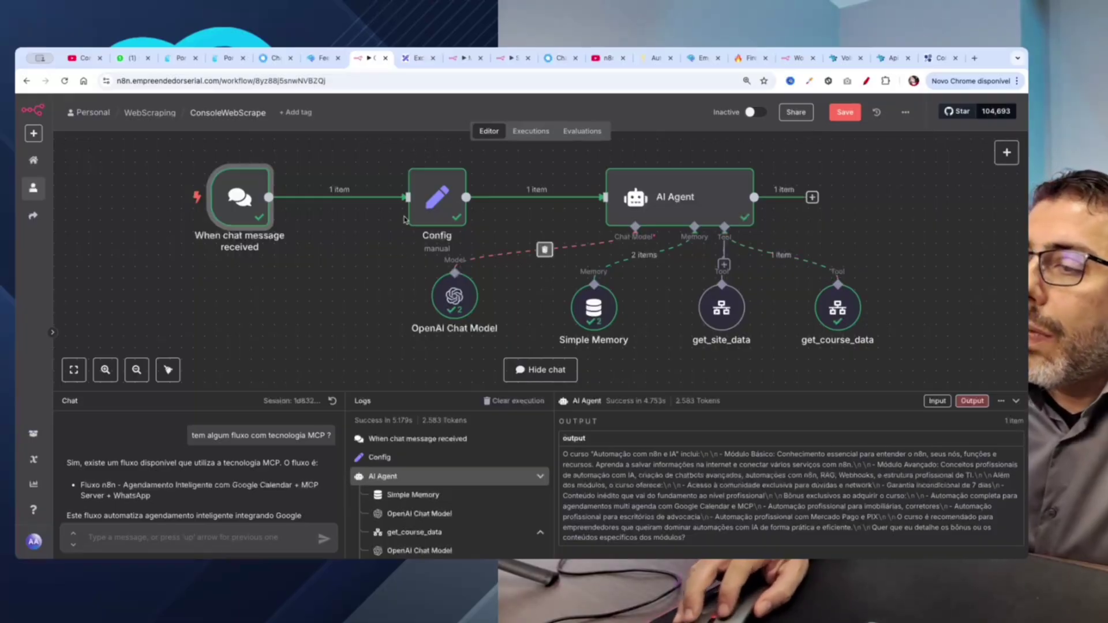
- Review the chatInput and sessionId expressions in the Config node and return to the canvas
click(438, 199)
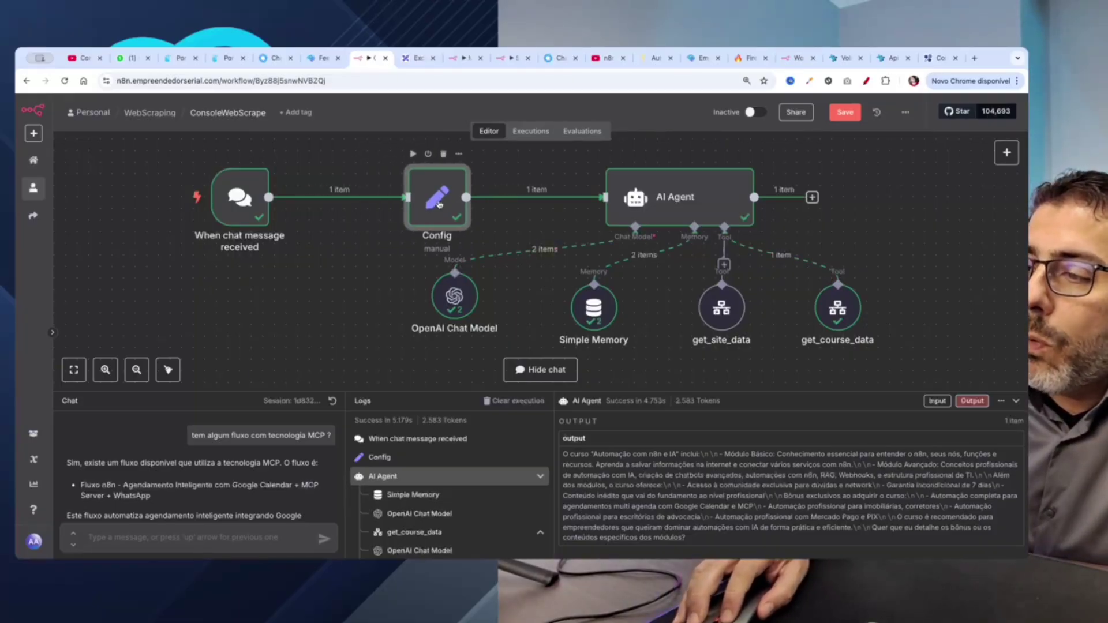
double_click(438, 203)
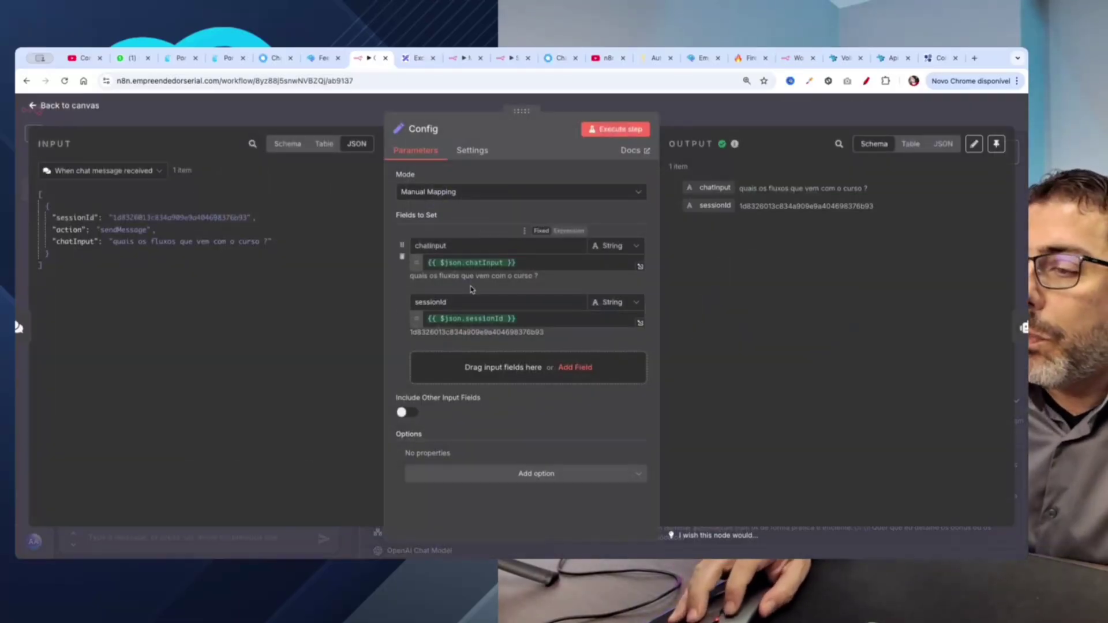
triple_click(516, 264)
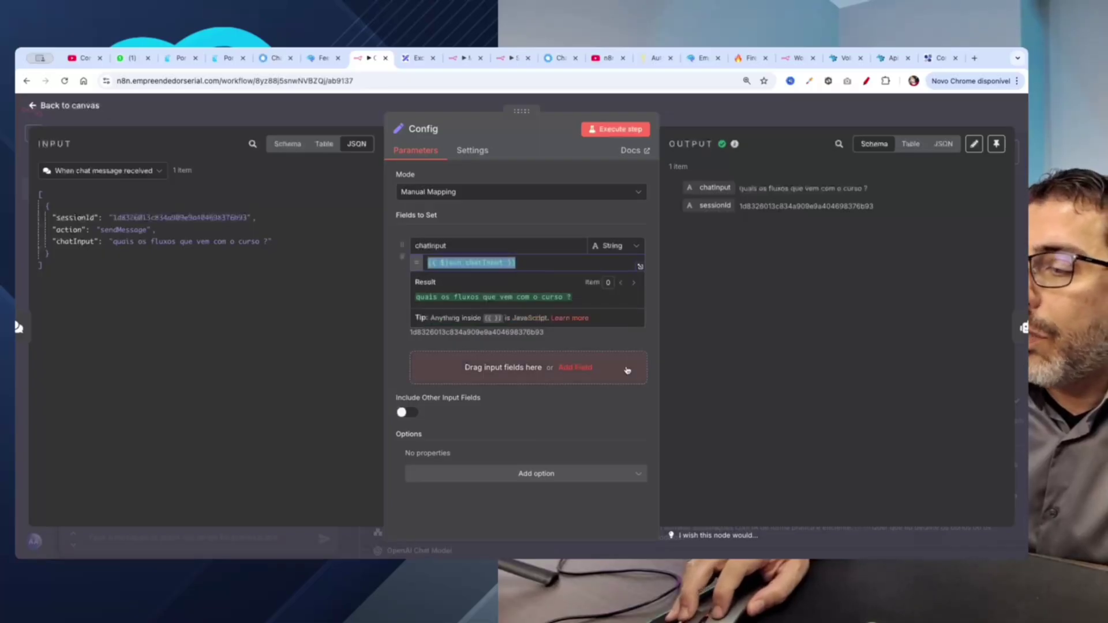
click(507, 332)
triple_click(517, 319)
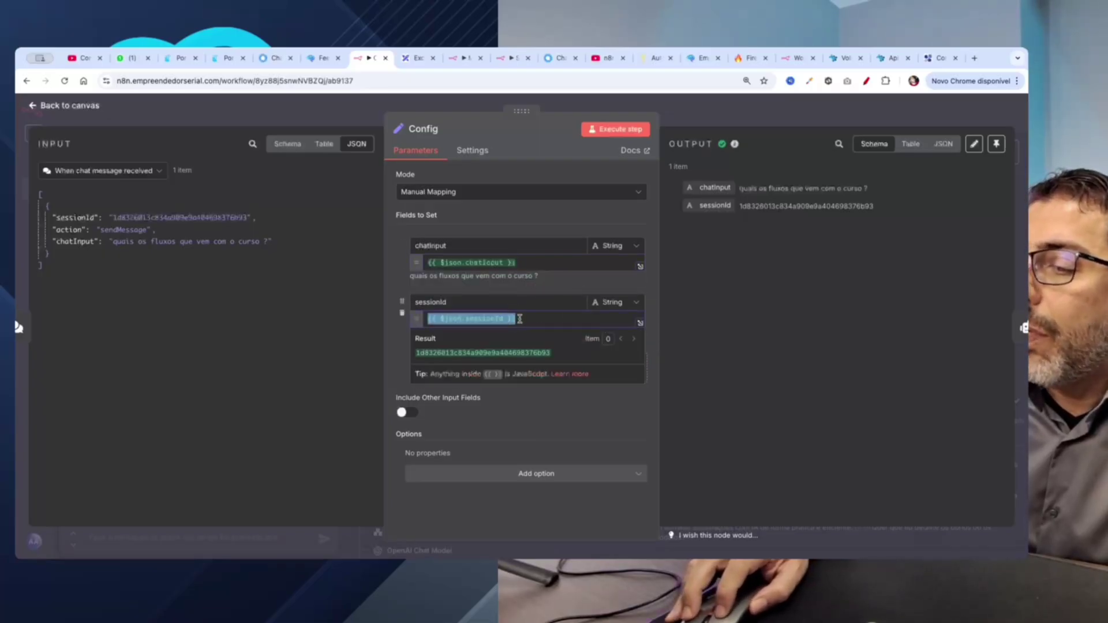
click(650, 324)
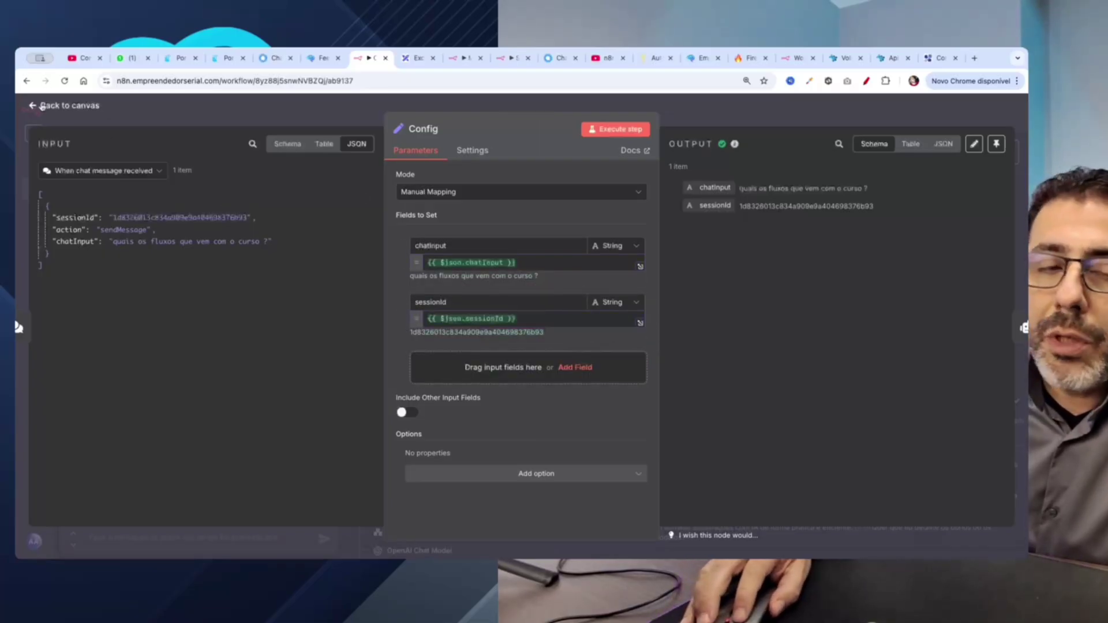
click(42, 107)
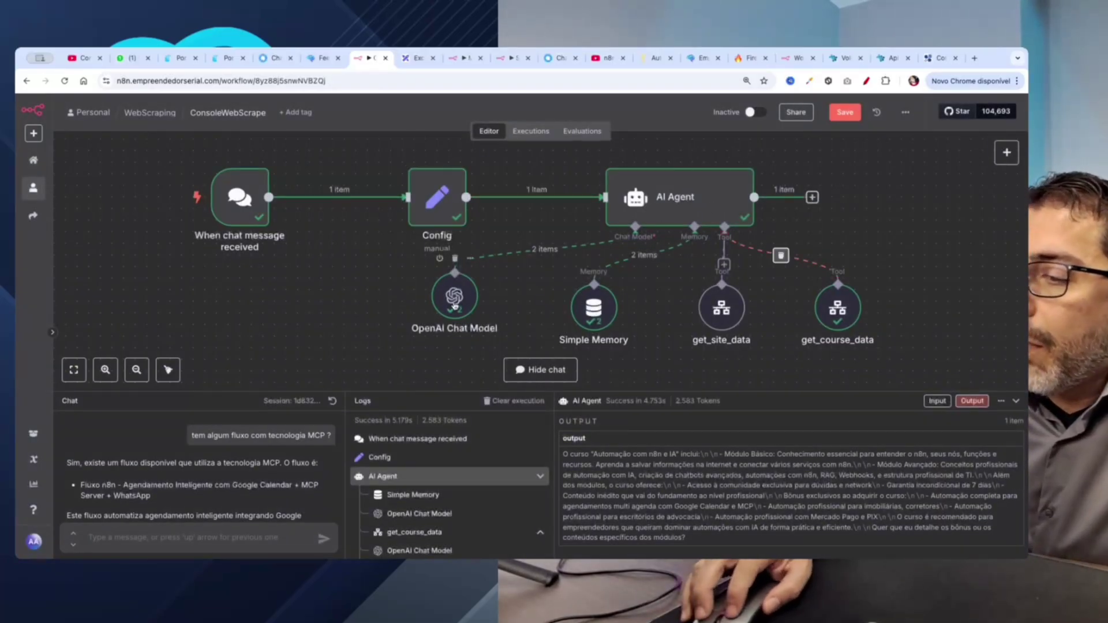
- Align Simple Memory beside OpenAI Chat Model and shift get_site_data and get_course_data slightly toward it
drag(451, 303, 462, 313)
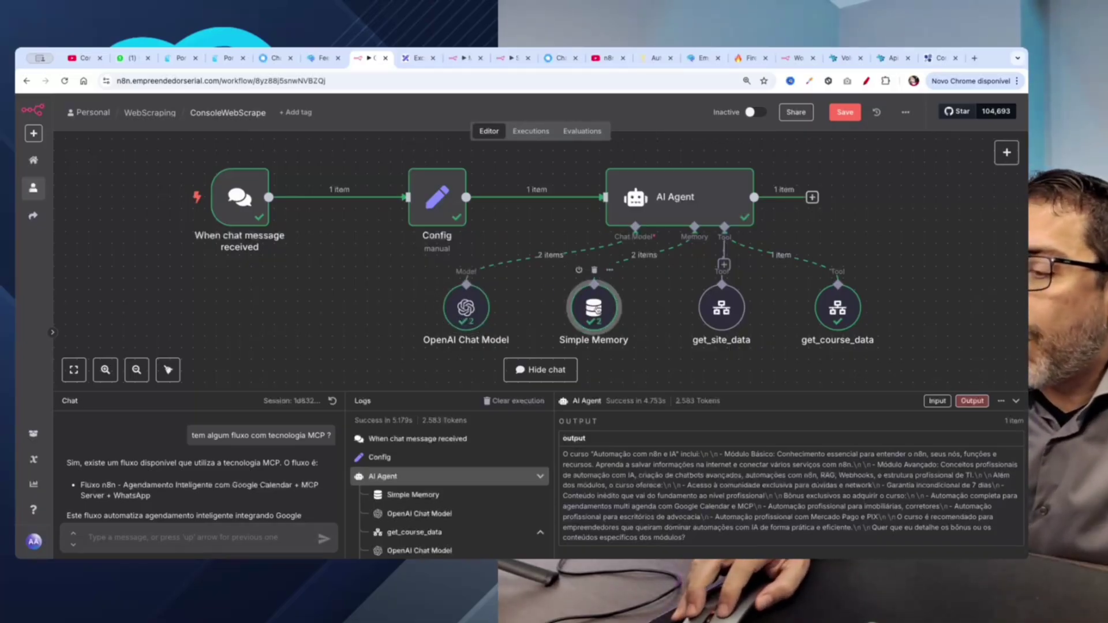
drag(604, 310, 569, 309)
drag(480, 313, 467, 302)
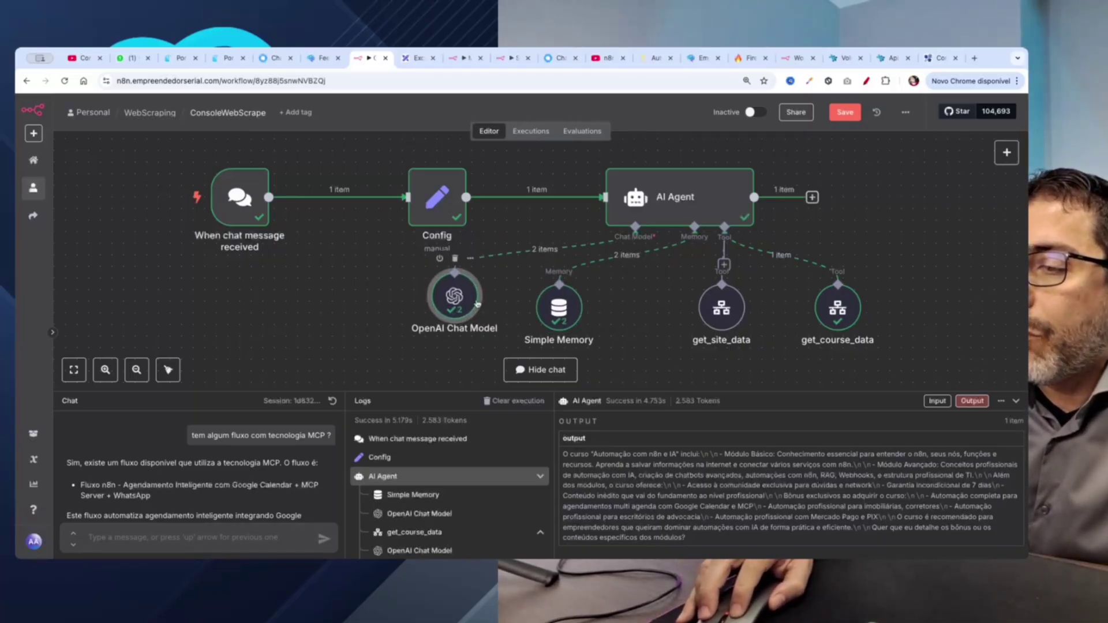
drag(558, 307, 547, 296)
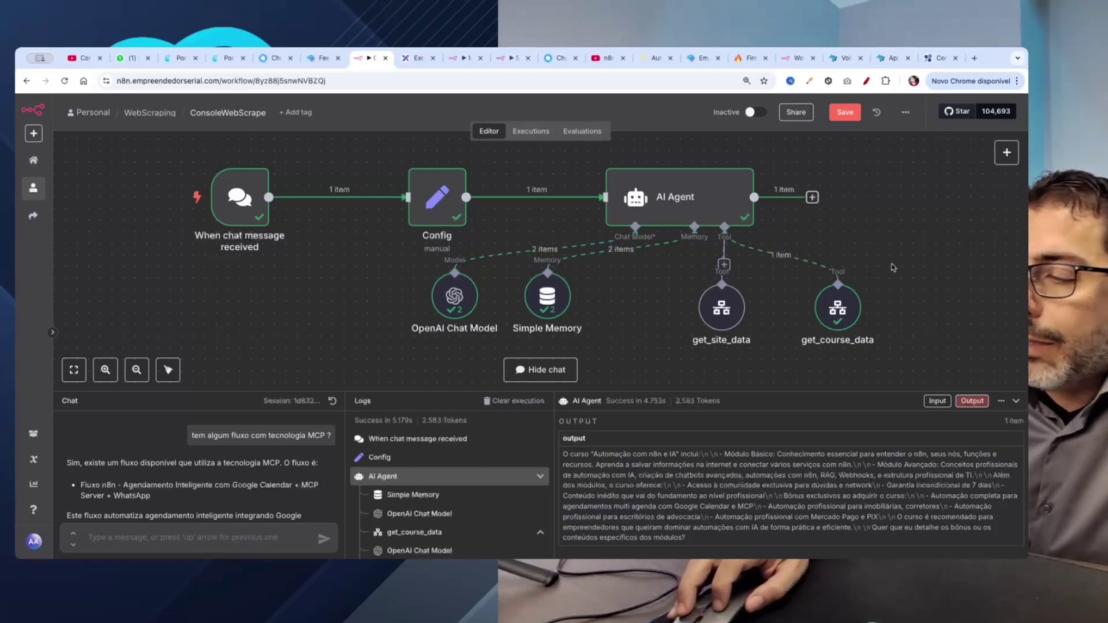
drag(713, 313, 665, 312)
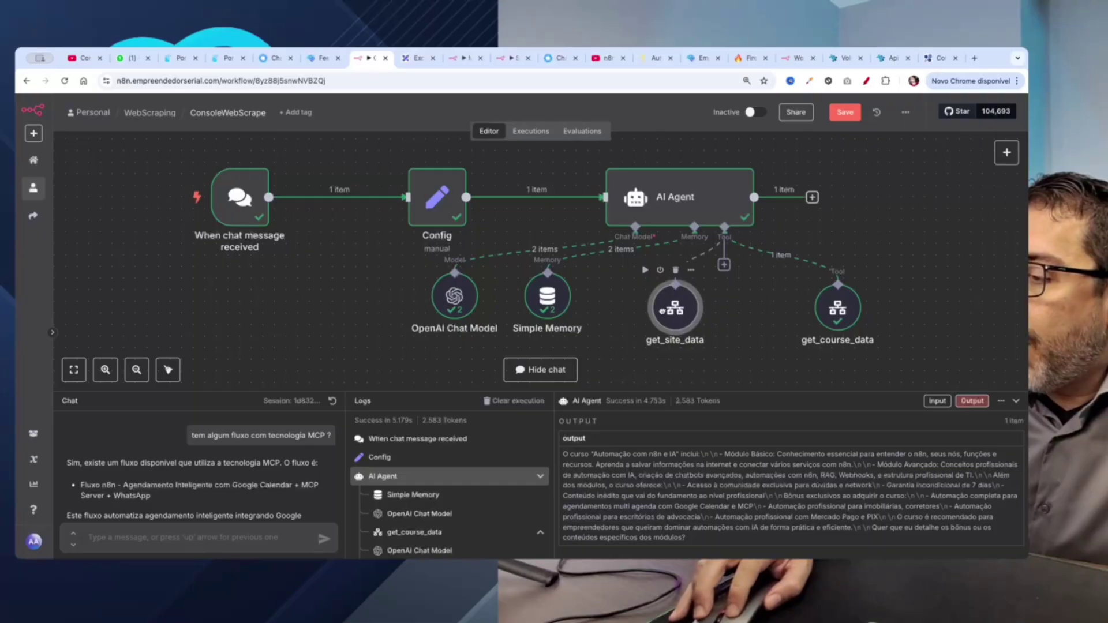
drag(840, 311, 816, 312)
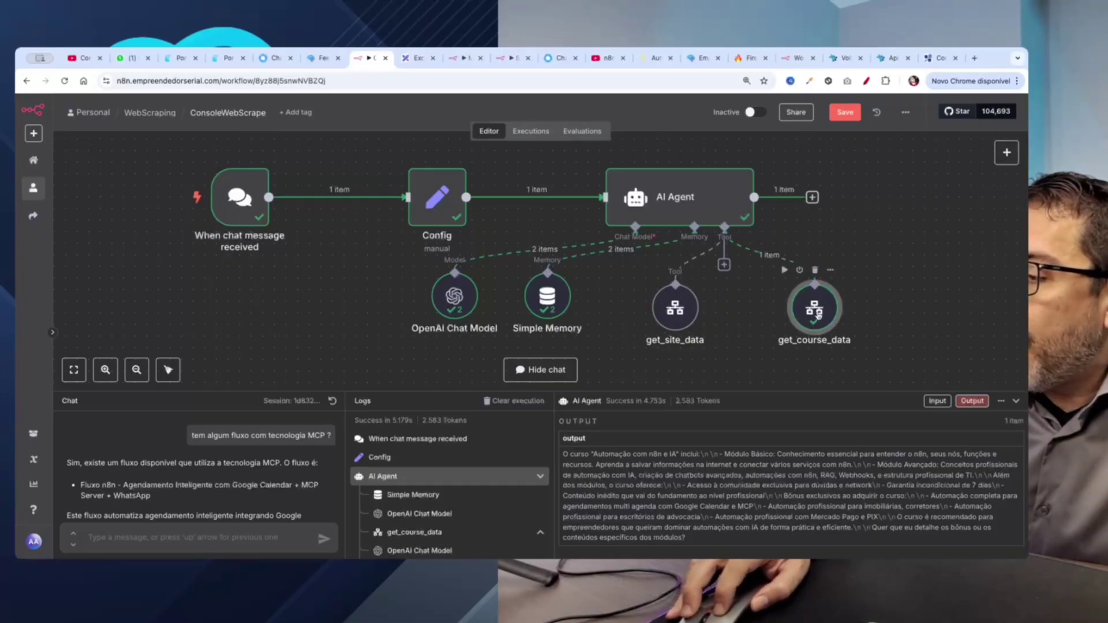
drag(678, 314, 702, 312)
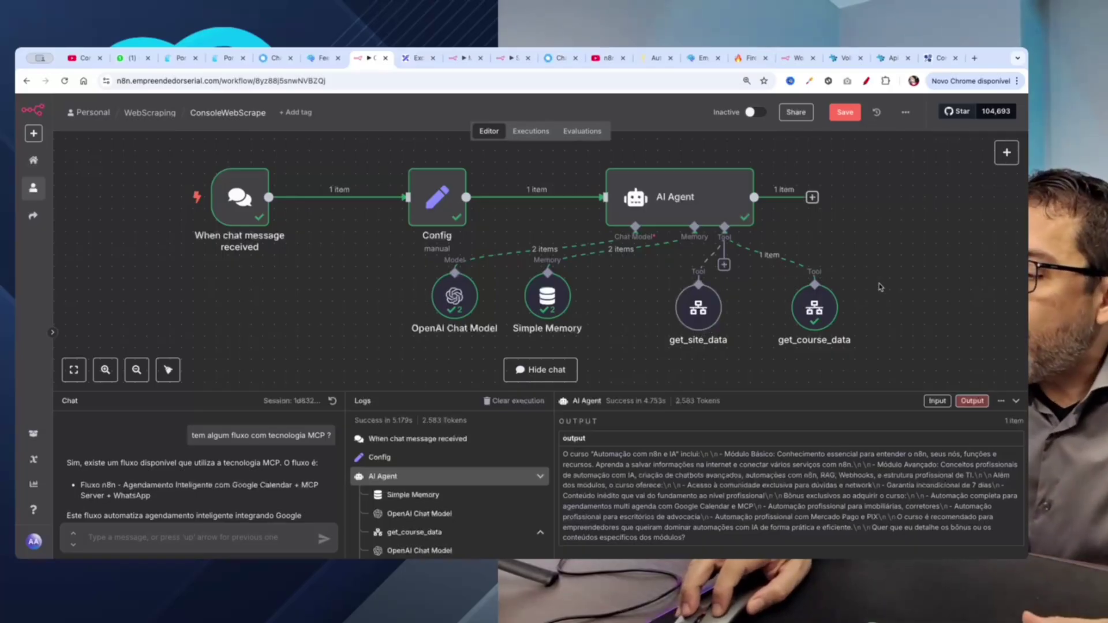
- Review the description, workflow and url input of the get_site_data and get_course_data tools
mouse_move(699, 319)
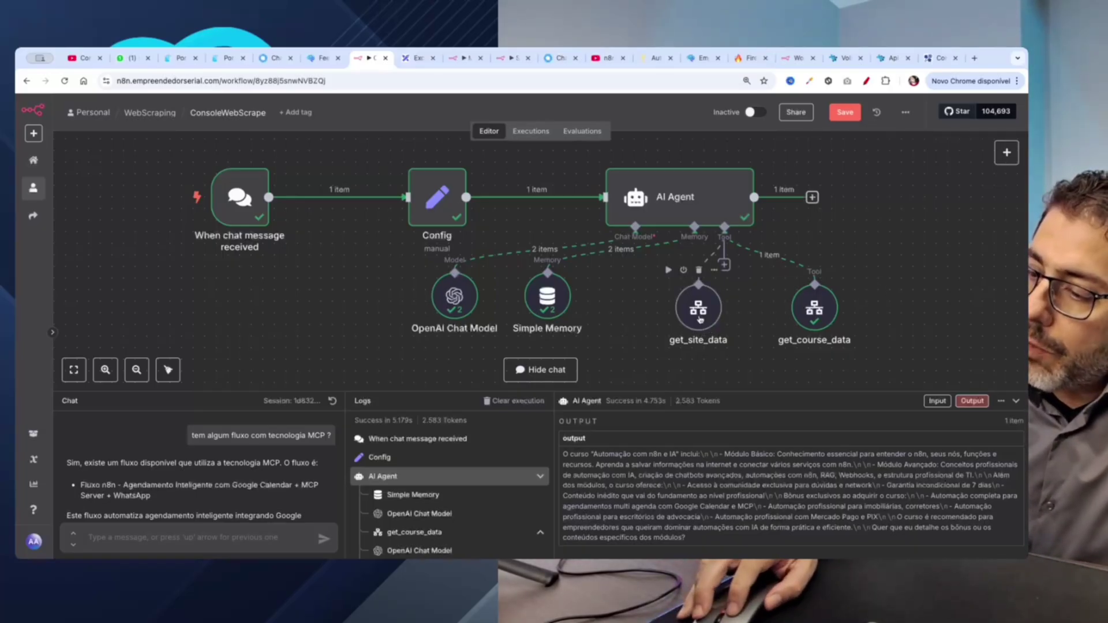
double_click(699, 319)
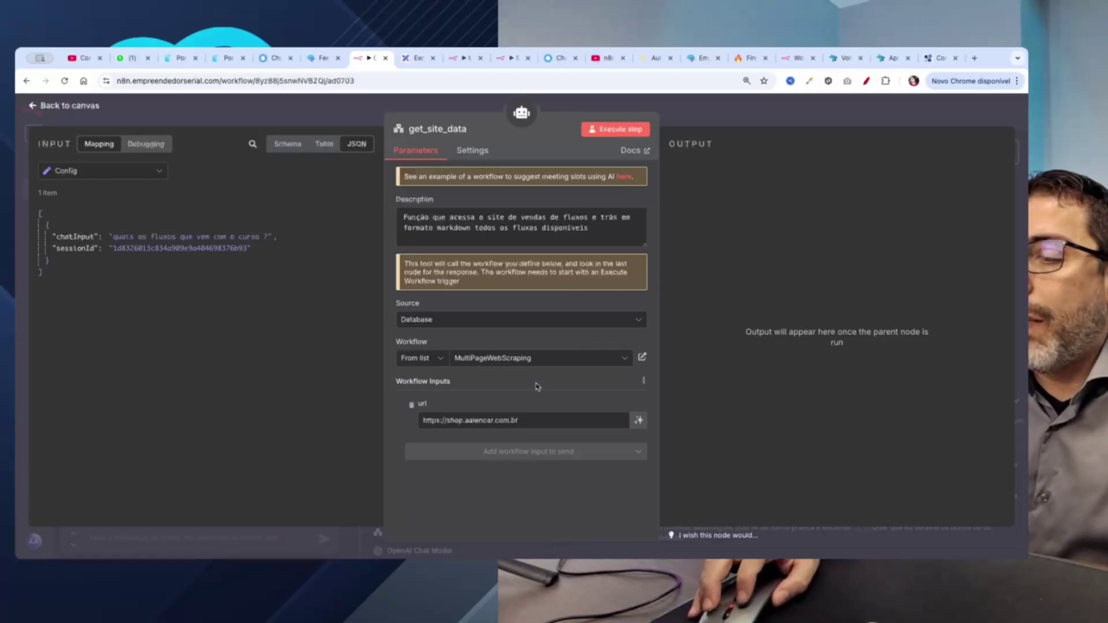
click(33, 107)
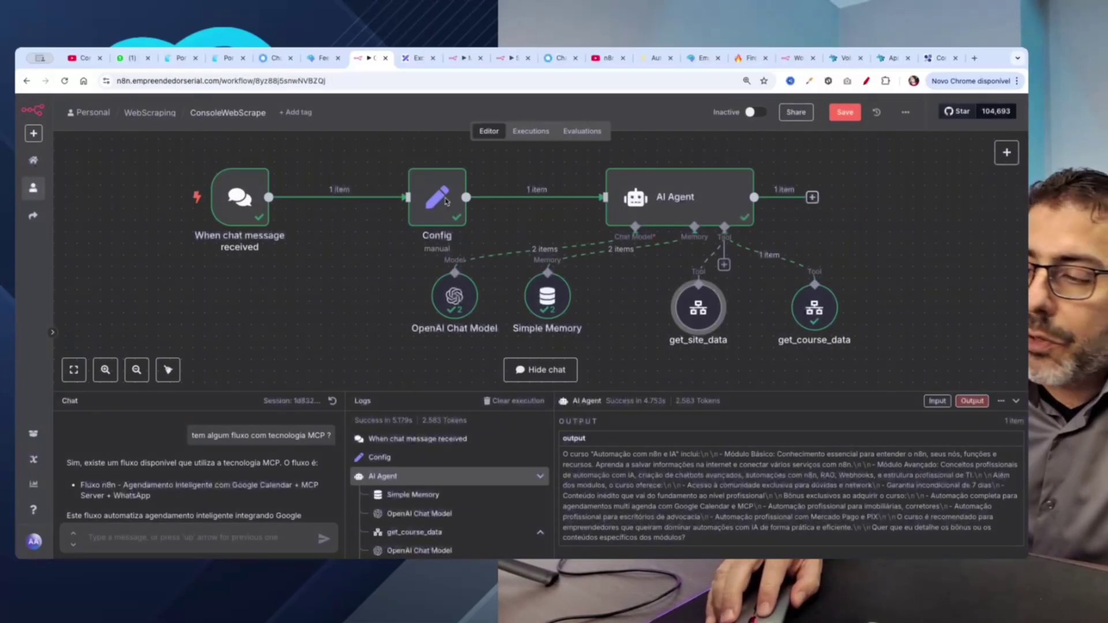
double_click(825, 323)
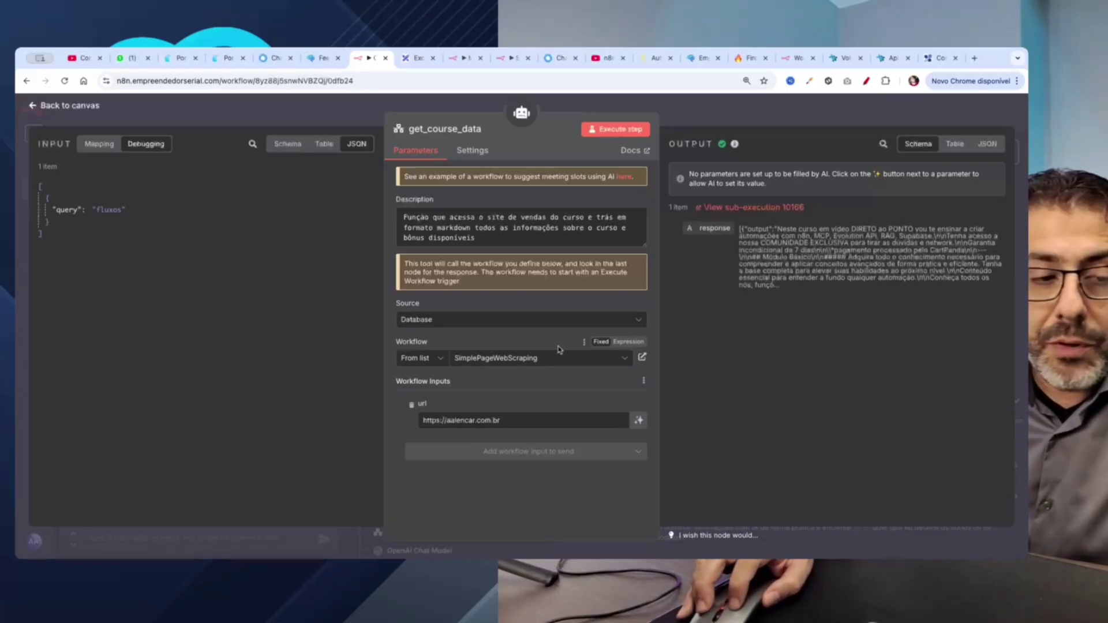
click(32, 106)
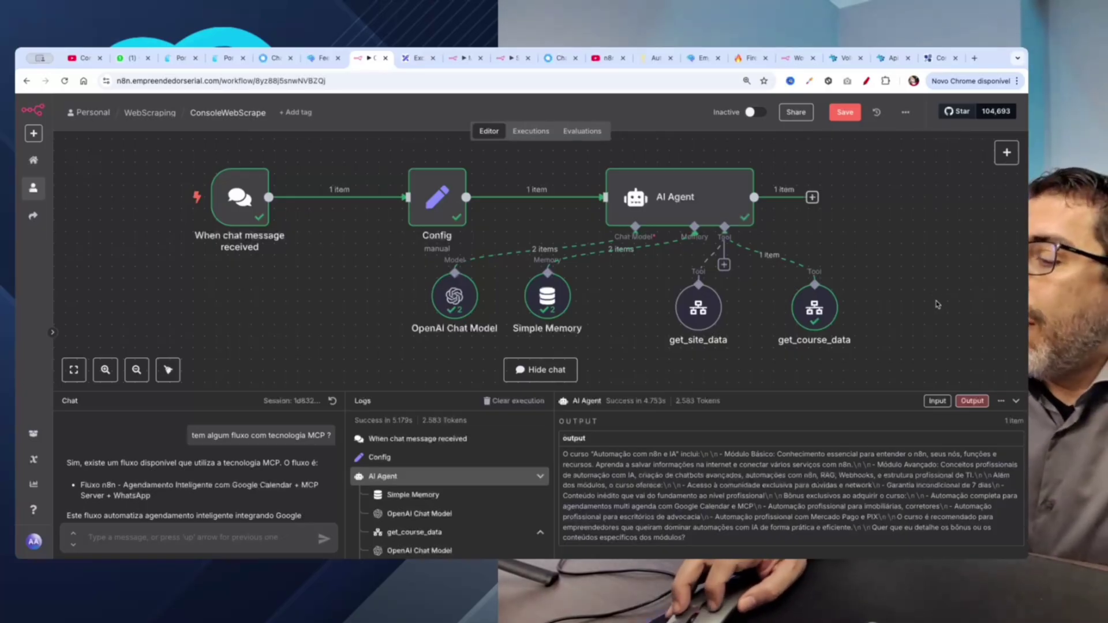
- View the shop.aalencar.com.br page from start to end and return to its beginning
mouse_move(728, 324)
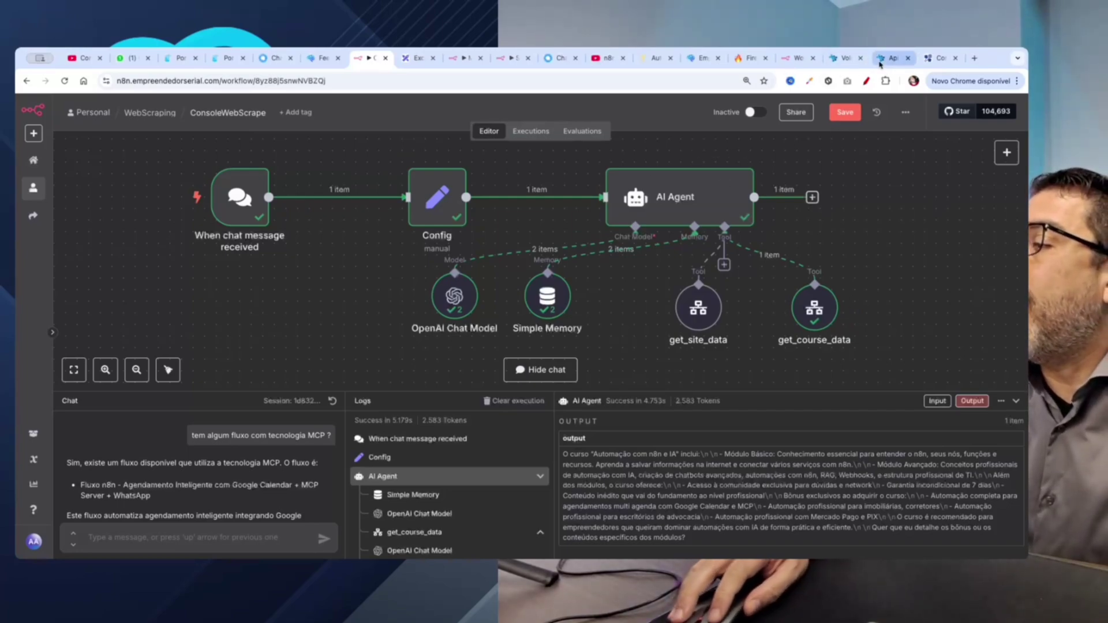
click(701, 57)
scroll(783, 272, down, 1)
scroll(783, 272, down, 10)
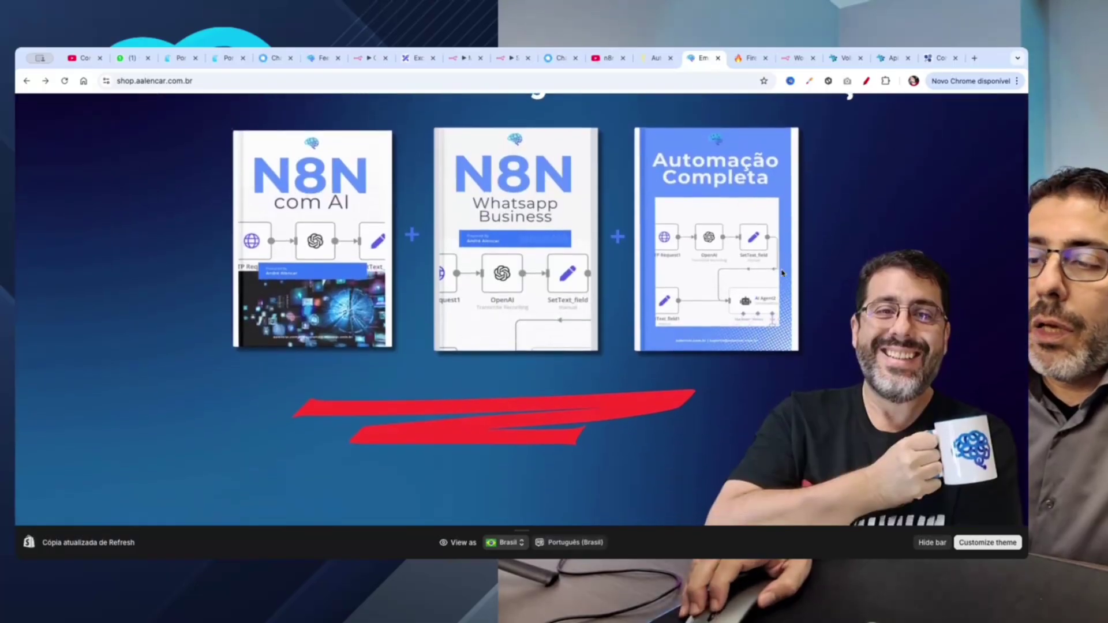
scroll(781, 273, down, 4)
scroll(781, 274, up, 15)
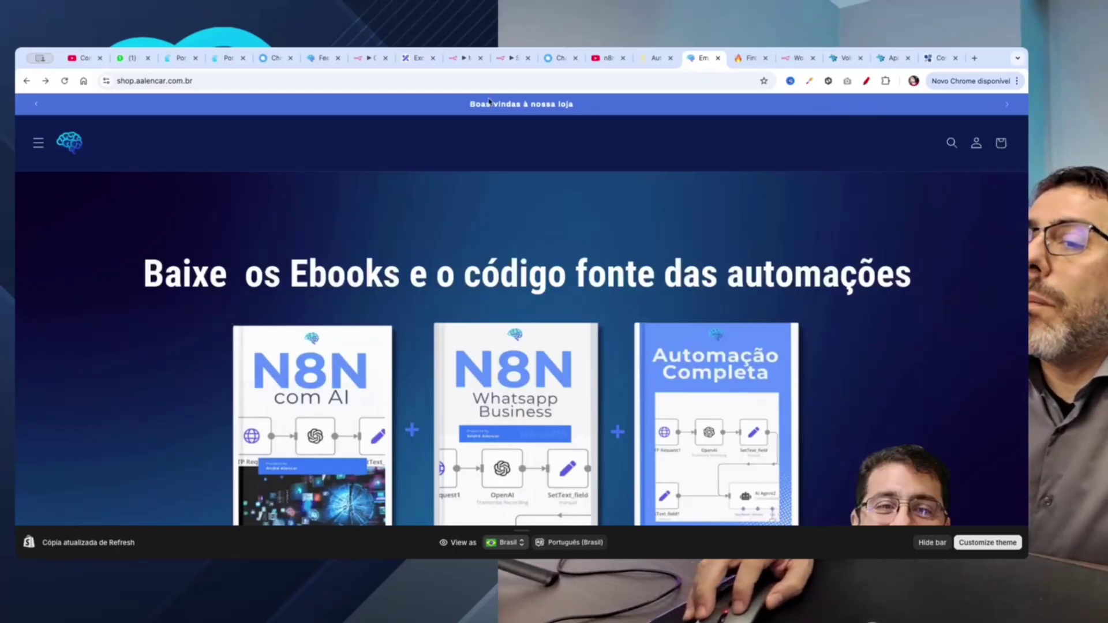
- Look through the course sales page at aalencar.com.br and return to its beginning
click(658, 60)
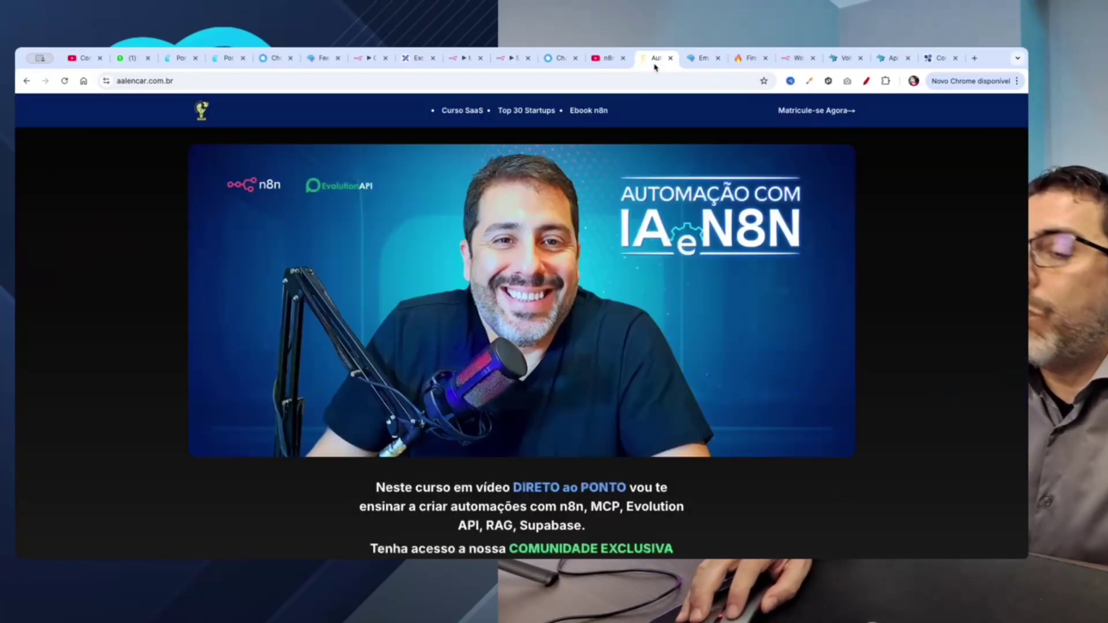
scroll(869, 299, down, 15)
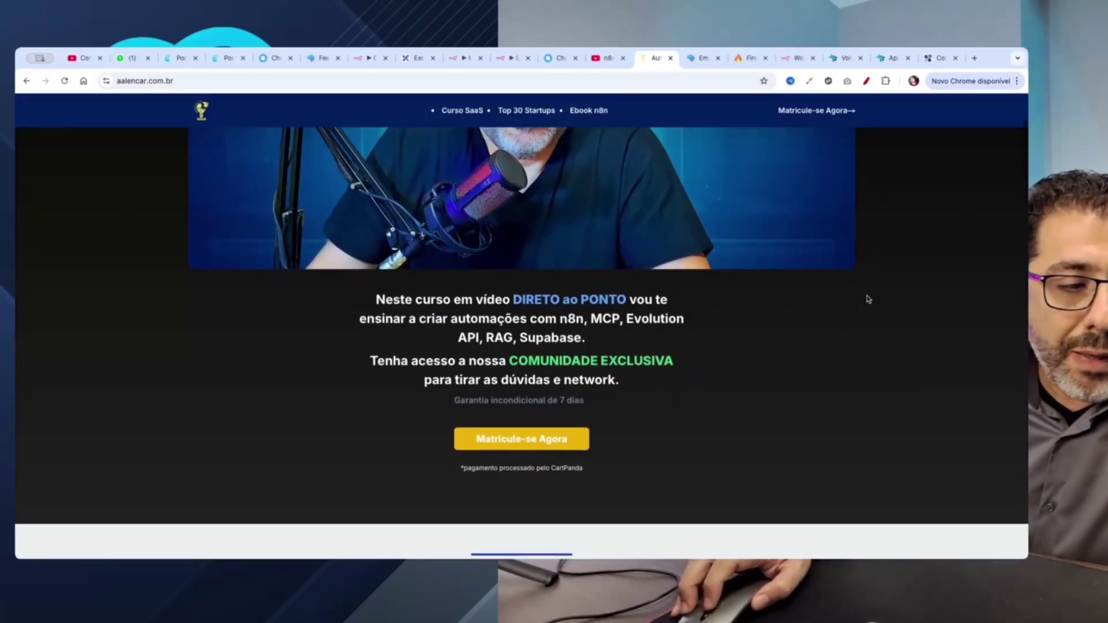
scroll(868, 299, down, 5)
scroll(868, 299, up, 20)
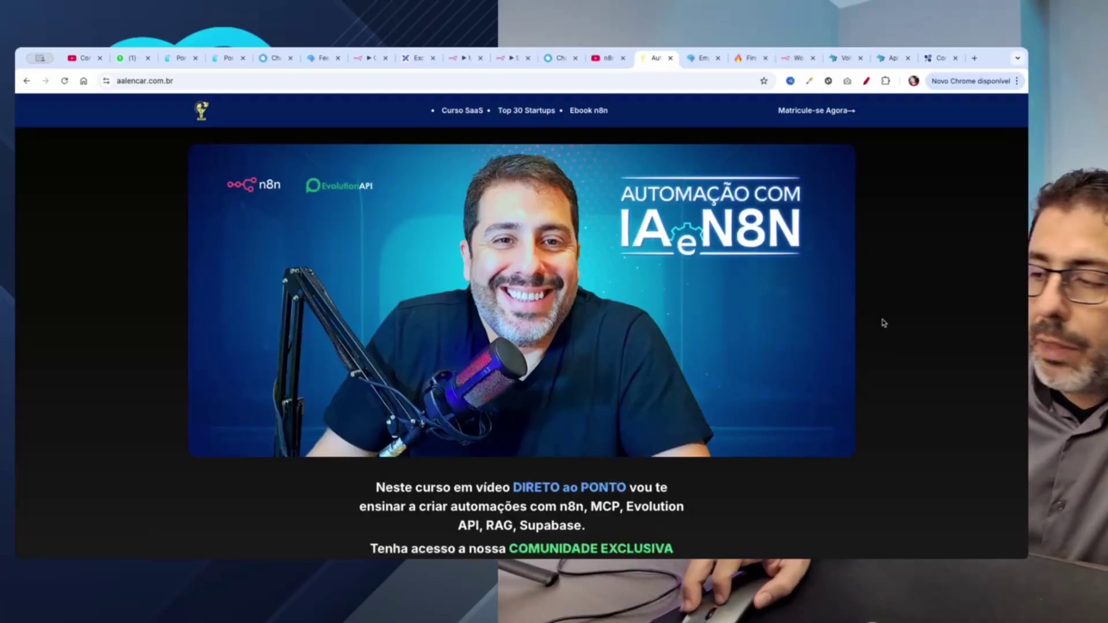
scroll(875, 318, down, 6)
scroll(880, 322, up, 6)
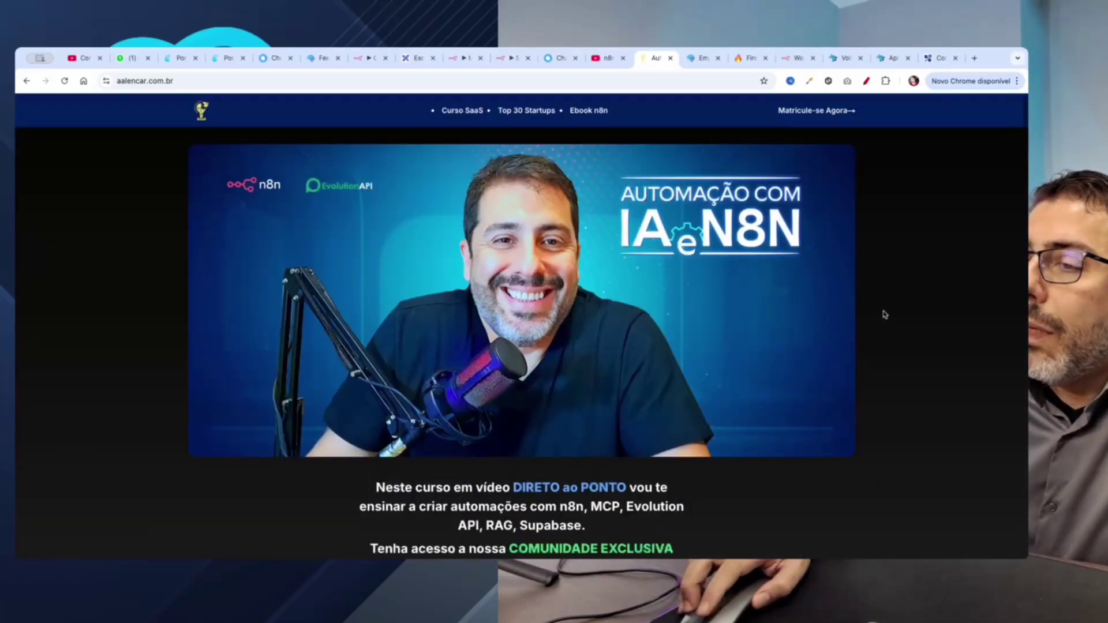
- View the SimplePageWebScraping workflow and the other open scraping workflow, ending back on ConsoleWebScrape
click(513, 59)
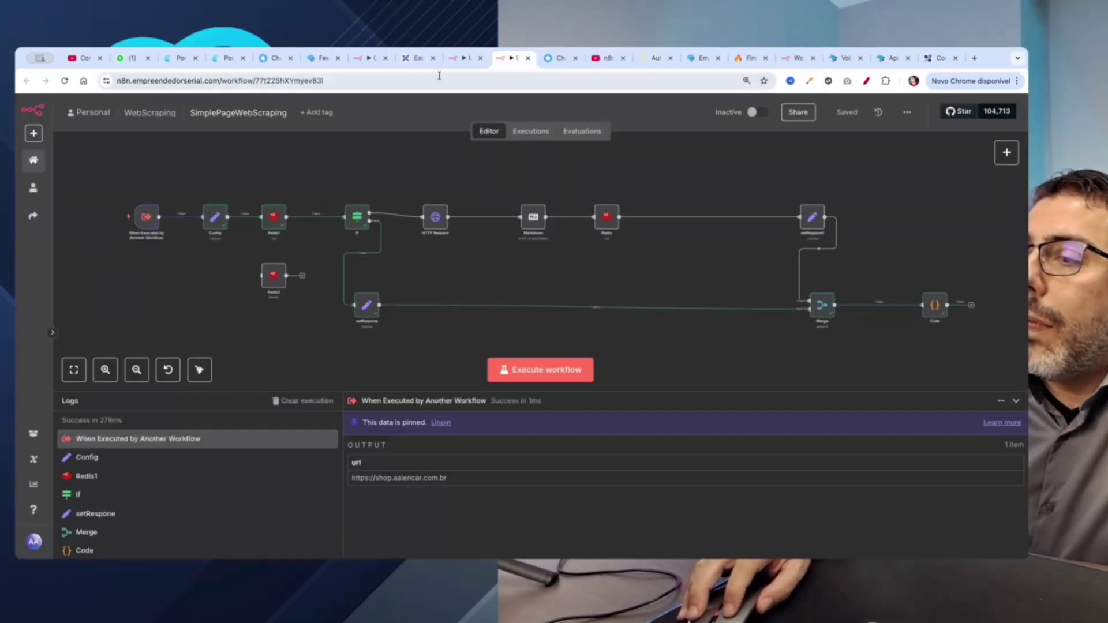
click(462, 59)
click(370, 59)
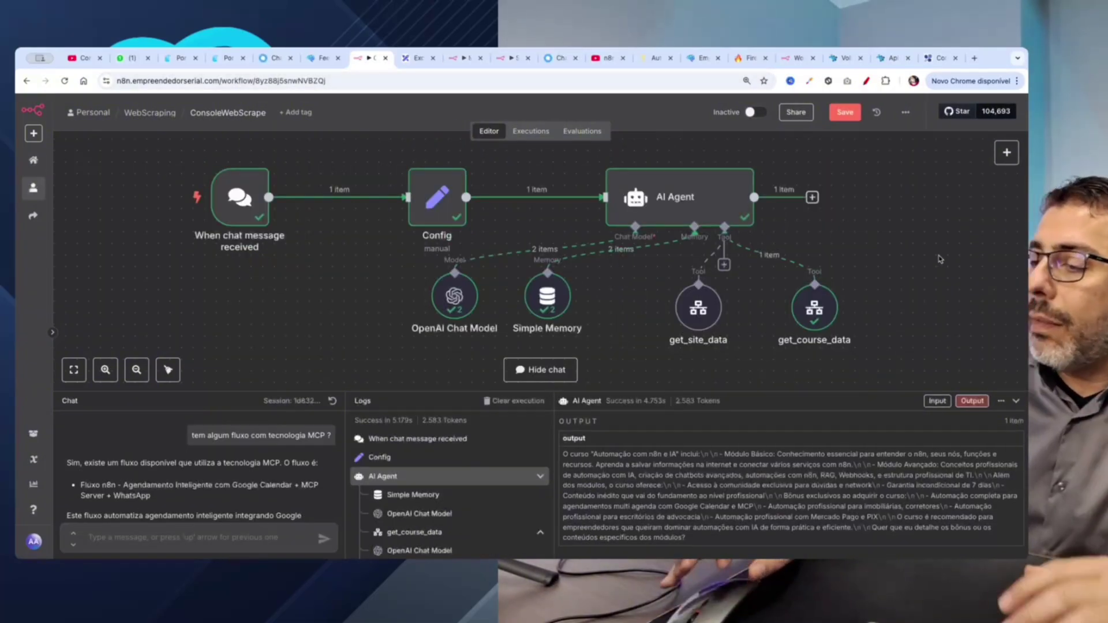
- Move the get_site_data node slightly closer to Simple Memory and check its url workflow input
mouse_move(689, 316)
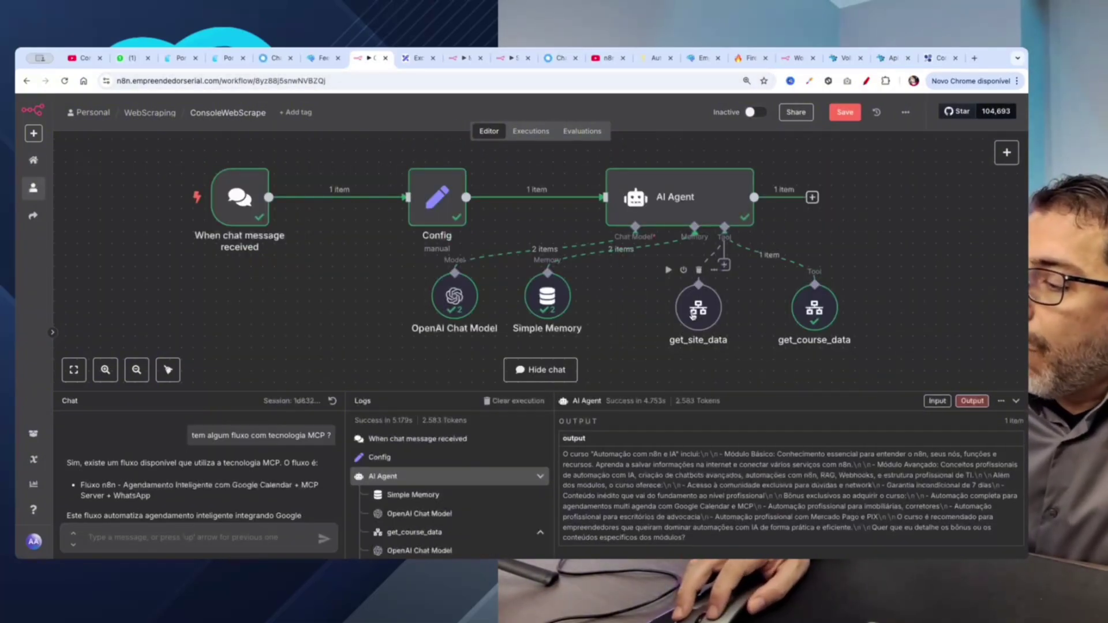
drag(692, 315, 670, 314)
double_click(671, 314)
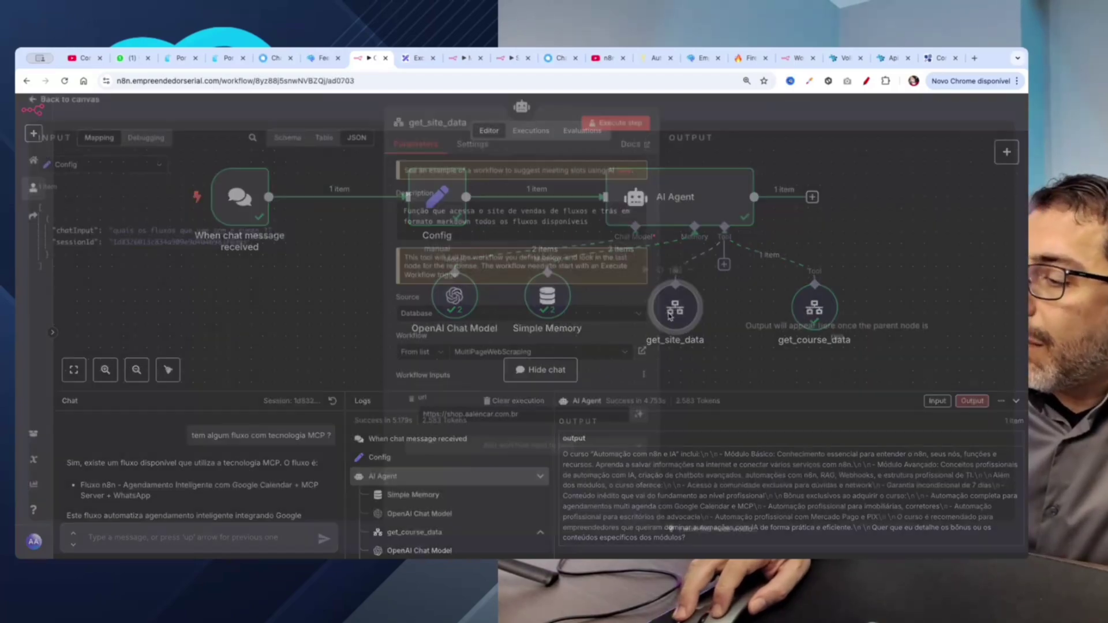
triple_click(436, 421)
click(34, 107)
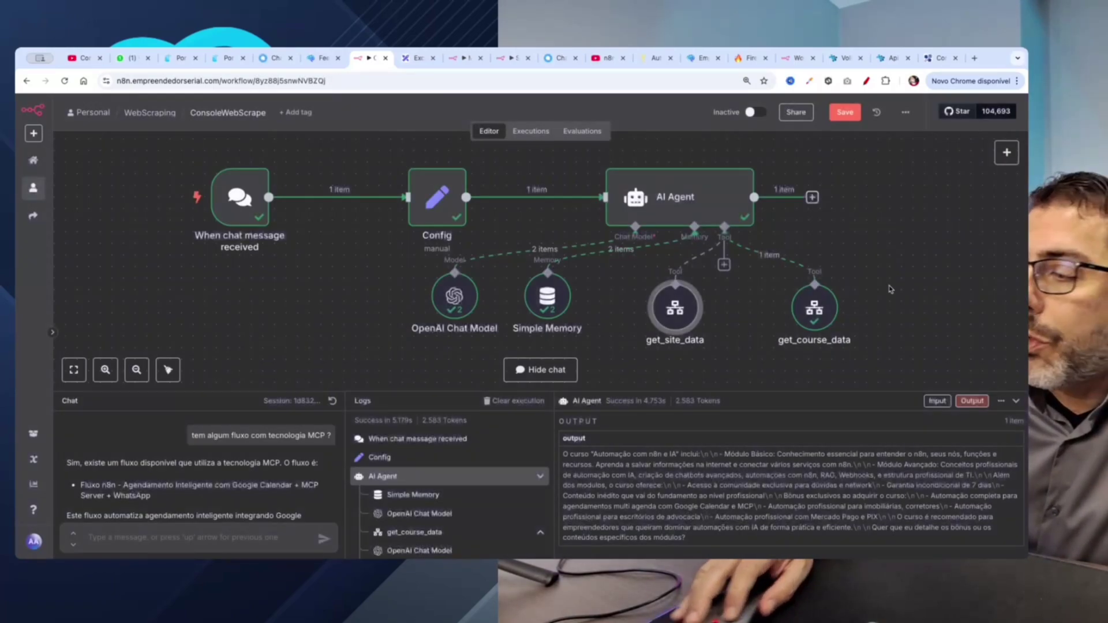
- Move the get_course_data node slightly closer to get_site_data and check its url workflow input
drag(807, 319, 783, 319)
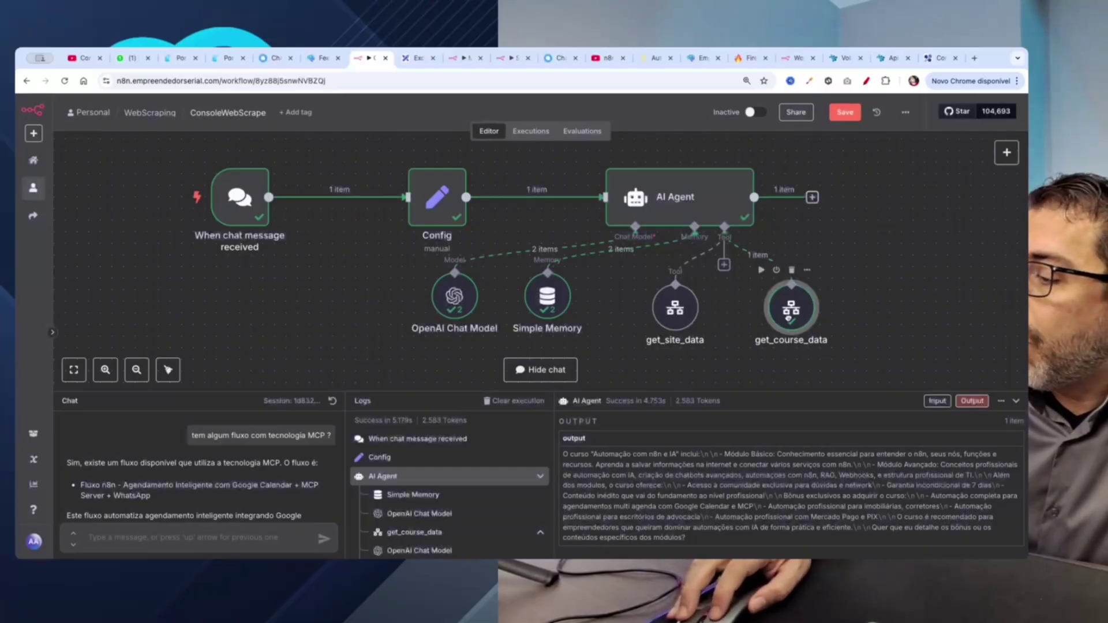
double_click(800, 320)
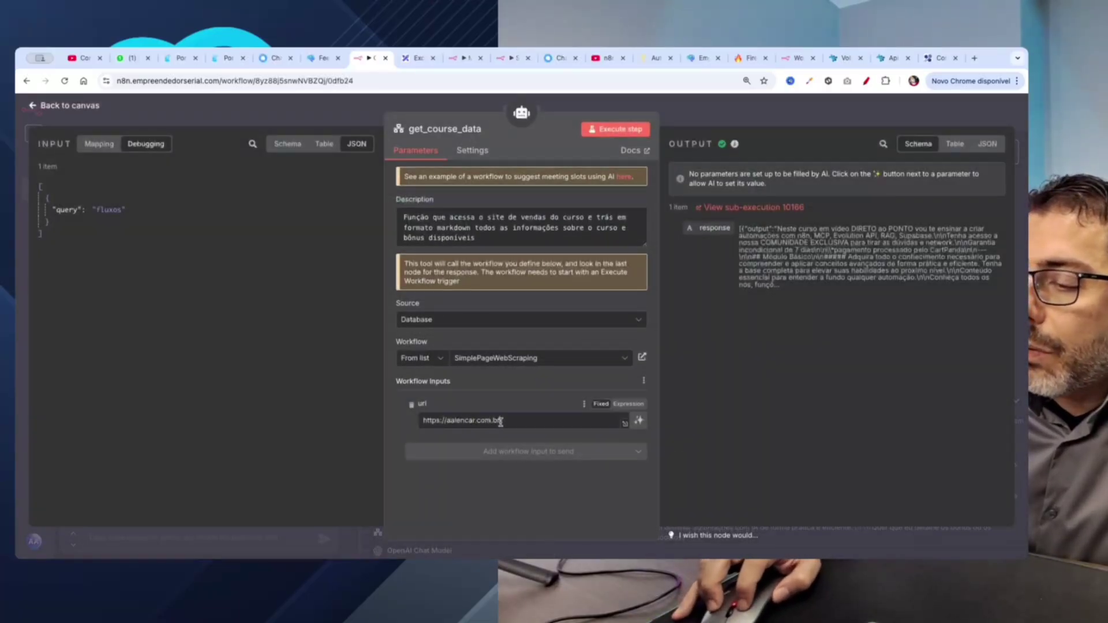
triple_click(501, 421)
click(33, 106)
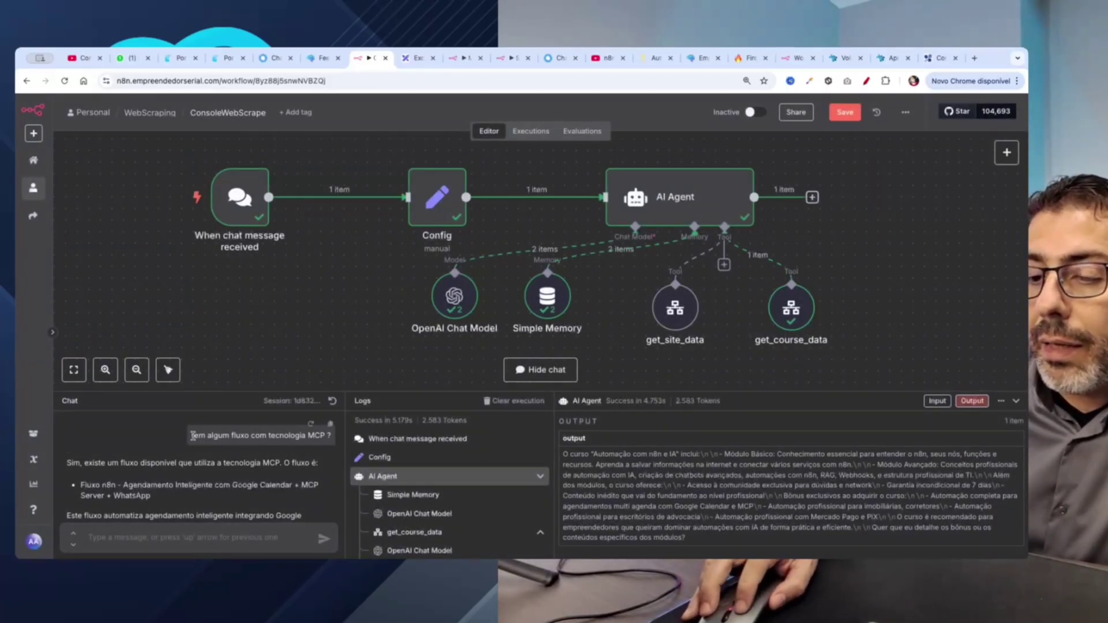
- Highlight the question about flows with MCP technology in the chat history
drag(327, 435, 202, 435)
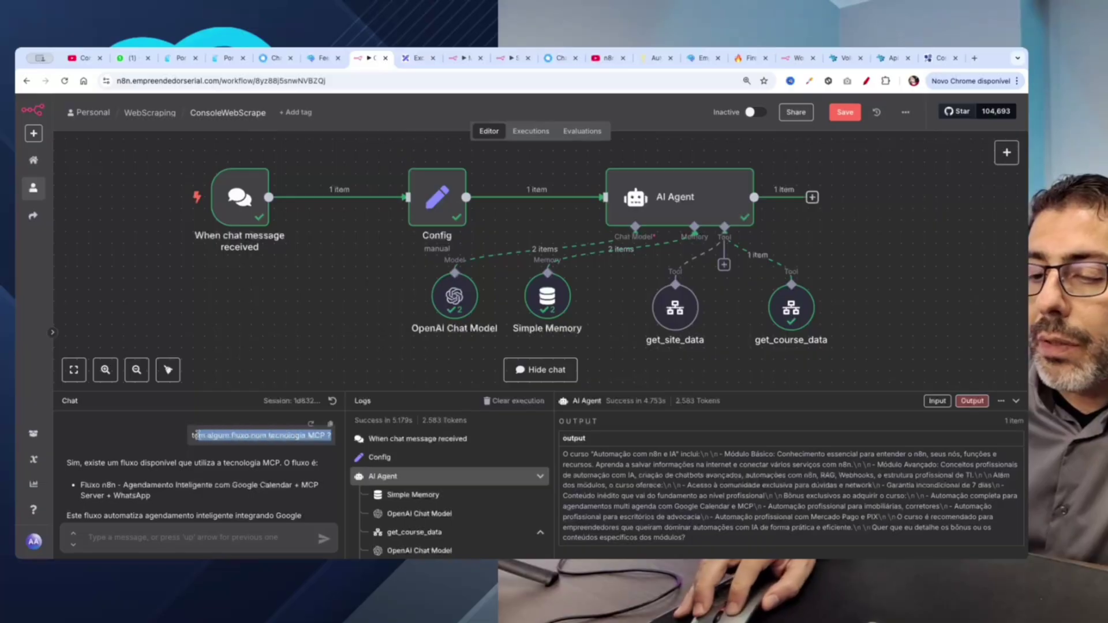
- Start a fresh chat session and send the question "vcs tem algum fluxo n8n para agendamento ?"
click(332, 404)
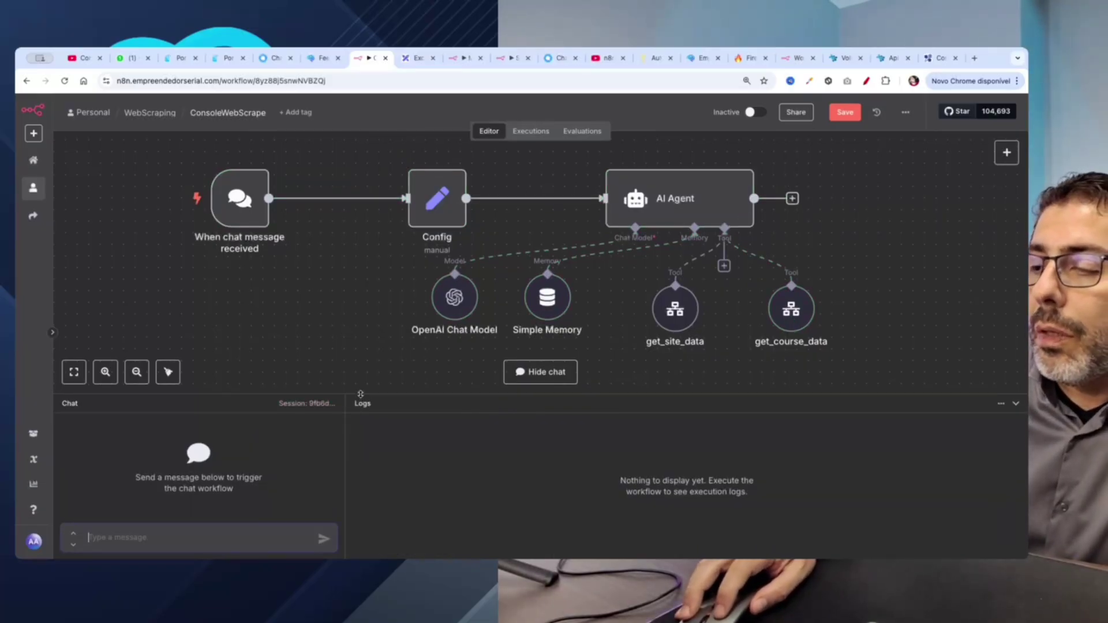
drag(362, 388, 362, 384)
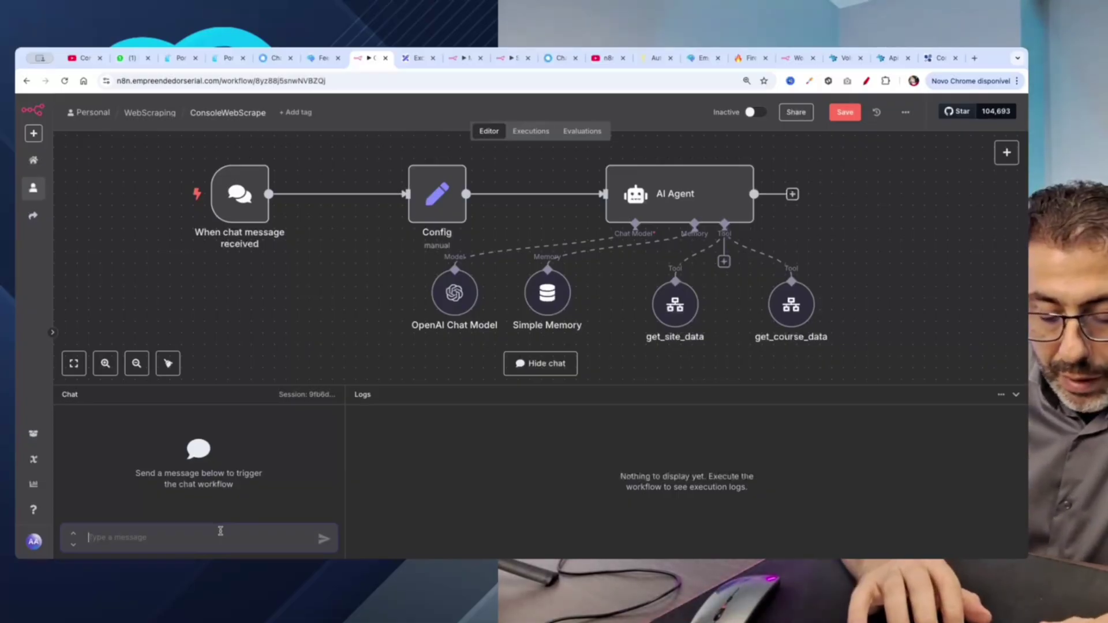
text(vc)
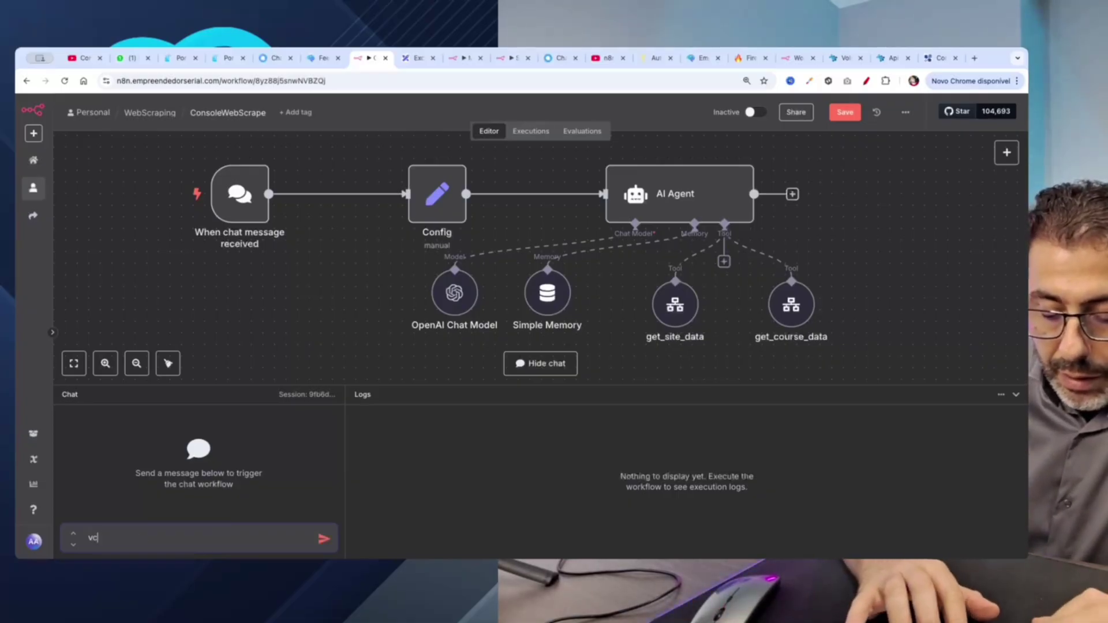
text(s tem al)
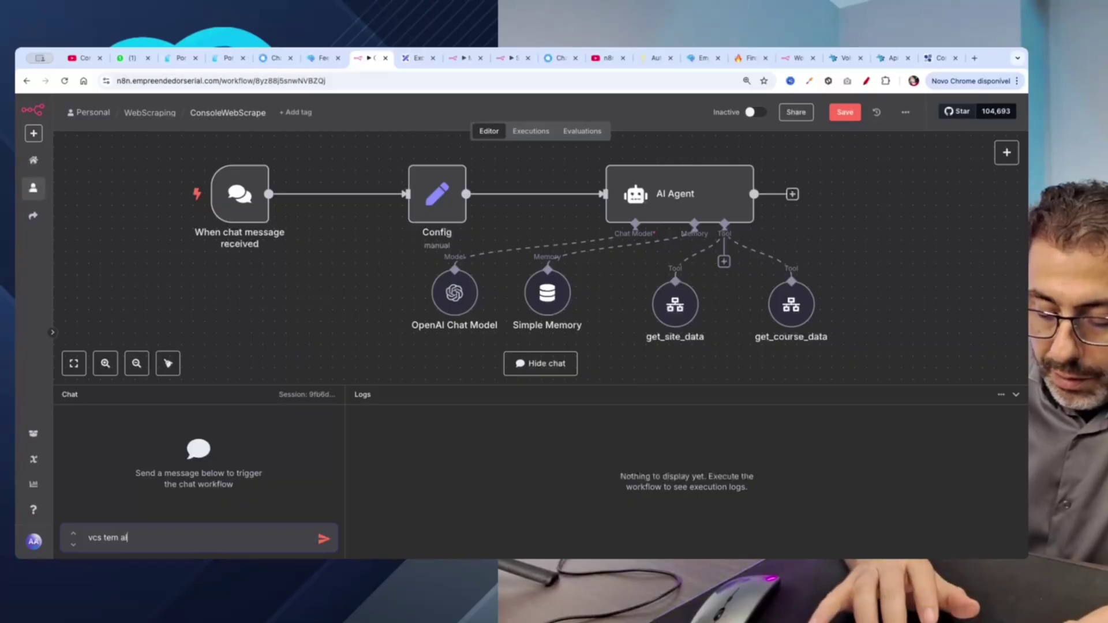
text(gum fluxo n8n para agendend)
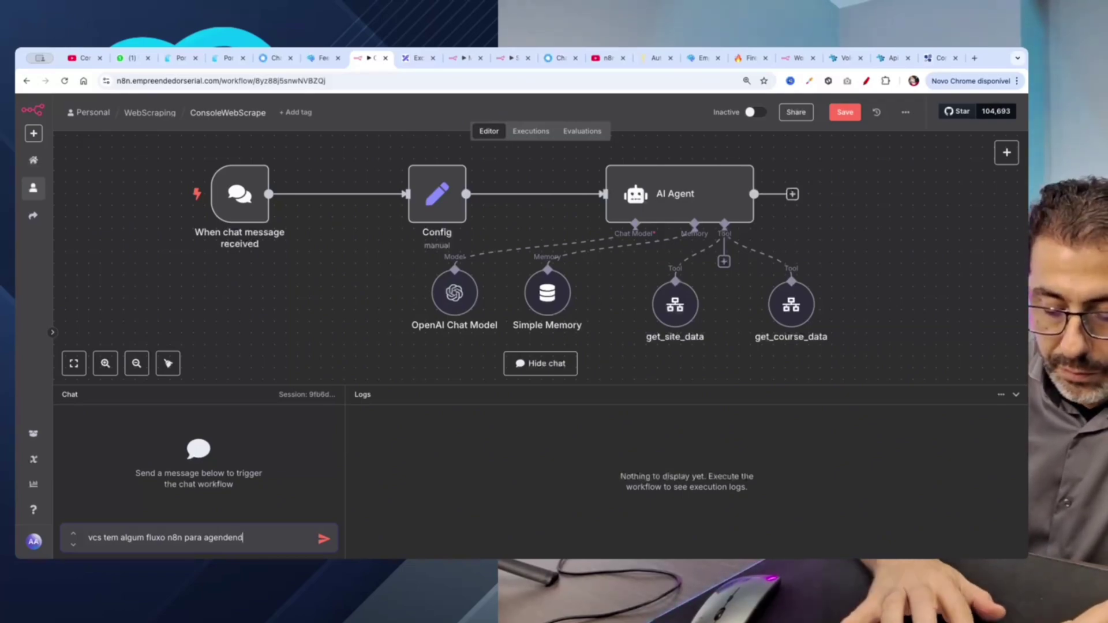
text(to ?)
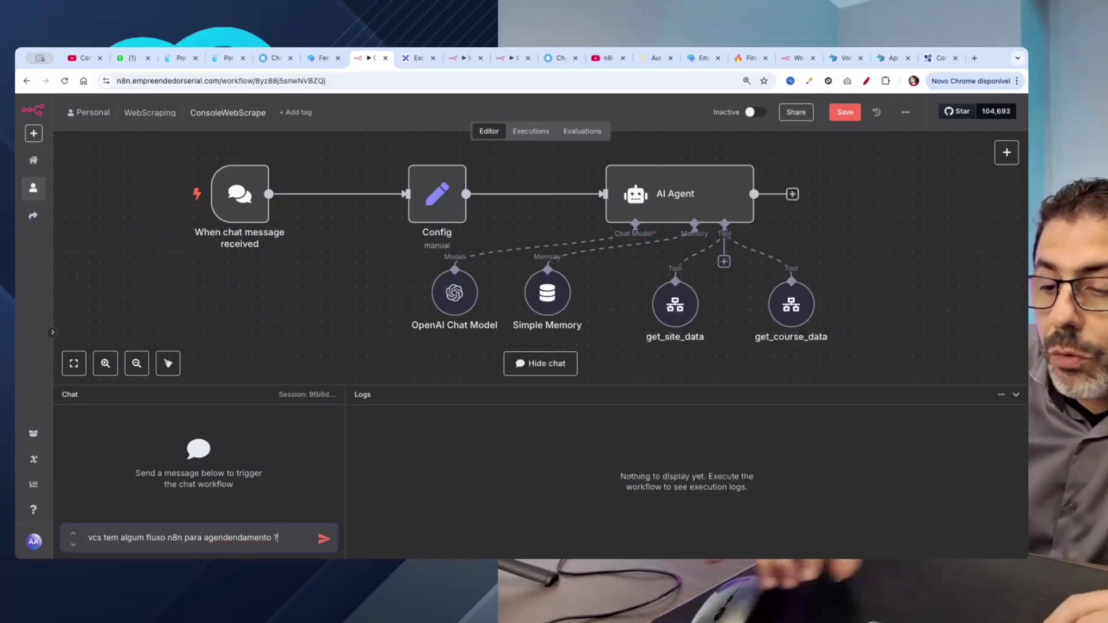
click(237, 537)
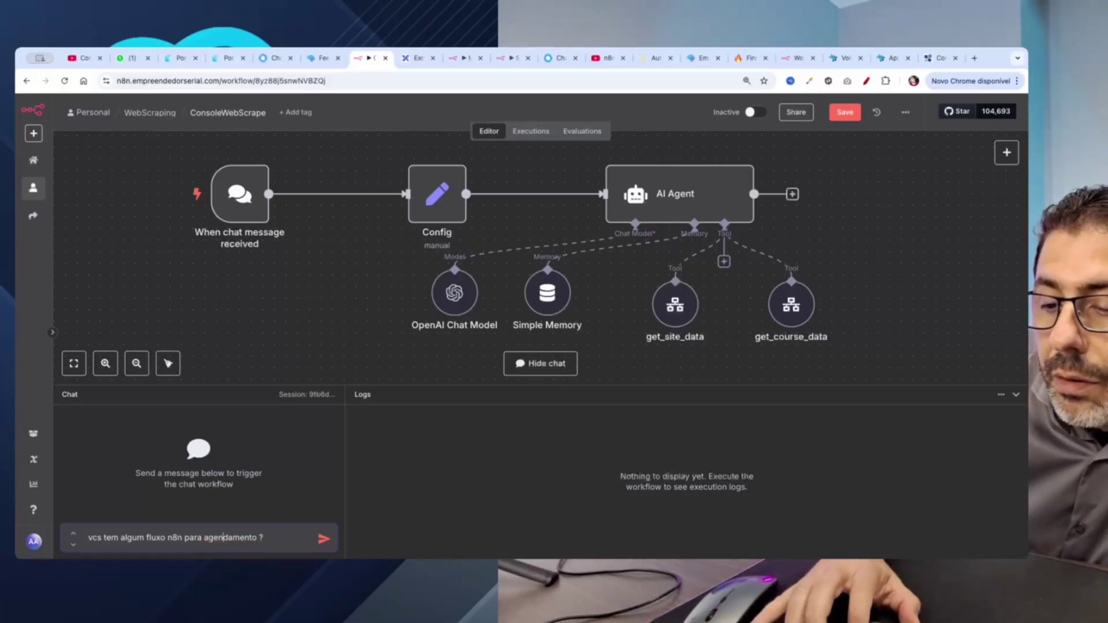
click(273, 536)
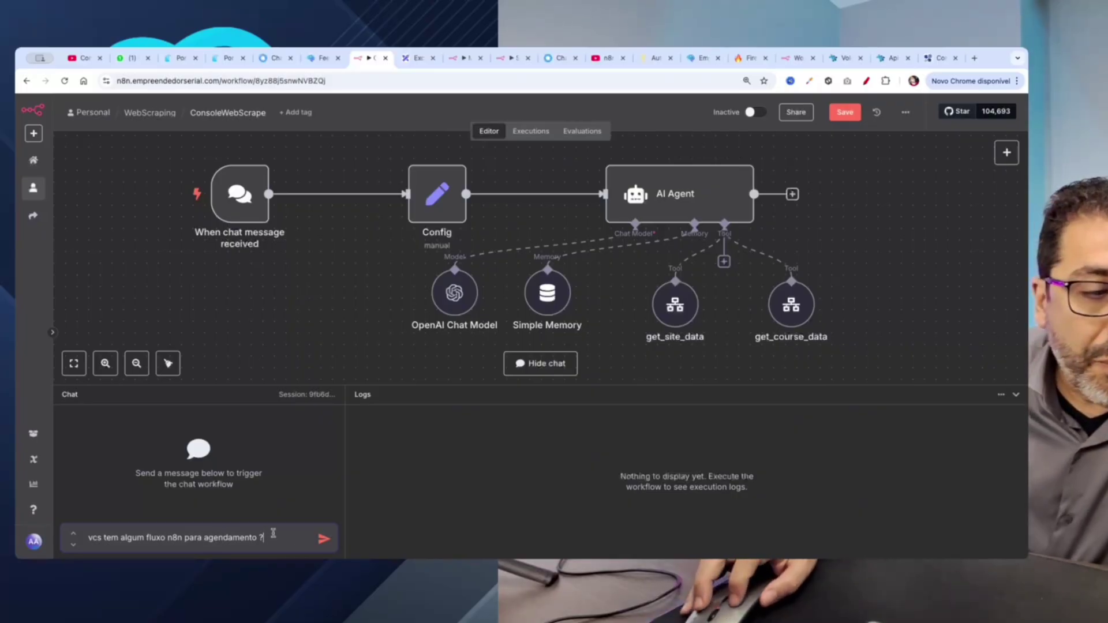
click(322, 540)
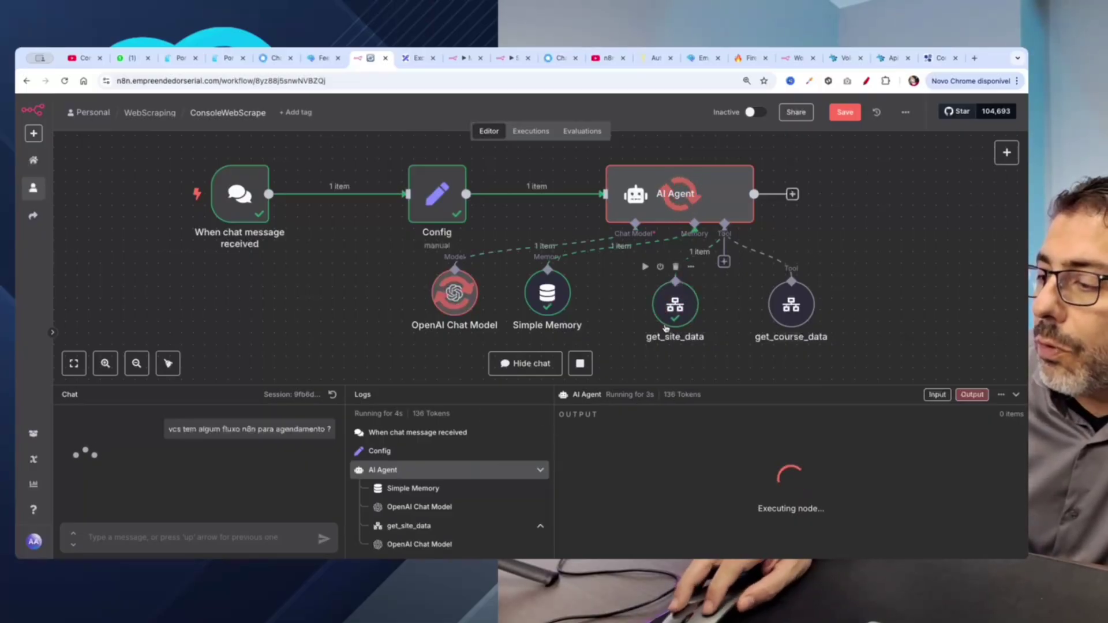
mouse_move(669, 329)
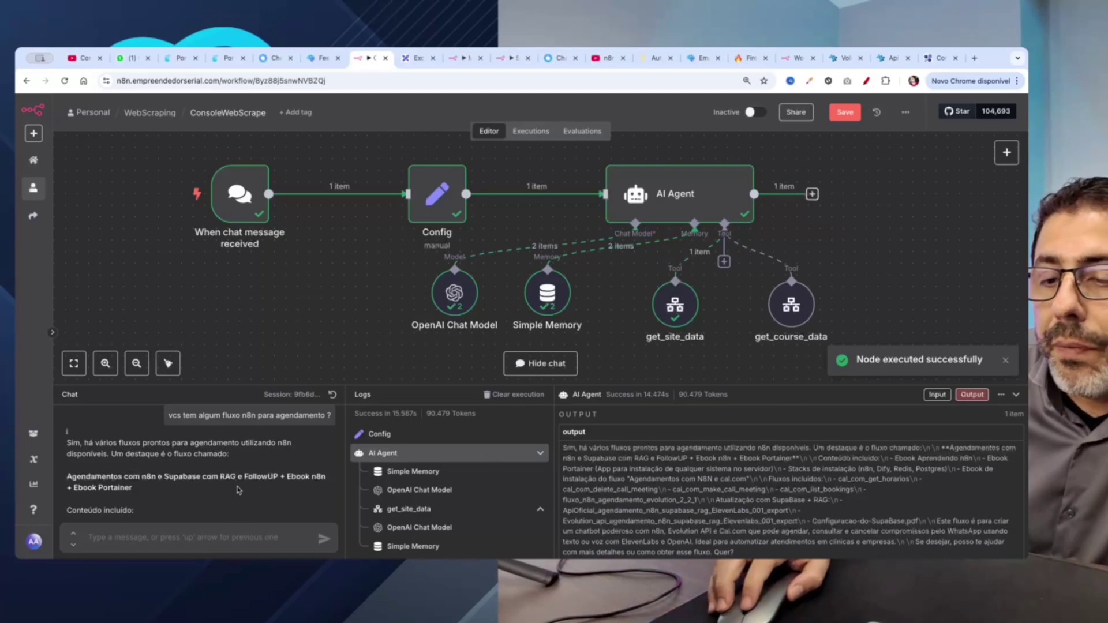
- Highlight the full bold name of the suggested scheduling flow in the chat answer
scroll(239, 489, down, 1)
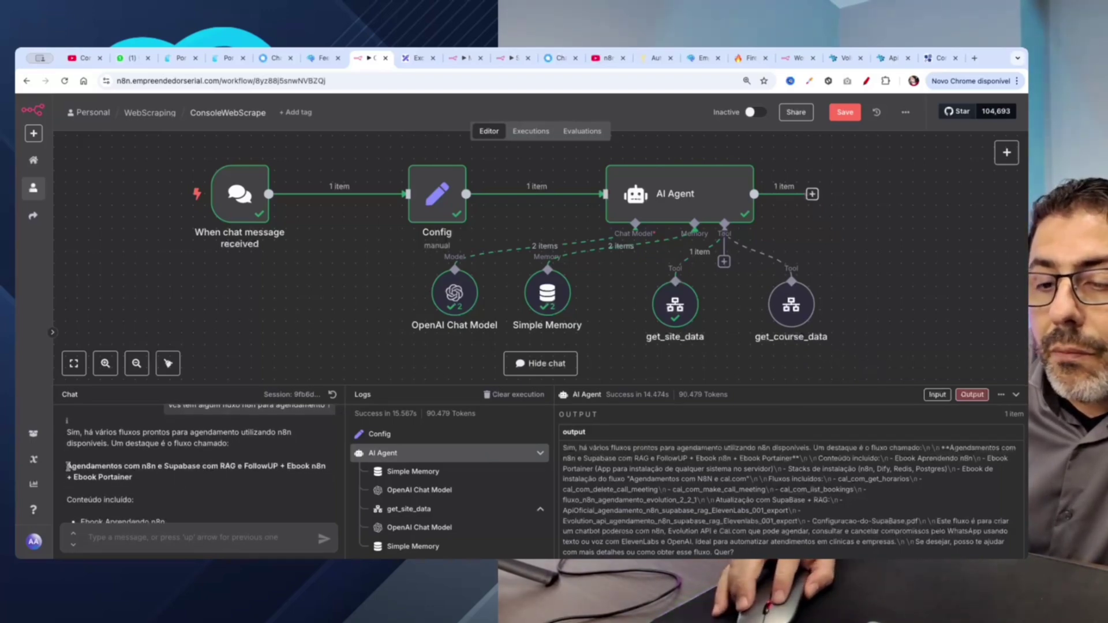
drag(126, 468, 207, 468)
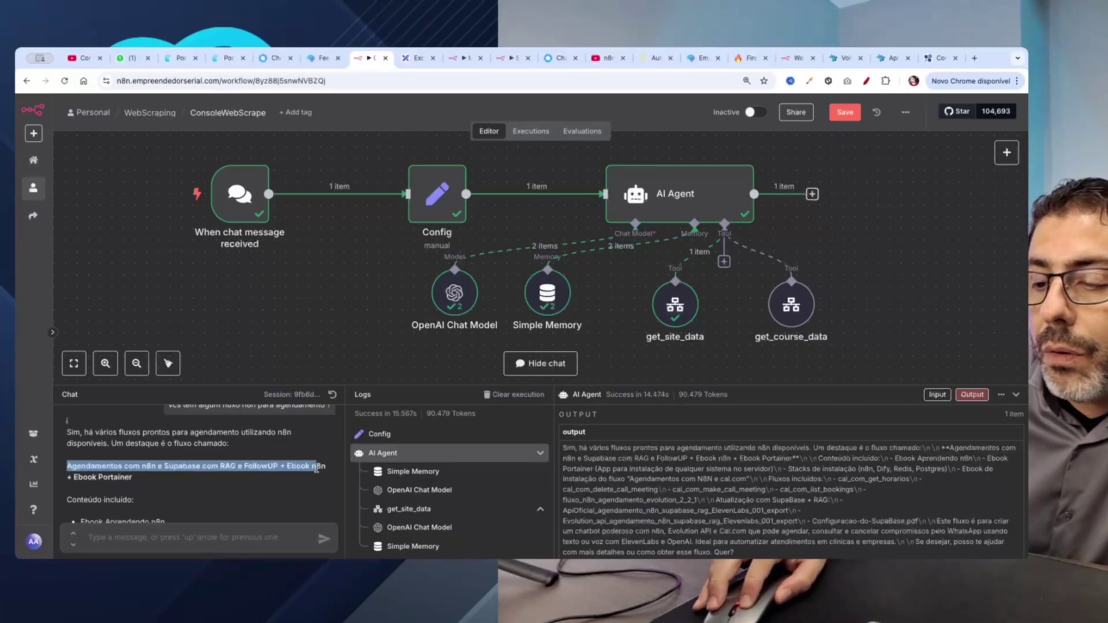
drag(314, 468, 322, 479)
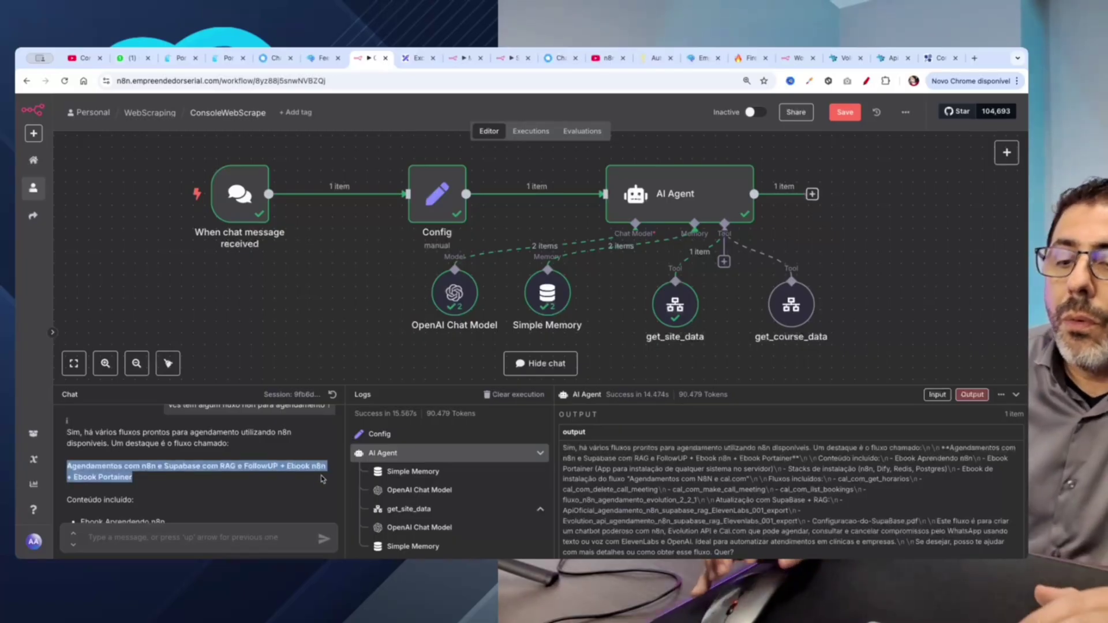
- Highlight the included content items and the included flows listed in the scheduling answer
scroll(322, 479, down, 2)
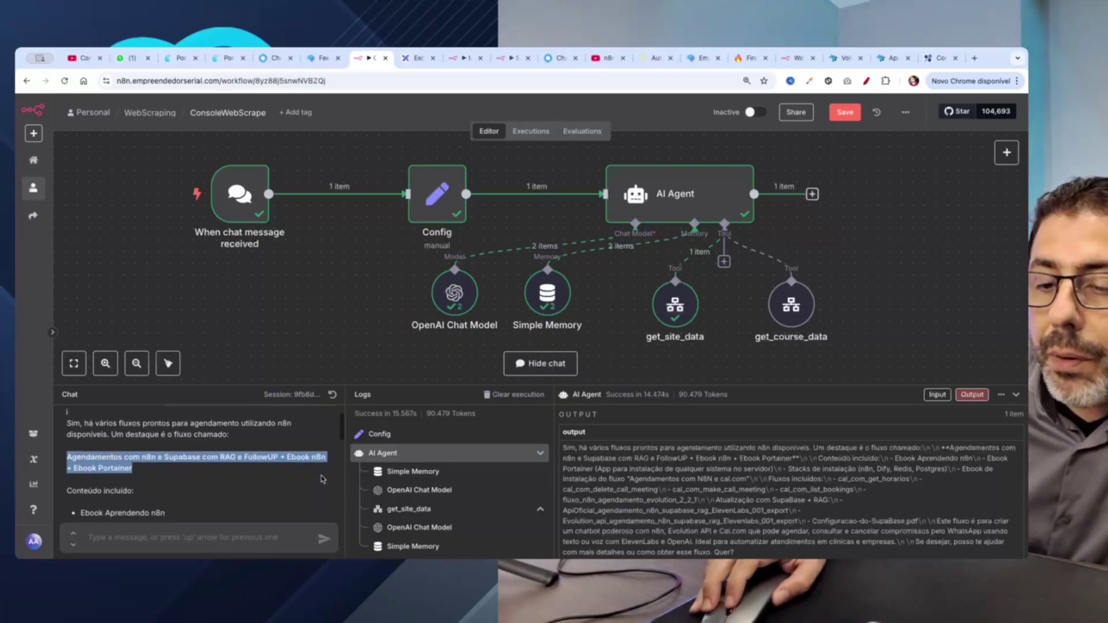
scroll(322, 479, down, 1)
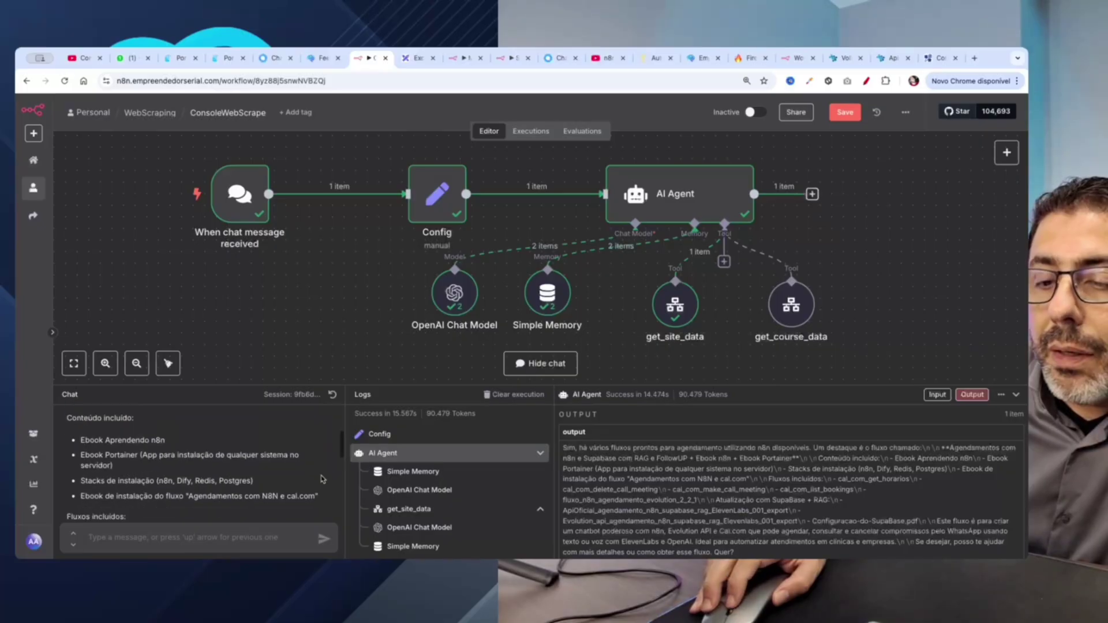
drag(80, 442, 210, 497)
scroll(210, 497, down, 1)
scroll(210, 497, down, 3)
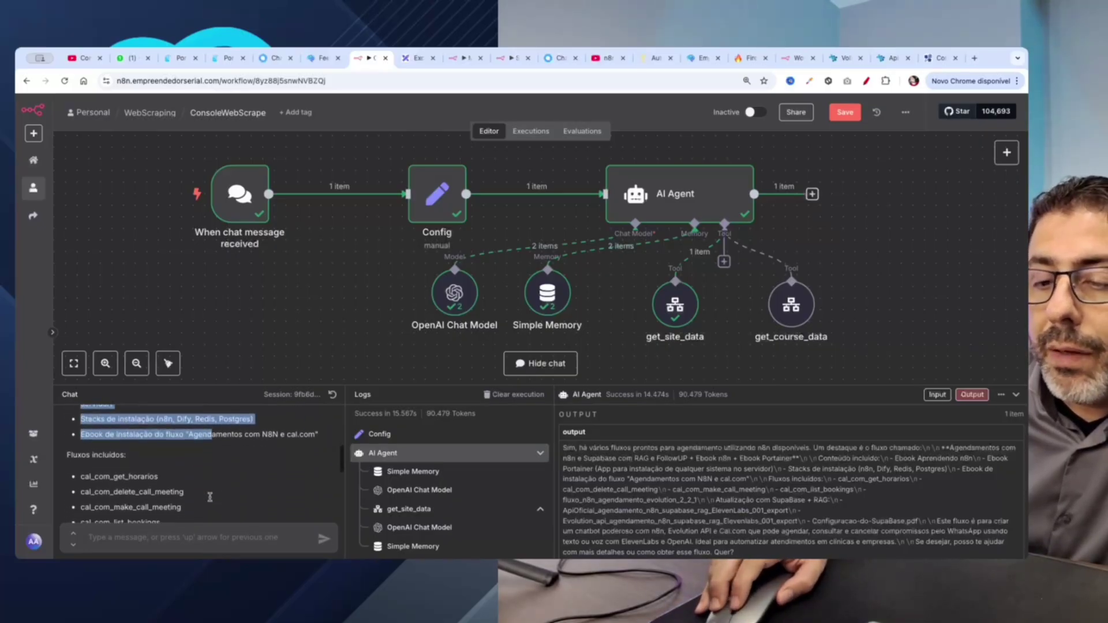
drag(82, 435, 218, 494)
scroll(261, 488, down, 1)
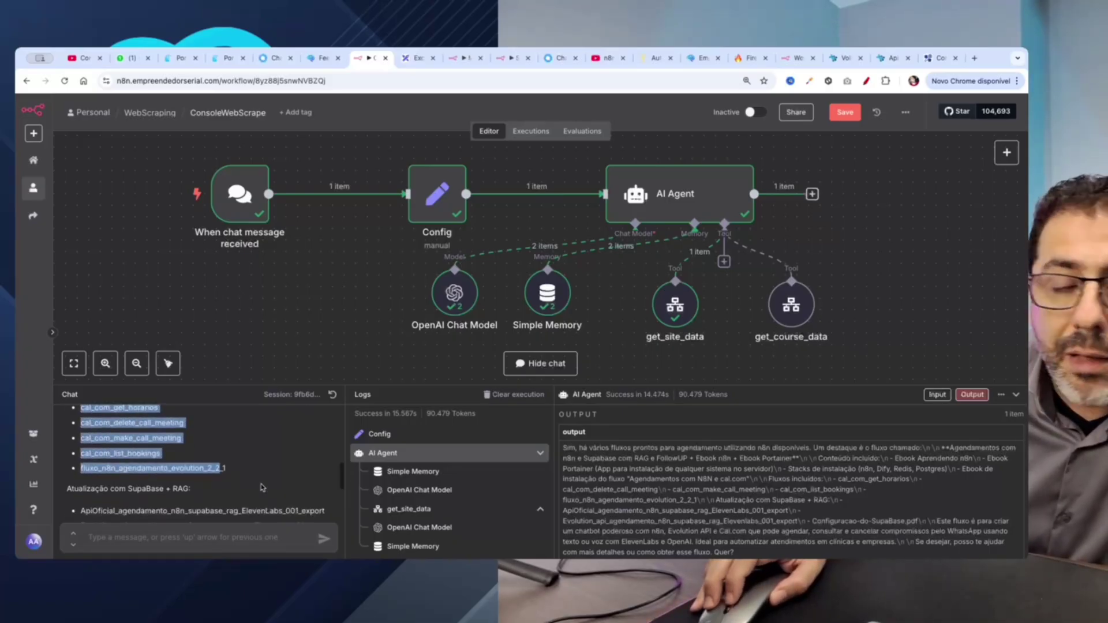
- Review the rest of the scheduling answer, from the SupaBase + RAG update to the closing description
scroll(261, 488, down, 2)
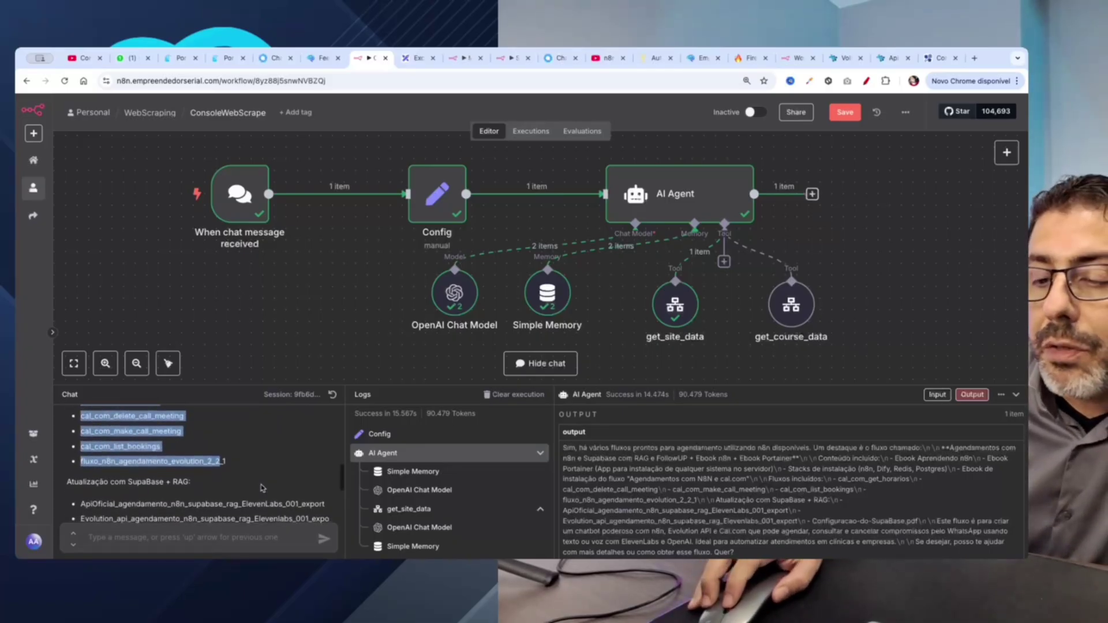
scroll(261, 488, down, 3)
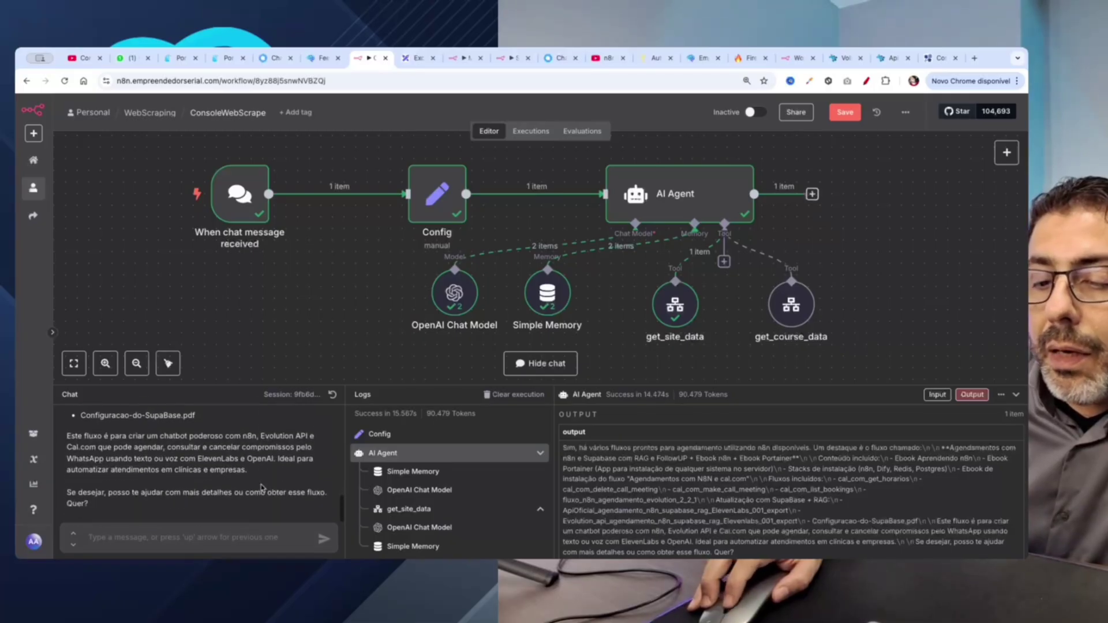
scroll(263, 488, up, 3)
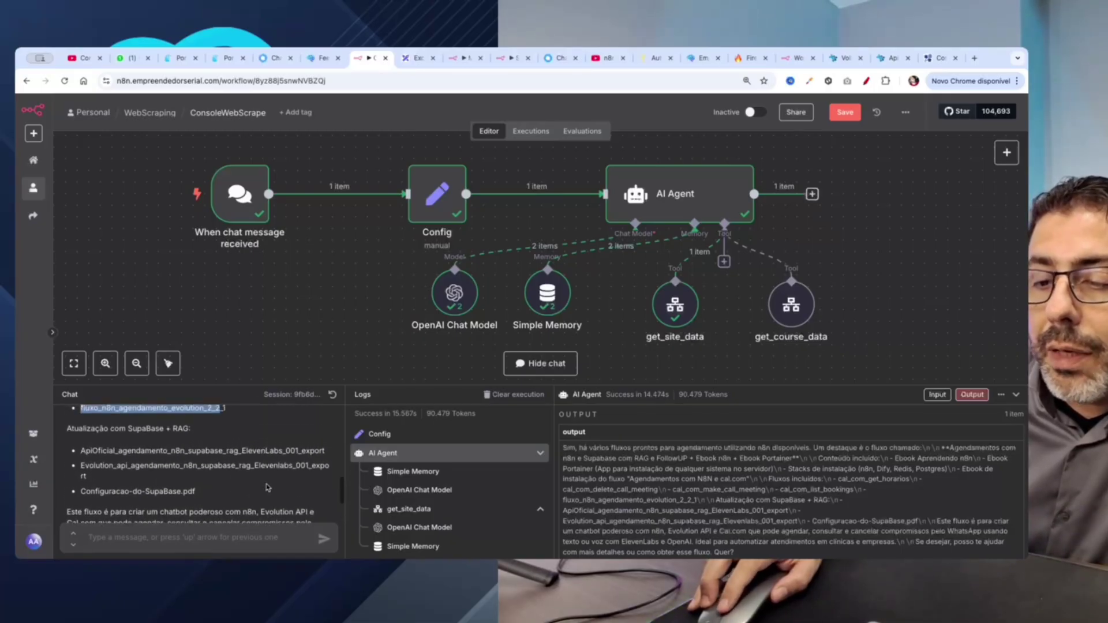
scroll(267, 487, up, 12)
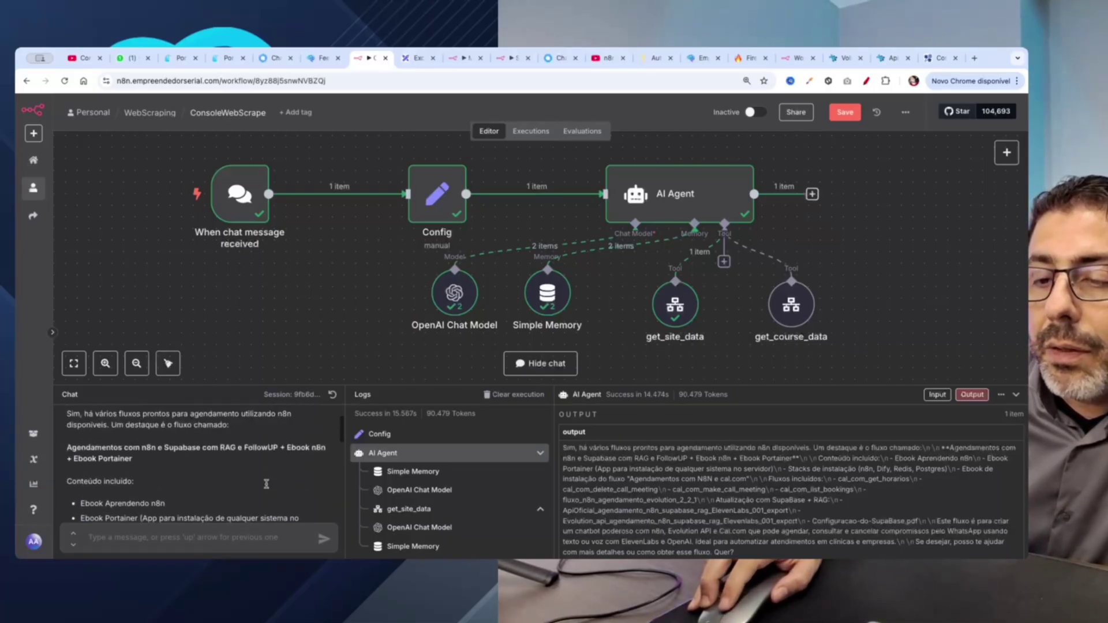
scroll(267, 488, down, 15)
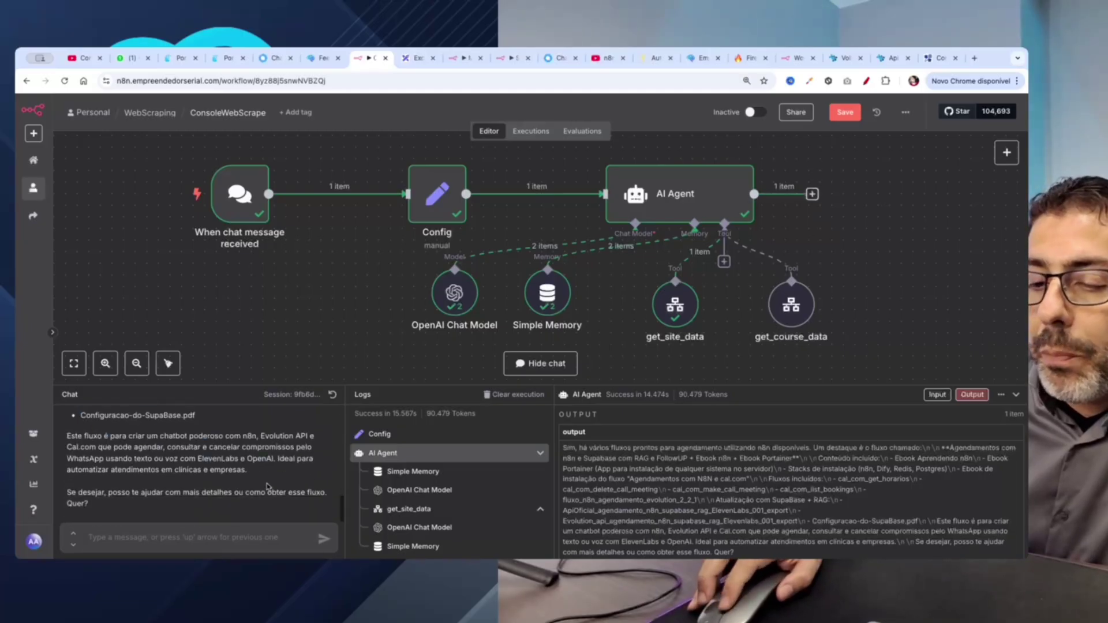
- Send the follow-up question "tem algum fluxo com mcp ?" in the same chat session
click(256, 541)
text(tem a)
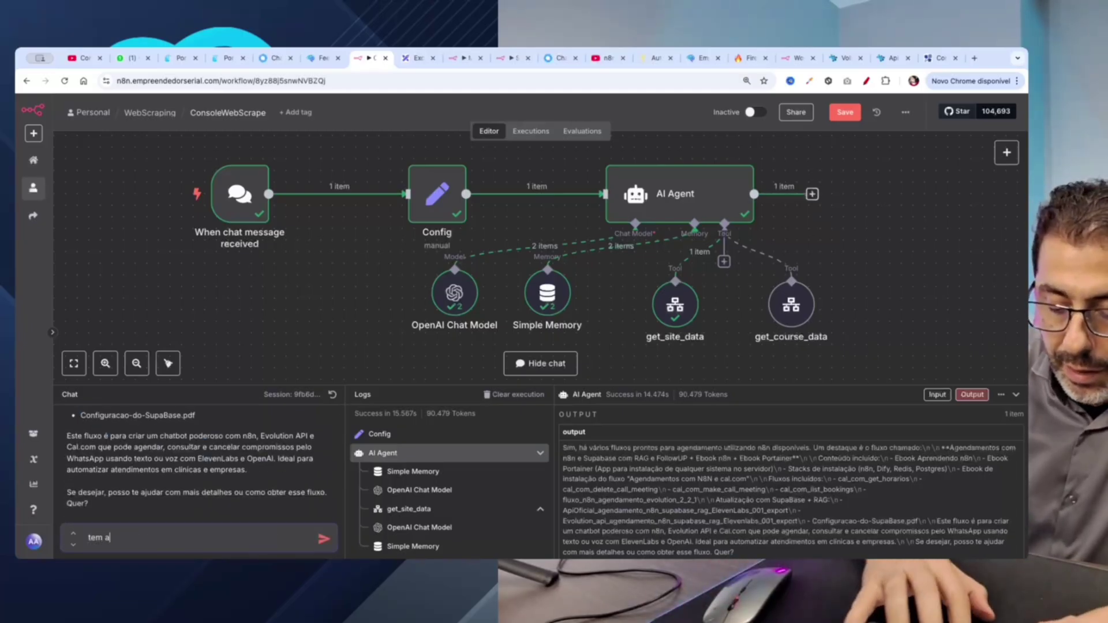
text(lgum f)
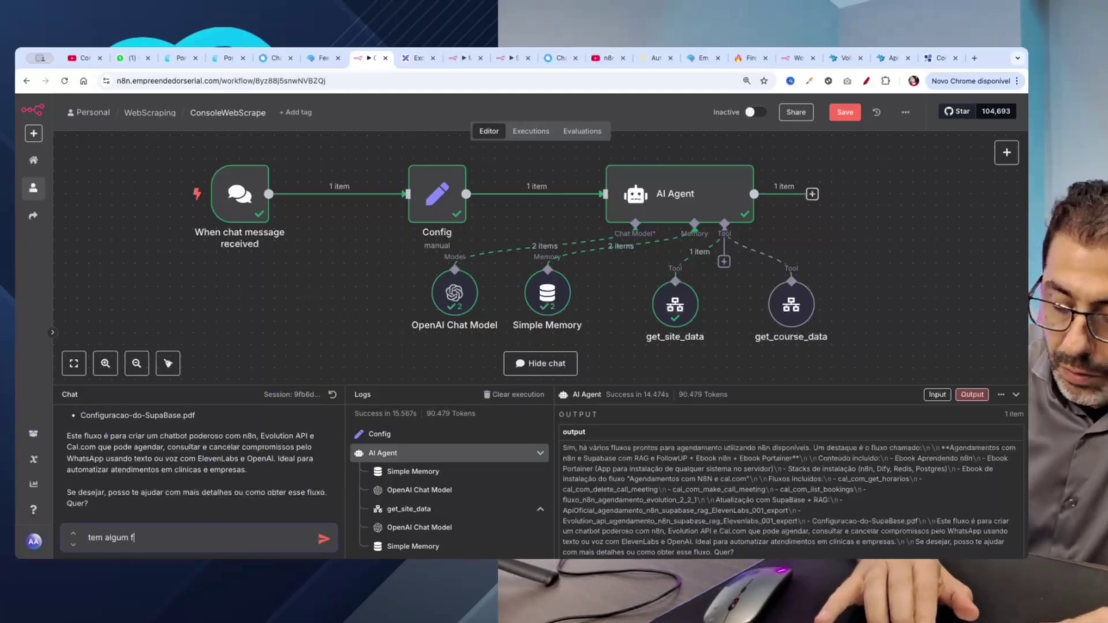
text(luxo com)
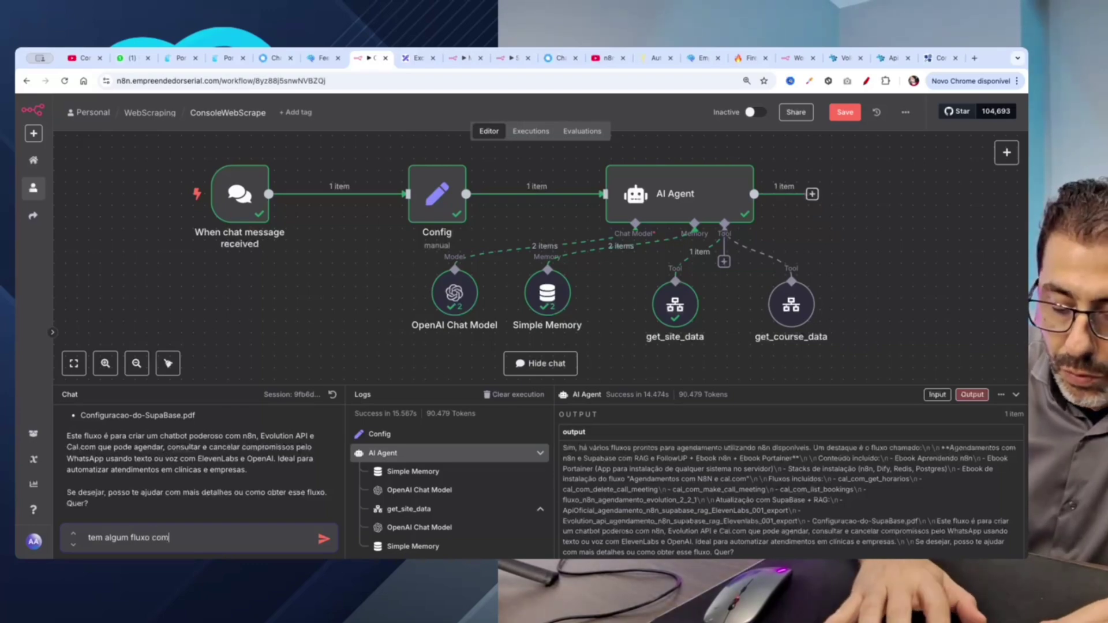
text( mcp ?)
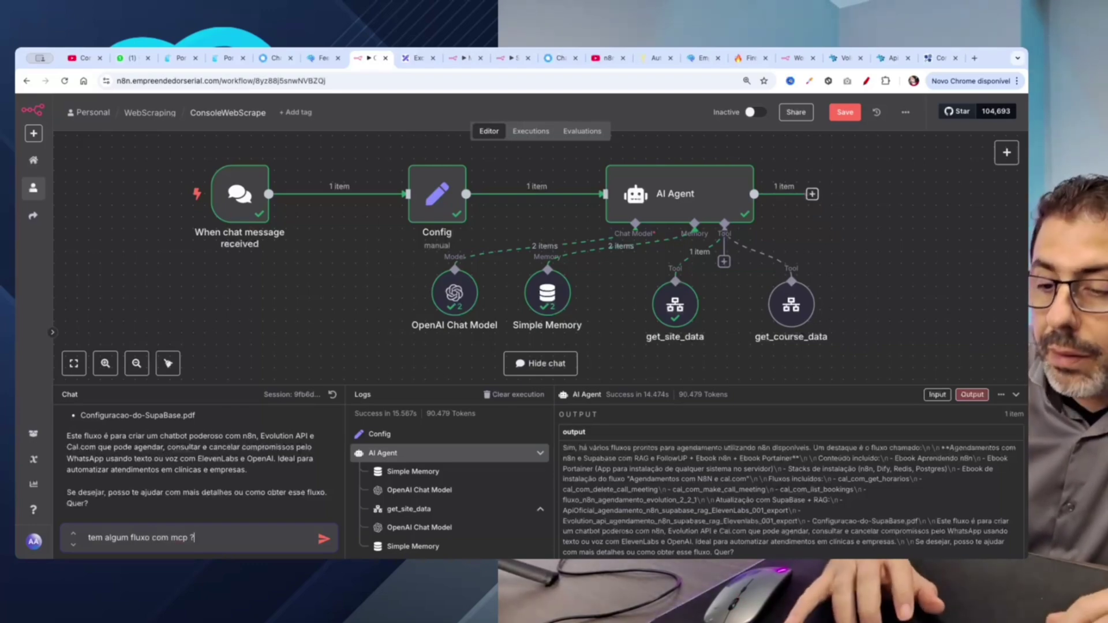
key(Return)
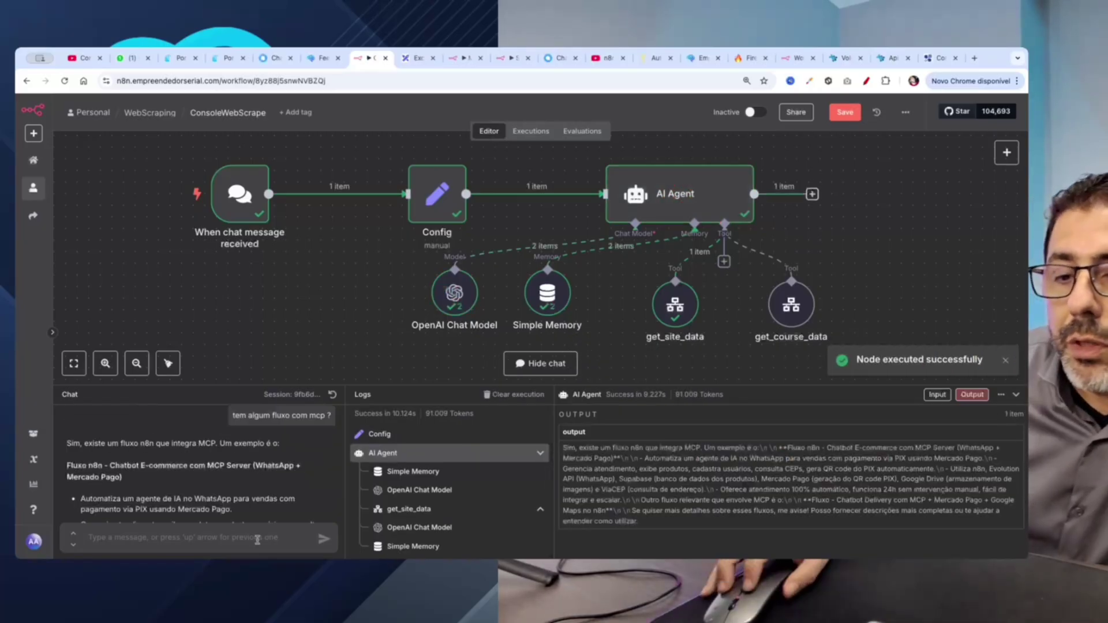
- Highlight the e-commerce chatbot flow's name in the MCP answer and review the remaining text of the reply
scroll(268, 508, down, 1)
scroll(111, 450, down, 1)
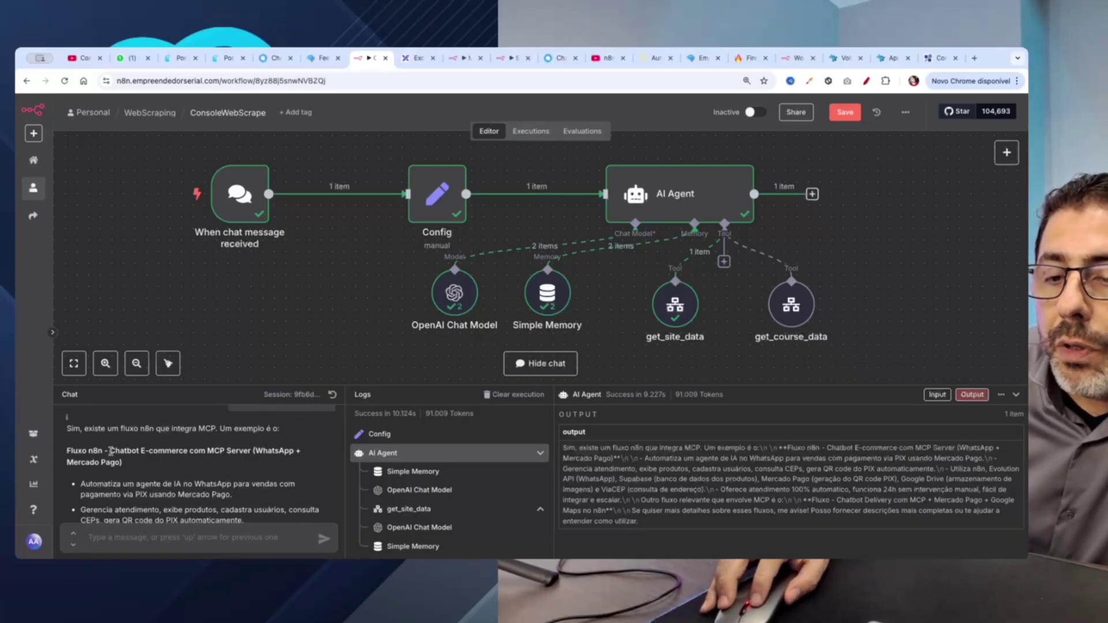
drag(112, 451, 127, 463)
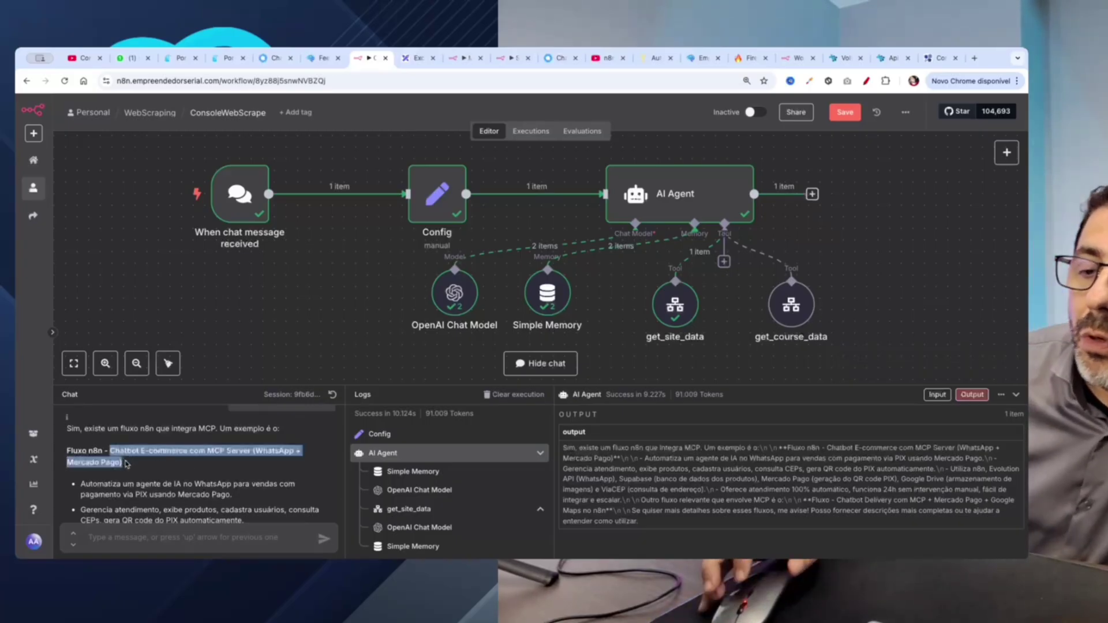
scroll(150, 468, down, 5)
scroll(171, 472, down, 5)
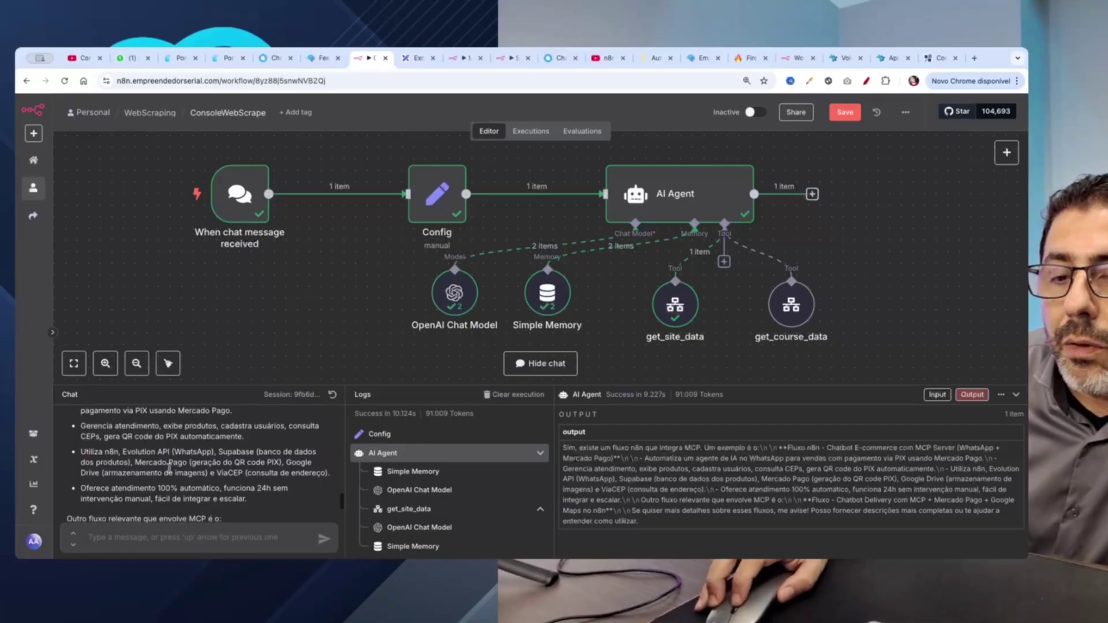
scroll(169, 468, down, 1)
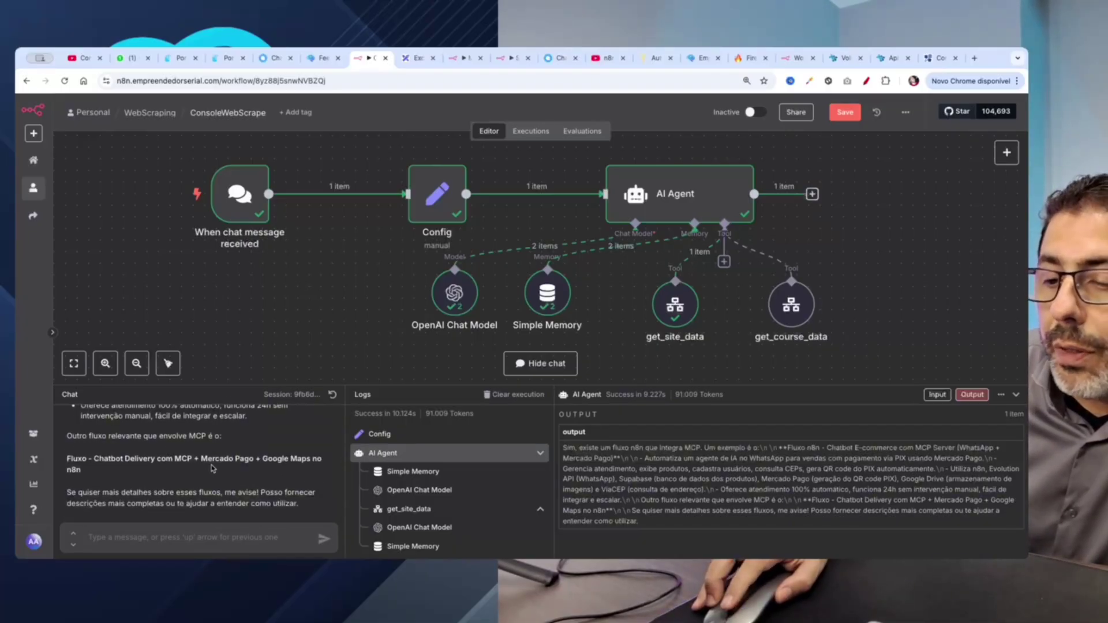
scroll(213, 468, up, 14)
scroll(211, 465, up, 5)
scroll(211, 469, down, 12)
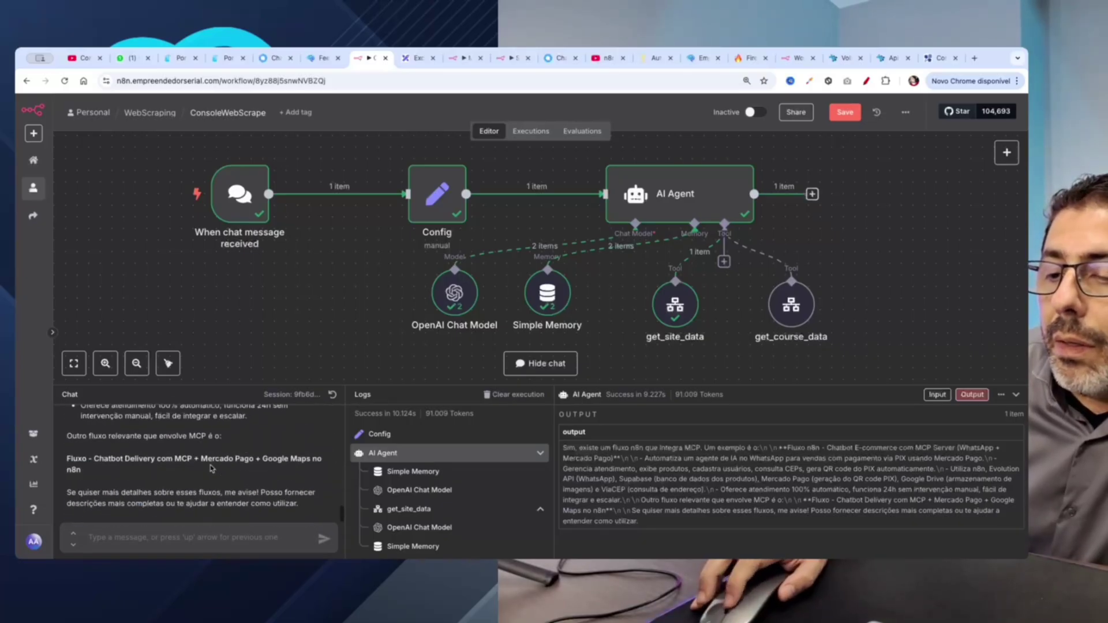
- Send the question "quais fluxos vem em bonus no curso e comunidade ?" in the same chat session
click(196, 533)
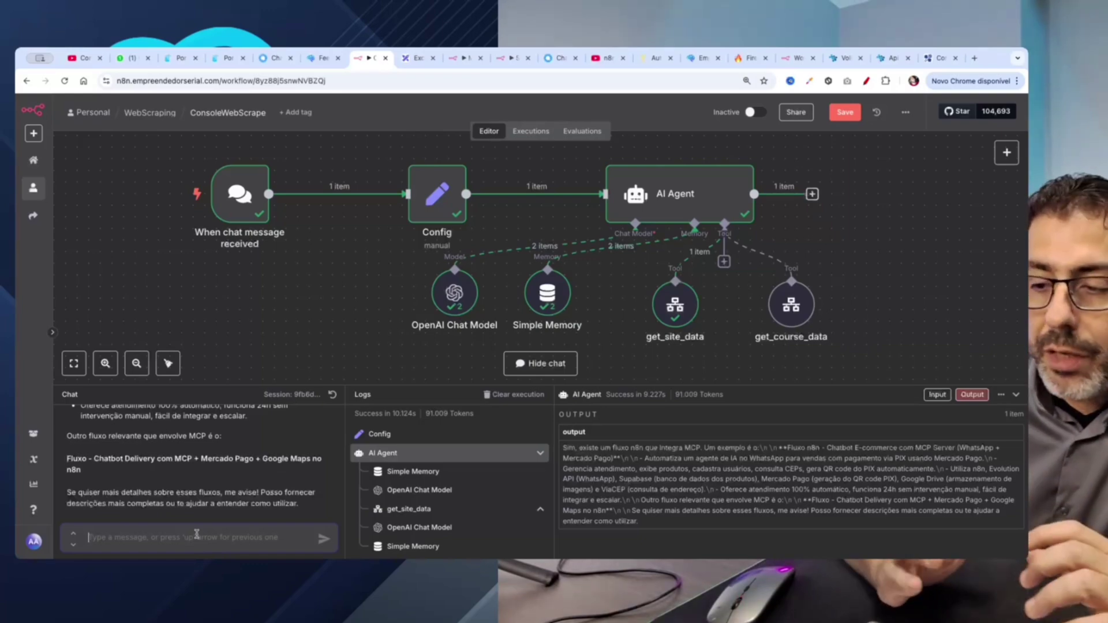
text(quanto cu)
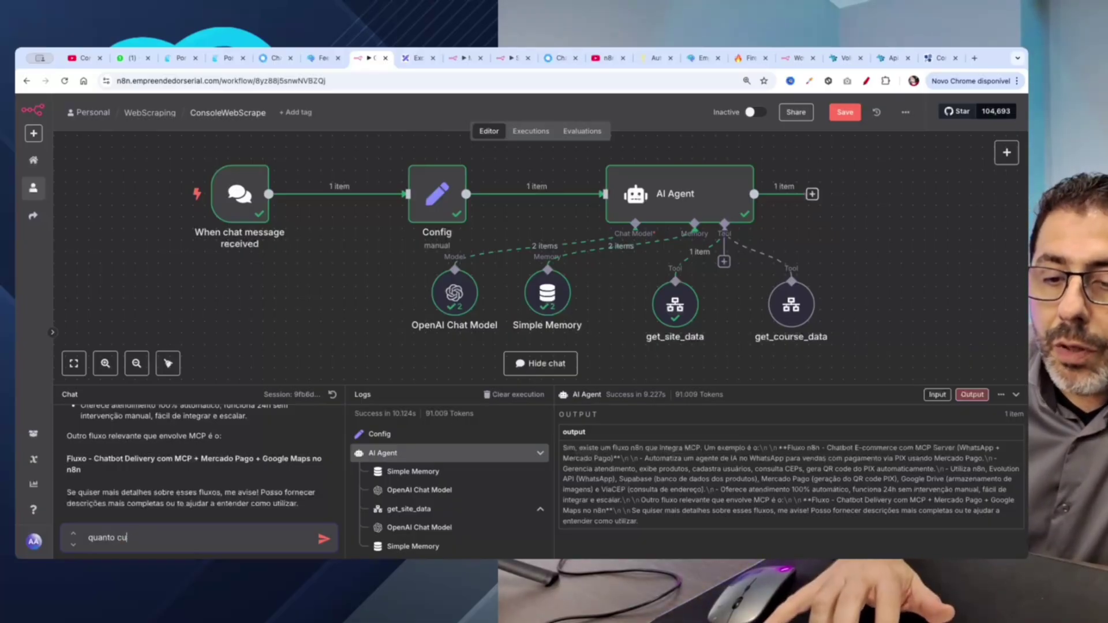
key(BackSpace)
key(BackSpace)
key(BackSpace)
key(BackSpace)
text(q)
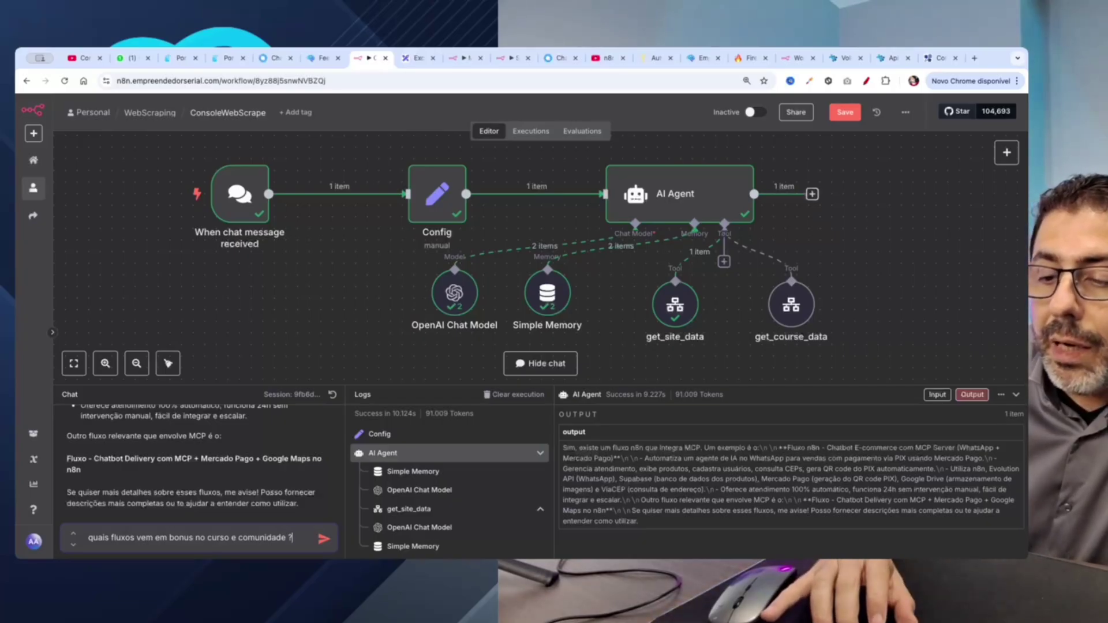
key(Return)
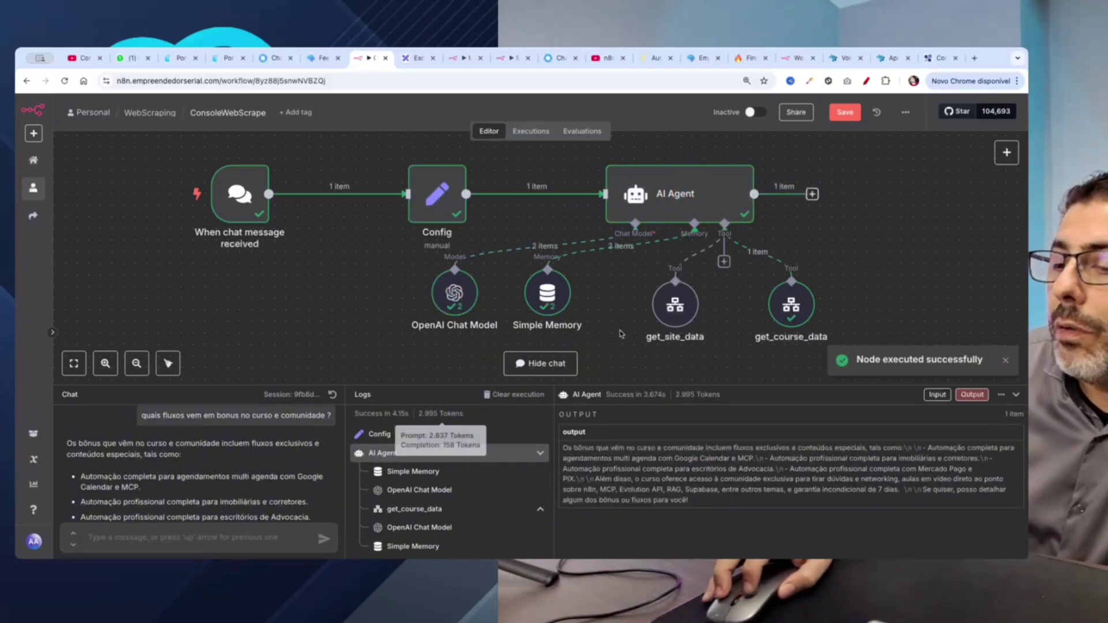
- Highlight the bonus automations listed in the chat answer and review the remaining text about community access and guarantee
mouse_move(786, 320)
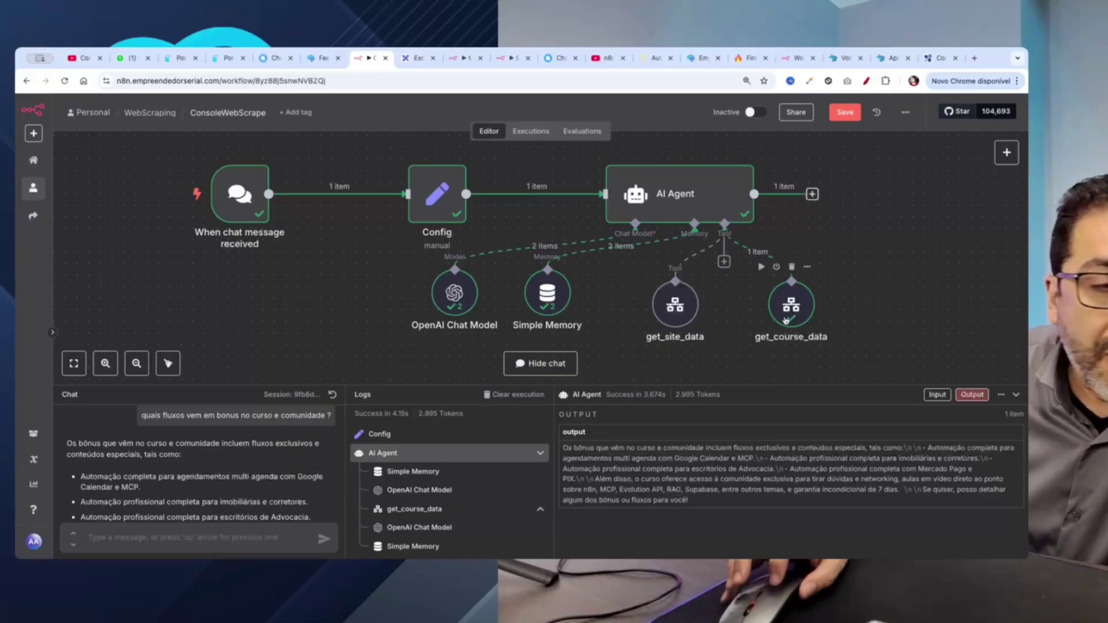
scroll(277, 475, down, 1)
scroll(277, 474, down, 3)
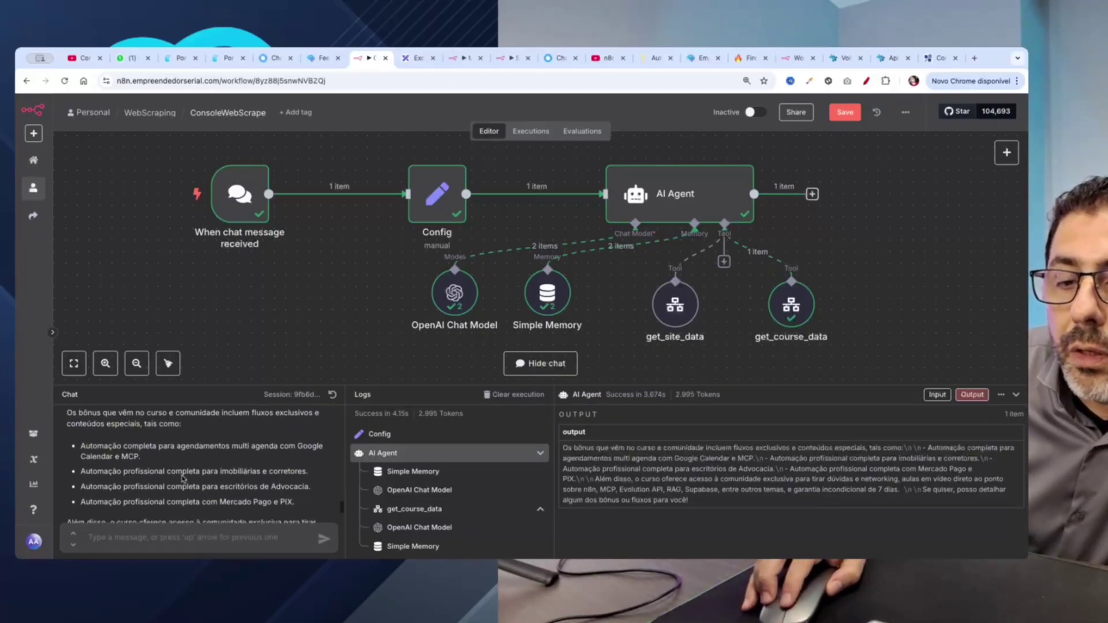
drag(82, 446, 158, 502)
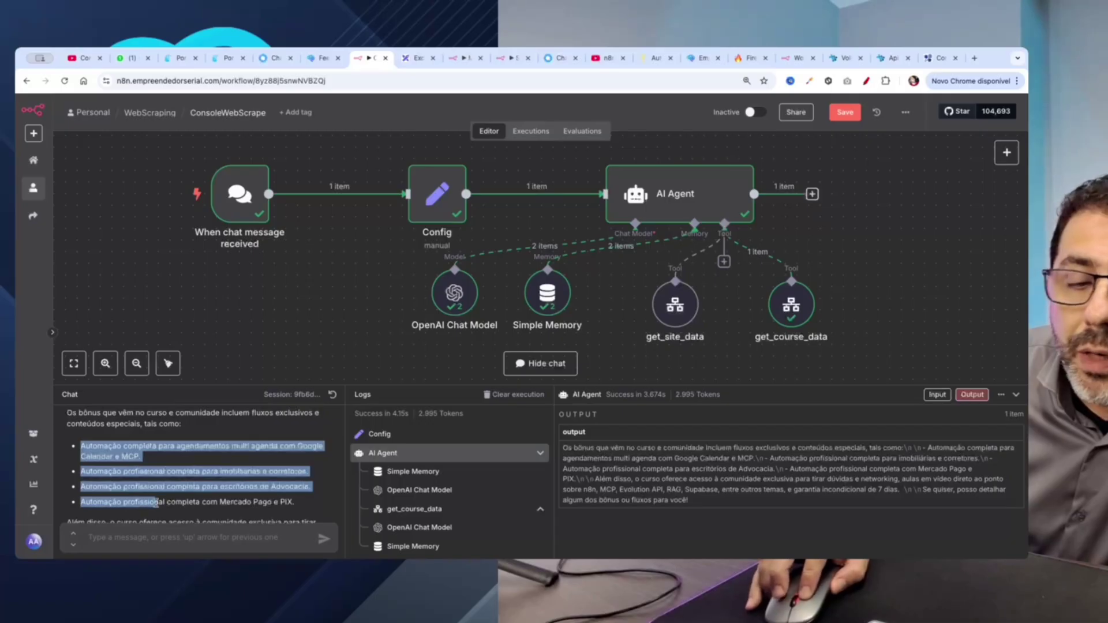
scroll(159, 502, down, 1)
click(193, 494)
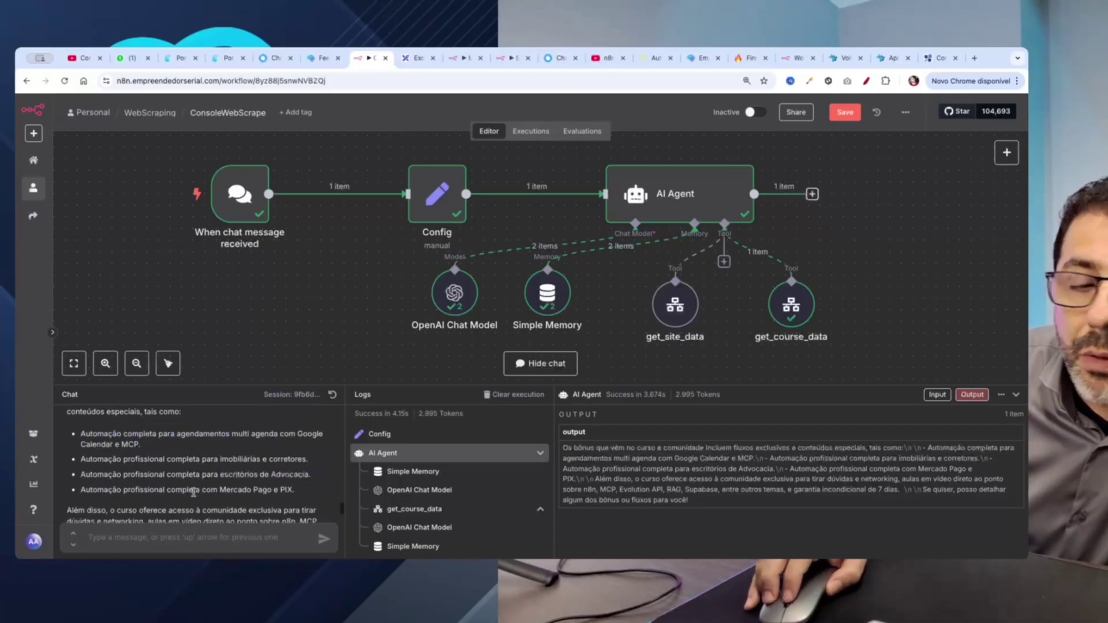
scroll(193, 493, down, 4)
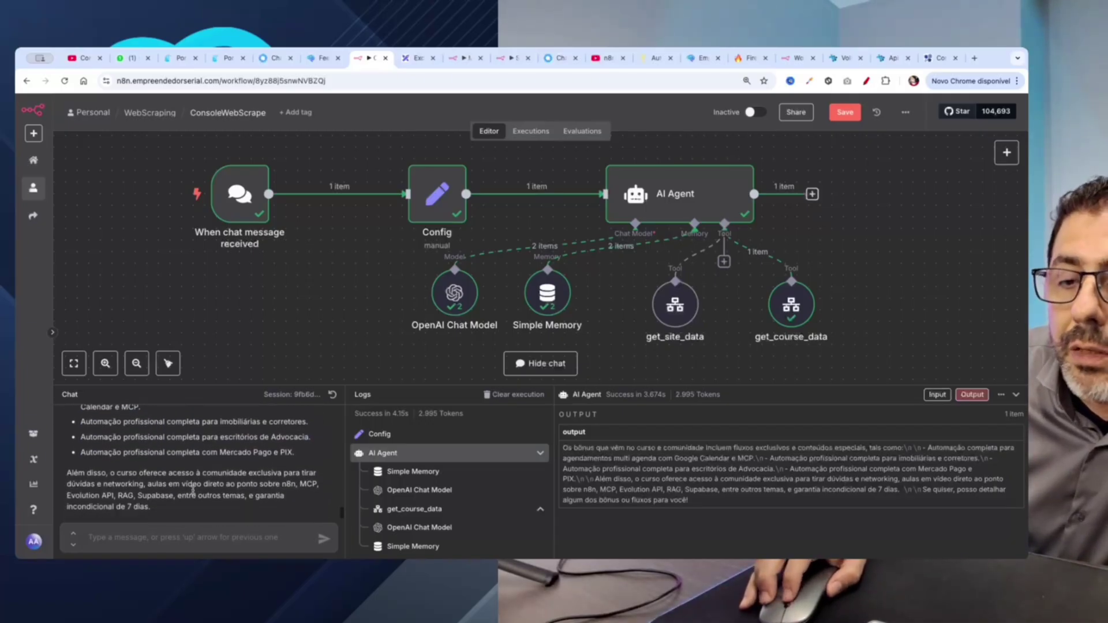
scroll(197, 489, up, 1)
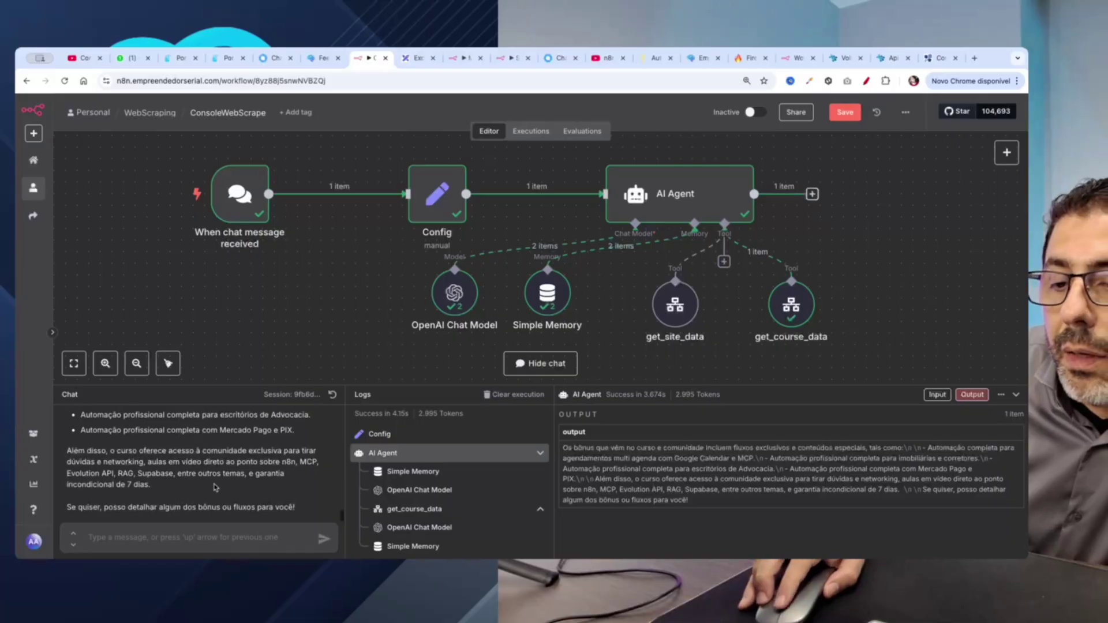
scroll(215, 488, up, 8)
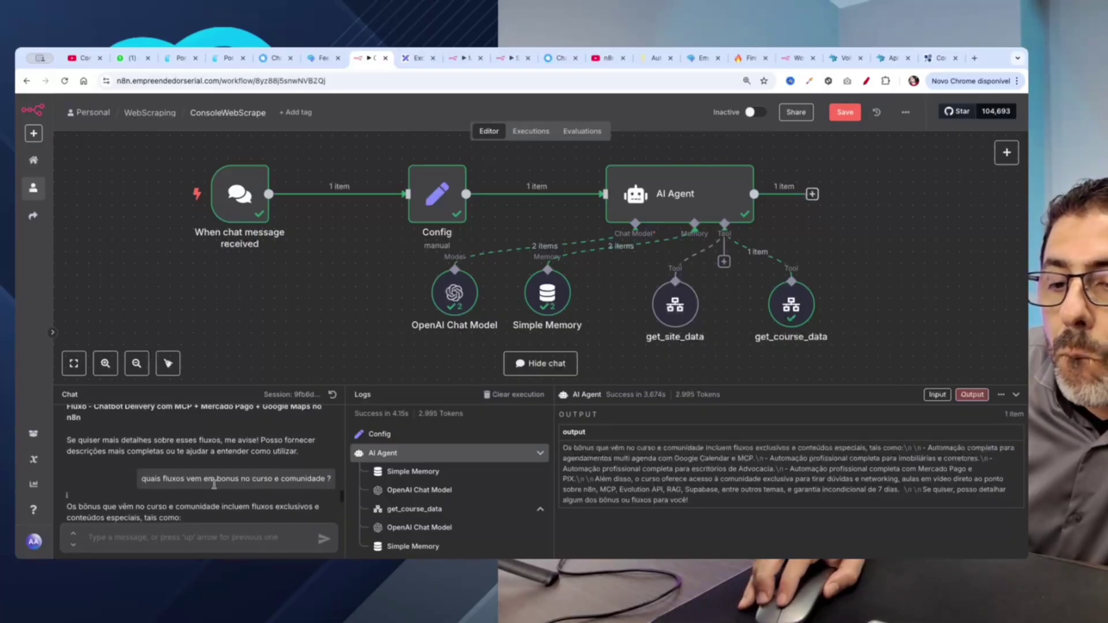
scroll(215, 487, down, 8)
- Send the question "quanto custa para entrar na comunidade ?" in the chat and review the pricing reply
click(221, 538)
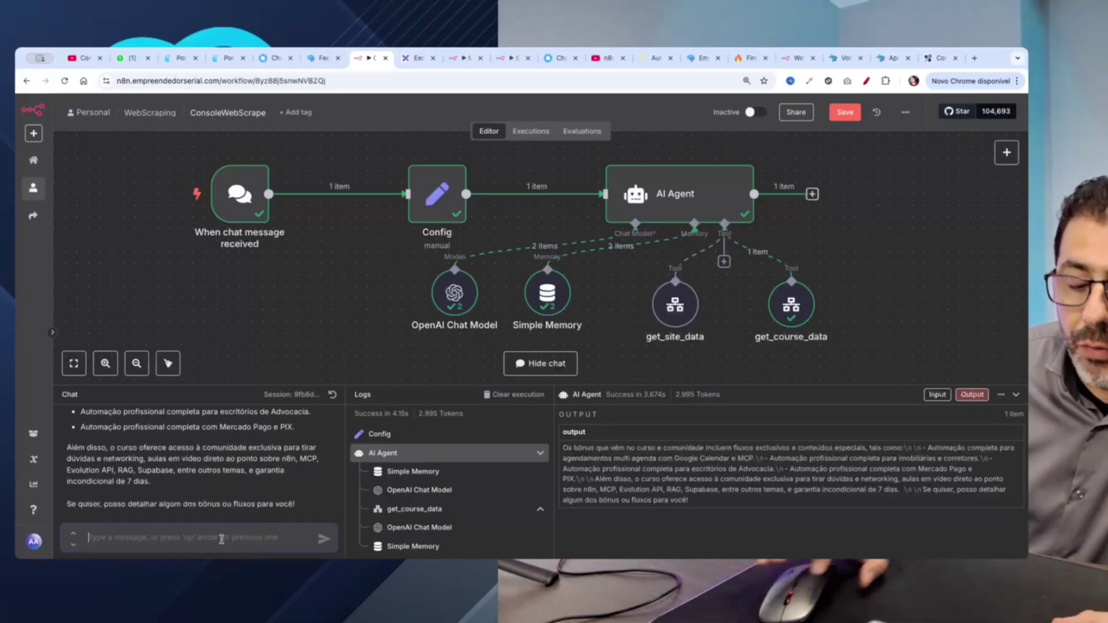
text(quant)
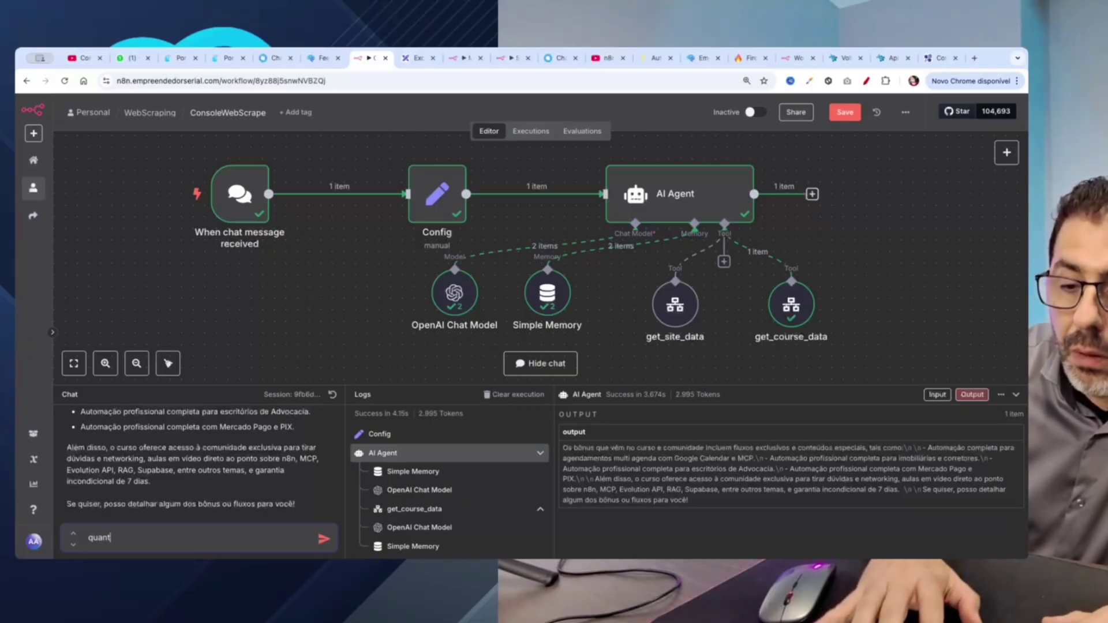
text(o custa p)
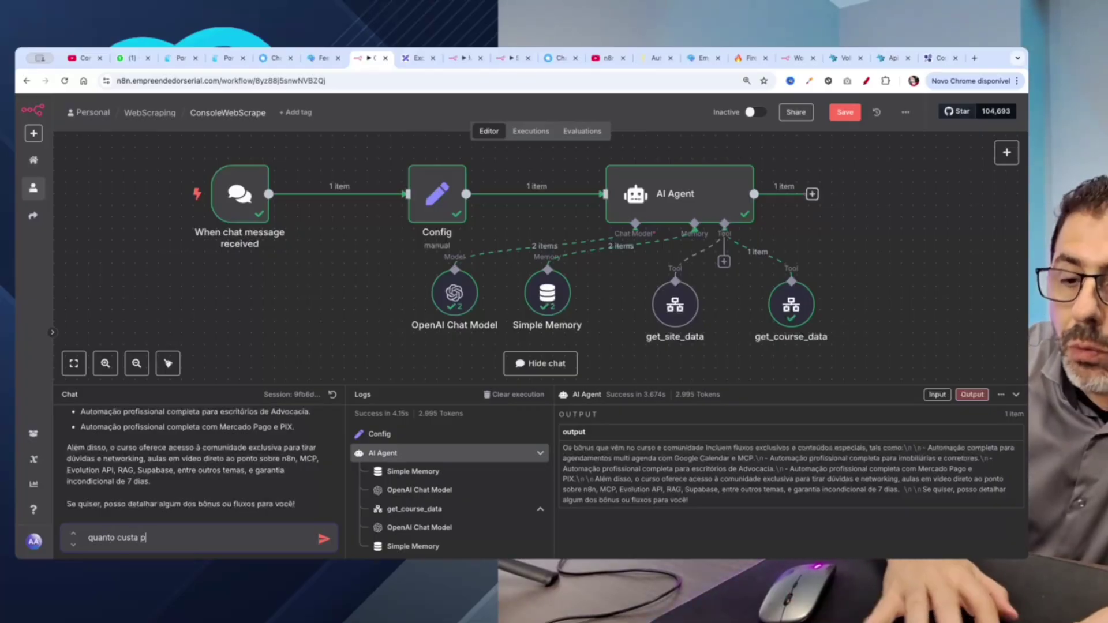
text(ara entrar na comun)
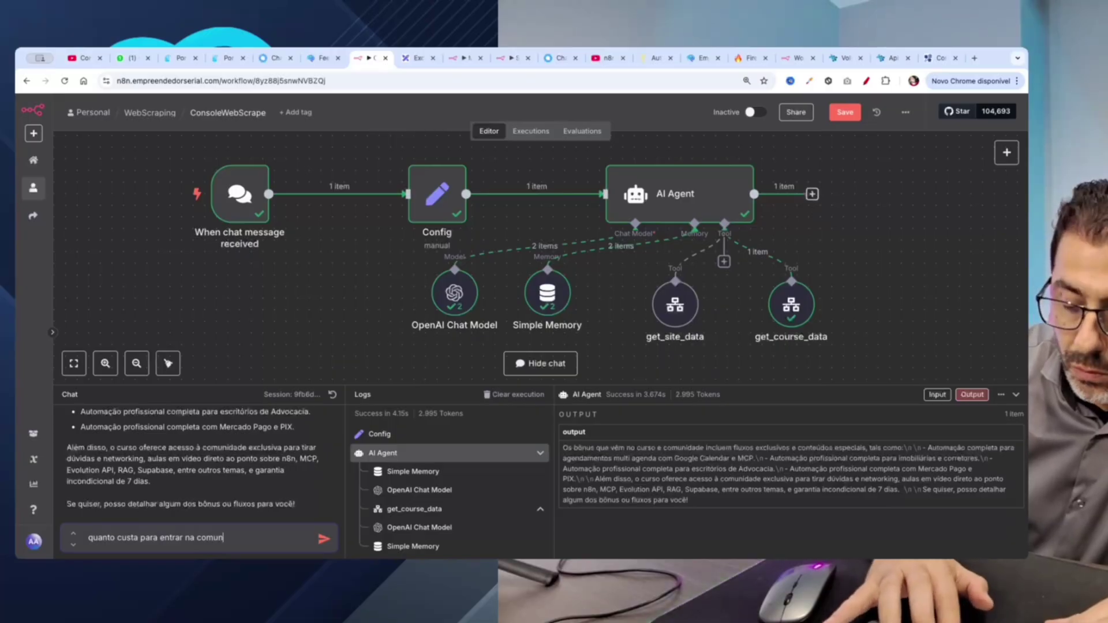
text(idade ?)
key(Return)
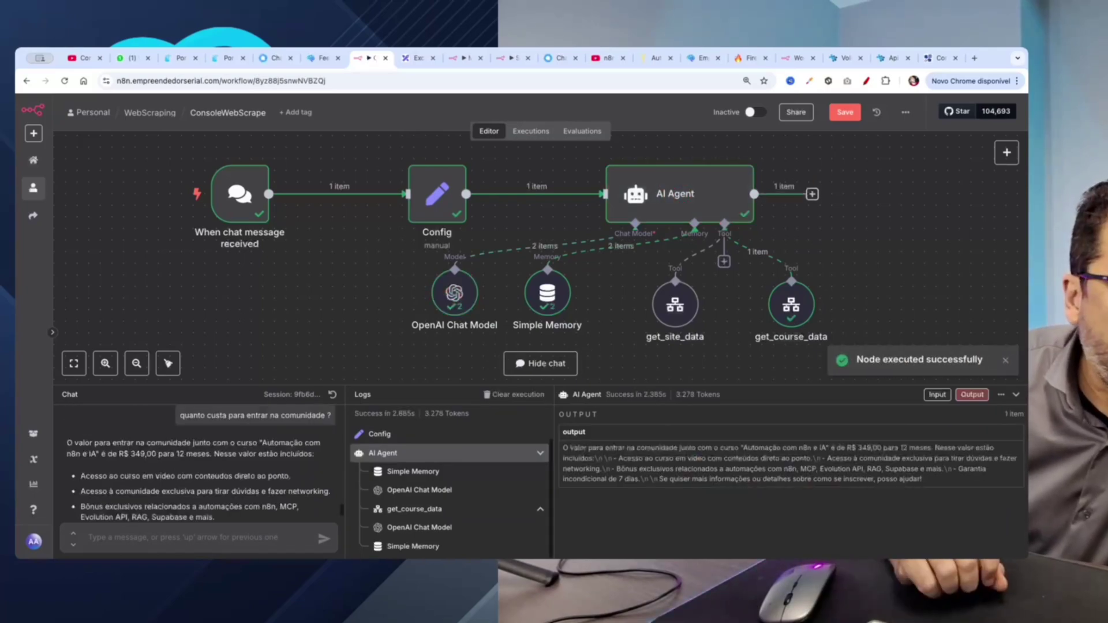
scroll(256, 508, up, 1)
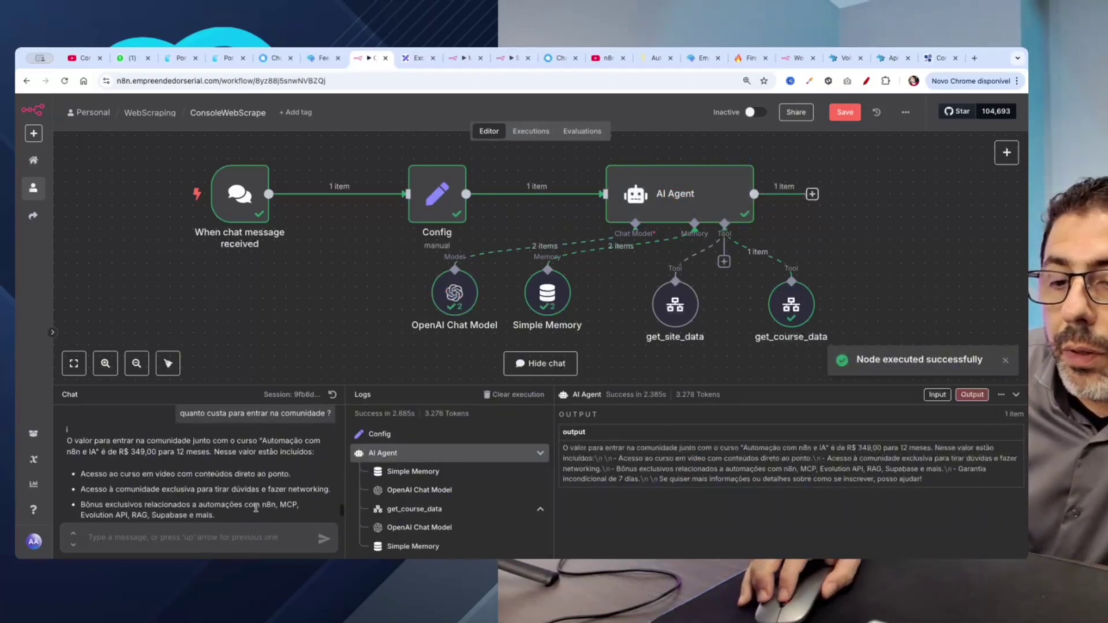
scroll(256, 508, down, 3)
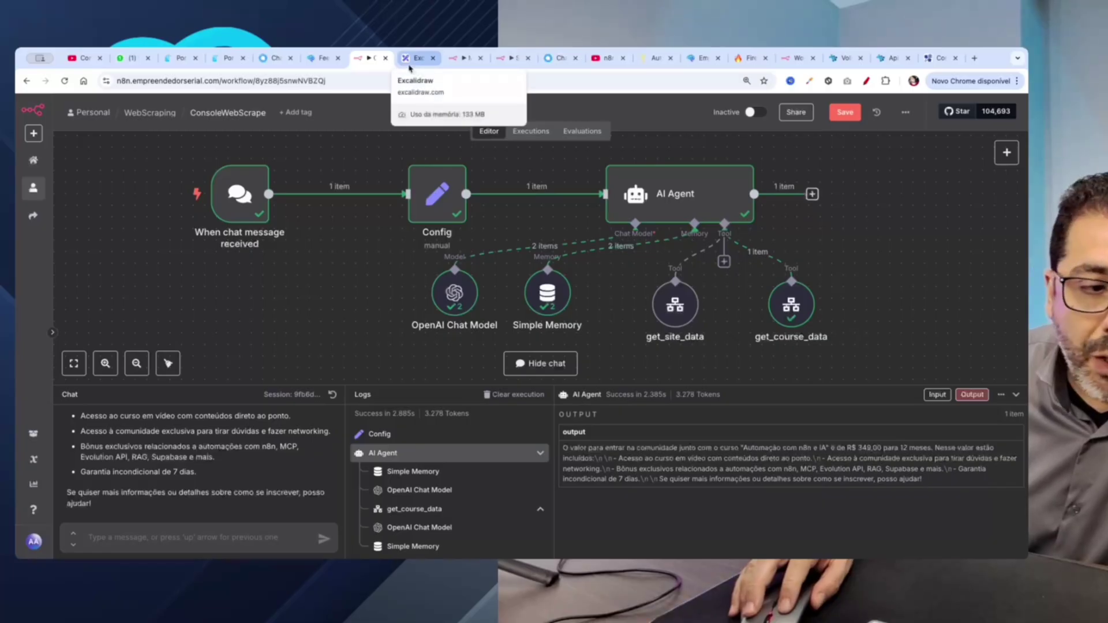
- Switch to the Excalidraw web scraping diagram and draw freehand arrows from the static-site Crawler towards página 1 and back
click(409, 60)
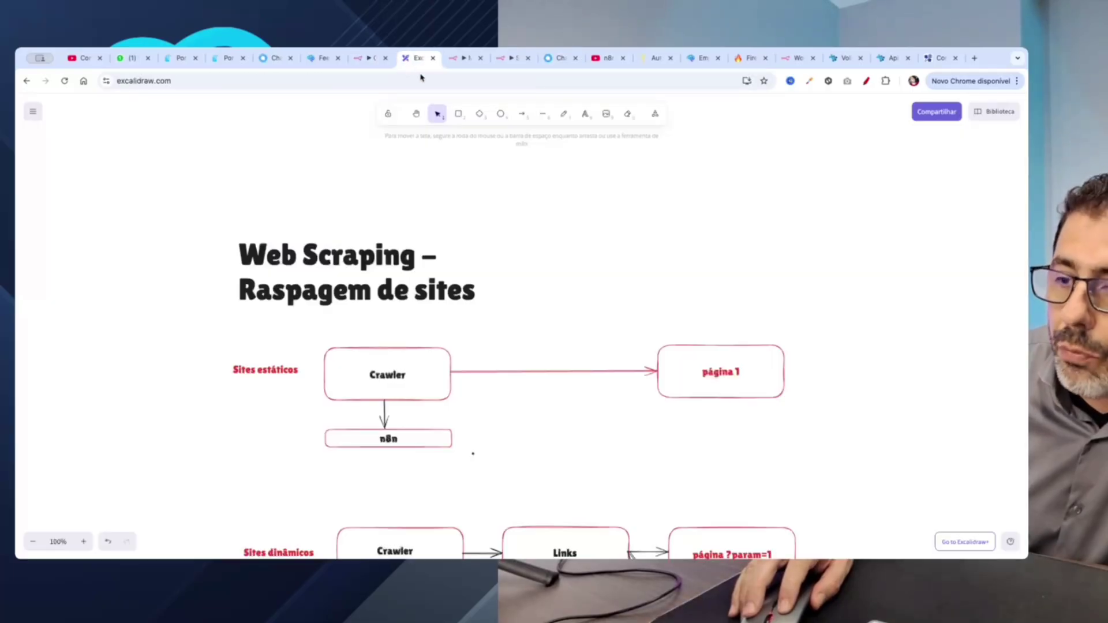
click(564, 113)
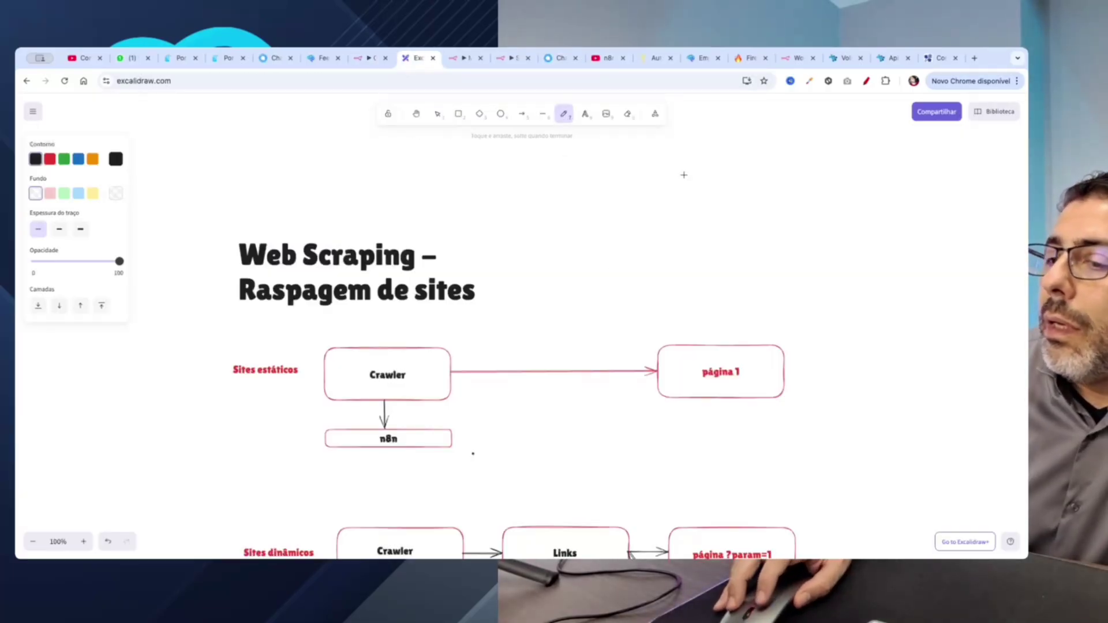
scroll(481, 318, down, 1)
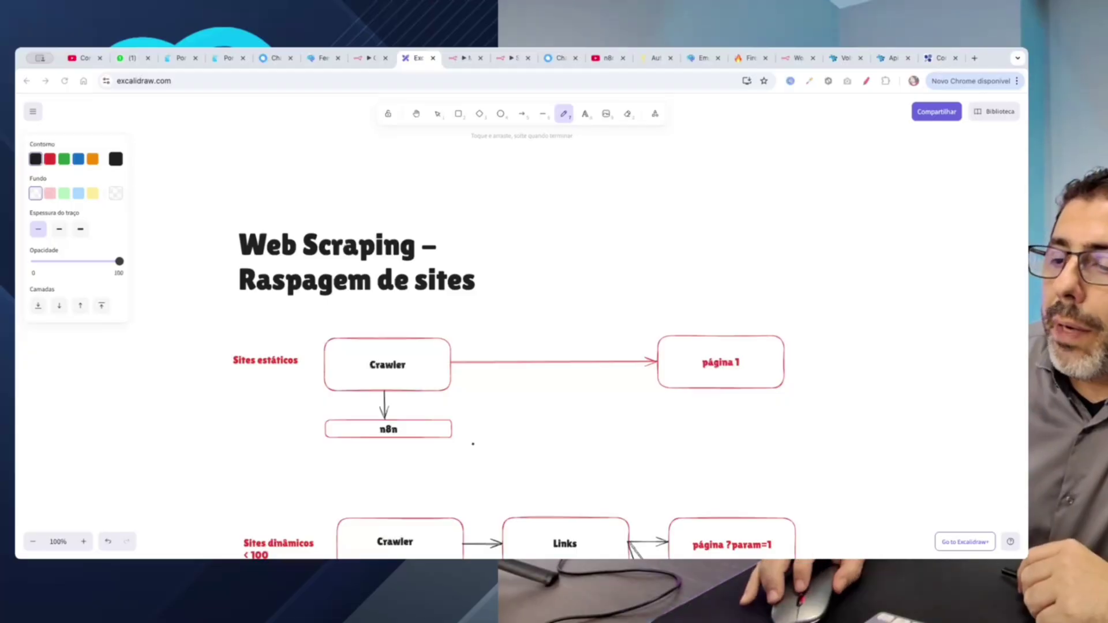
scroll(490, 442, down, 1)
scroll(490, 442, down, 2)
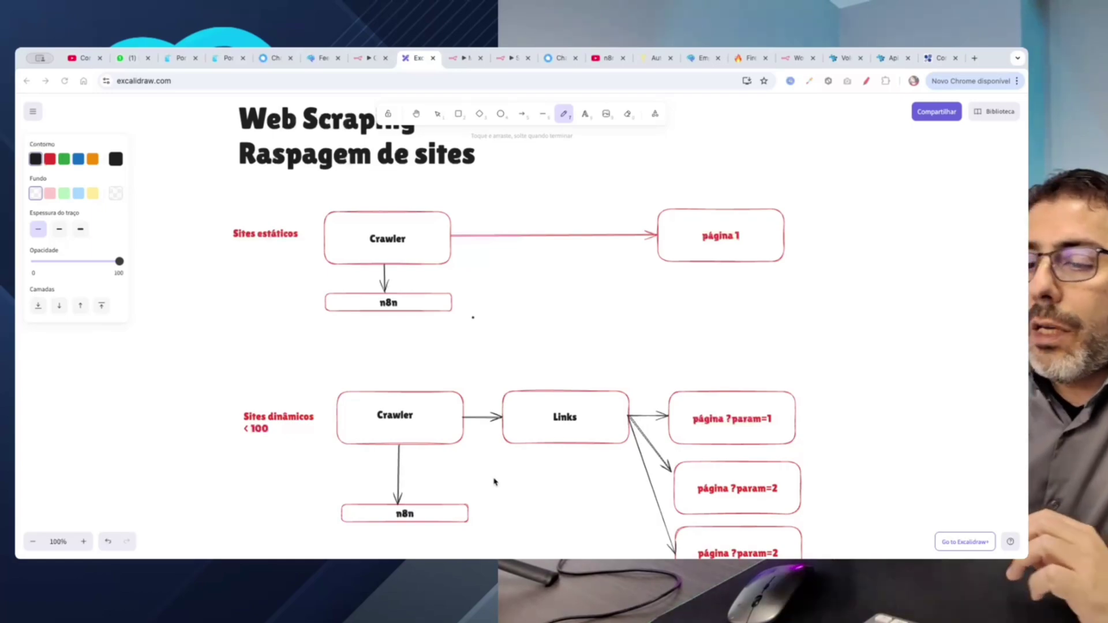
scroll(564, 371, down, 1)
scroll(555, 417, down, 1)
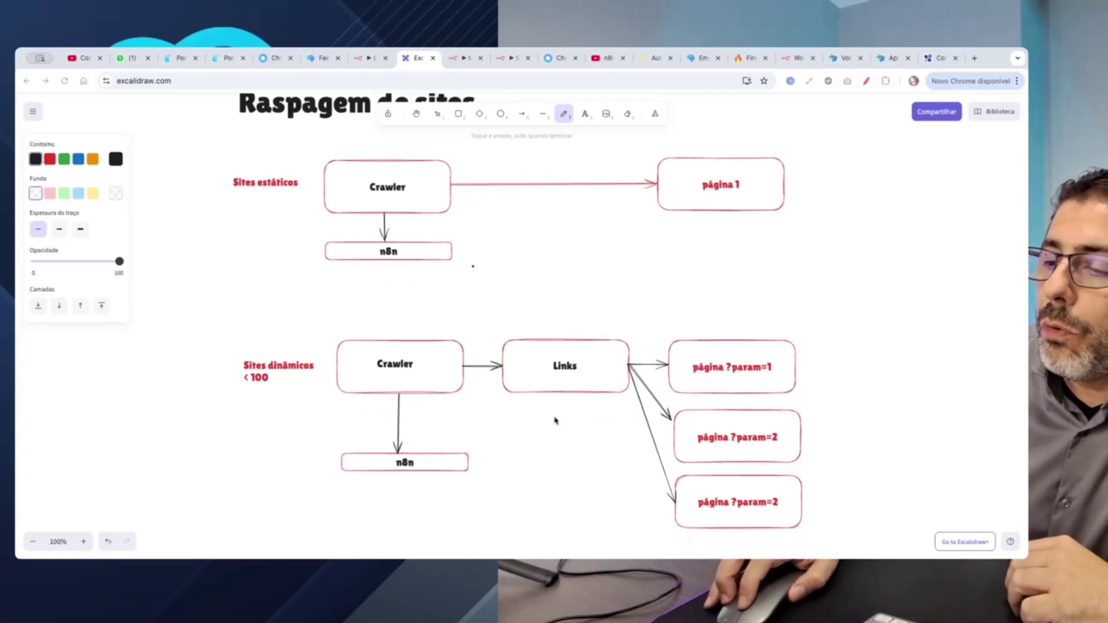
scroll(569, 418, up, 3)
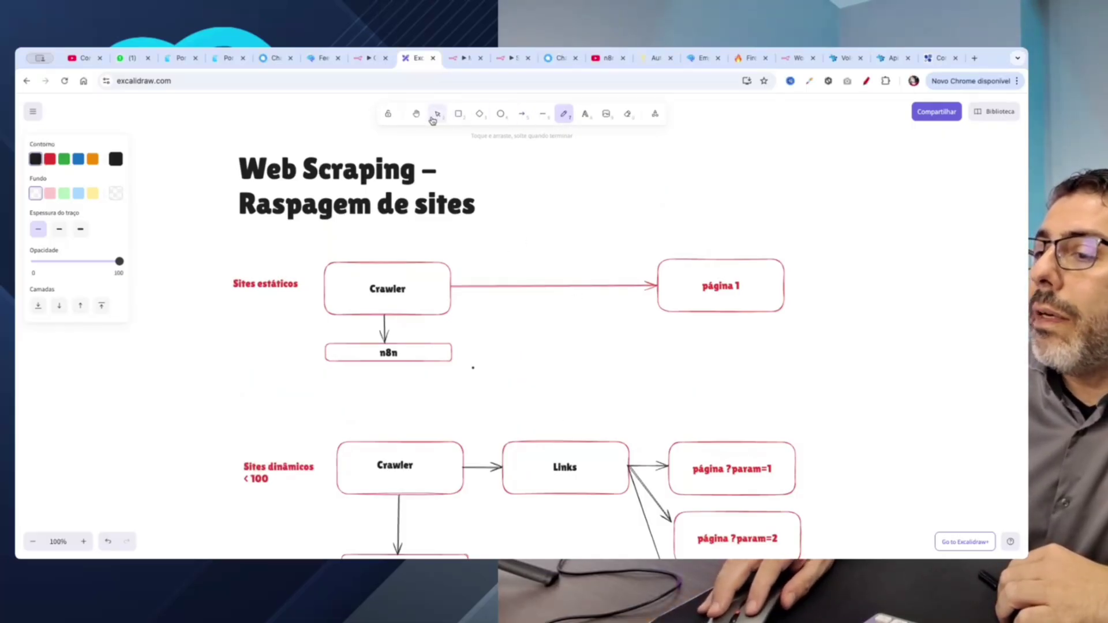
drag(466, 239, 635, 239)
mouse_move(688, 345)
mouse_down()
mouse_move(475, 343)
mouse_move(472, 365)
mouse_move(501, 324)
mouse_up()
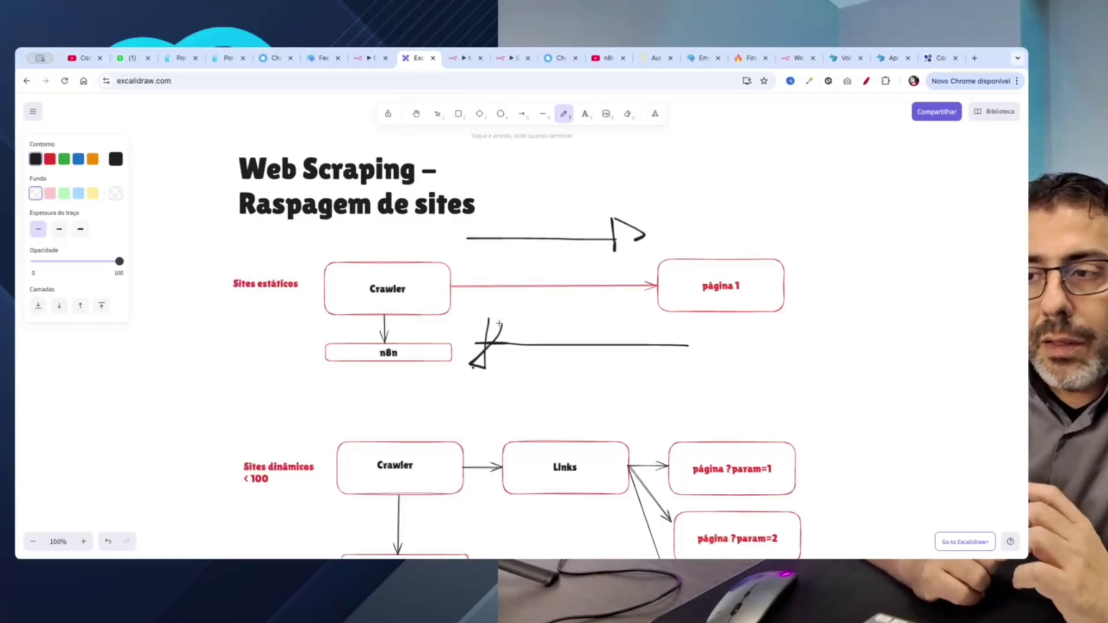
- Draw a freehand circle around the "Links" label in the dynamic sites flow
scroll(566, 371, down, 2)
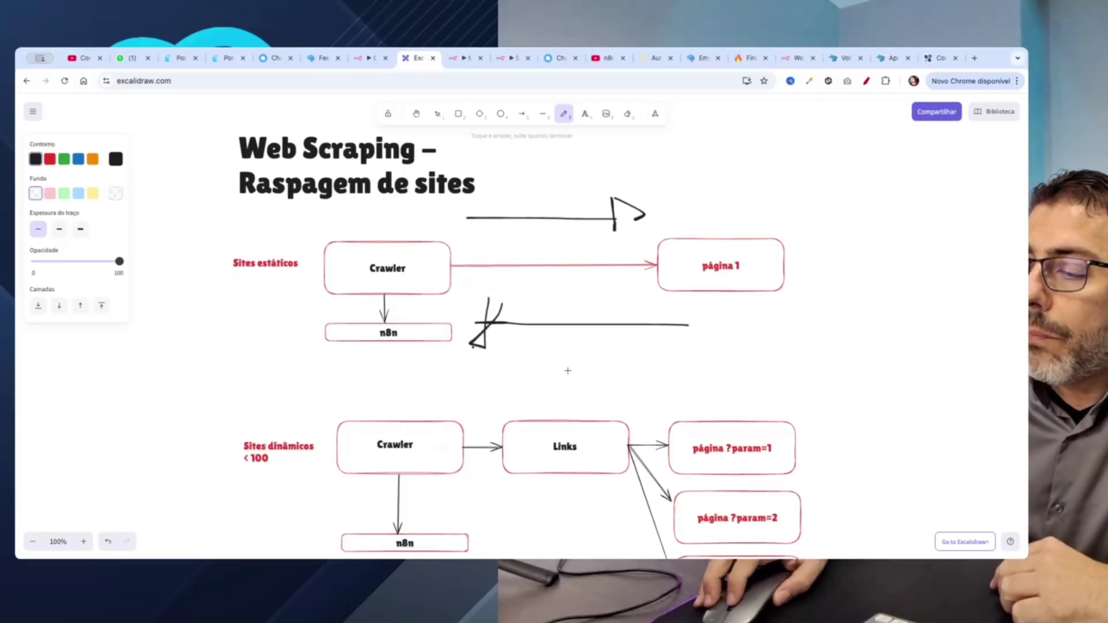
scroll(567, 371, down, 2)
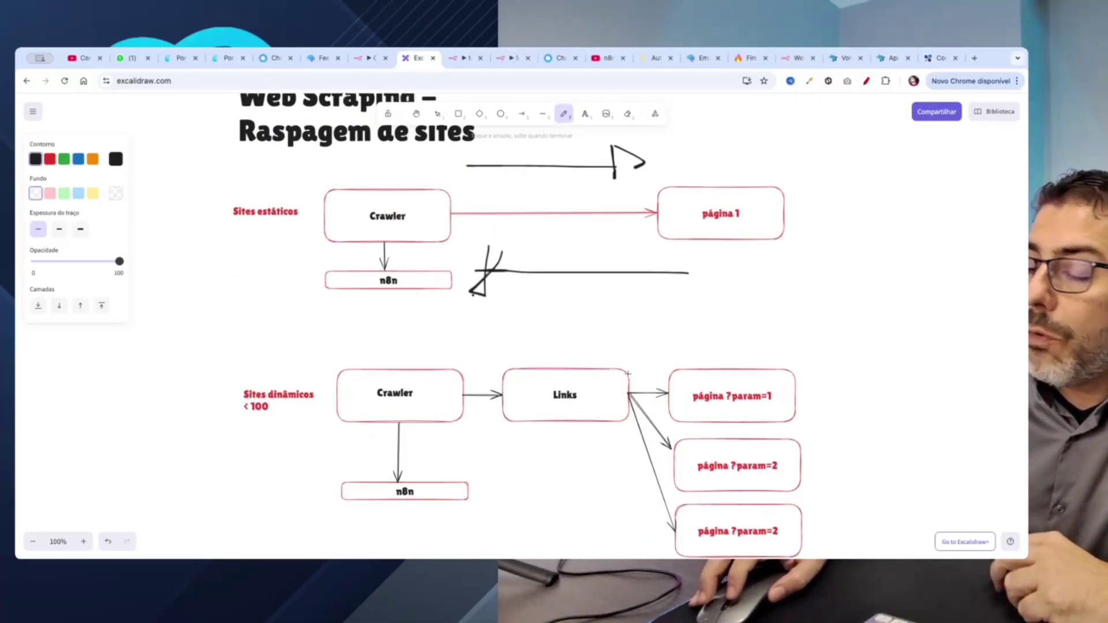
scroll(588, 399, down, 1)
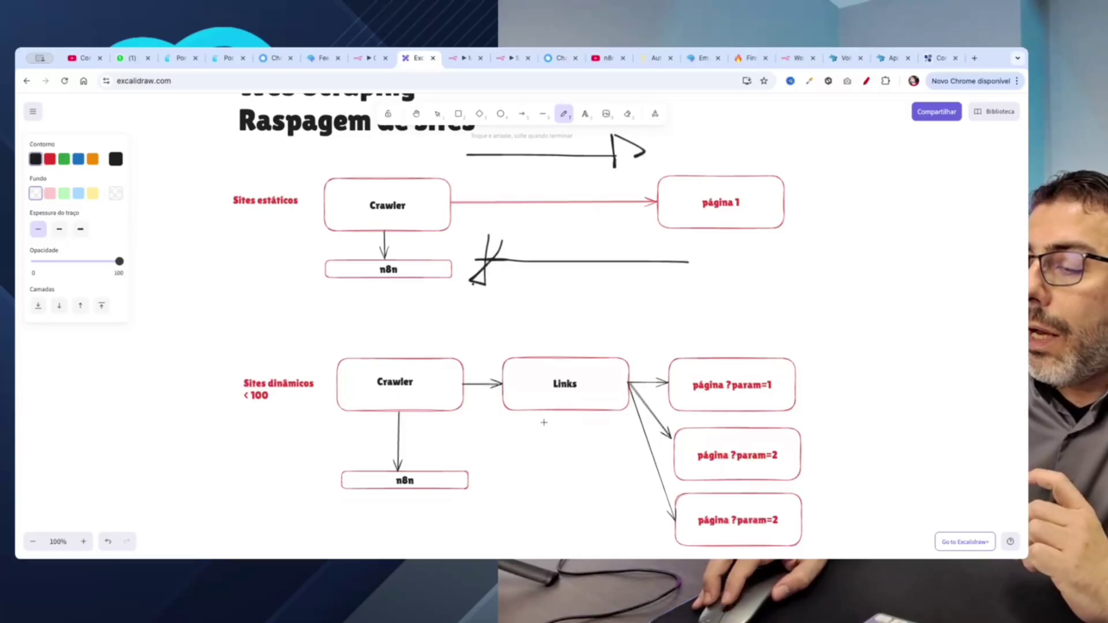
mouse_move(567, 361)
mouse_down()
mouse_move(546, 363)
mouse_move(543, 396)
mouse_move(566, 401)
mouse_move(586, 374)
mouse_move(561, 365)
mouse_up()
scroll(559, 365, down, 1)
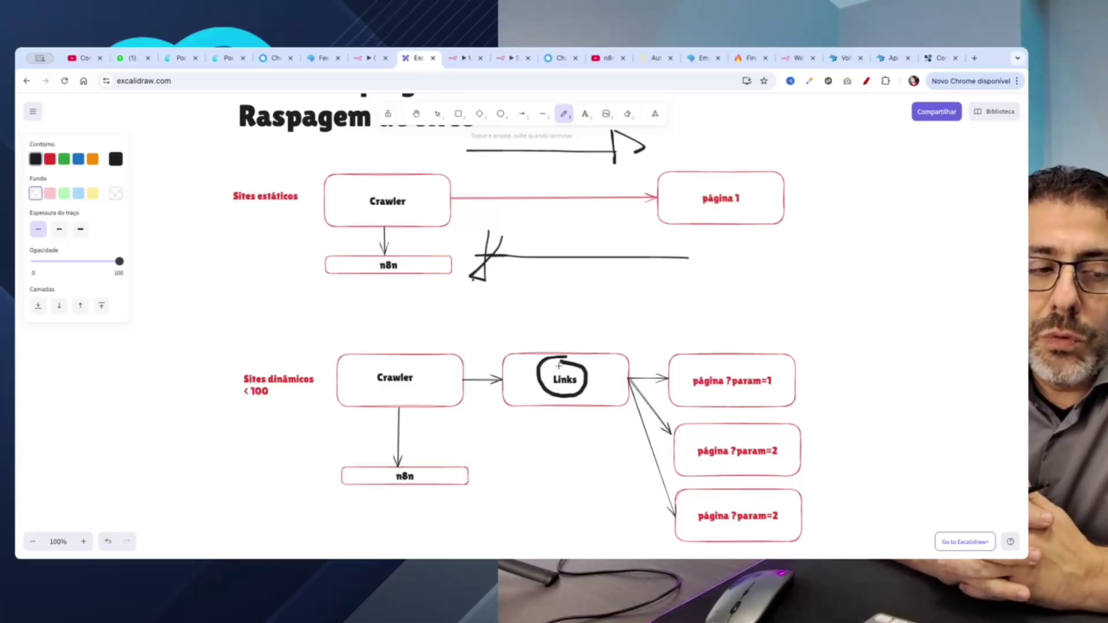
- Draw a freehand downward arrow beside the three dynamic page boxes and a return arrow beneath them towards the n8n box
scroll(559, 367, down, 1)
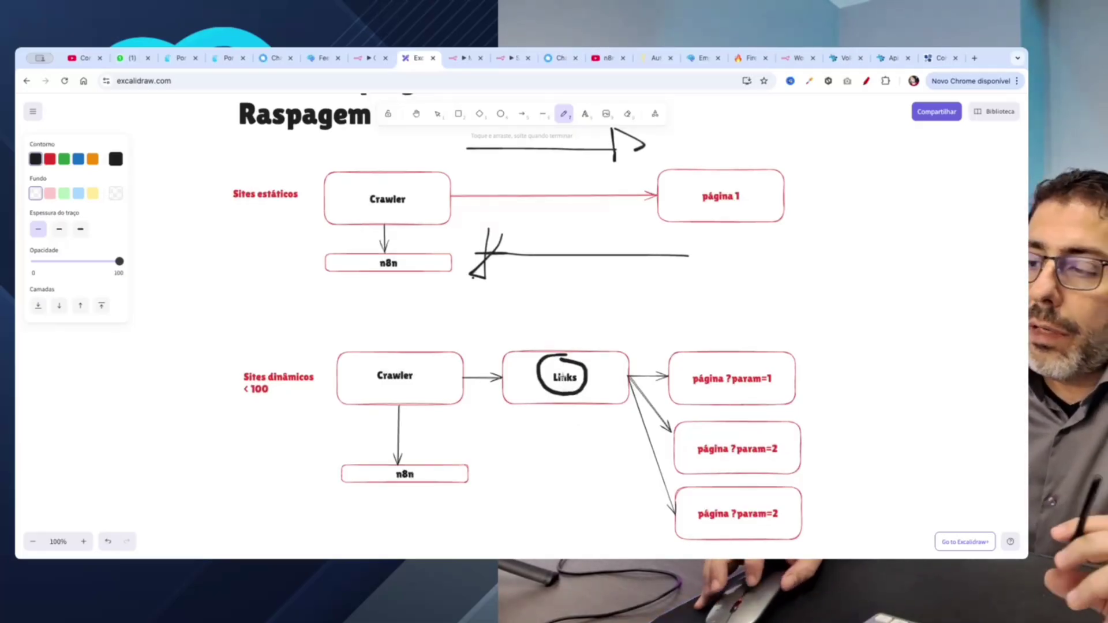
scroll(577, 424, down, 2)
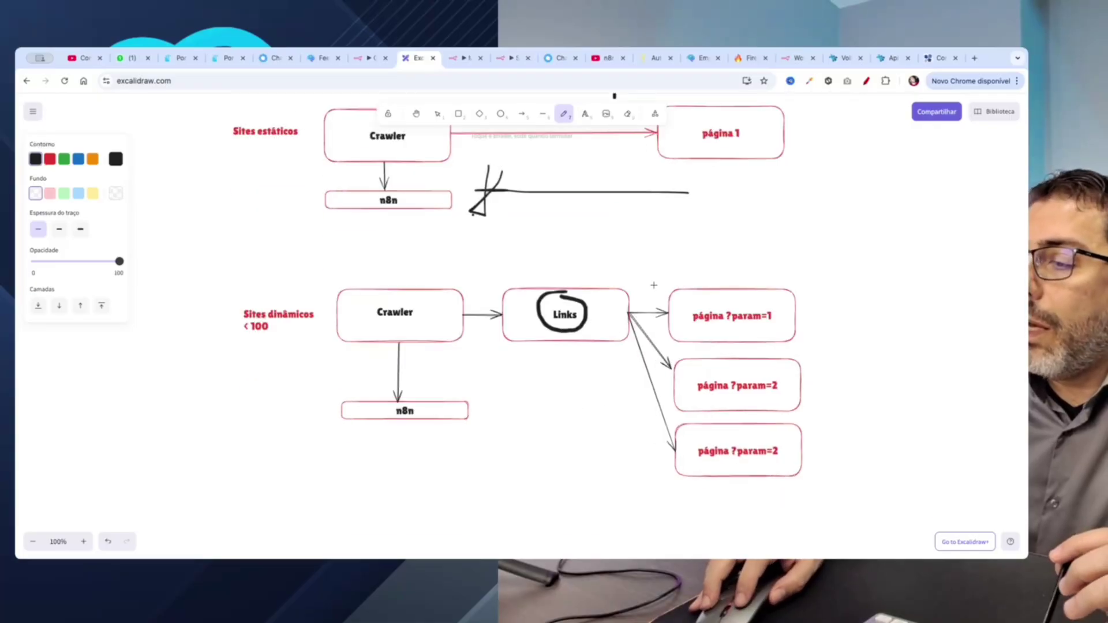
mouse_move(836, 282)
mouse_down()
mouse_move(833, 459)
mouse_move(860, 459)
mouse_move(828, 487)
mouse_move(861, 457)
mouse_up()
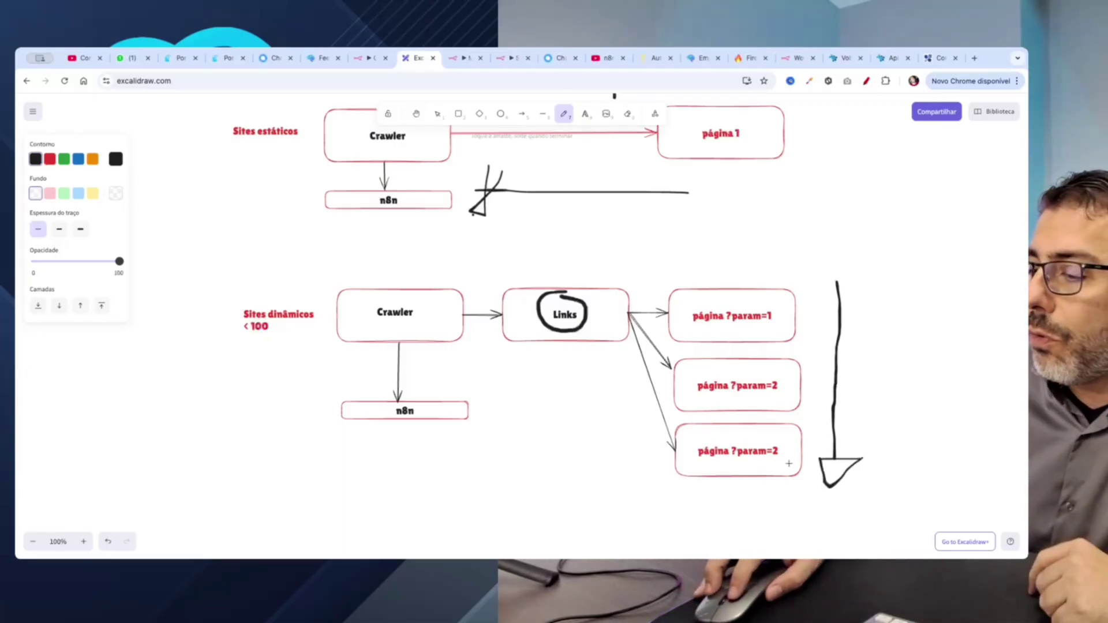
mouse_move(797, 489)
mouse_down()
mouse_move(510, 467)
mouse_move(507, 487)
mouse_move(520, 453)
mouse_up()
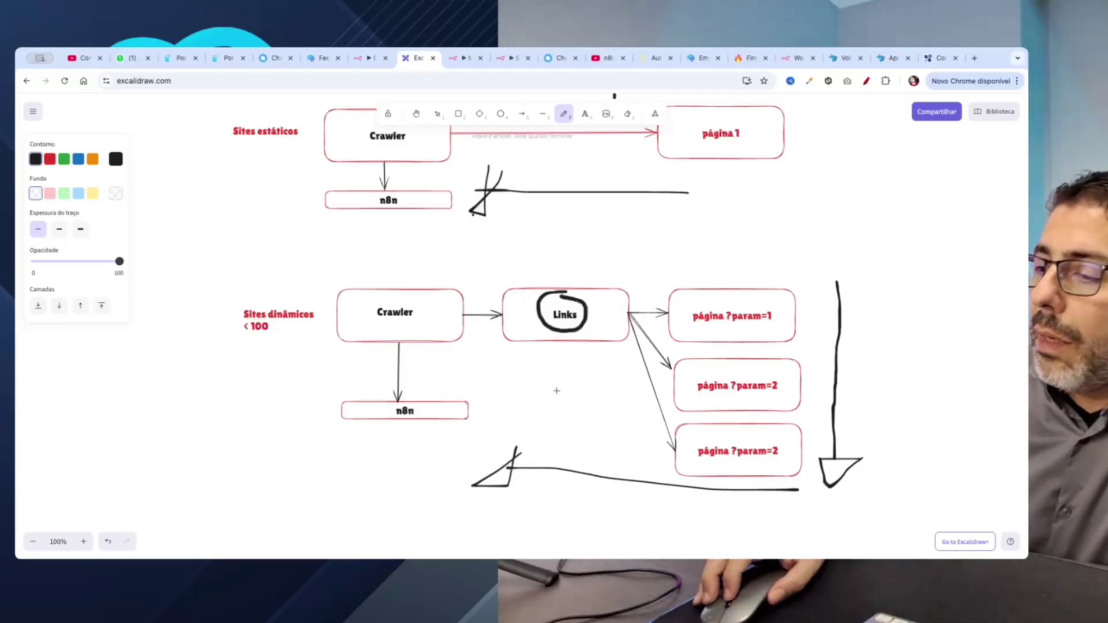
scroll(560, 396, up, 3)
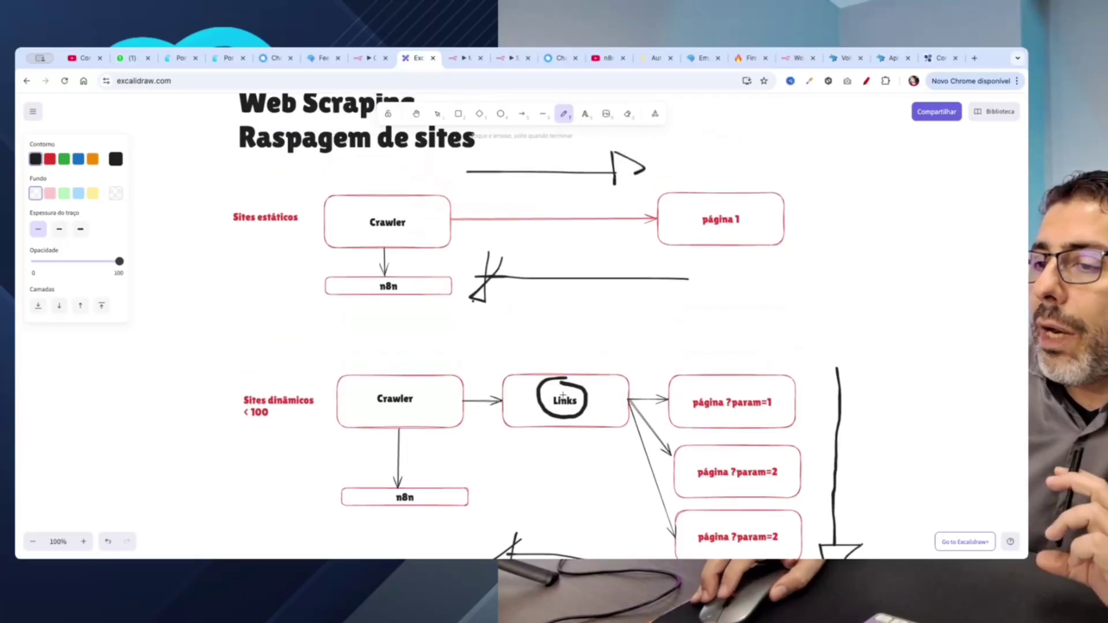
scroll(540, 375, down, 1)
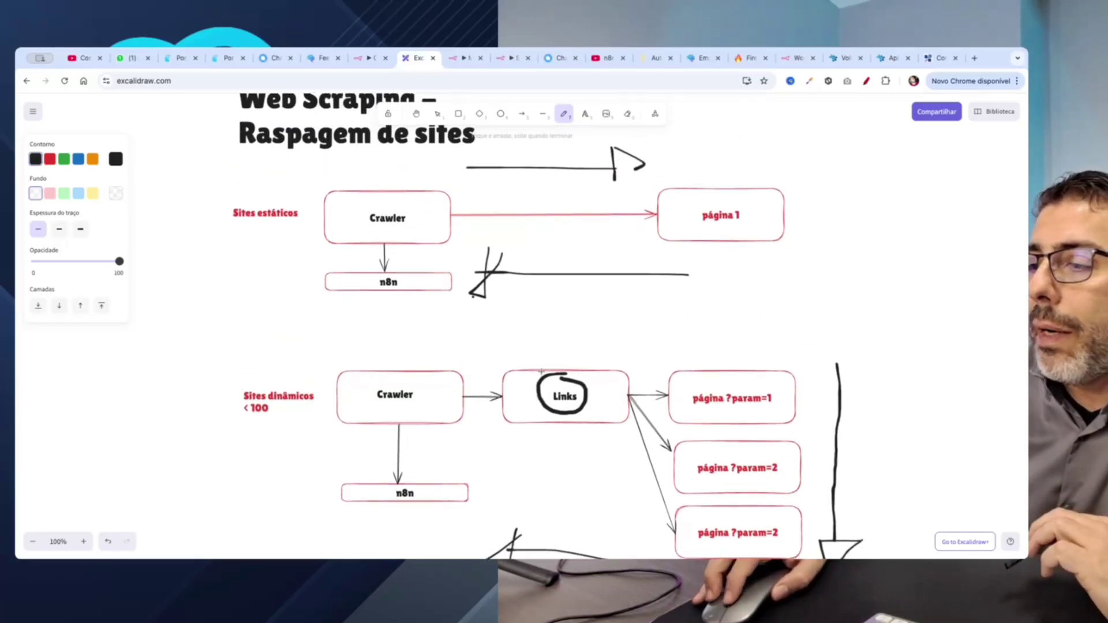
- Draw freehand underlines beneath the "Sites estáticos" and "Sites dinâmicos < 100" labels
drag(230, 226, 295, 227)
scroll(290, 275, down, 3)
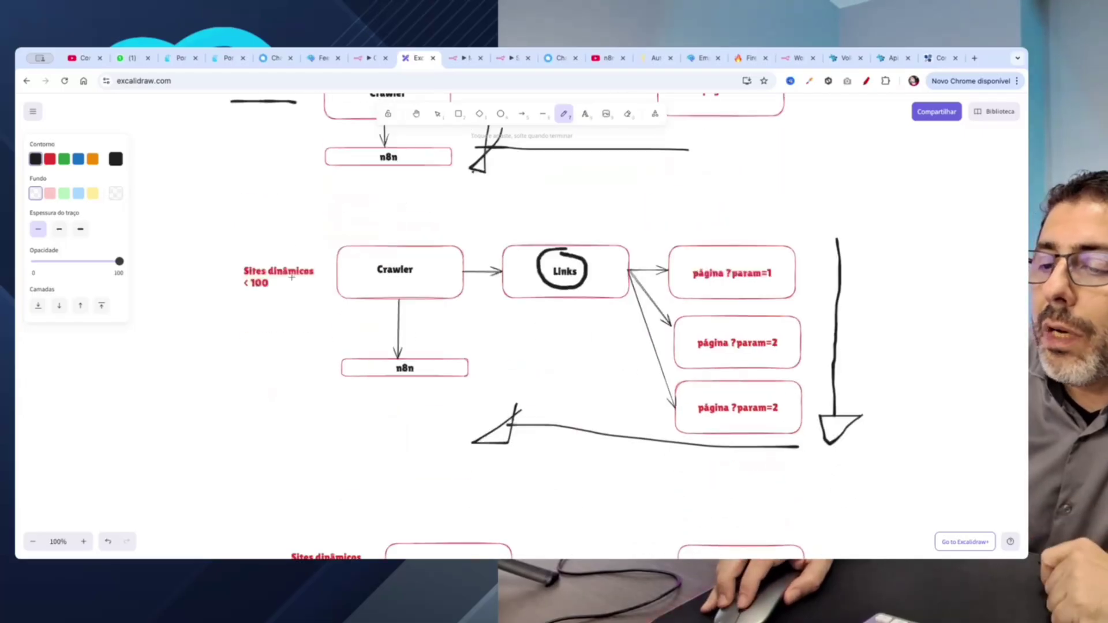
drag(242, 309, 299, 308)
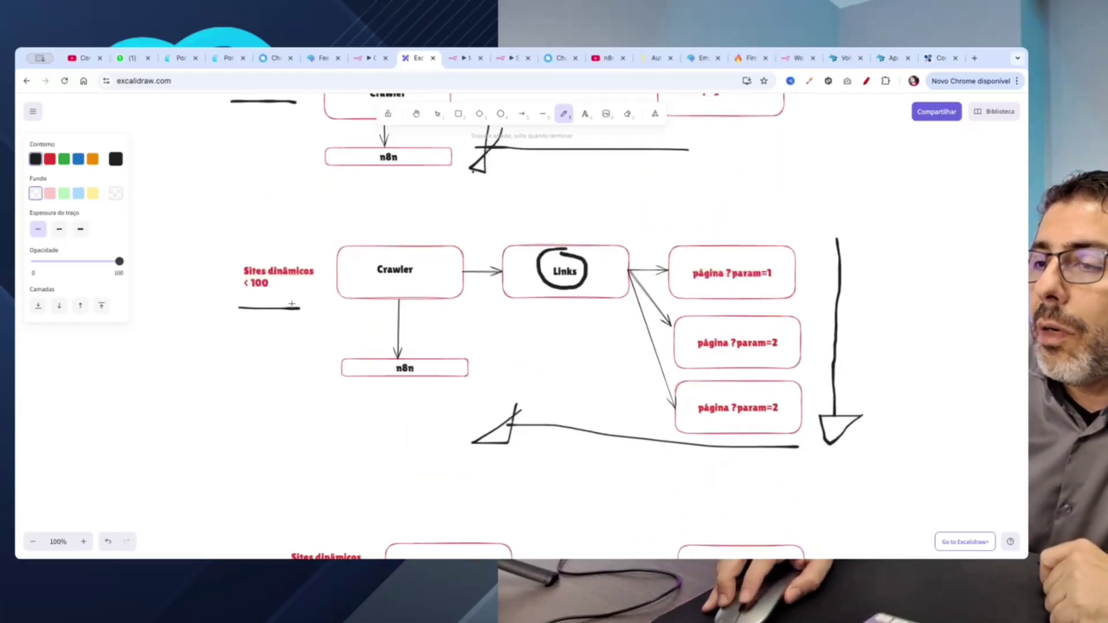
scroll(292, 304, up, 2)
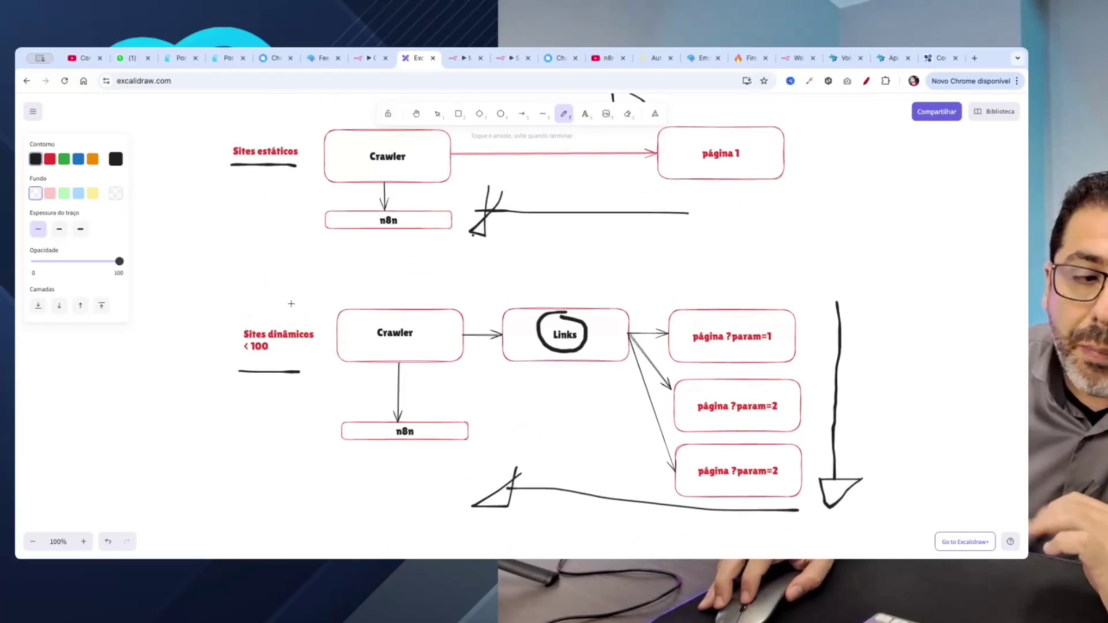
- Circle the "Sites dinâmicos com muitas páginas > 100" label freehand and underline "XML, API" in the same flow
scroll(291, 304, down, 5)
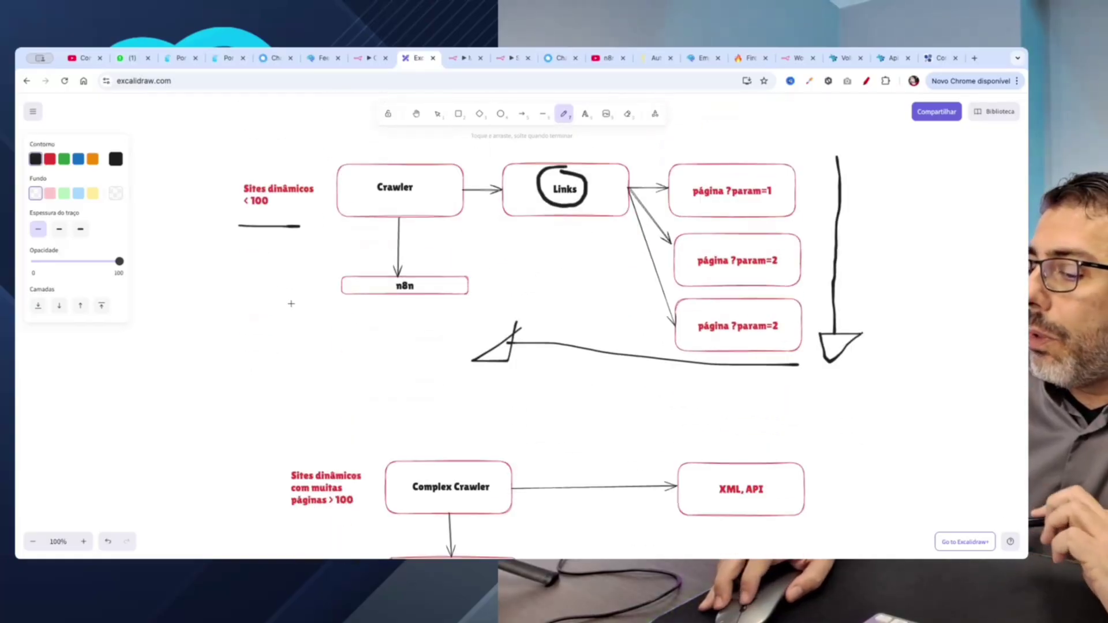
scroll(291, 303, down, 2)
mouse_move(292, 303)
mouse_down()
mouse_move(261, 307)
mouse_move(270, 383)
mouse_move(330, 377)
mouse_move(352, 356)
mouse_move(335, 304)
mouse_move(292, 300)
mouse_up()
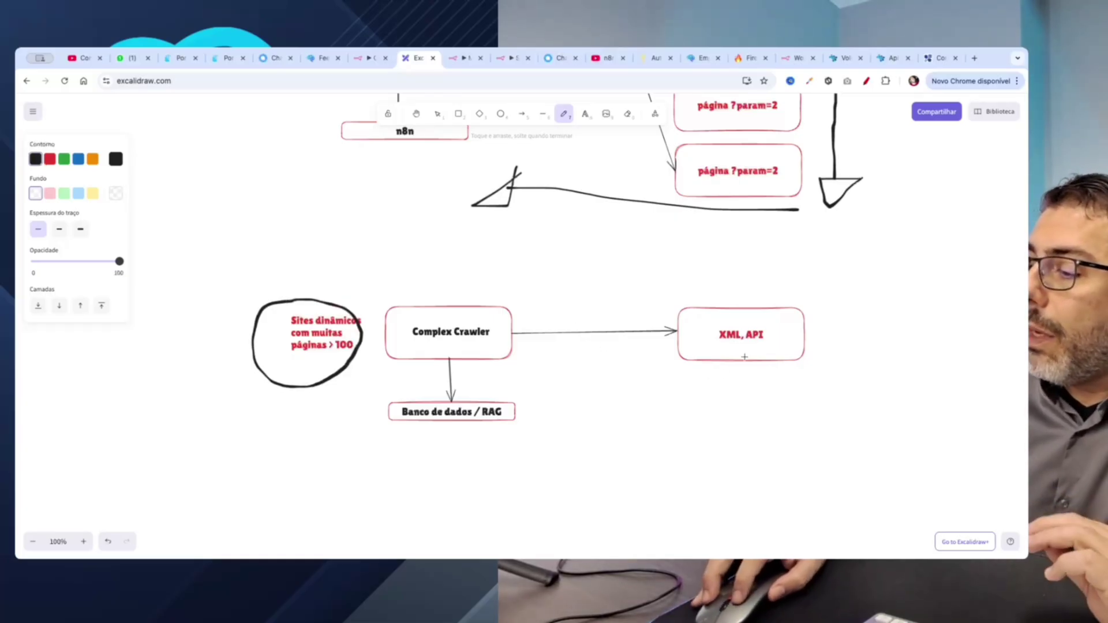
drag(765, 343, 720, 343)
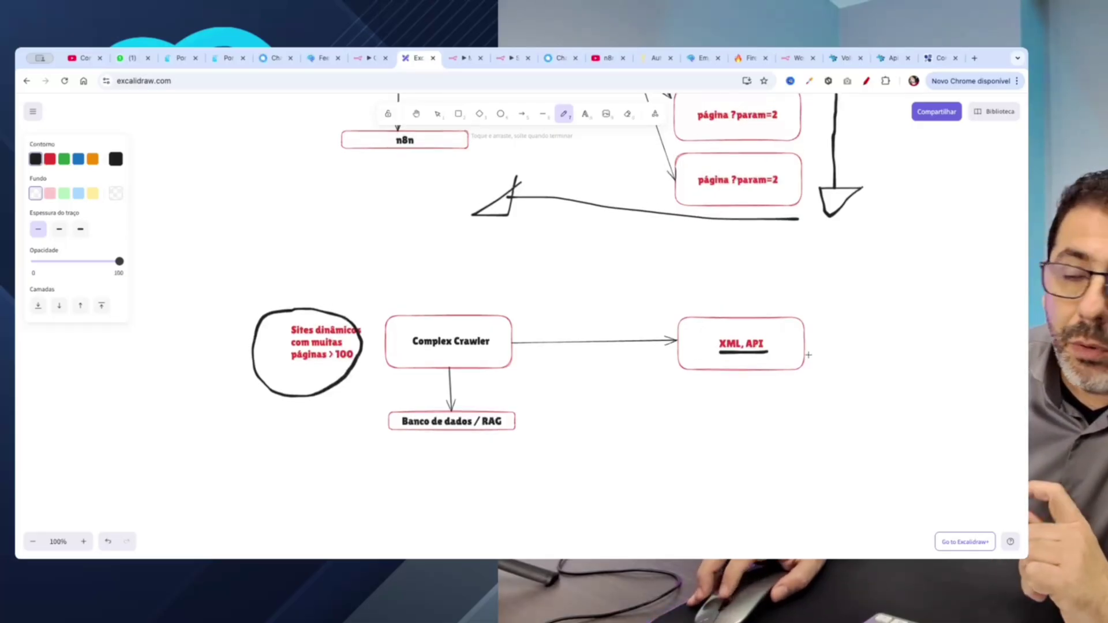
- Draw a freehand outline around the "Sites estáticos" label at the start of the static flow
scroll(808, 354, up, 5)
scroll(808, 355, up, 3)
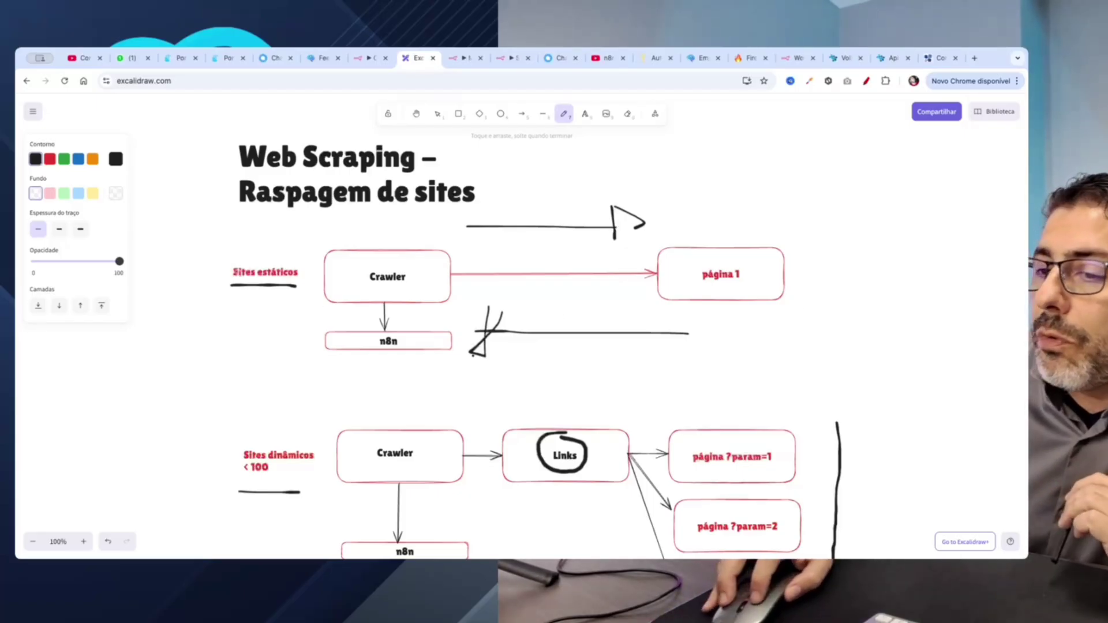
mouse_move(222, 254)
mouse_down()
mouse_move(291, 257)
mouse_move(304, 287)
mouse_move(270, 299)
mouse_move(222, 287)
mouse_move(219, 256)
mouse_up()
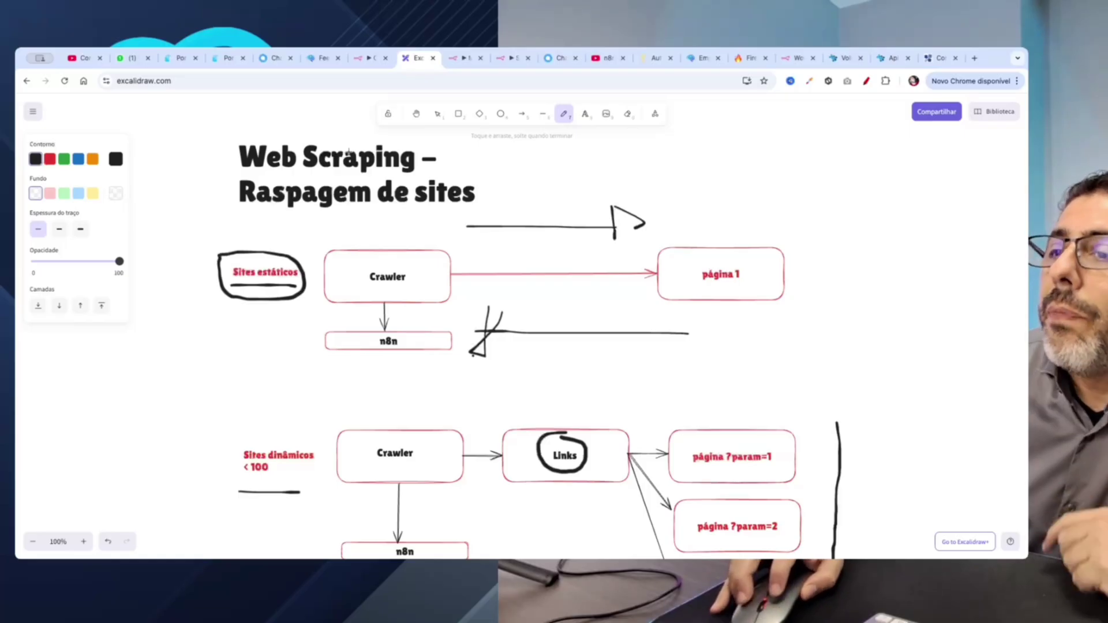
- Switch to the ConsoleWebScrape workflow in n8n and inspect the sub-workflow and url input of the get_course_data tool
click(365, 58)
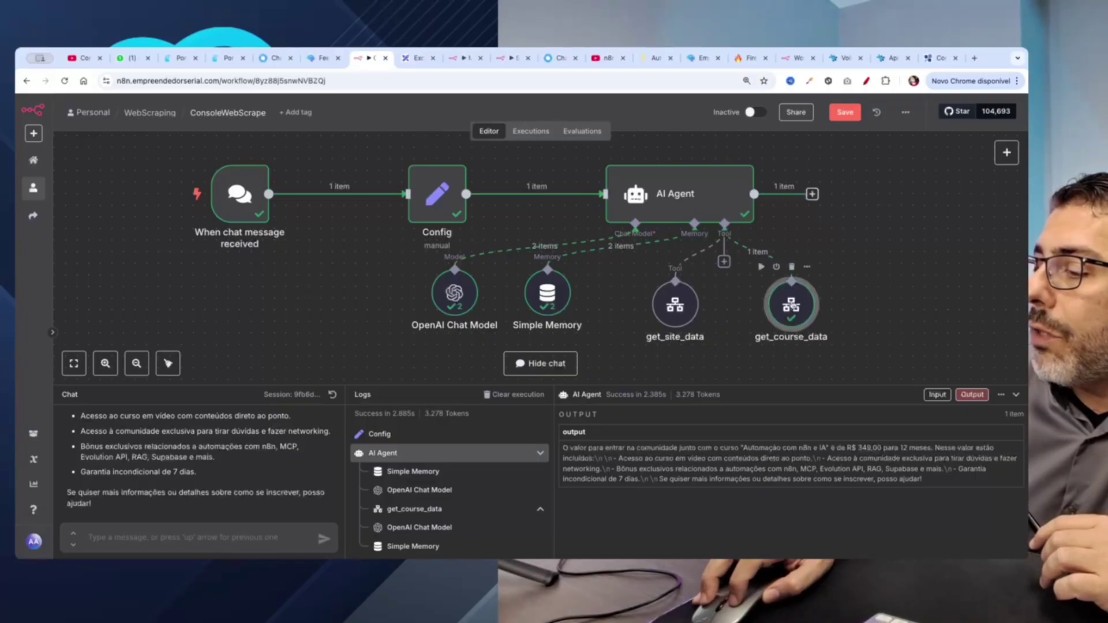
double_click(789, 304)
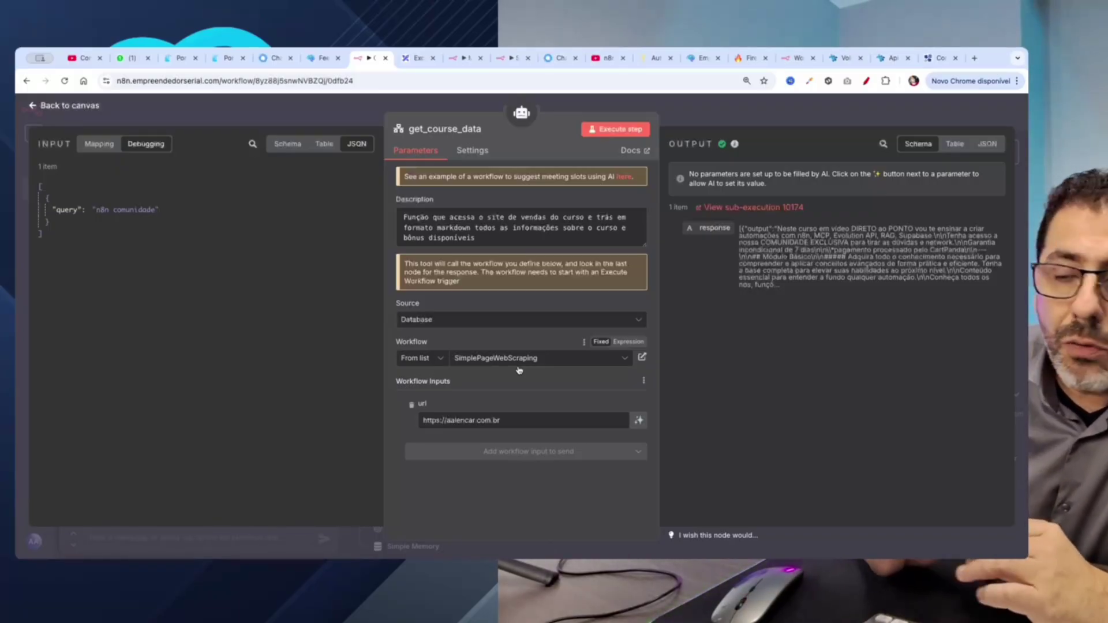
triple_click(507, 423)
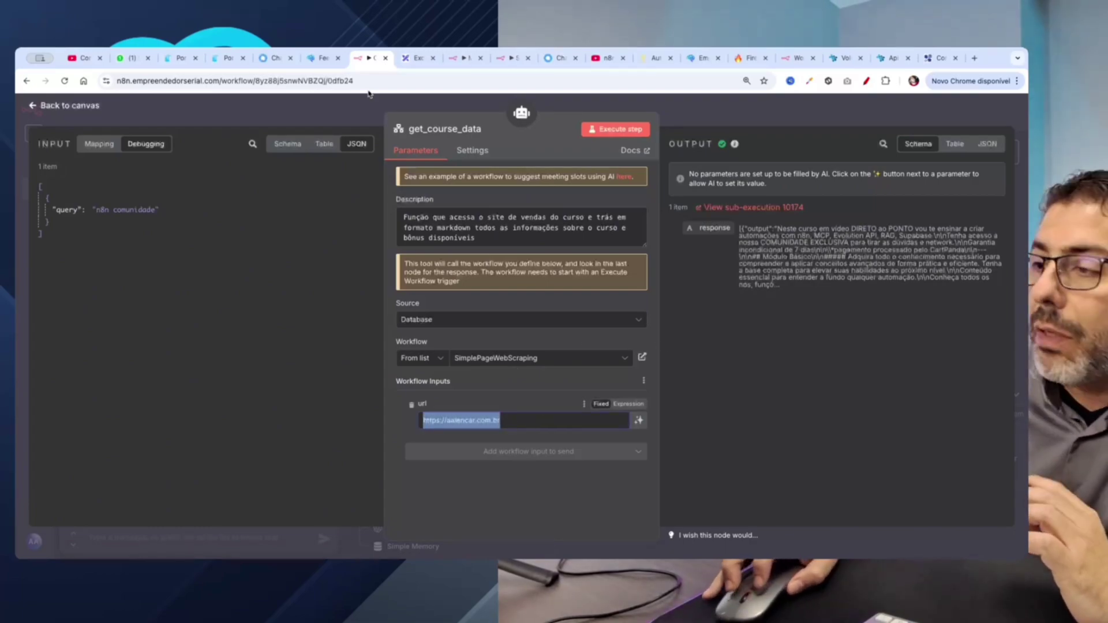
click(39, 107)
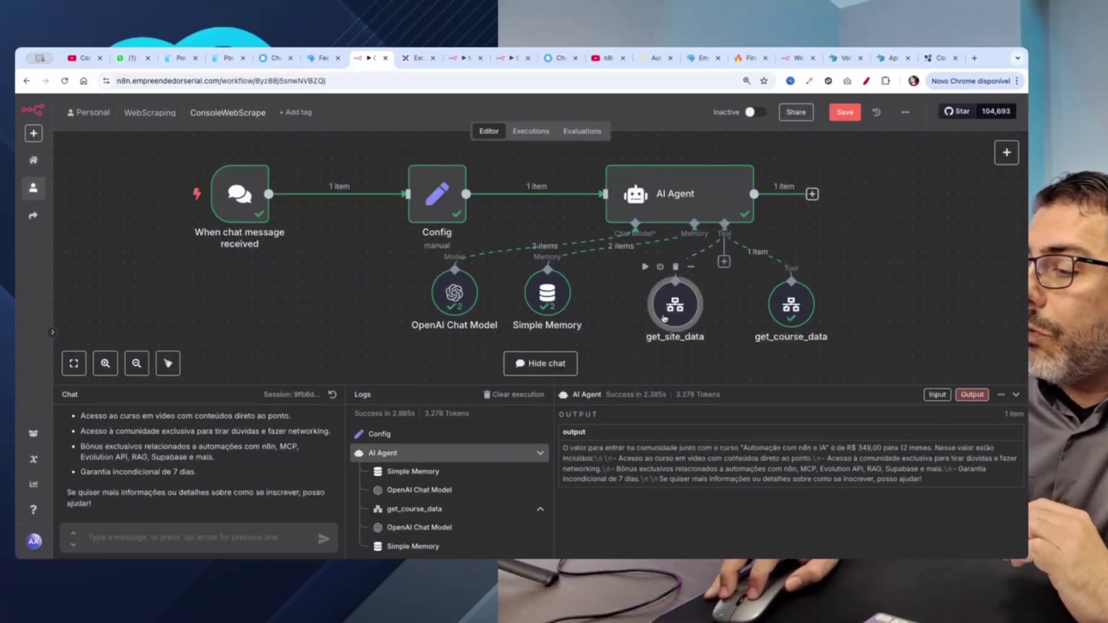
- Inspect the sub-workflow and url input of the get_site_data tool, then return to the canvas
double_click(664, 312)
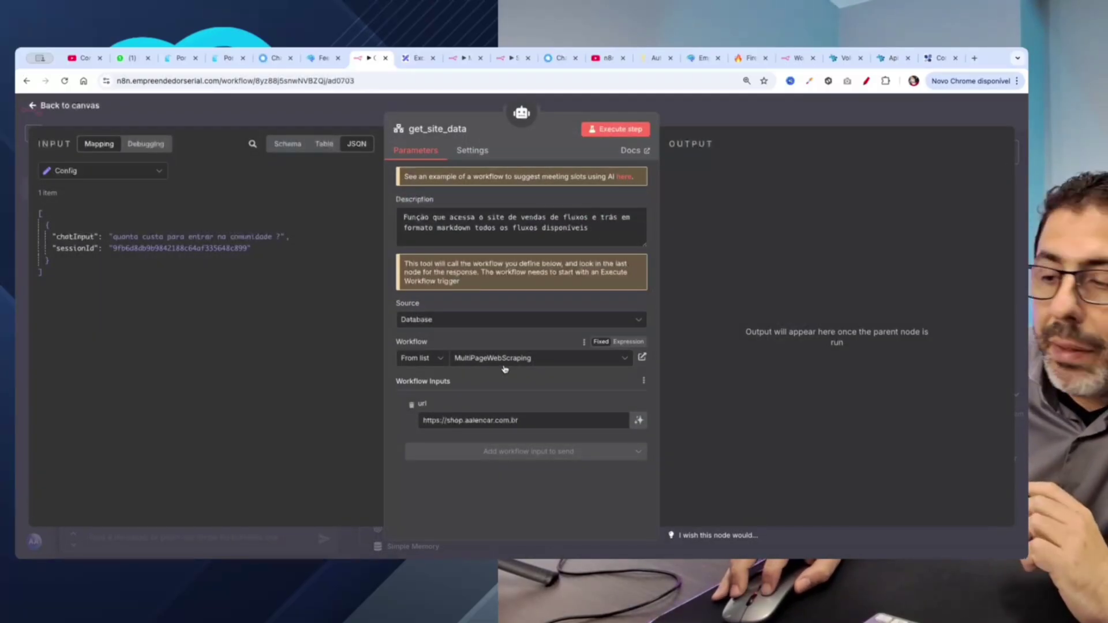
triple_click(528, 416)
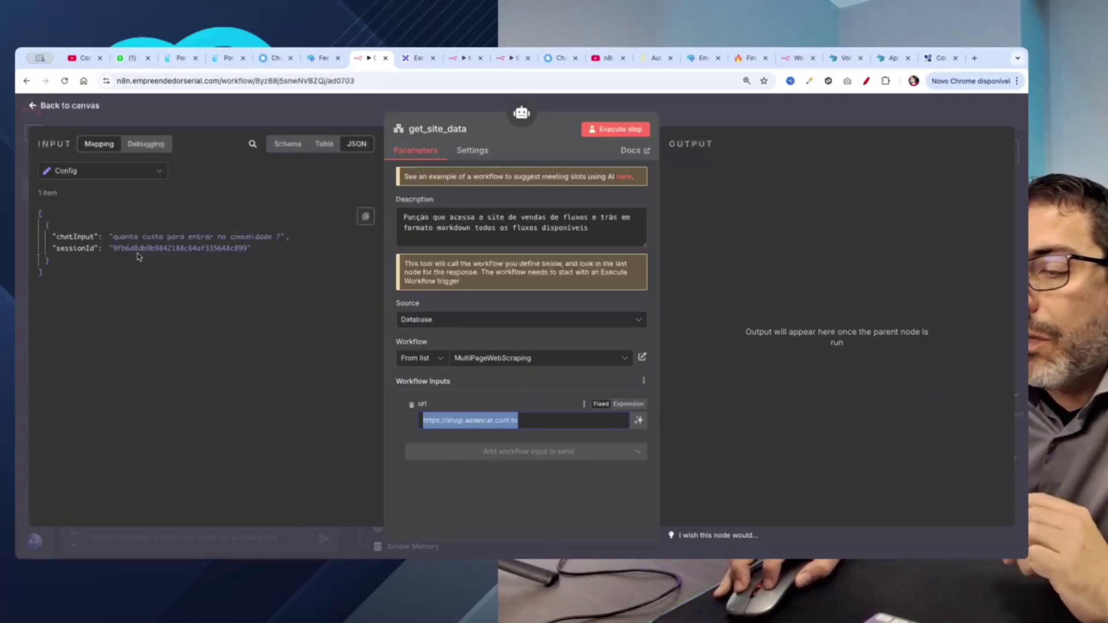
click(33, 110)
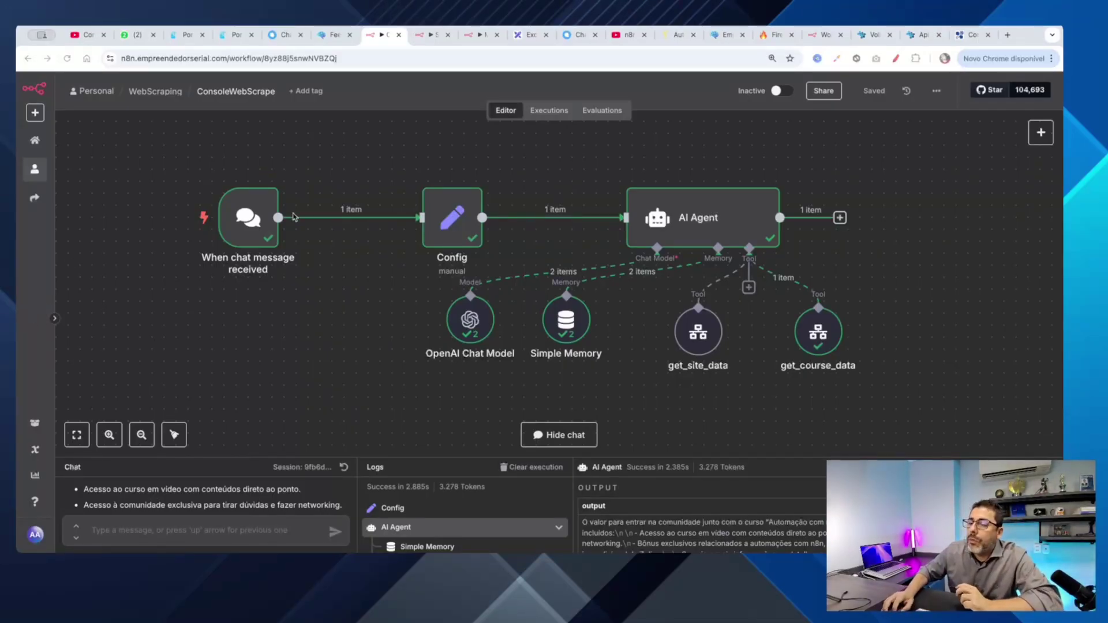
- In the SimplePageWebScraping workflow, move the If, HTTP Request, Markdown, Redis and setRespone1 nodes into a compact row level with Redis1
click(429, 36)
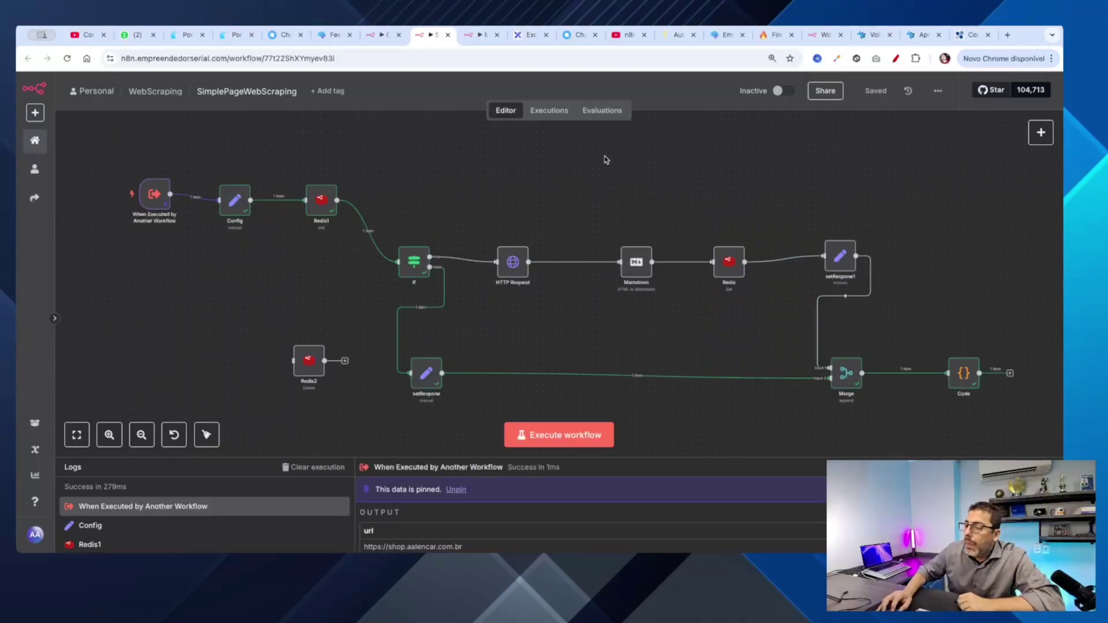
drag(418, 262, 412, 201)
drag(512, 261, 489, 200)
drag(633, 261, 565, 206)
drag(725, 268, 650, 212)
drag(573, 213, 573, 206)
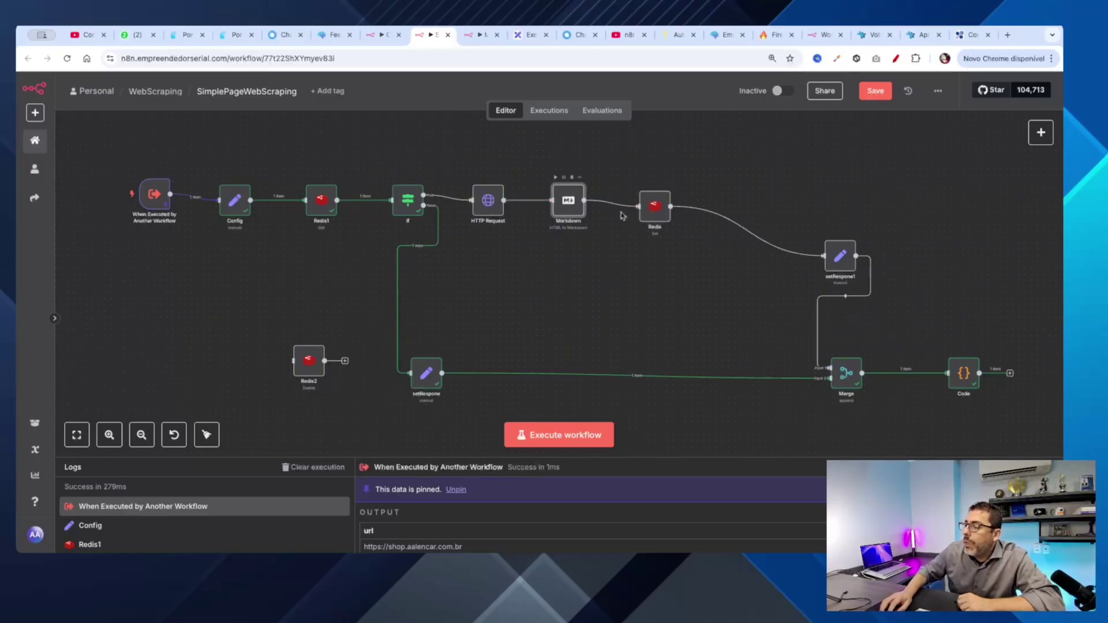
drag(847, 264, 761, 221)
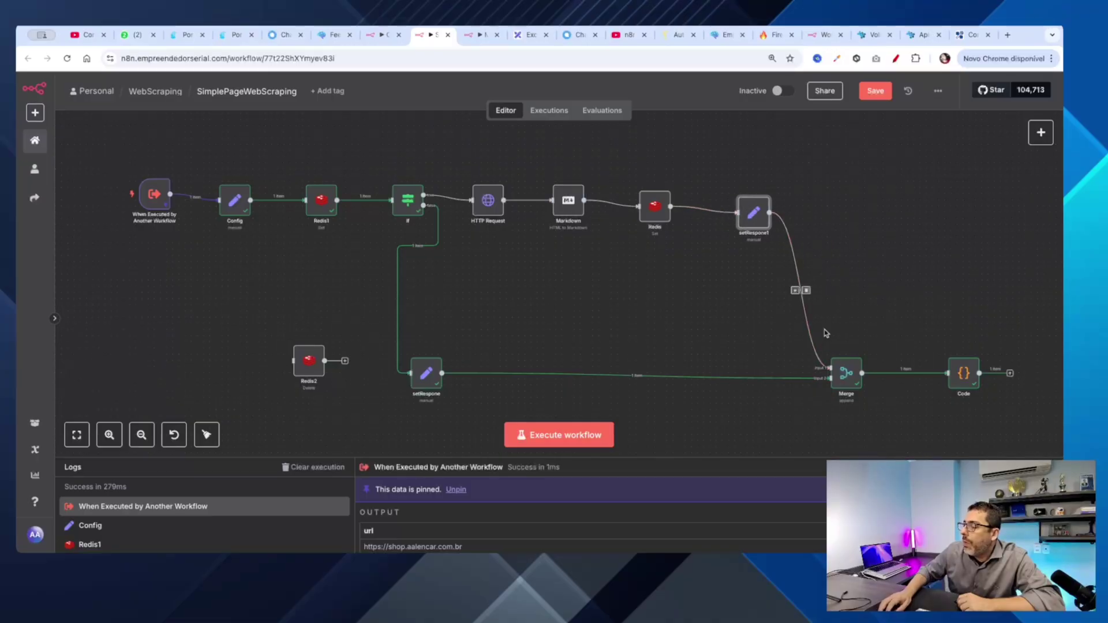
- Move the Merge and Code nodes closer to the setRespone node and save the workflow
drag(843, 370, 750, 351)
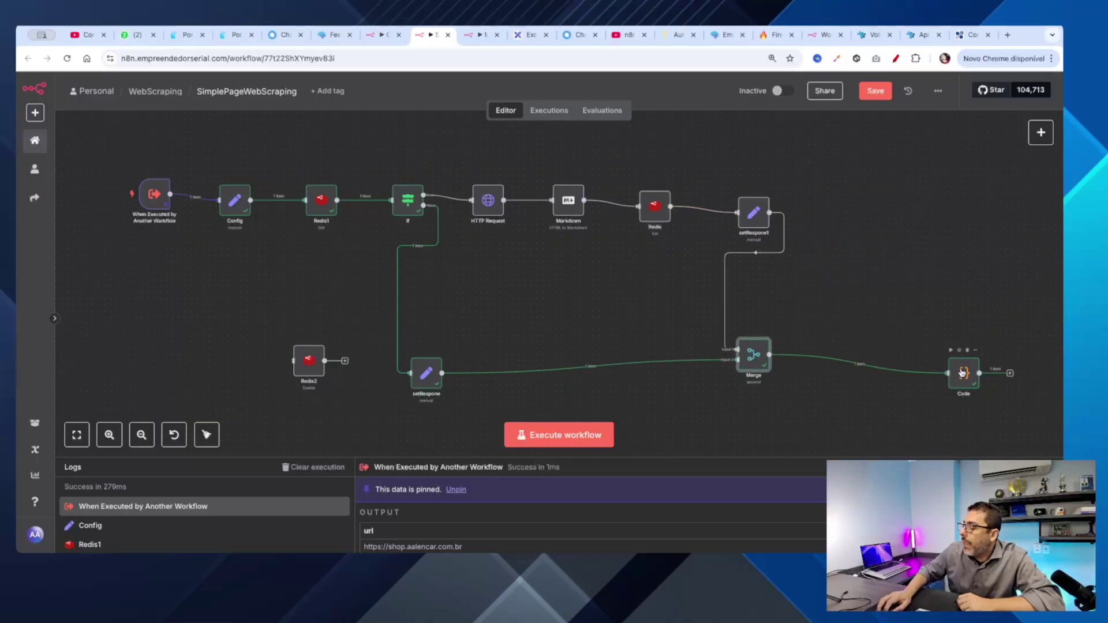
drag(963, 369, 852, 366)
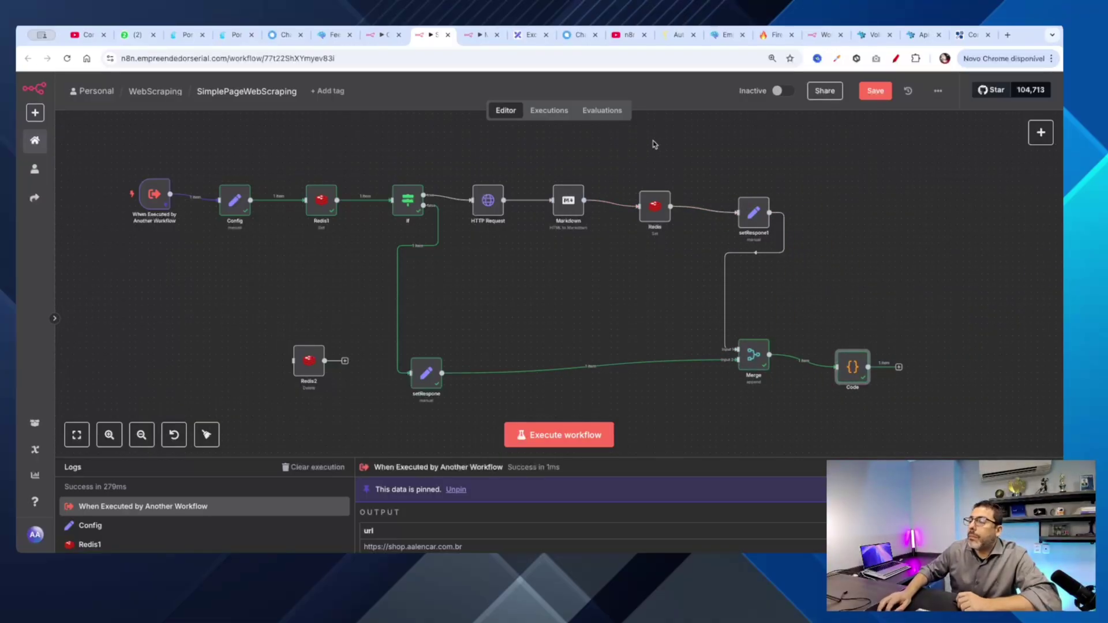
click(868, 95)
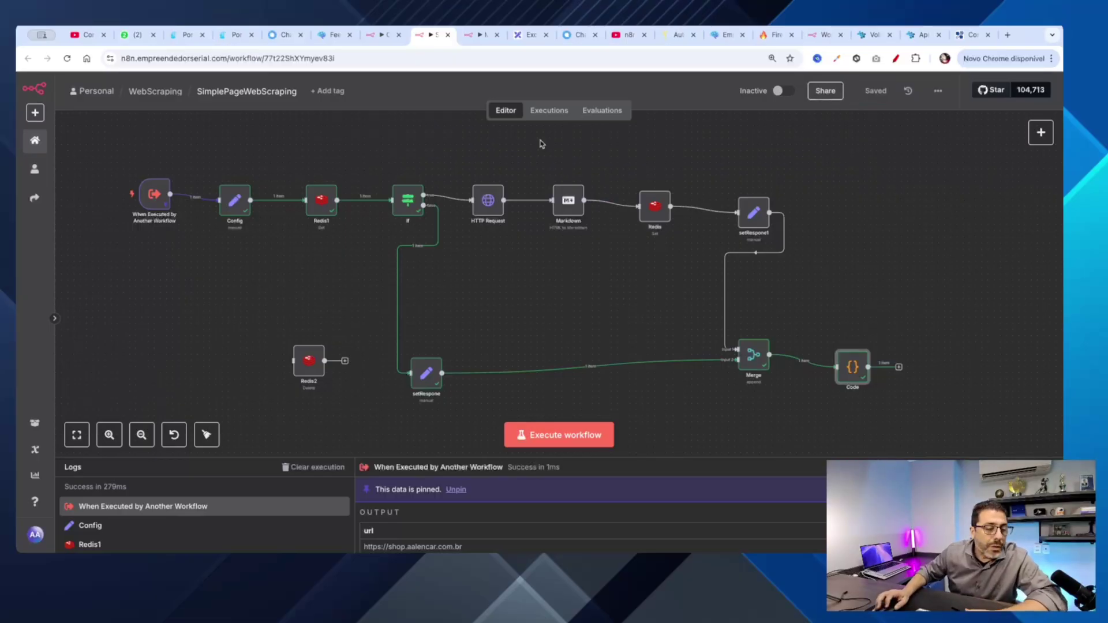
- Fit the workflow to the canvas, align the Merge and Code nodes with the setRespone row, and save
click(76, 436)
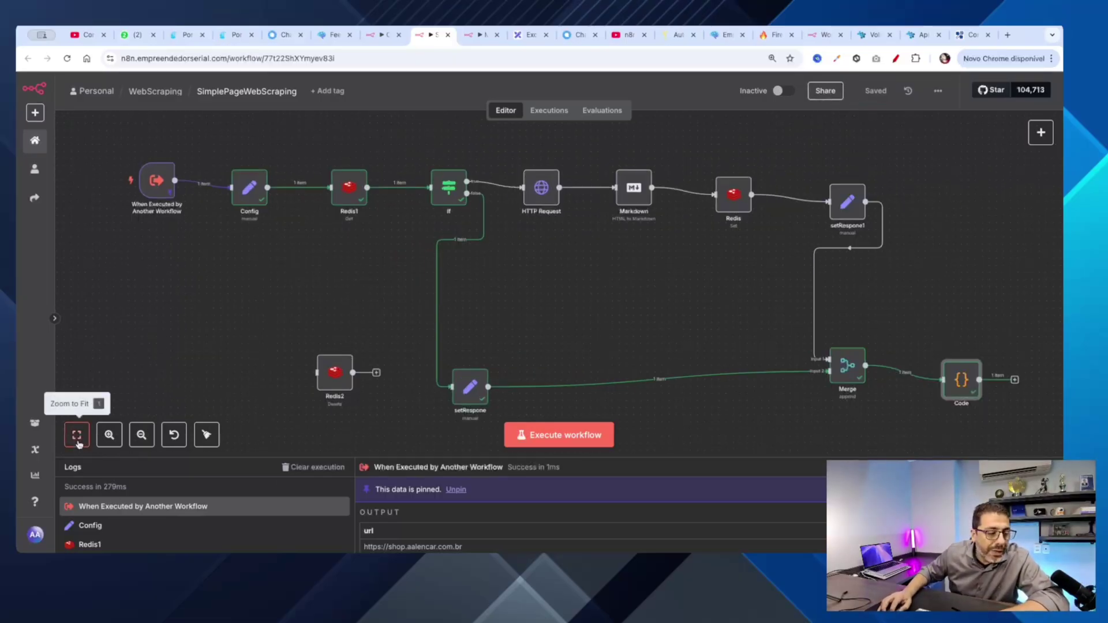
drag(847, 365, 840, 387)
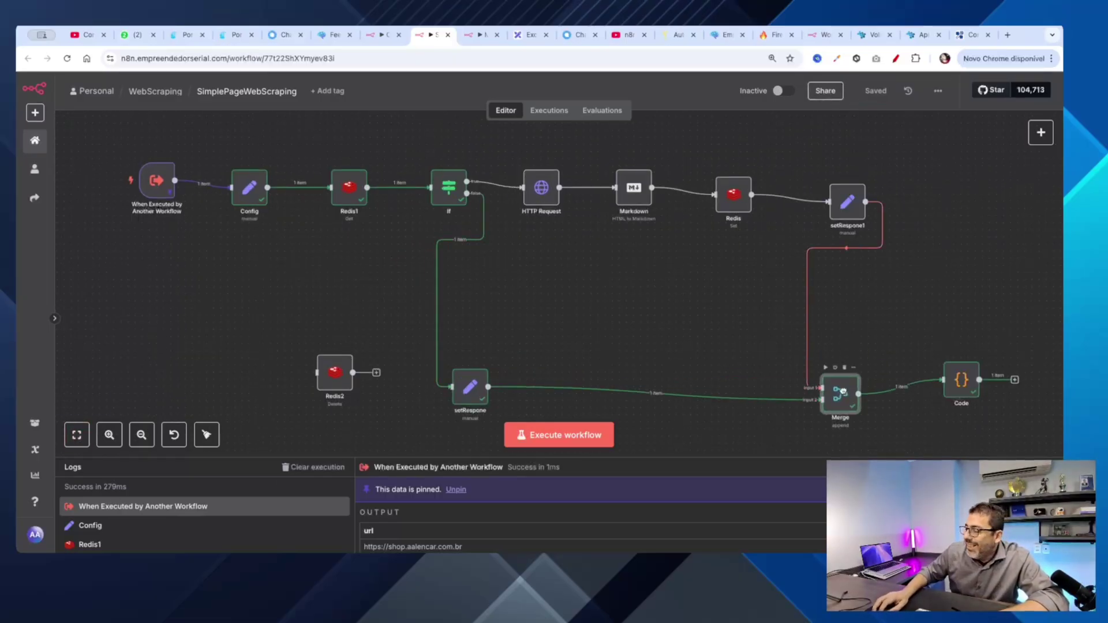
drag(979, 376, 979, 383)
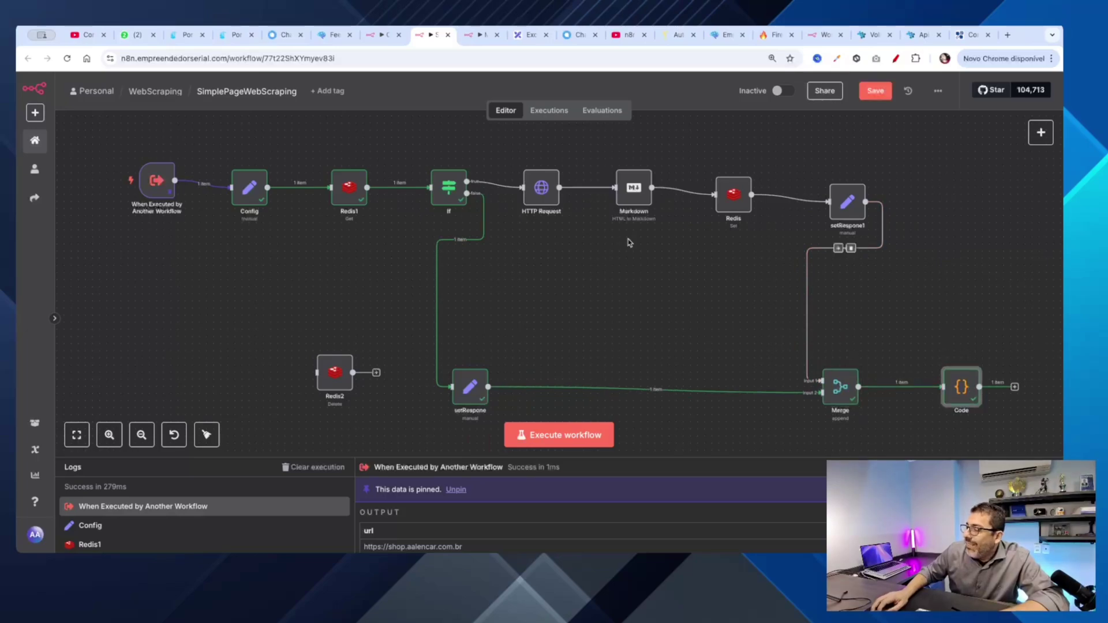
click(870, 90)
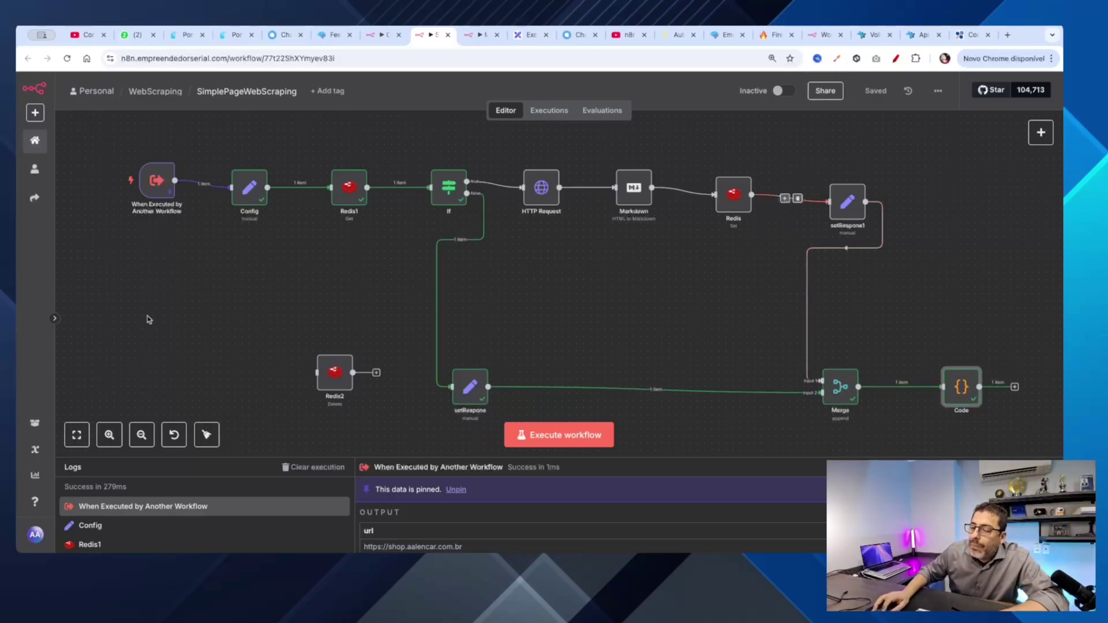
- Circle the "When Executed by Another Workflow" trigger in red with the page annotation pen, then close the annotation overlay
mouse_move(115, 182)
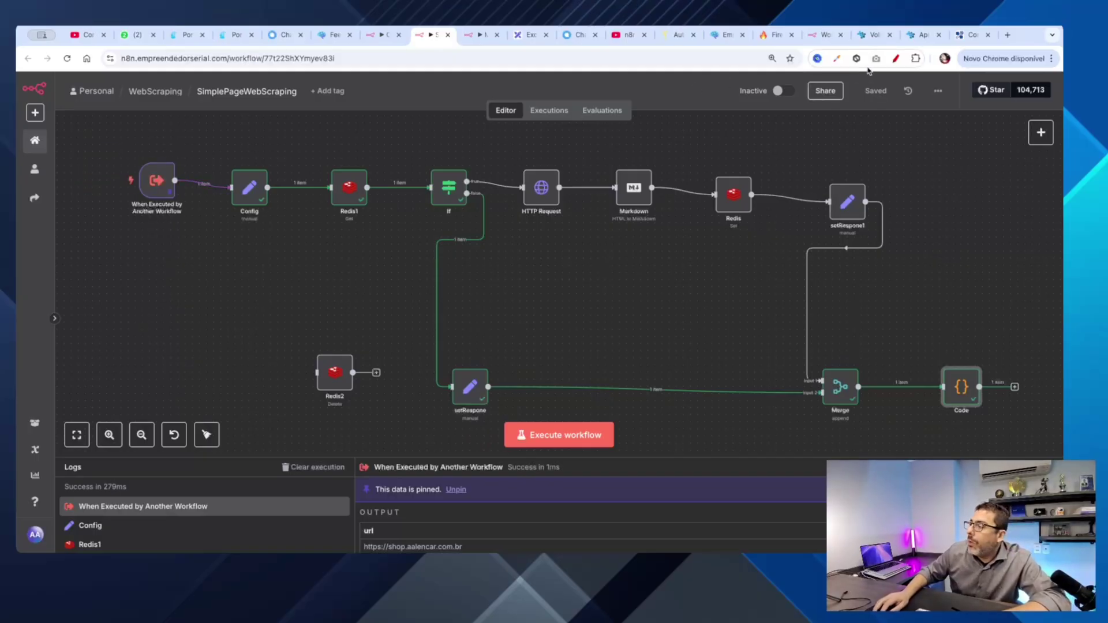
key(alt+shift+d)
mouse_move(151, 128)
mouse_down()
mouse_move(91, 153)
mouse_move(111, 259)
mouse_move(210, 247)
mouse_move(173, 136)
mouse_move(134, 130)
mouse_up()
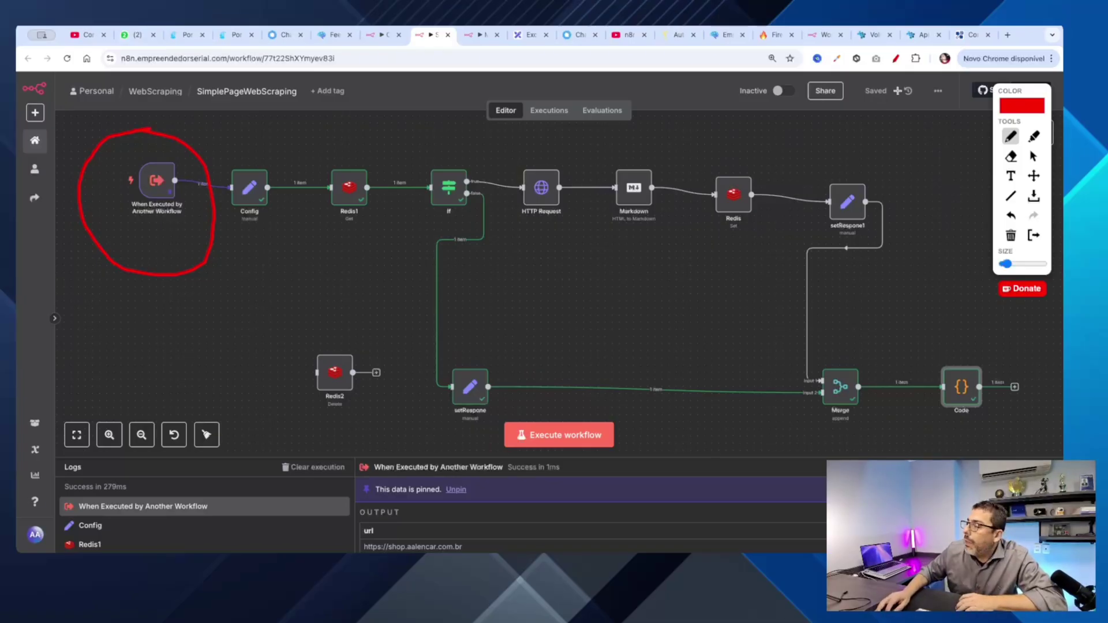
key(Escape)
- Open the n8n settings to check the installed version and return to the SimplePageWebScraping workflow
click(38, 536)
click(91, 505)
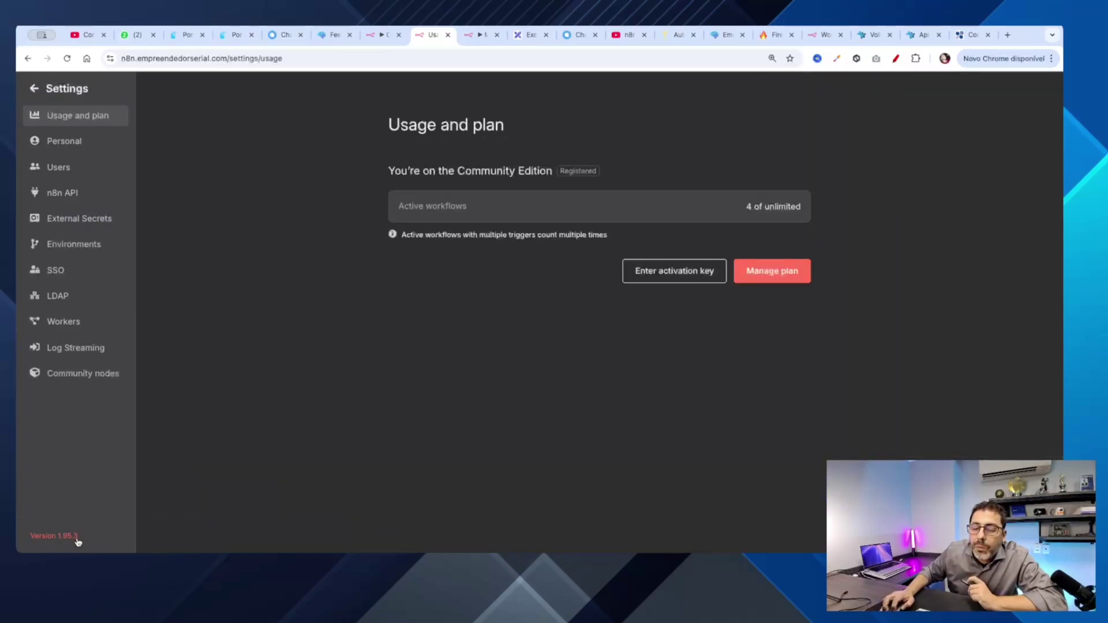
click(33, 88)
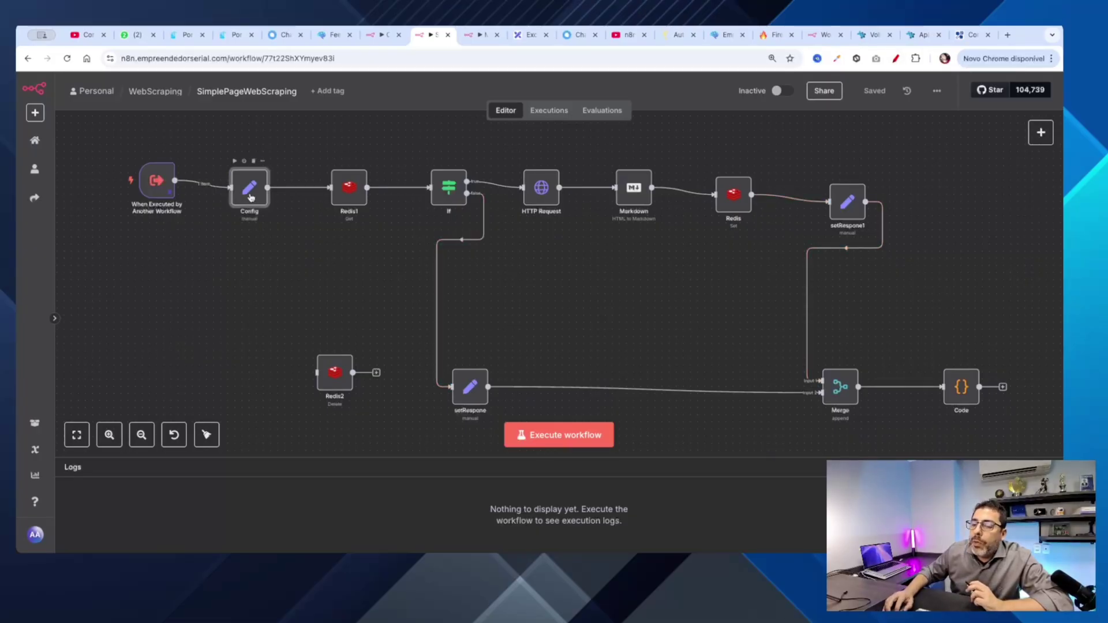
- Open the Config node and examine the expression mapped to its site_url field
double_click(250, 194)
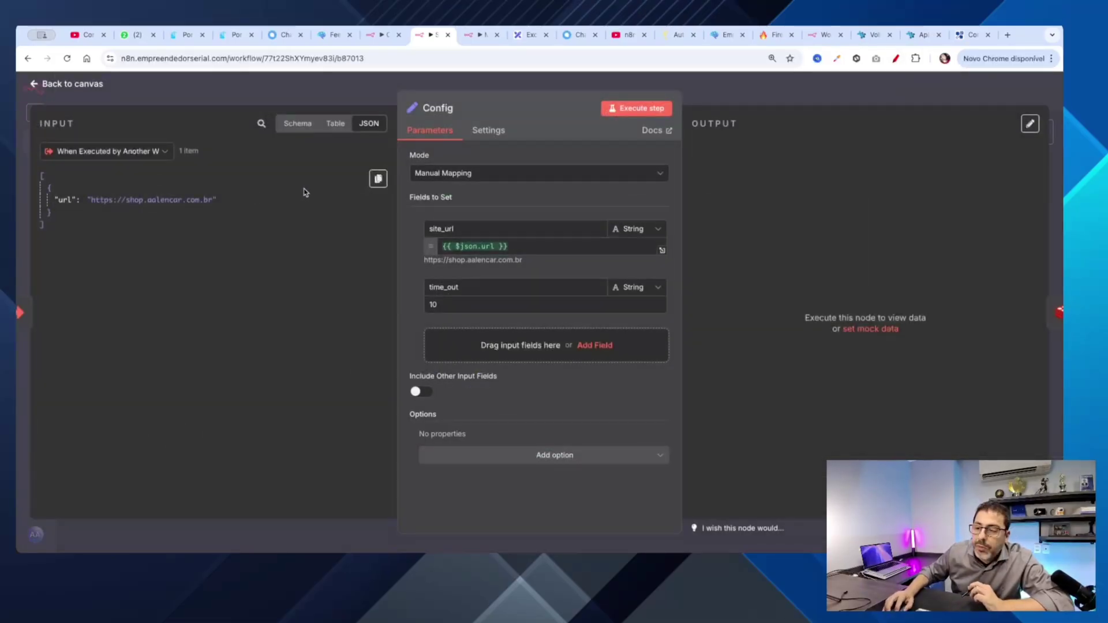
triple_click(521, 250)
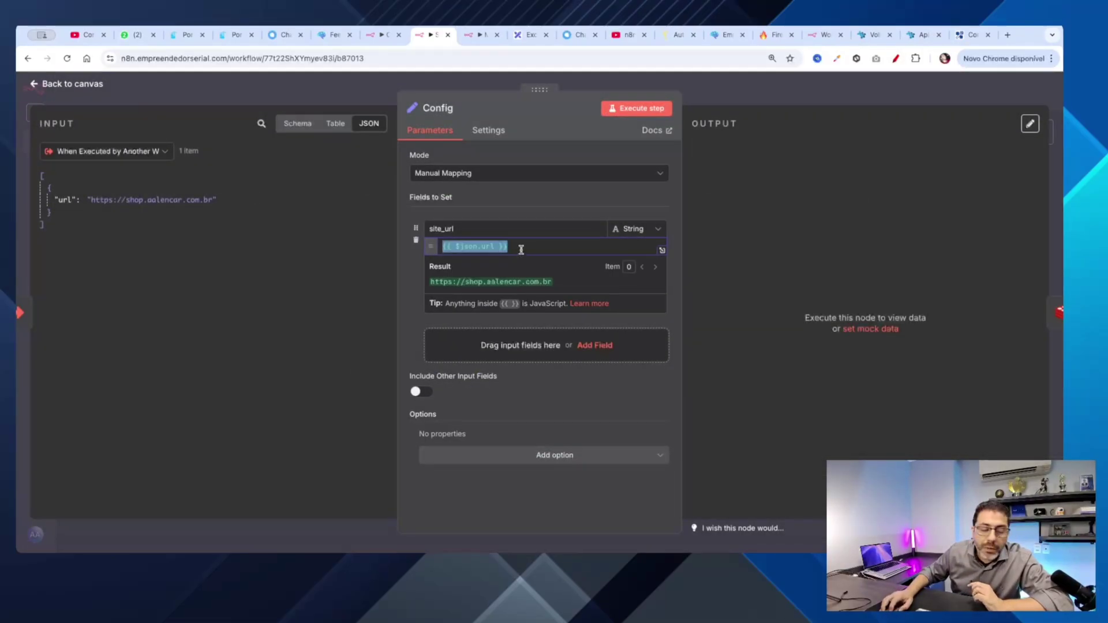
click(678, 242)
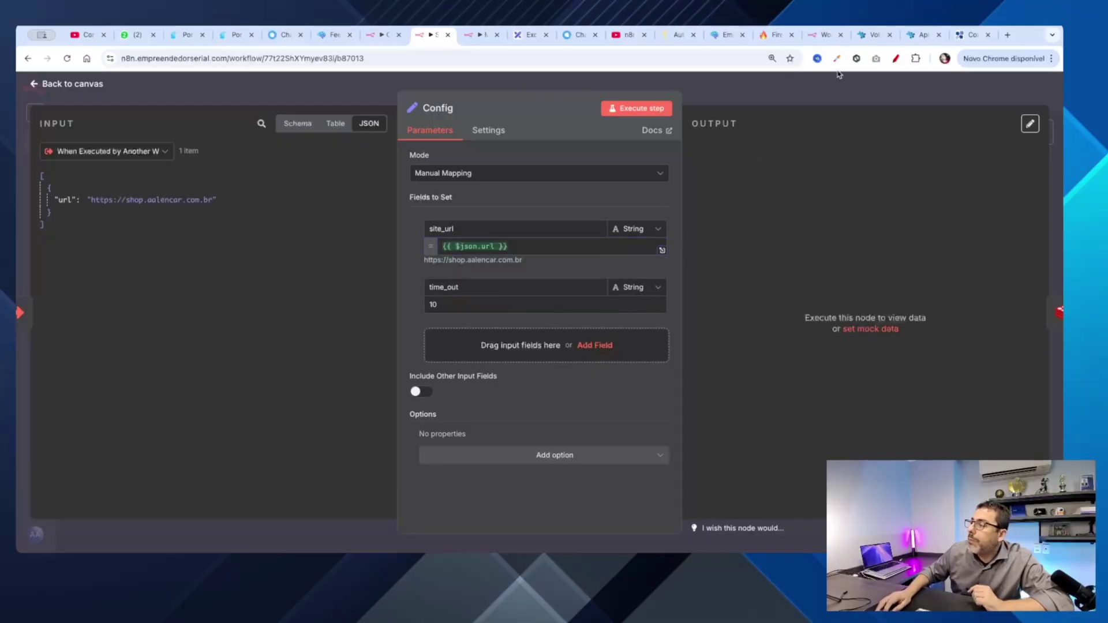
- Circle the input url in red, draw an arrow from it to the site_url field, then dismiss the annotations and return to the canvas
click(895, 59)
mouse_move(61, 185)
mouse_down()
mouse_move(131, 277)
mouse_move(59, 173)
mouse_move(42, 188)
mouse_up()
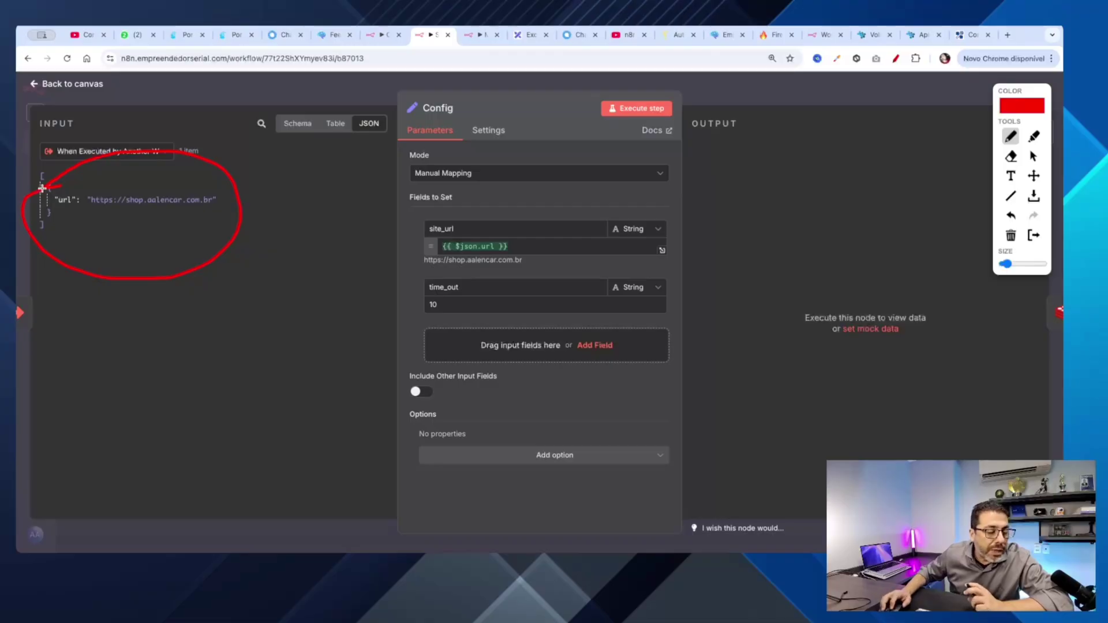
mouse_move(234, 220)
mouse_down()
mouse_move(443, 244)
mouse_move(427, 257)
mouse_up()
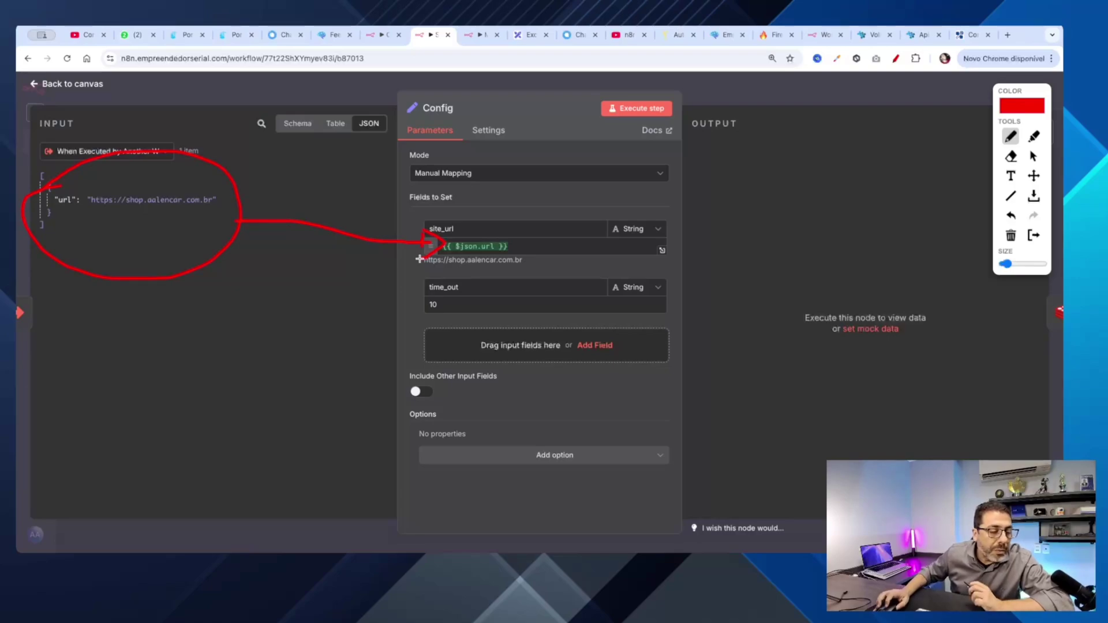
click(896, 58)
click(32, 86)
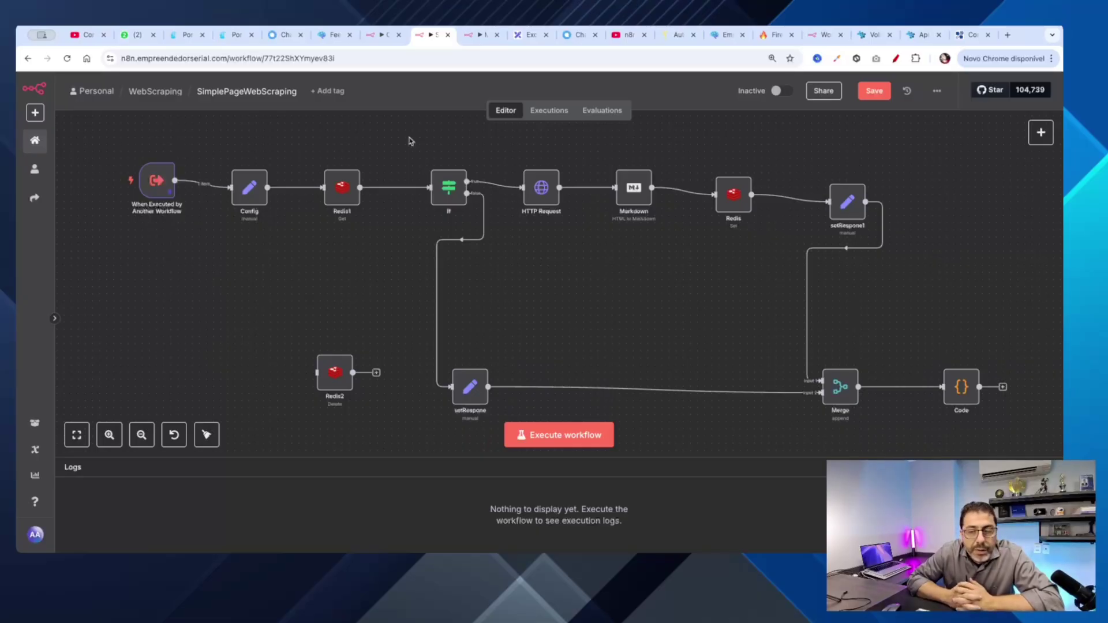
- Circle the Redis1 node in red, draw arrows along the If node's true and false branches, then close the annotation overlay
click(895, 58)
mouse_move(333, 140)
mouse_down()
mouse_move(281, 157)
mouse_move(293, 237)
mouse_move(398, 238)
mouse_move(364, 136)
mouse_move(332, 137)
mouse_up()
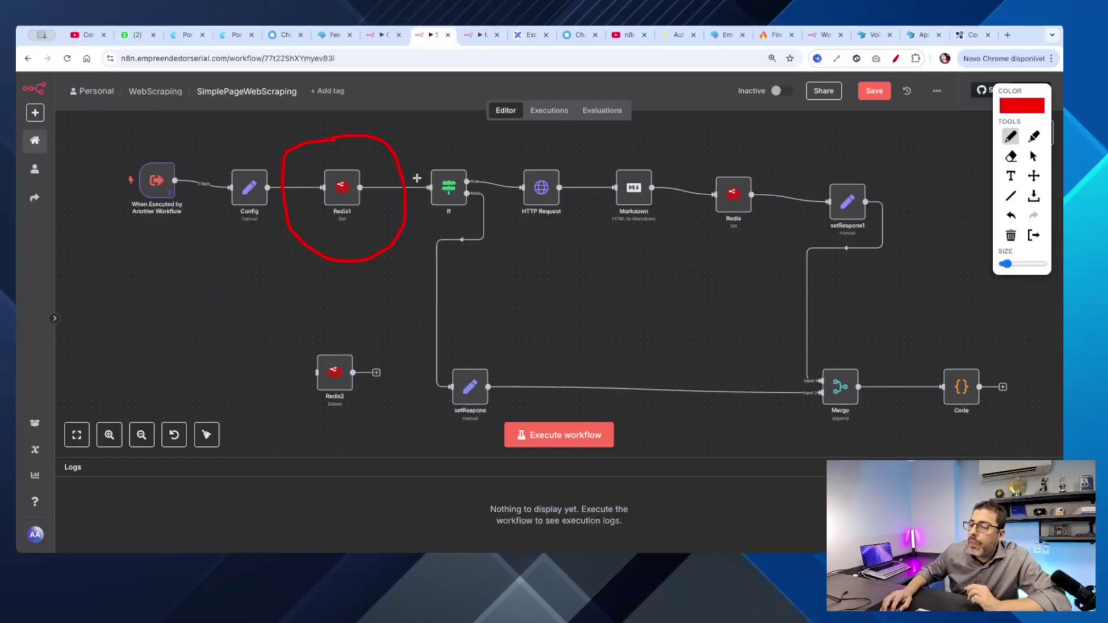
mouse_move(424, 138)
mouse_down()
mouse_move(512, 137)
mouse_move(512, 157)
mouse_up()
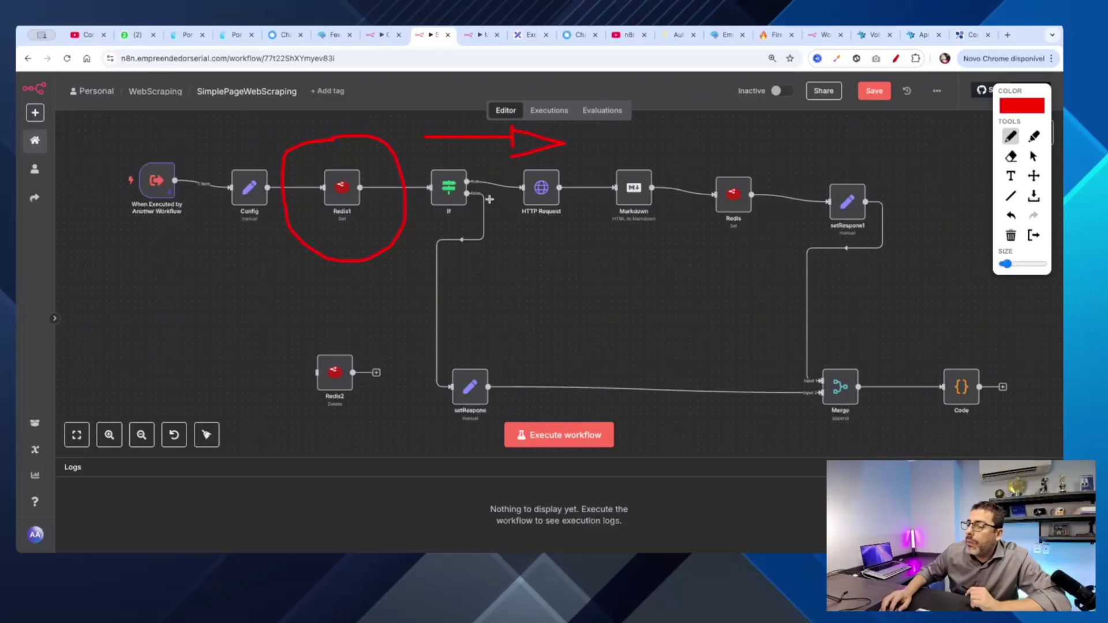
mouse_move(464, 255)
mouse_down()
mouse_move(462, 342)
mouse_move(954, 361)
mouse_move(950, 369)
mouse_up()
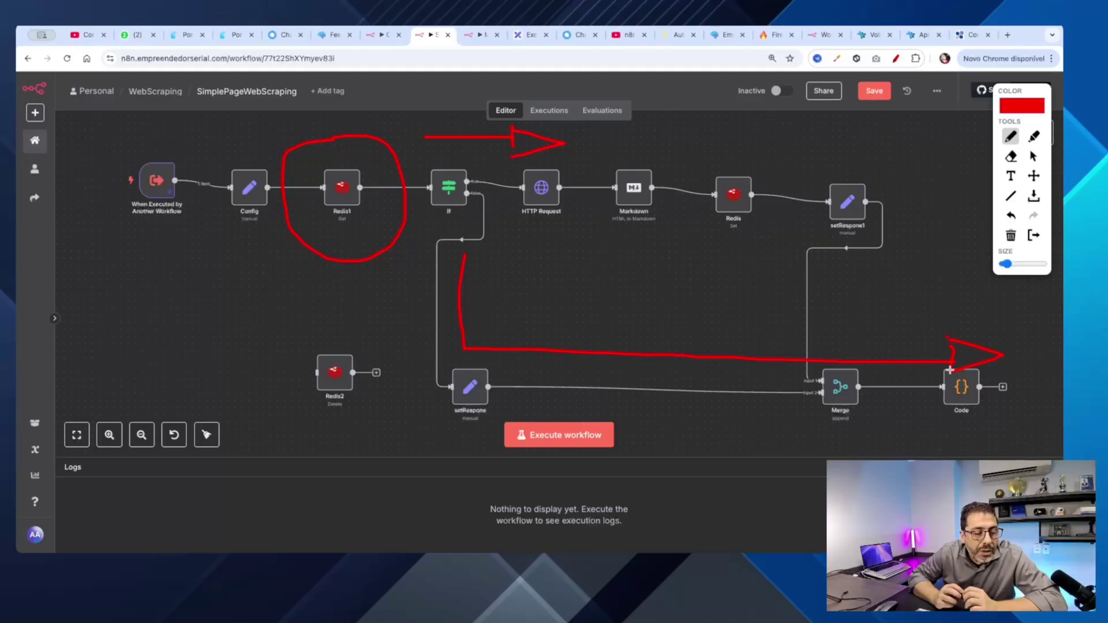
click(895, 58)
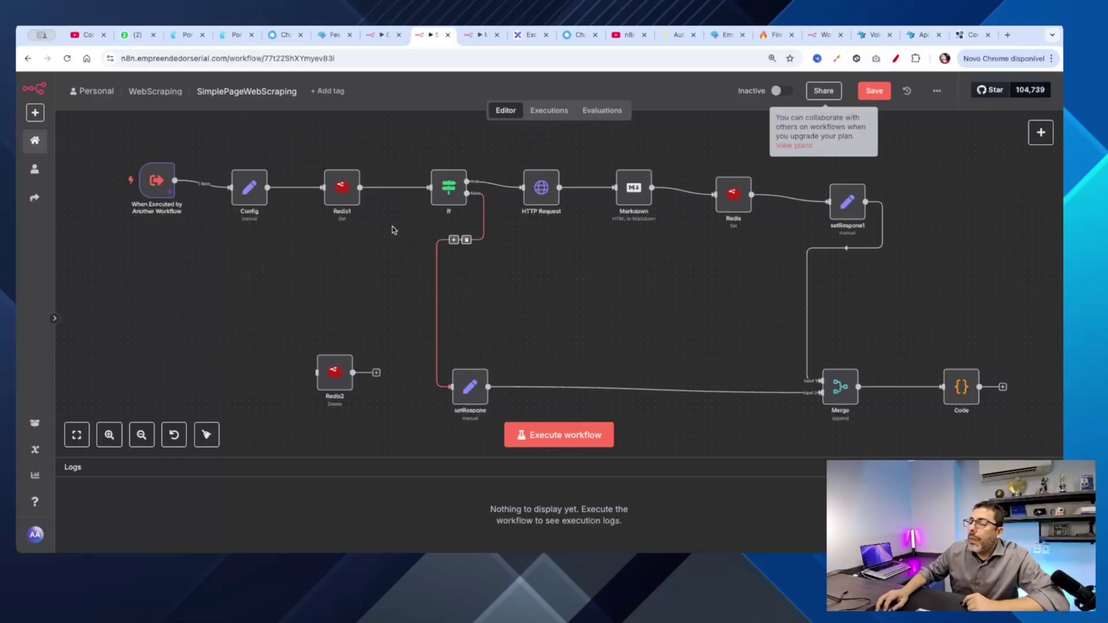
- Open the Redis1 node, examine the site_url expression in its Key field, and return to the canvas
double_click(351, 199)
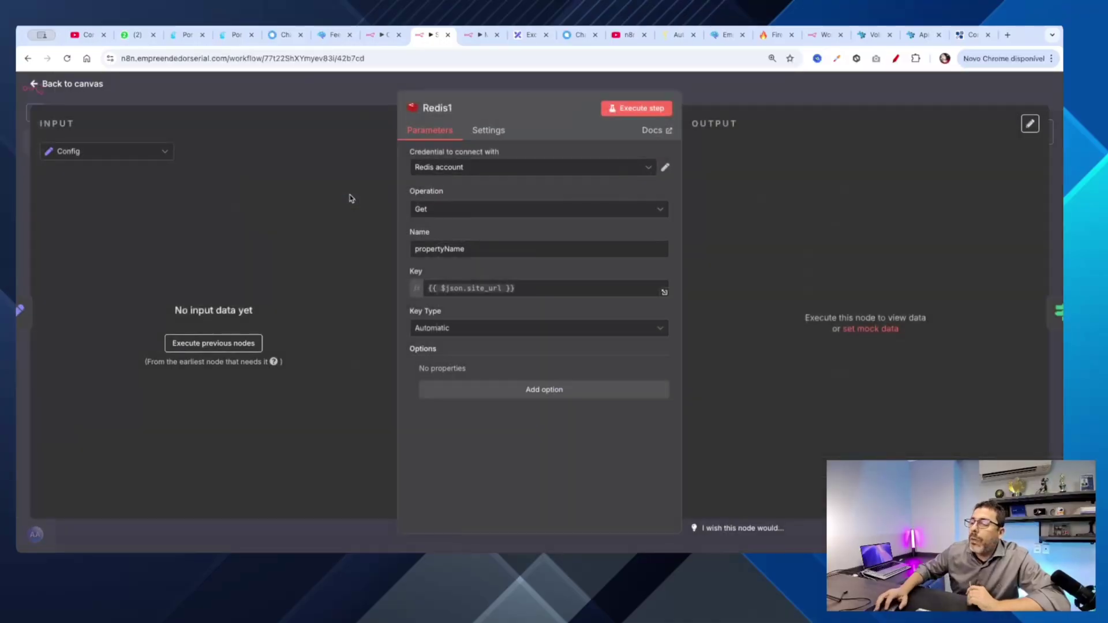
click(524, 287)
key(ctrl+a)
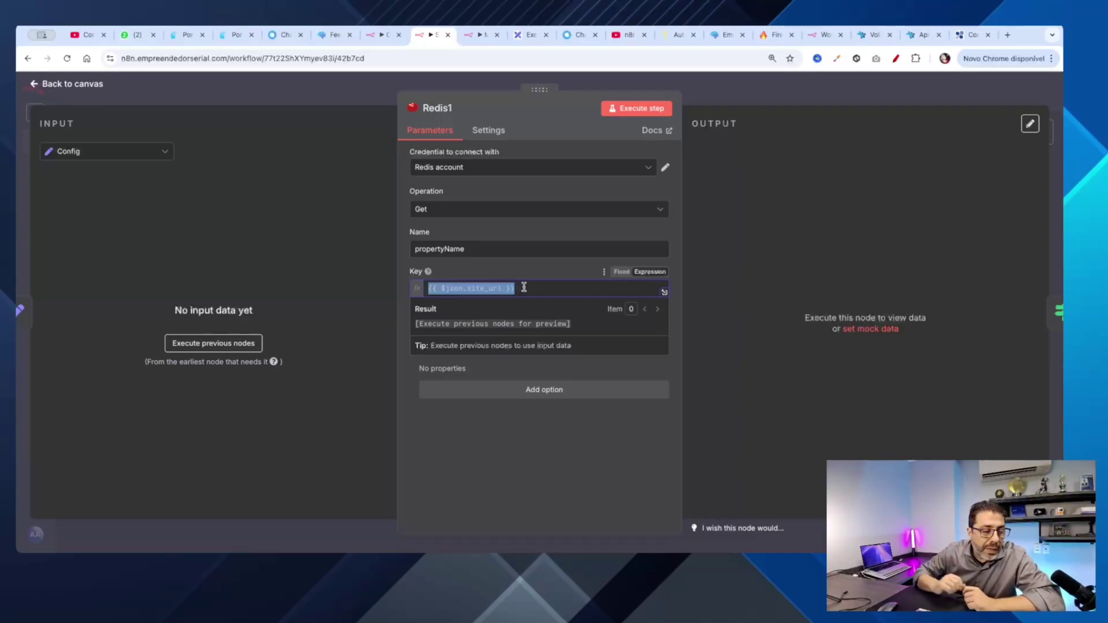
click(34, 86)
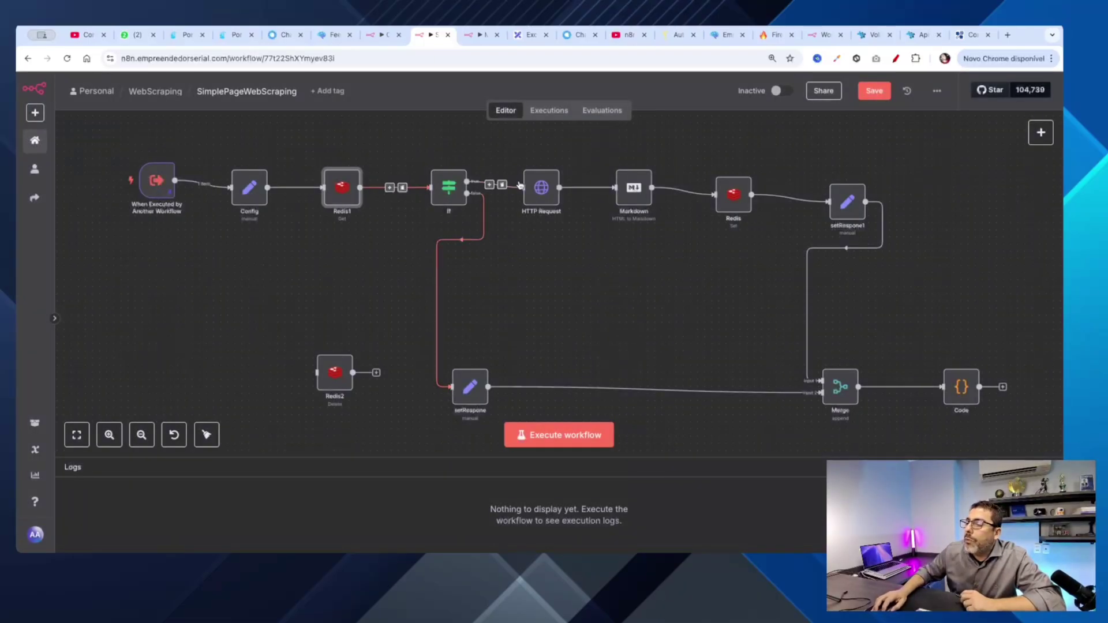
- Open the If node, examine its "does not exist" condition on propertyName, and return to the canvas
double_click(454, 188)
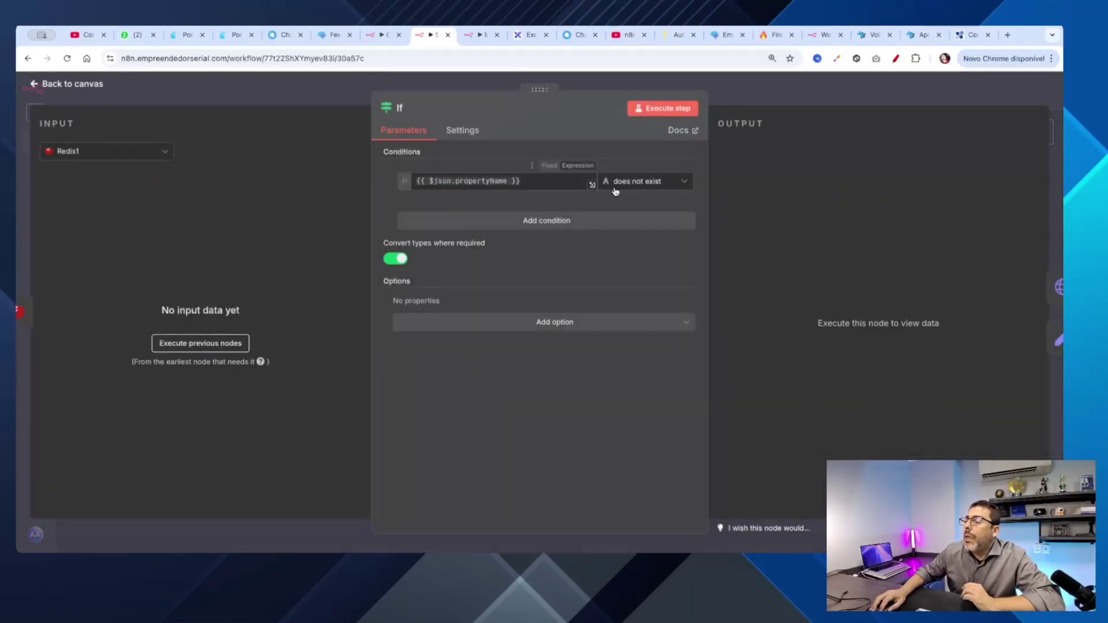
click(501, 181)
double_click(501, 181)
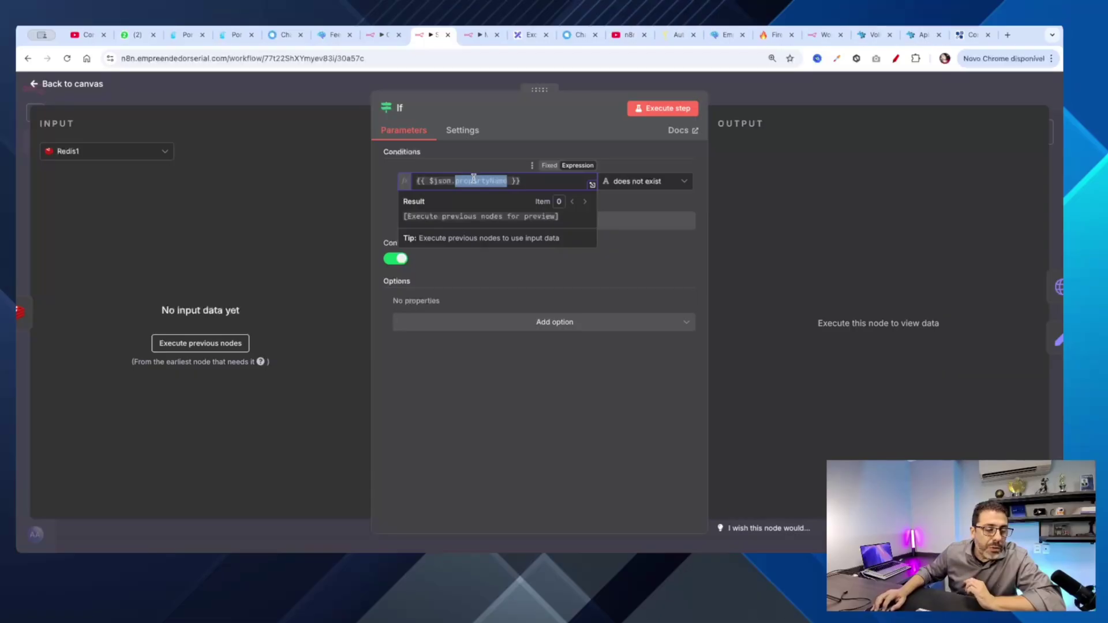
click(707, 200)
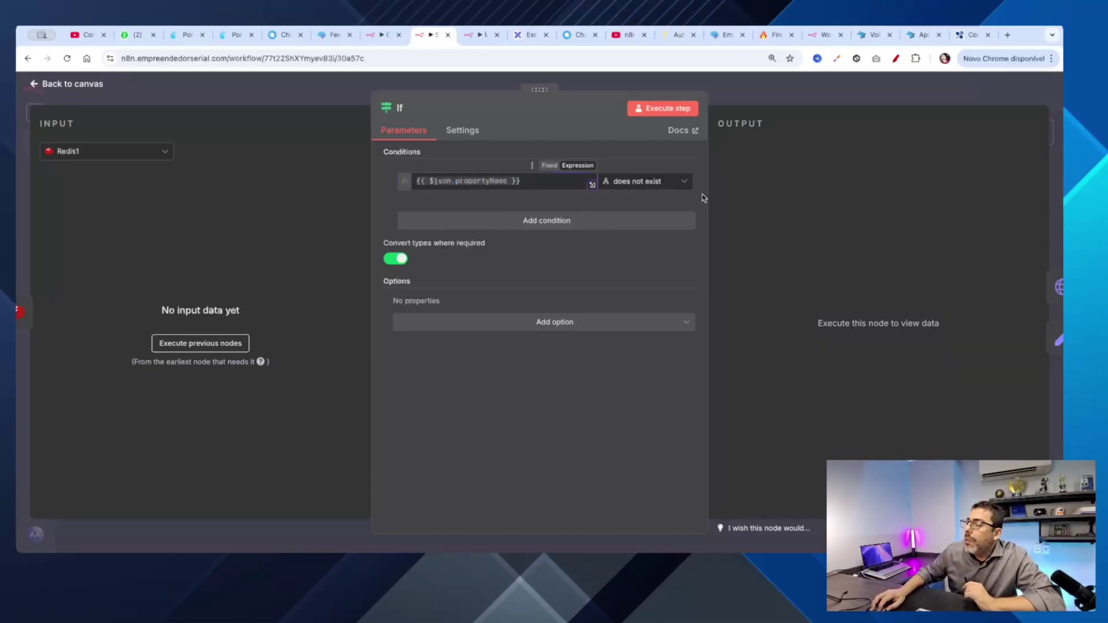
click(38, 86)
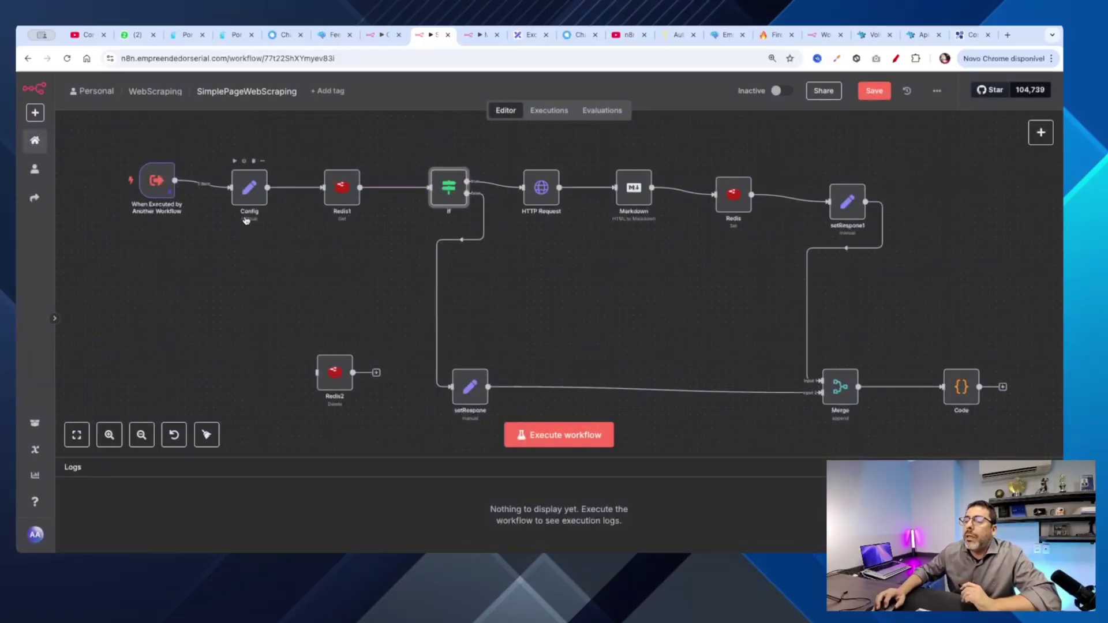
- Align the "When Executed by Another Workflow" trigger horizontally with the Config node
drag(156, 186, 149, 193)
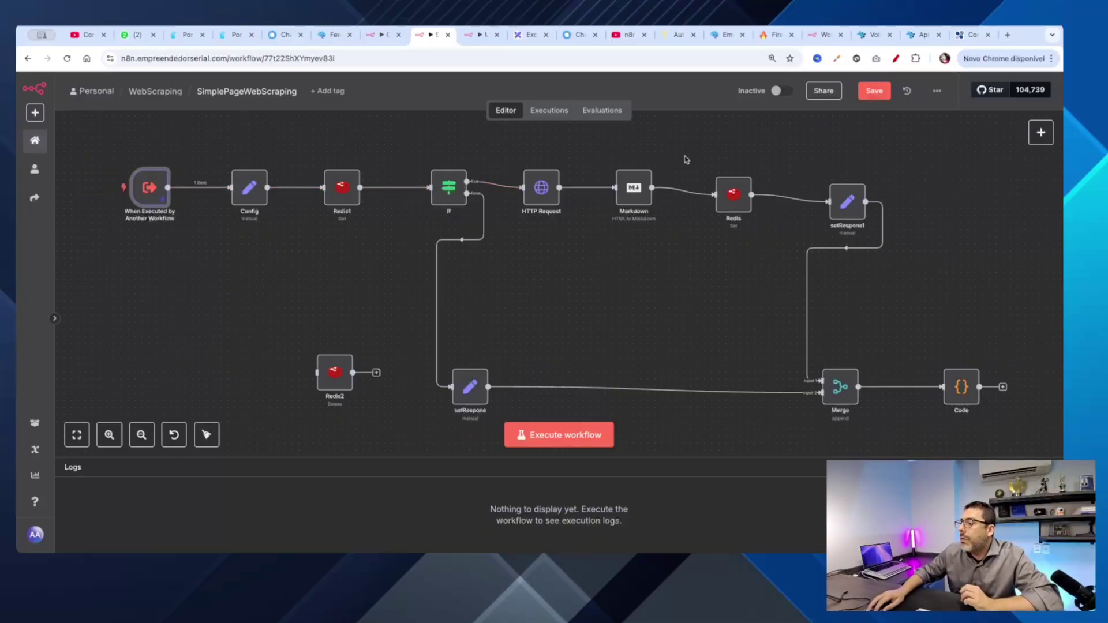
- Open the HTTP Request node and examine its URL expression and the available request methods, keeping GET
double_click(540, 188)
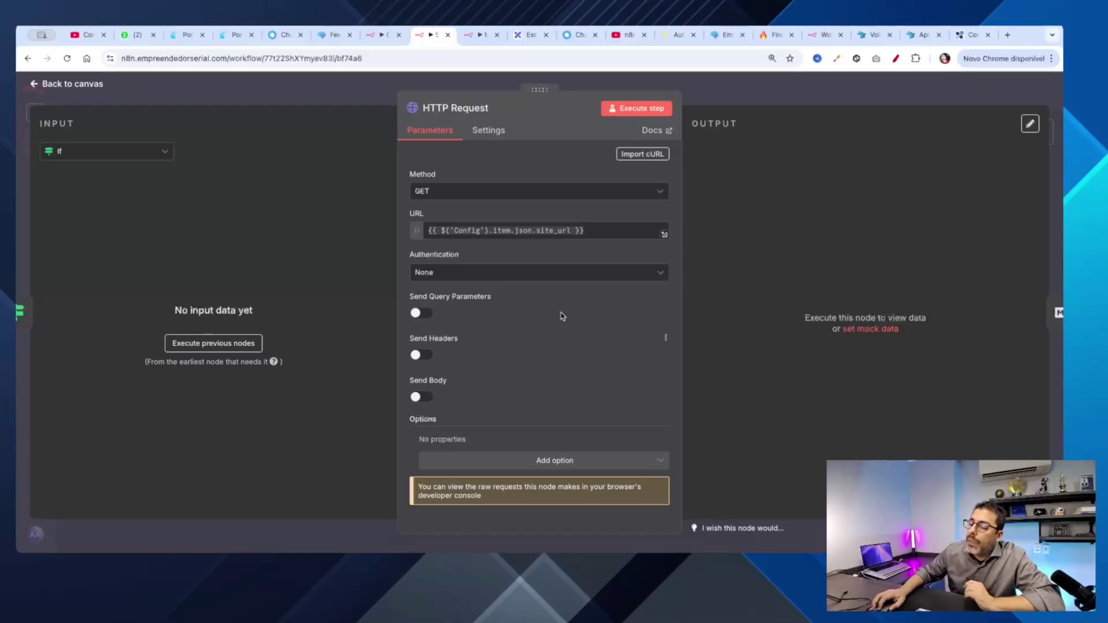
click(584, 231)
key(ctrl+a)
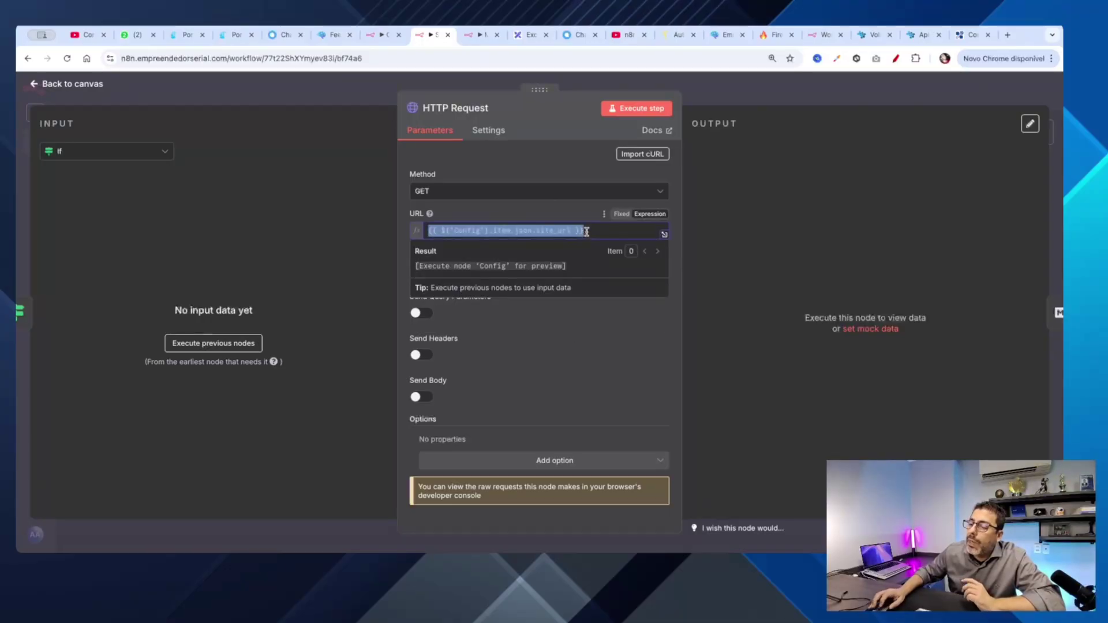
click(447, 192)
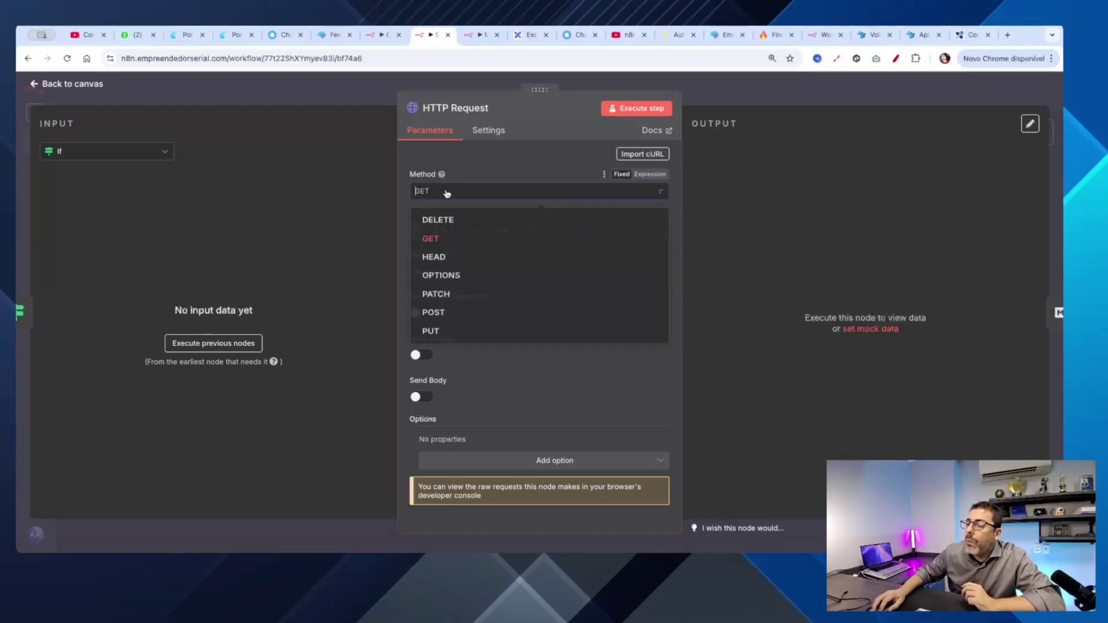
click(474, 162)
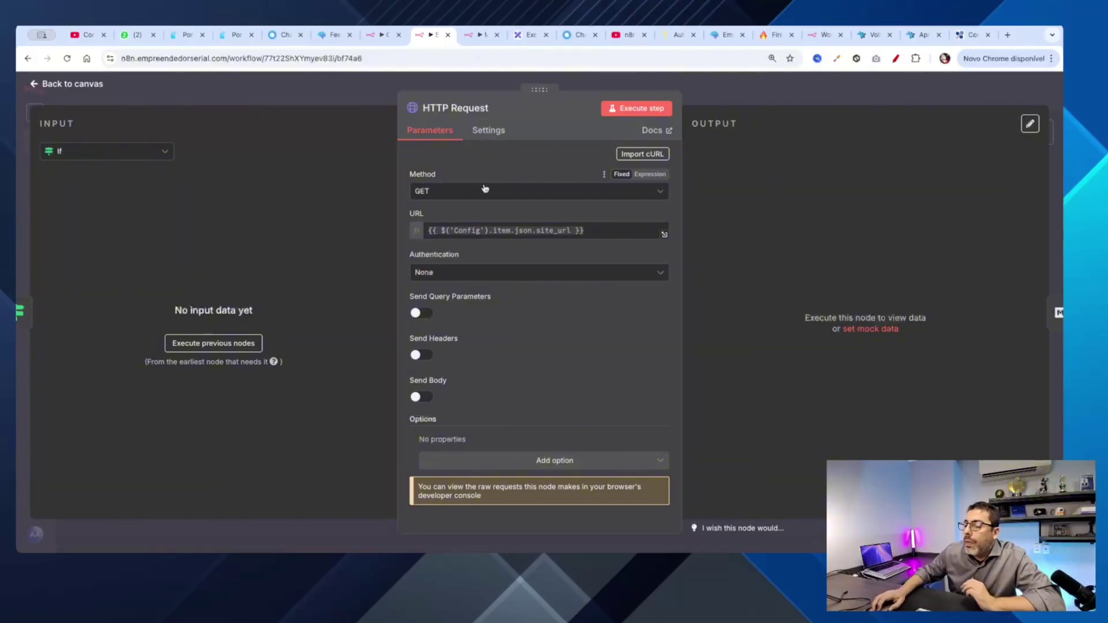
- Enable Retry On Fail and disable Always Output Data for the HTTP Request node, then return to the canvas
click(488, 133)
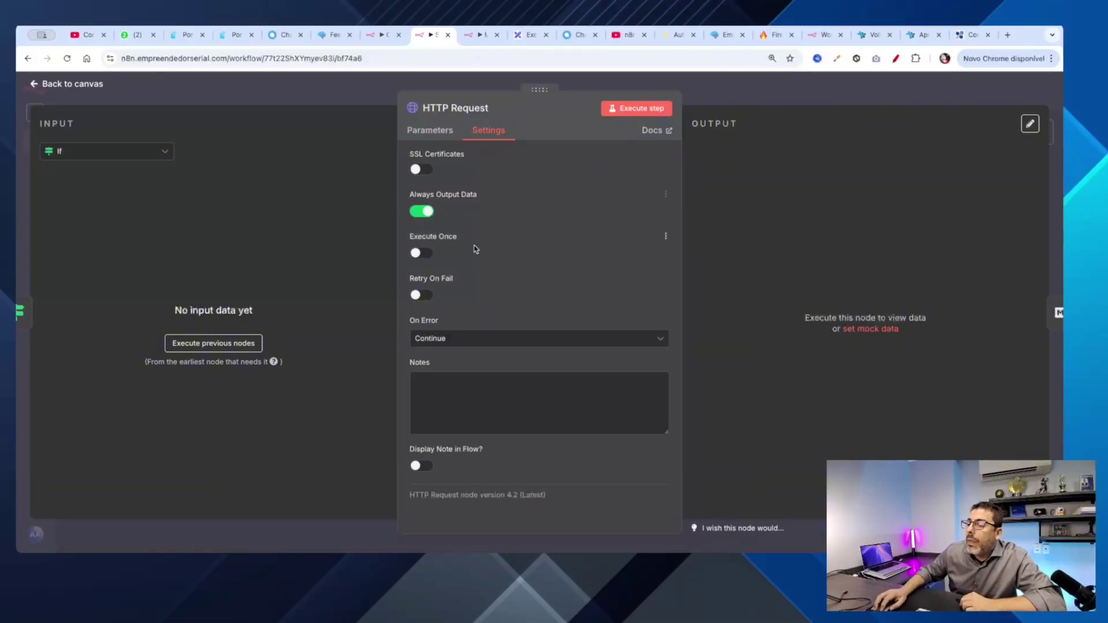
click(422, 296)
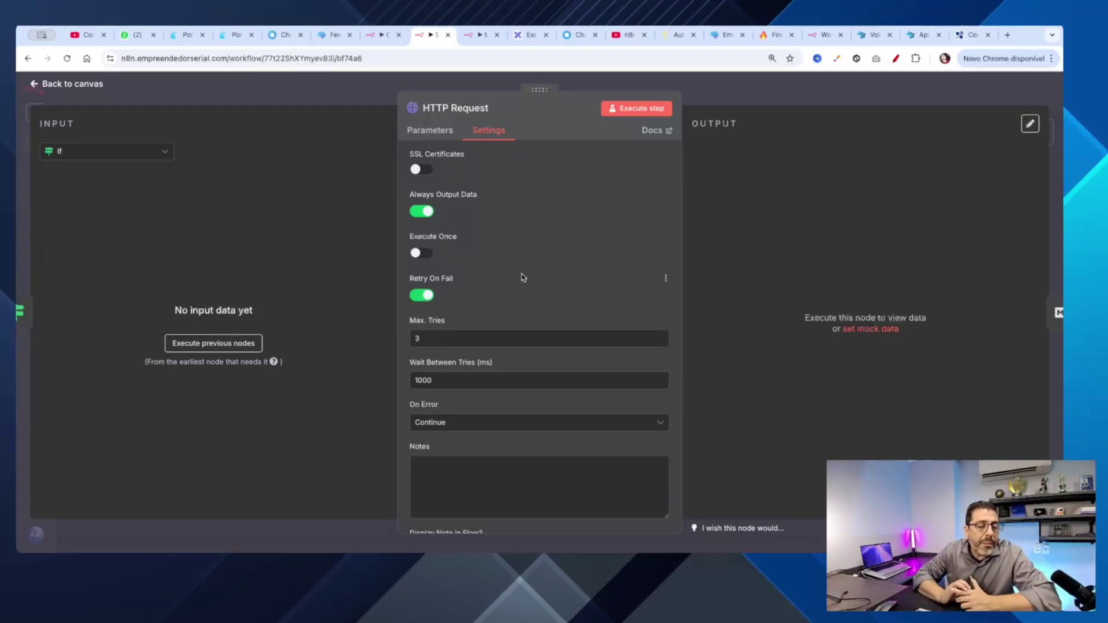
click(418, 213)
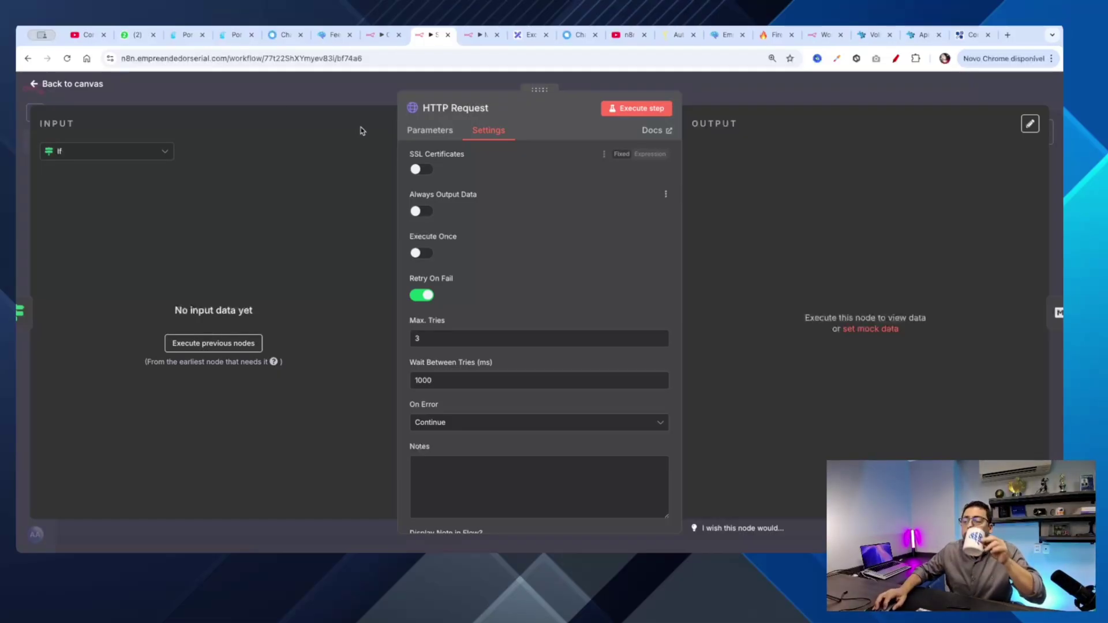
click(425, 132)
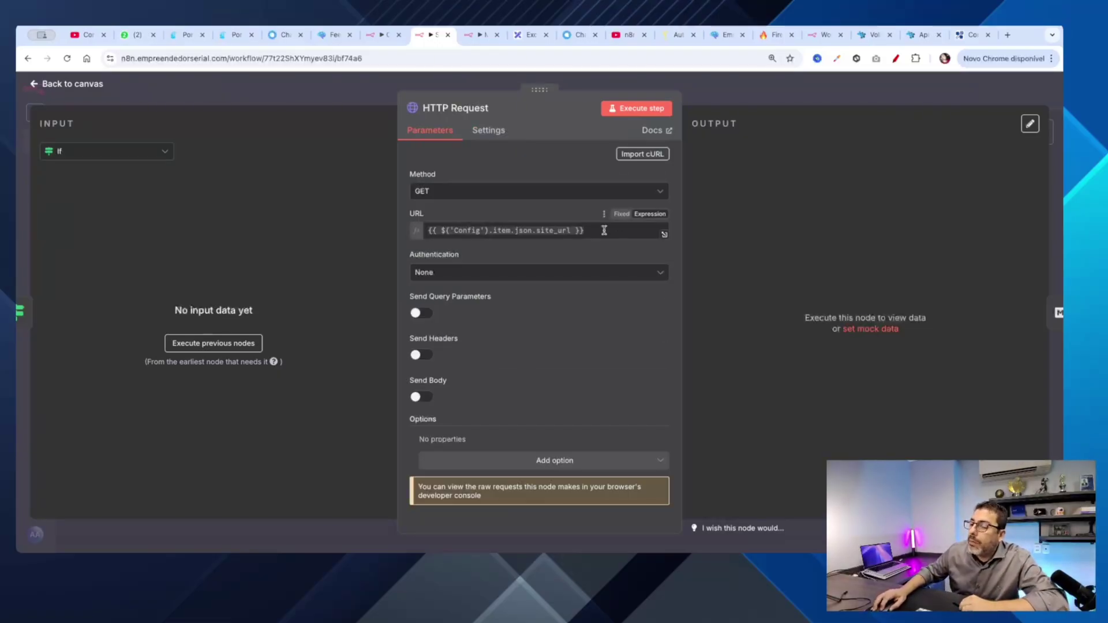
click(33, 84)
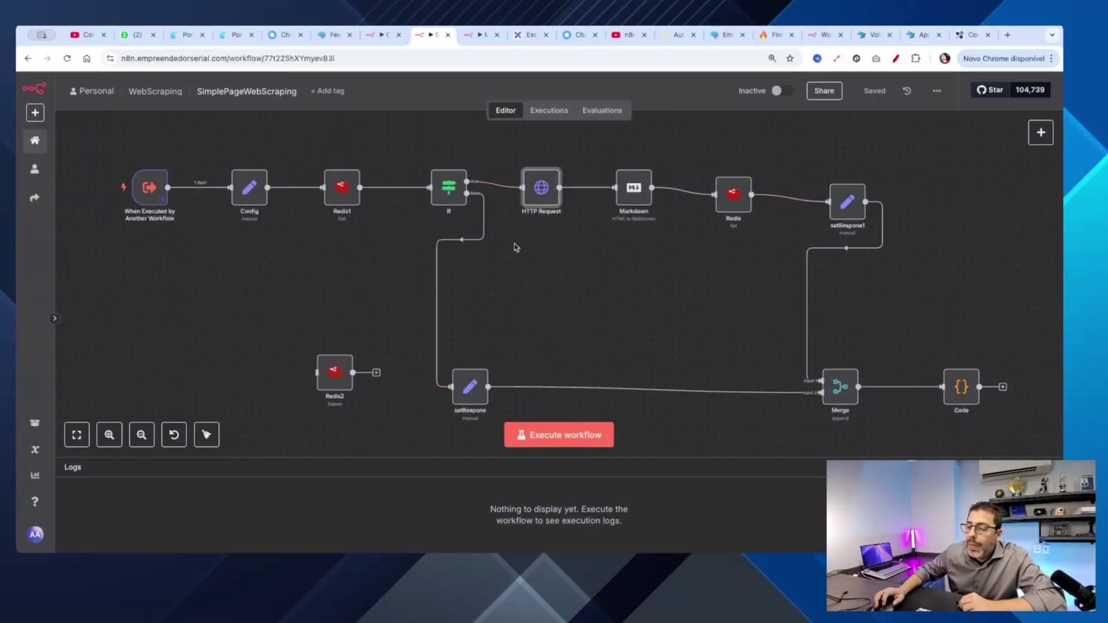
- Execute the workflow, inspect the data output of the HTTP Request node, and return to the canvas
click(566, 443)
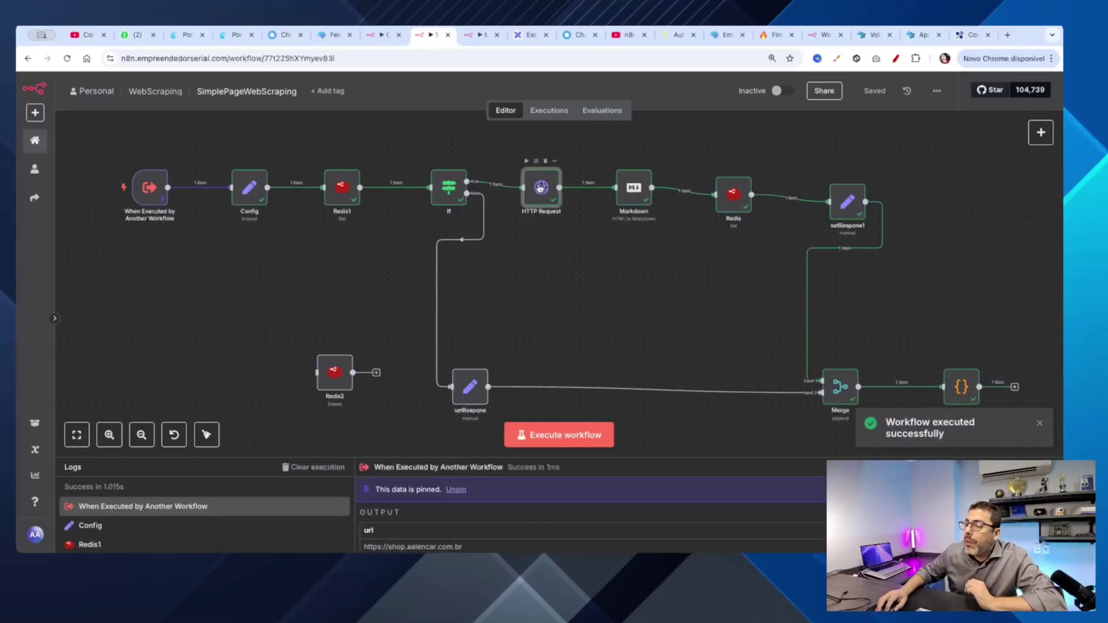
double_click(539, 188)
drag(748, 169, 802, 230)
click(825, 237)
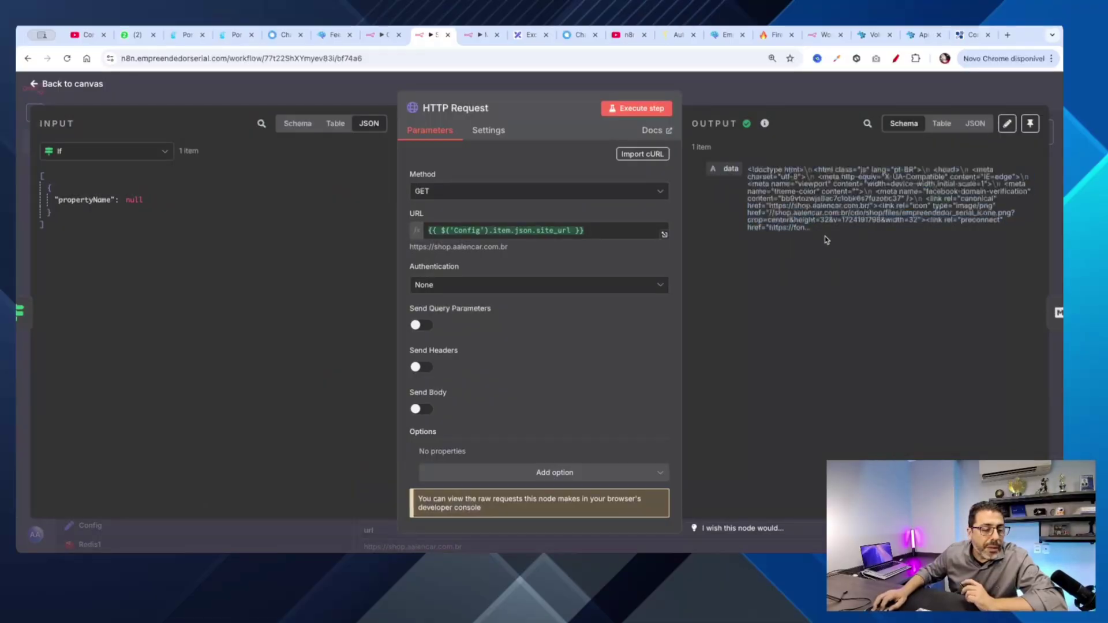
click(41, 84)
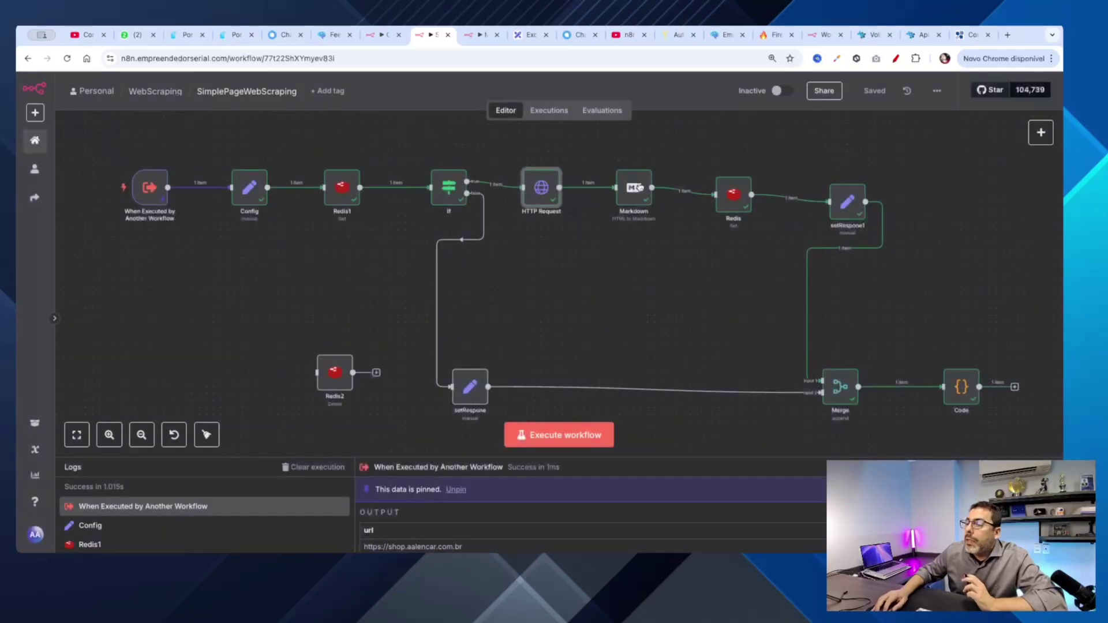
- Align the Redis Set and setRespone1 nodes with the upper row of nodes and save the workflow
drag(739, 190, 738, 182)
drag(847, 201, 847, 188)
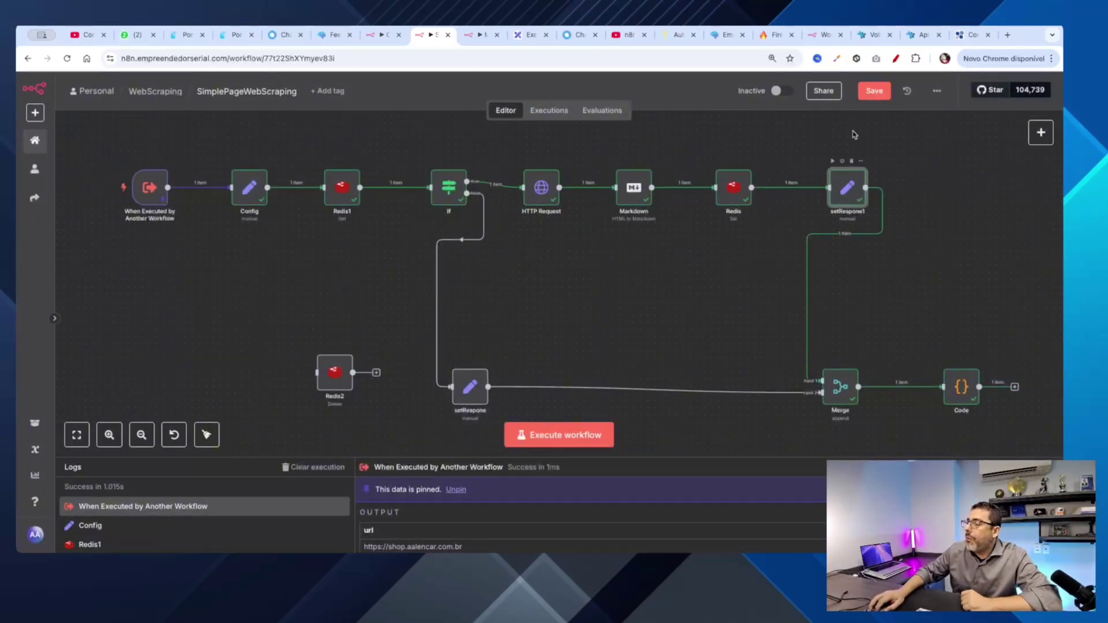
click(875, 90)
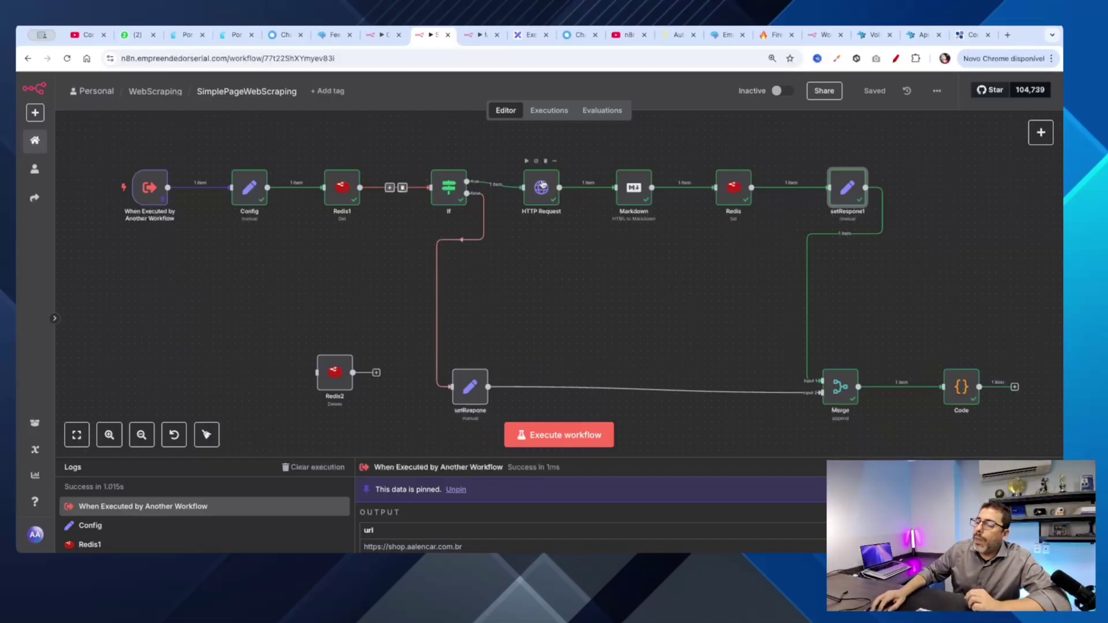
- Open the Markdown node, mark its output heading and line-break symbols and the input HTML in red, then dismiss the annotations and return to the canvas
double_click(621, 188)
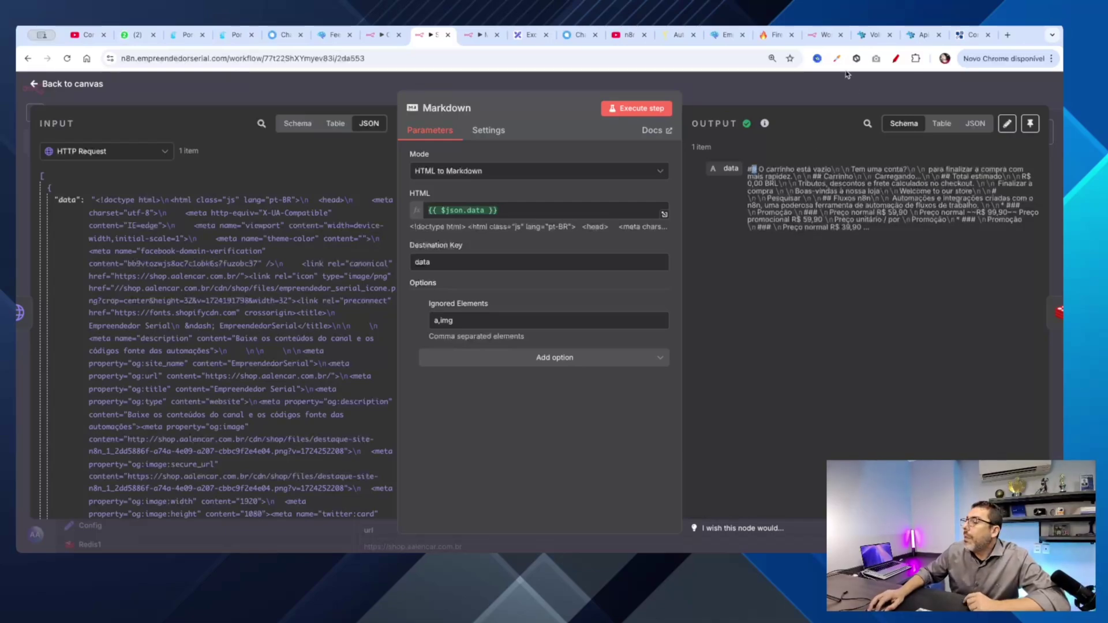
click(889, 61)
mouse_move(756, 158)
mouse_down()
mouse_move(756, 176)
mouse_move(765, 156)
mouse_up()
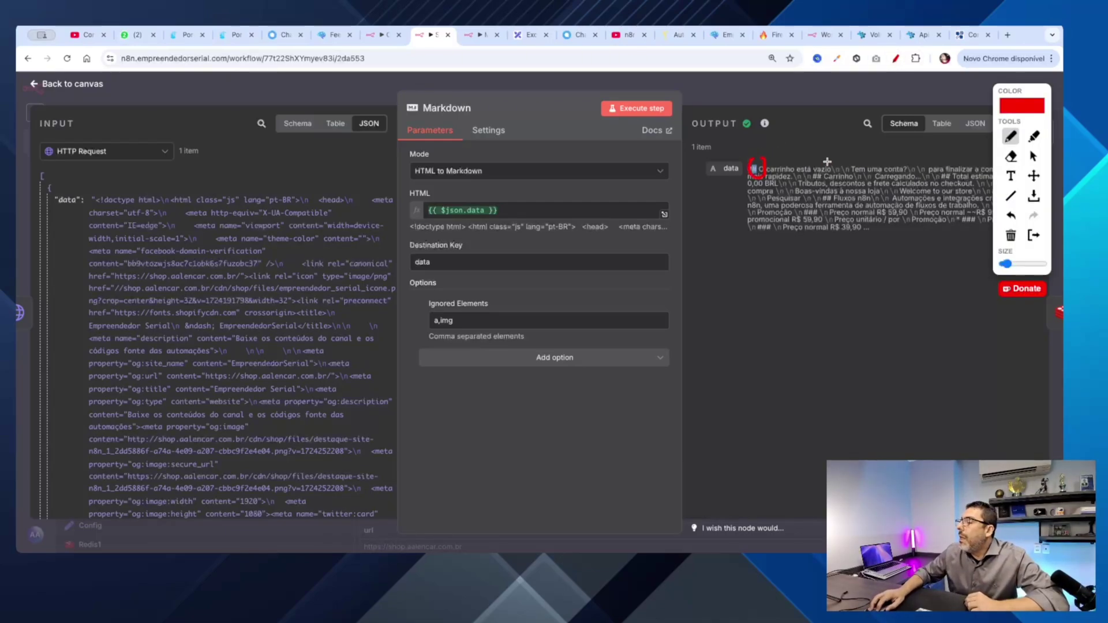
mouse_move(834, 169)
mouse_down()
mouse_move(848, 171)
mouse_move(846, 162)
mouse_up()
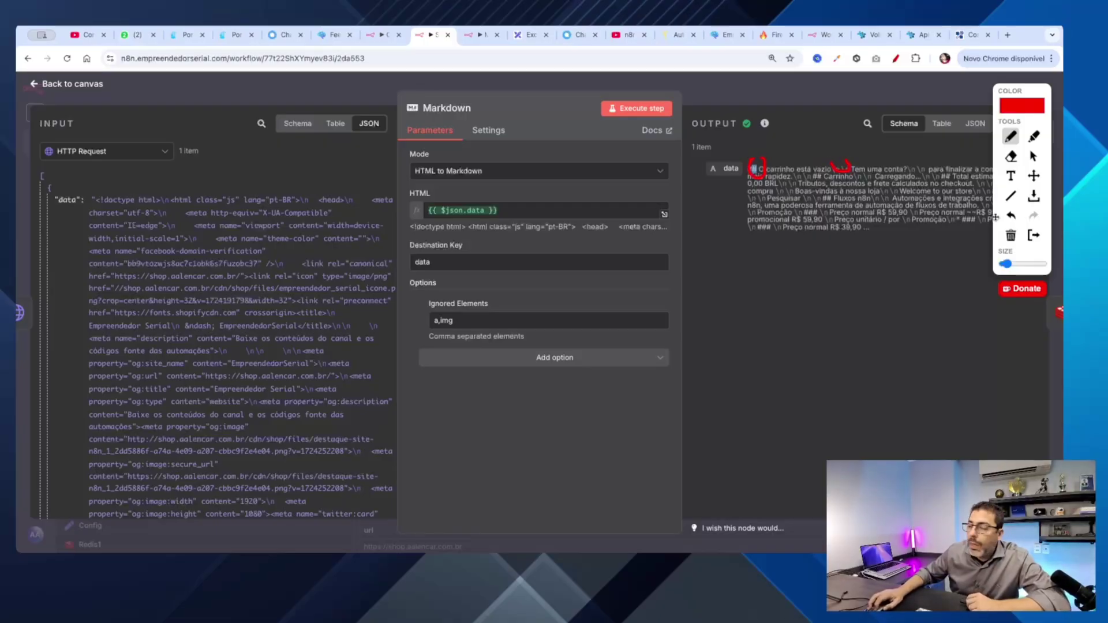
drag(1029, 113, 1012, 333)
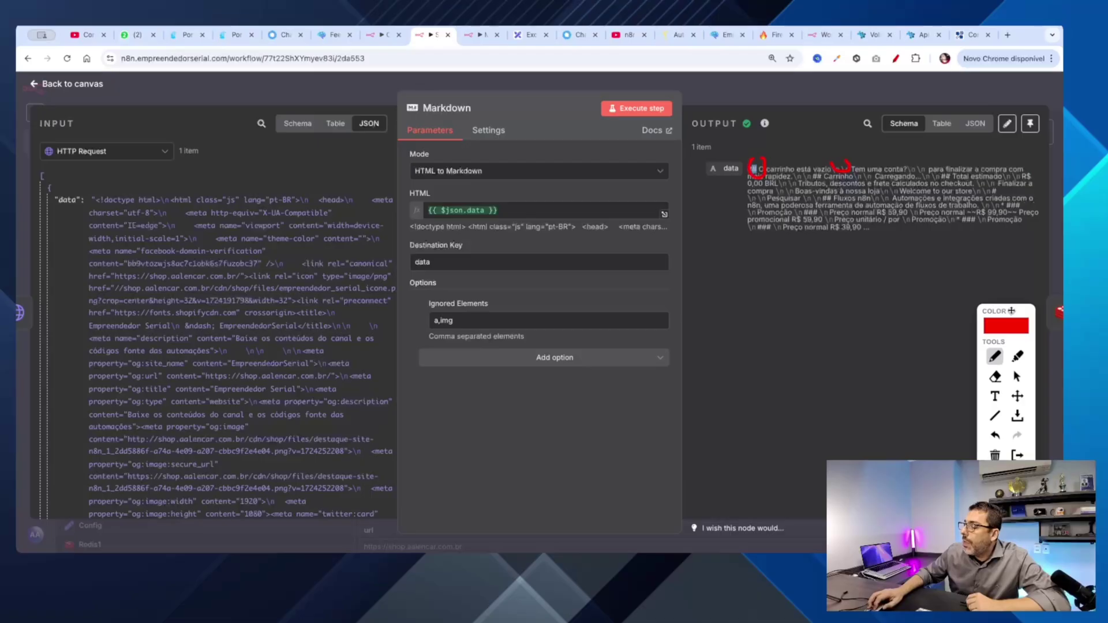
mouse_move(85, 199)
mouse_down()
mouse_move(222, 195)
mouse_move(338, 231)
mouse_move(235, 357)
mouse_move(97, 308)
mouse_move(100, 196)
mouse_up()
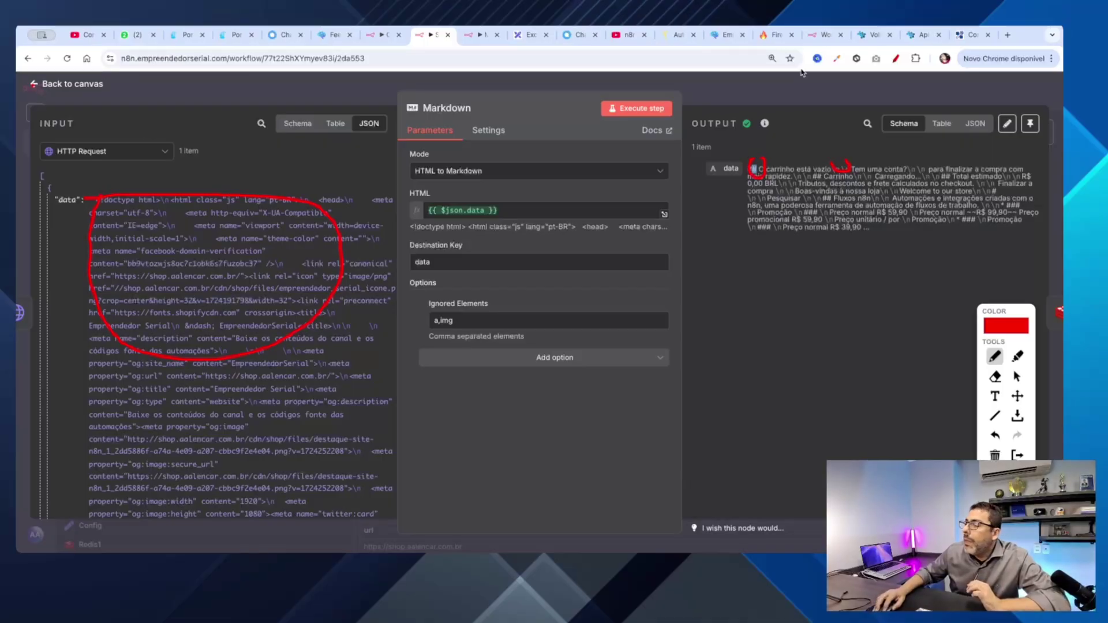
click(895, 59)
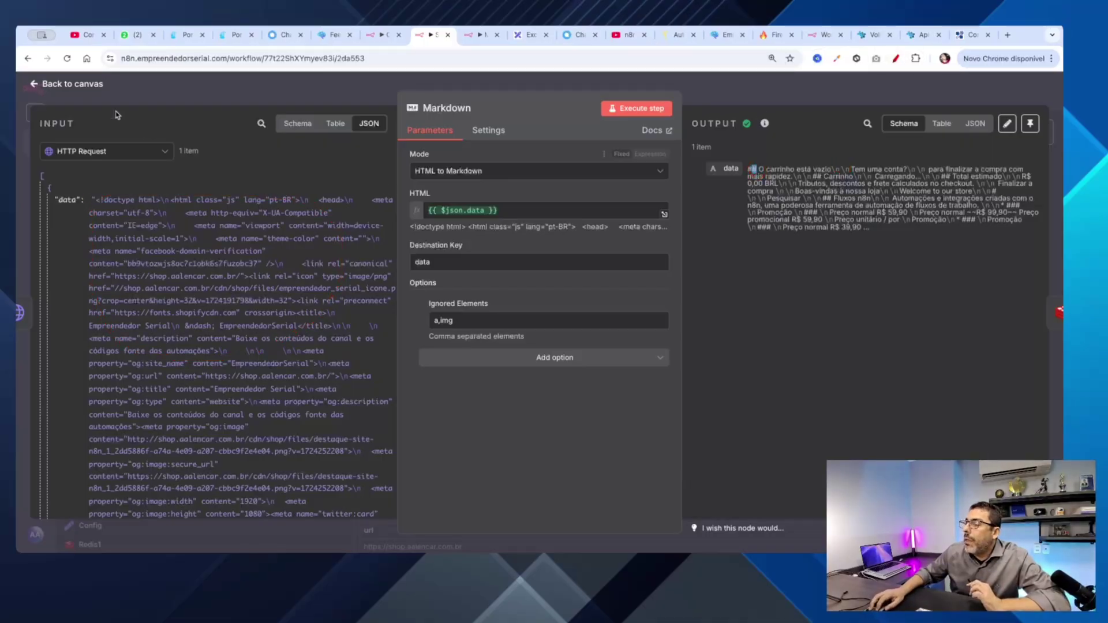
click(38, 83)
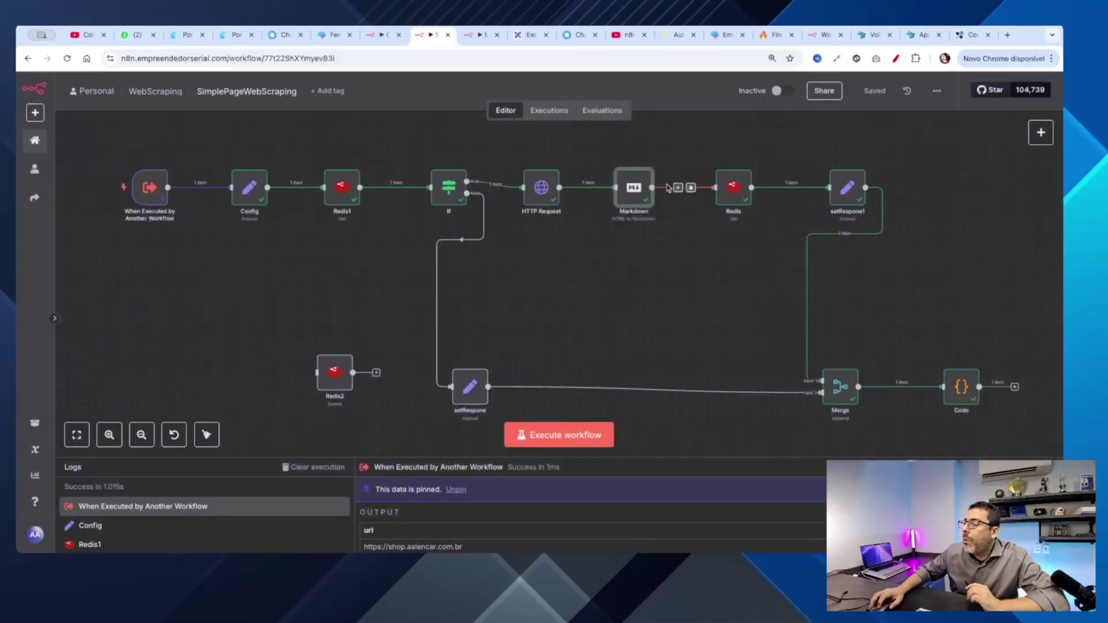
- Inspect the Redis Set node's input data and its Key and Value expressions, and return to the canvas
double_click(734, 191)
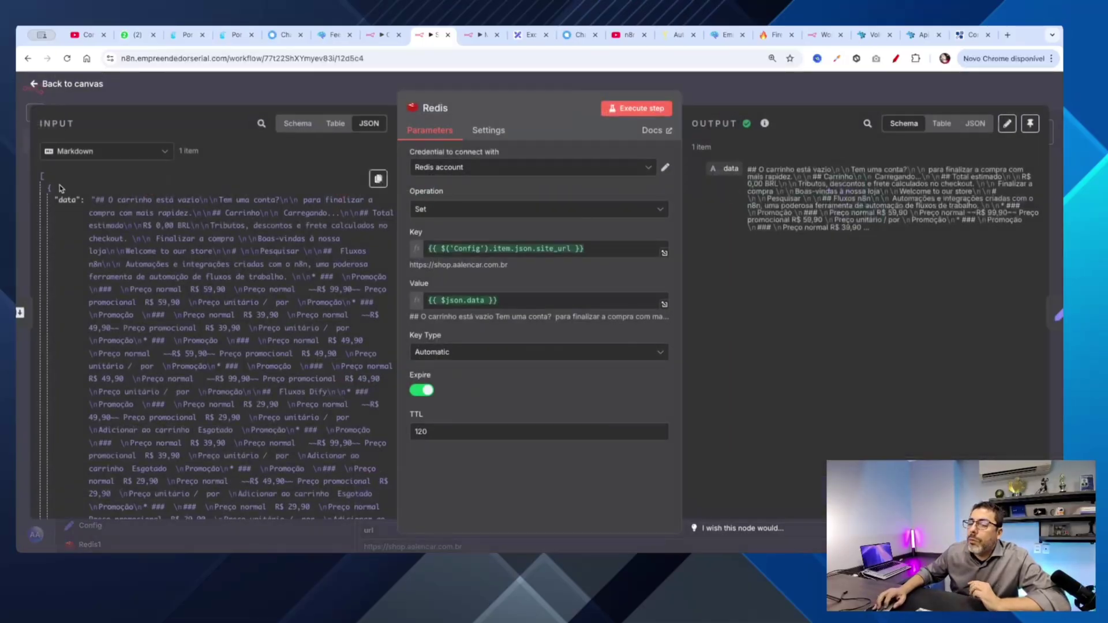
scroll(164, 300, down, 1)
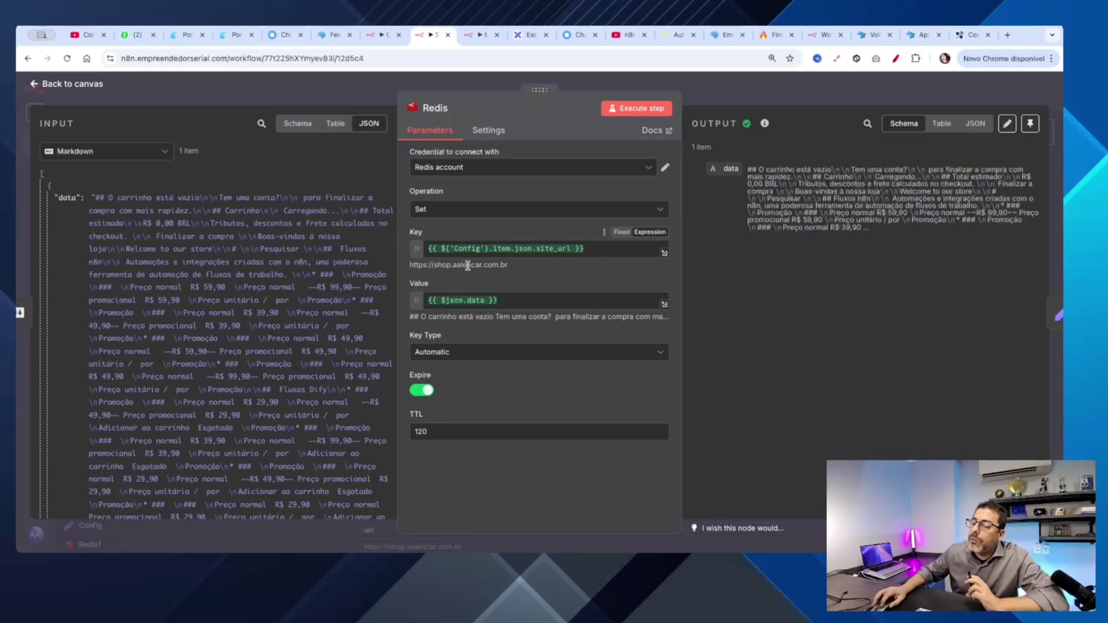
click(508, 299)
key(ctrl+a)
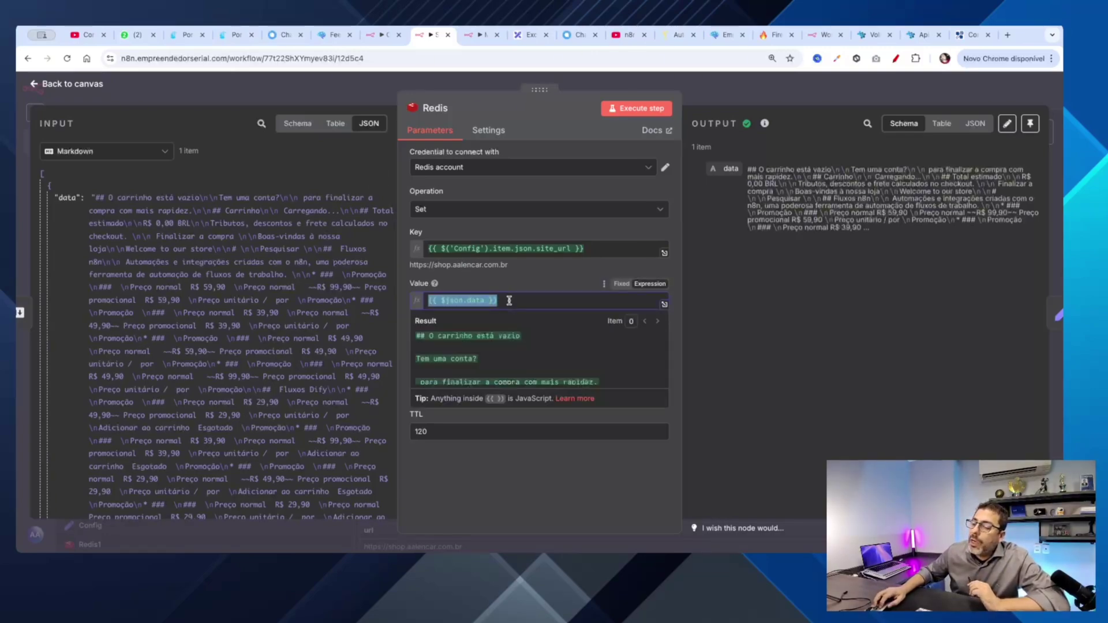
click(594, 248)
key(ctrl+a)
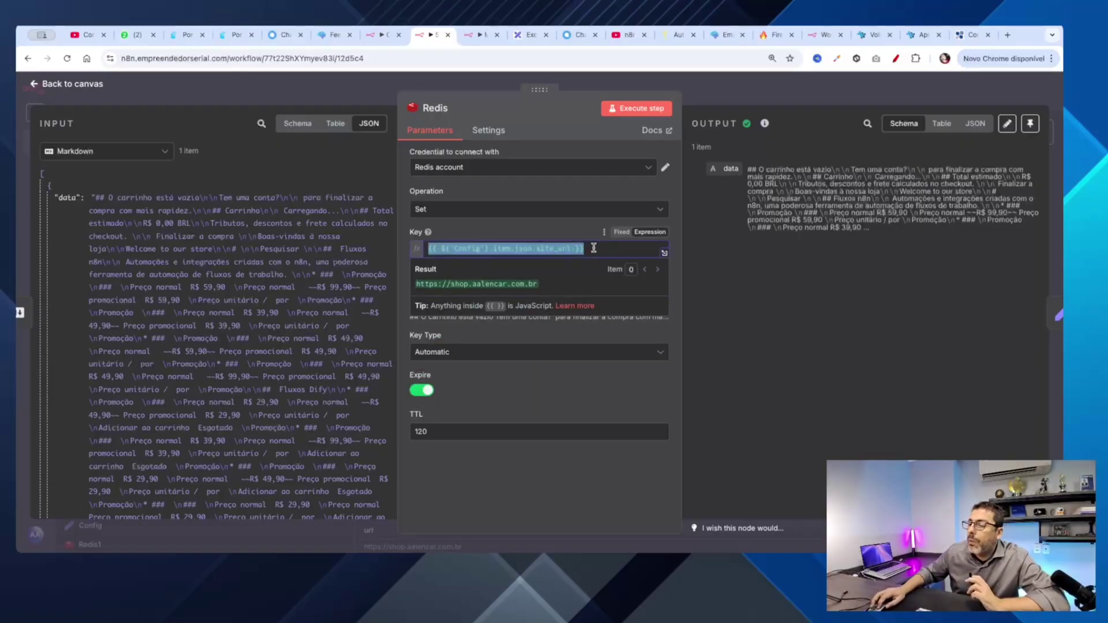
click(711, 260)
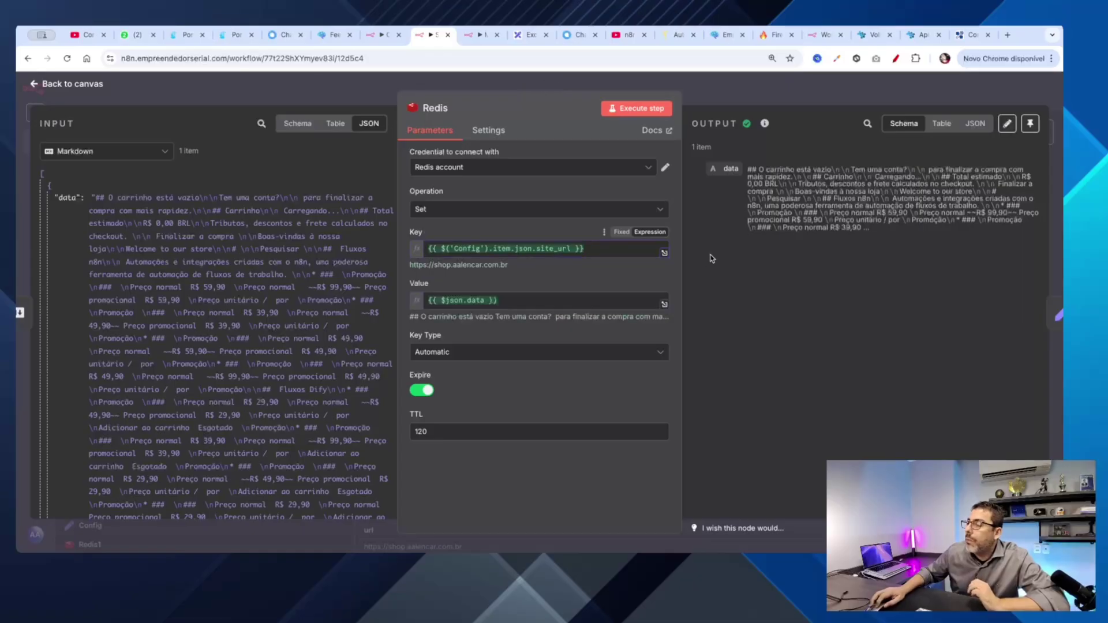
click(33, 86)
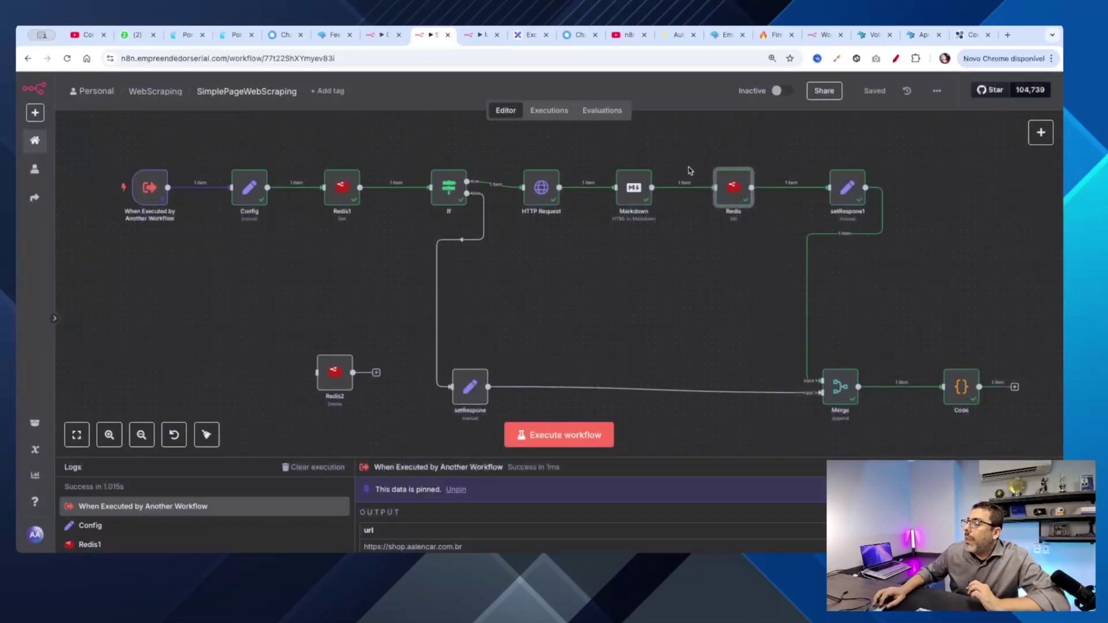
- Review the setRespone1 and Code nodes and return to the canvas
double_click(854, 194)
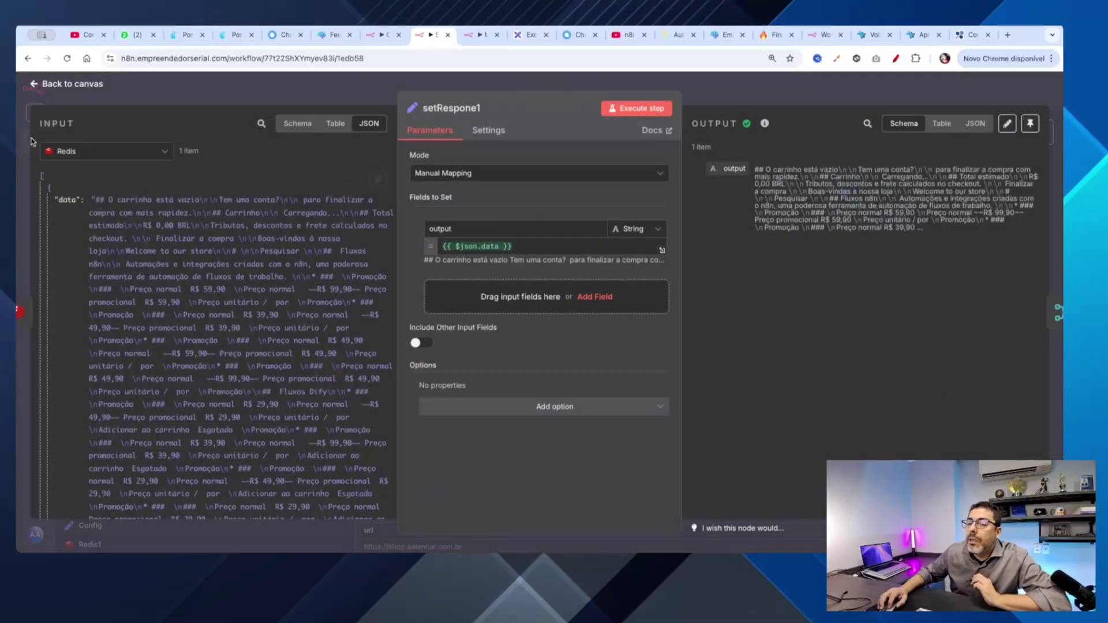
click(35, 86)
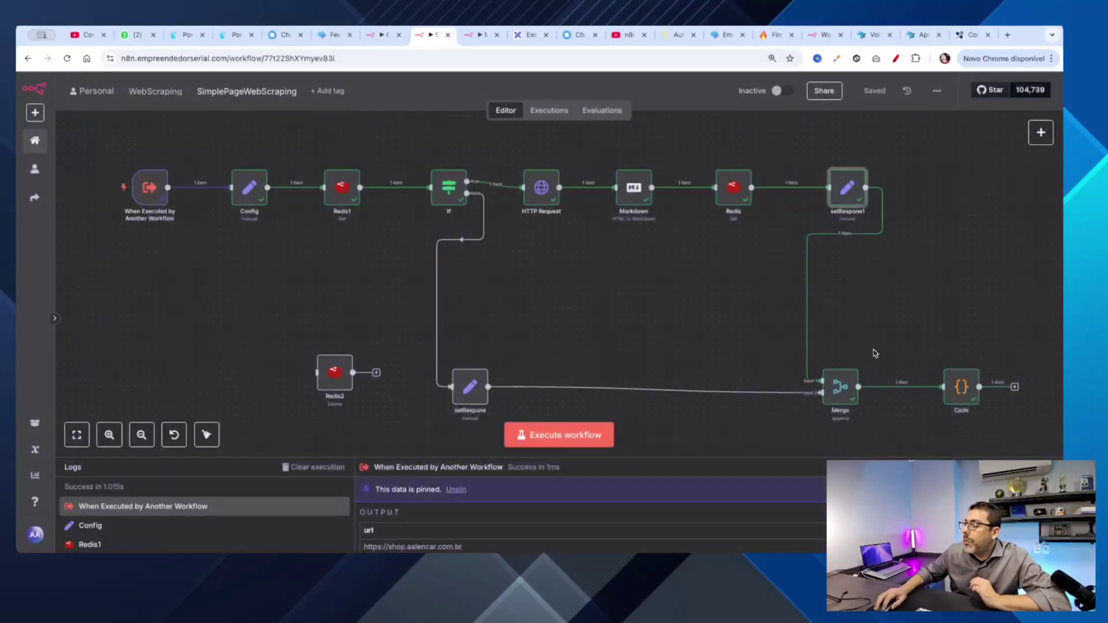
double_click(956, 390)
click(40, 88)
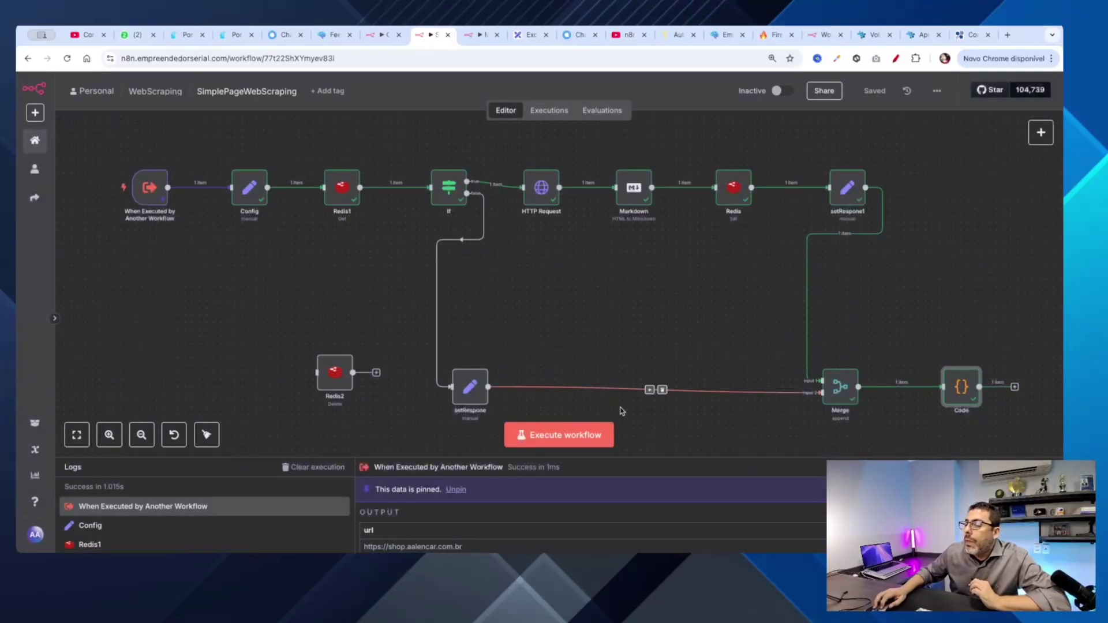
- Execute the workflow, circle the If node's false output in red, and dismiss the annotation
click(541, 443)
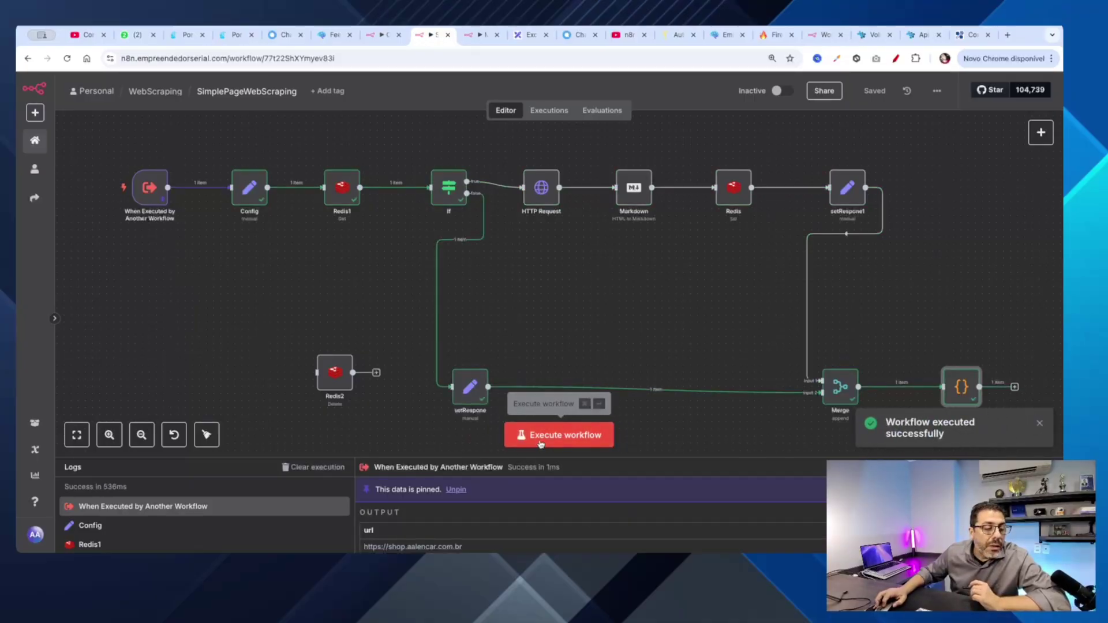
click(896, 58)
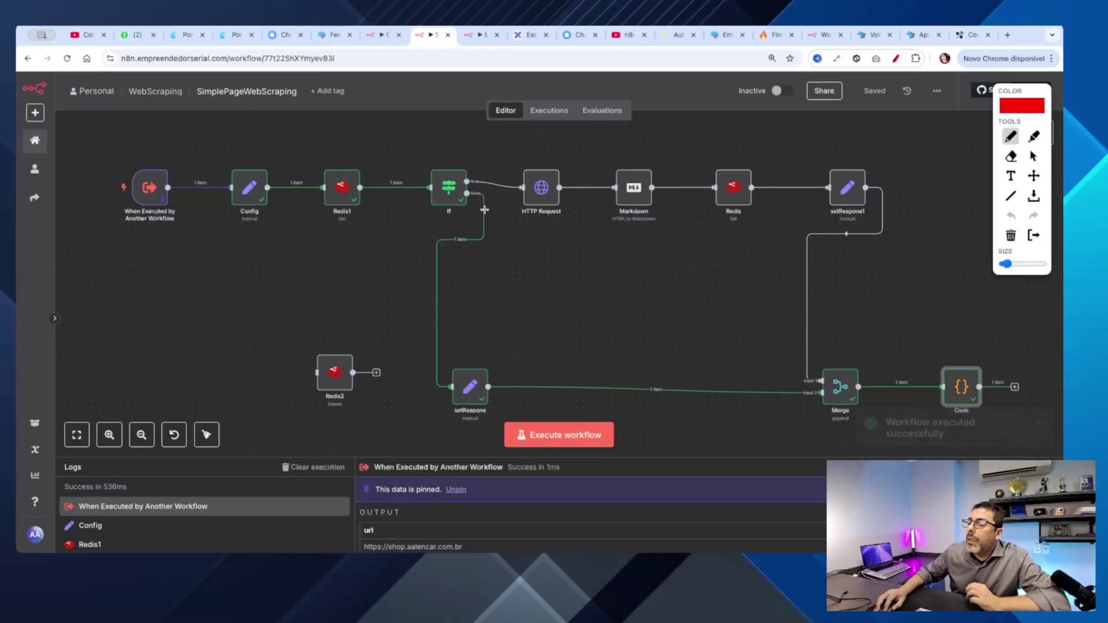
mouse_move(484, 209)
mouse_down()
mouse_move(466, 199)
mouse_move(483, 192)
mouse_move(485, 211)
mouse_up()
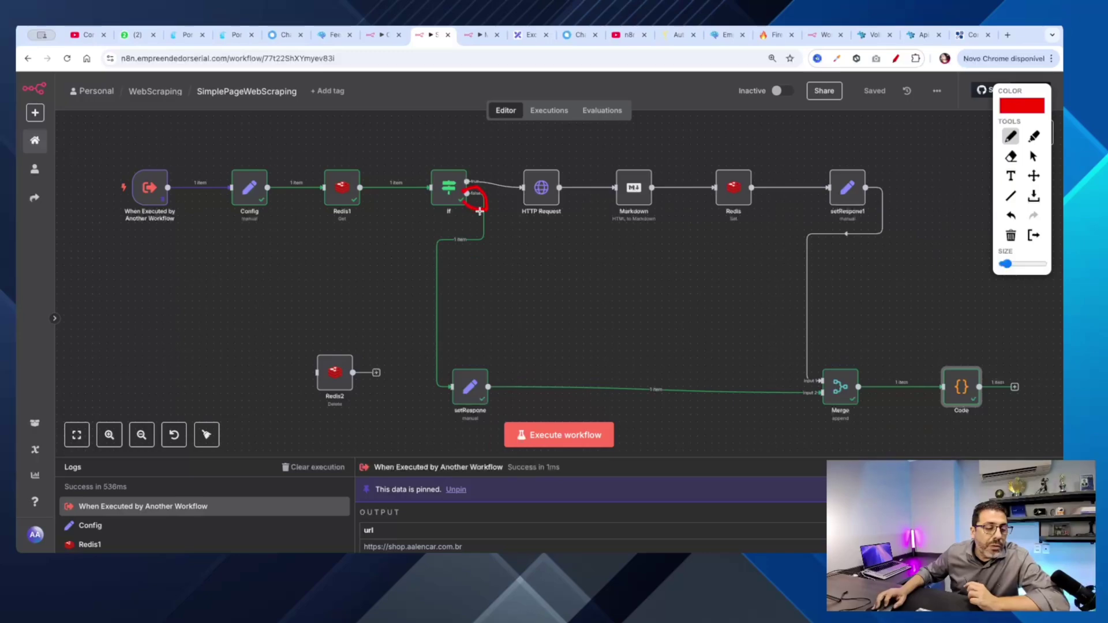
click(896, 58)
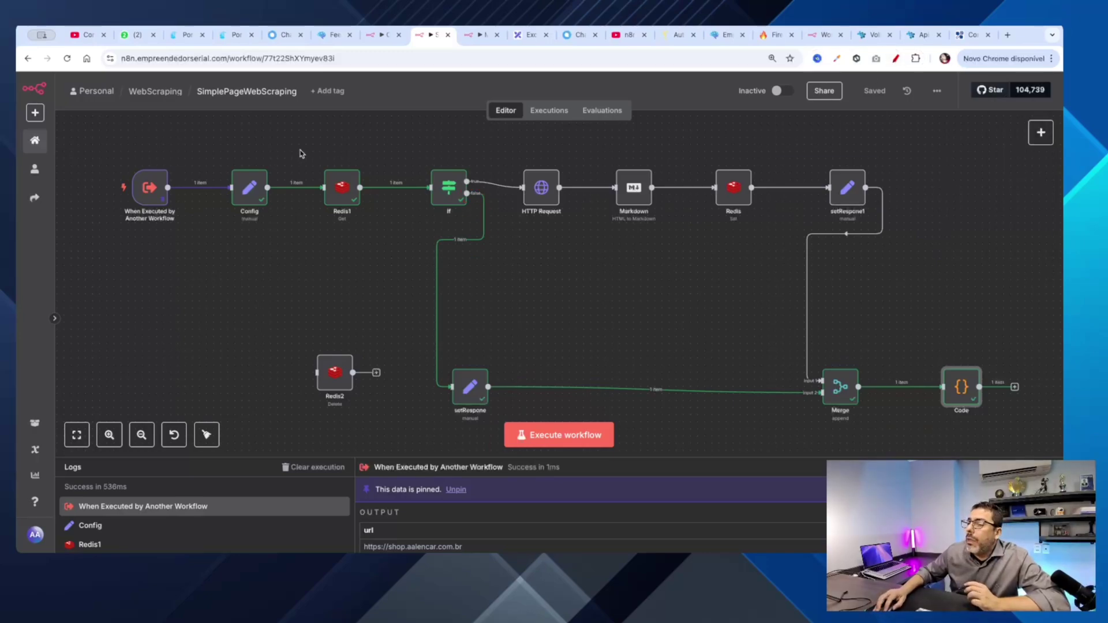
- Mark in red the upper path from Redis1 to HTTP Request and the route down toward setRespone, dismissing each annotation
click(896, 59)
drag(325, 144, 574, 160)
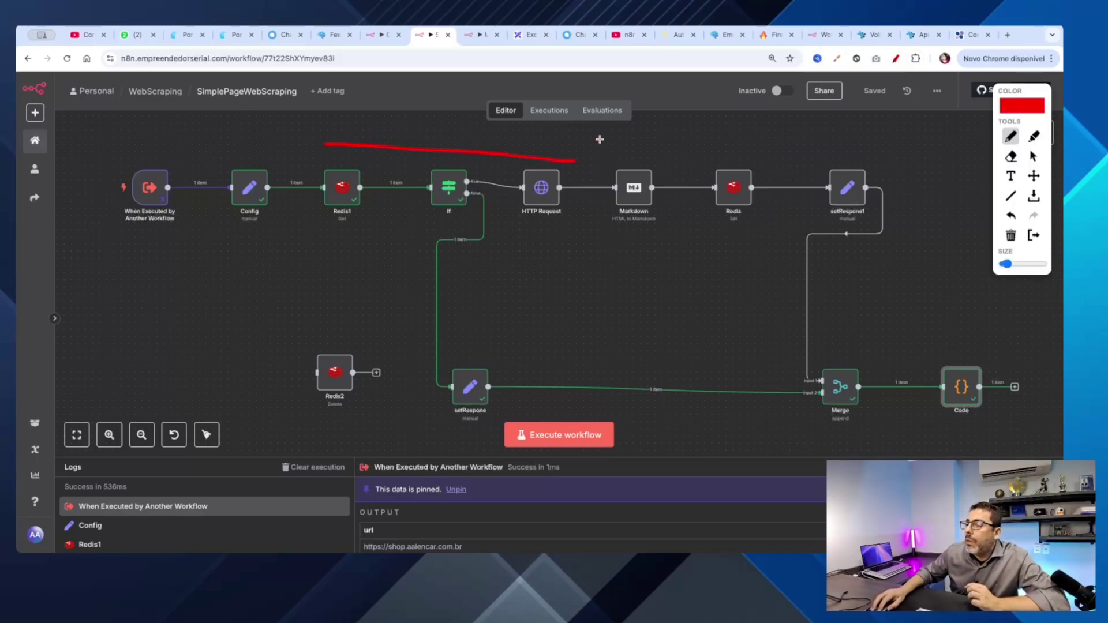
click(896, 58)
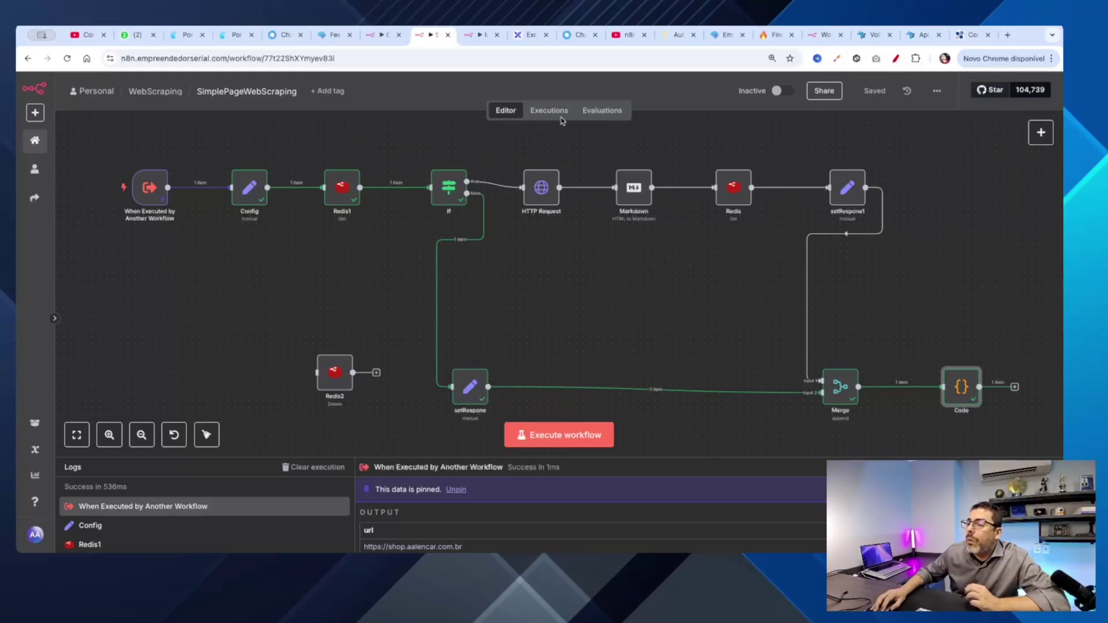
click(895, 58)
mouse_move(300, 218)
mouse_down()
mouse_move(383, 225)
mouse_move(402, 294)
mouse_move(403, 412)
mouse_move(428, 411)
mouse_up()
click(895, 58)
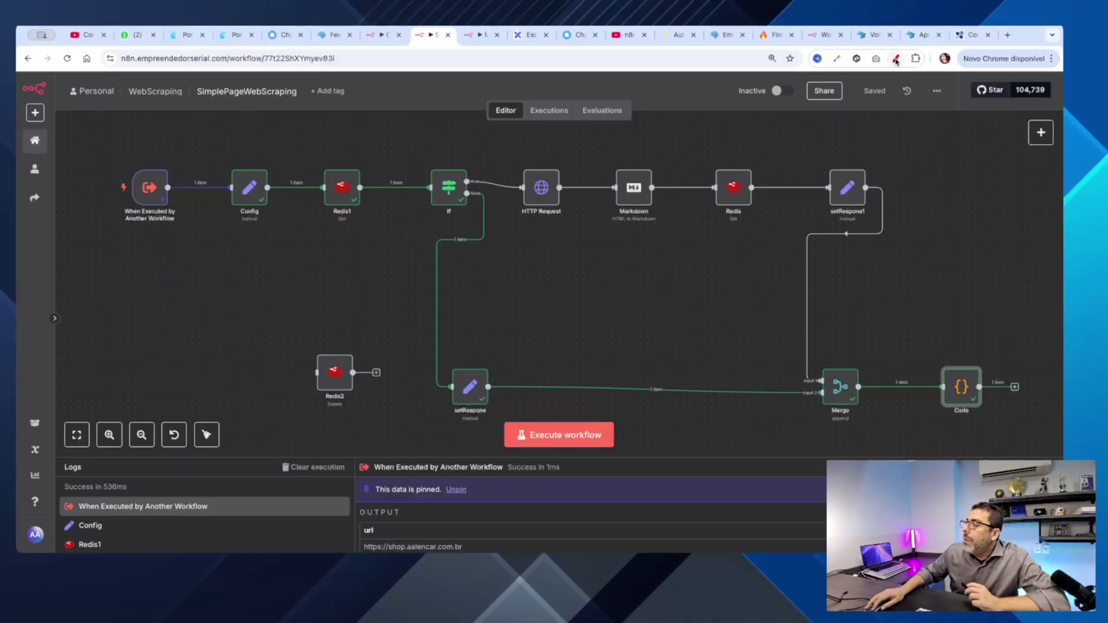
- Examine the If node's propertyName condition and the Redis1 node's site_url key, and return to the canvas
double_click(453, 198)
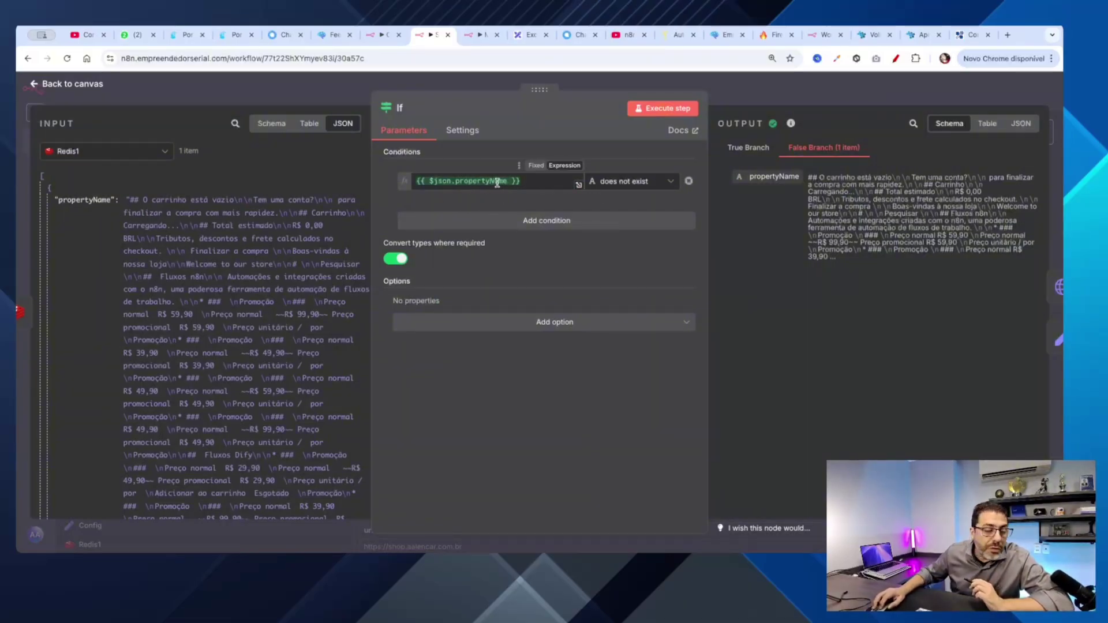
click(41, 85)
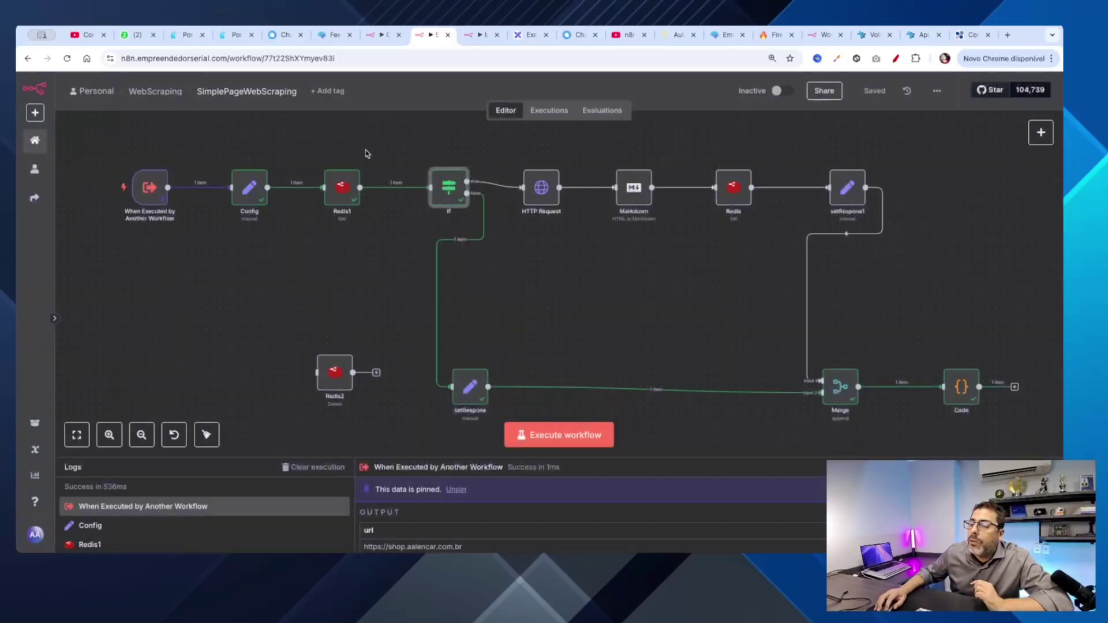
double_click(334, 196)
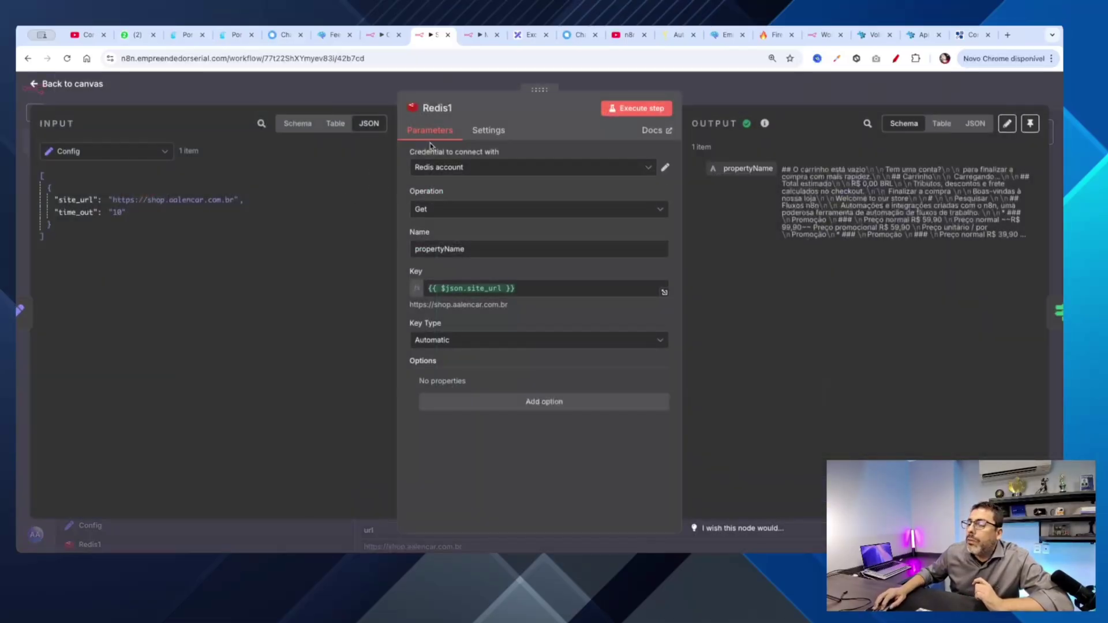
triple_click(466, 305)
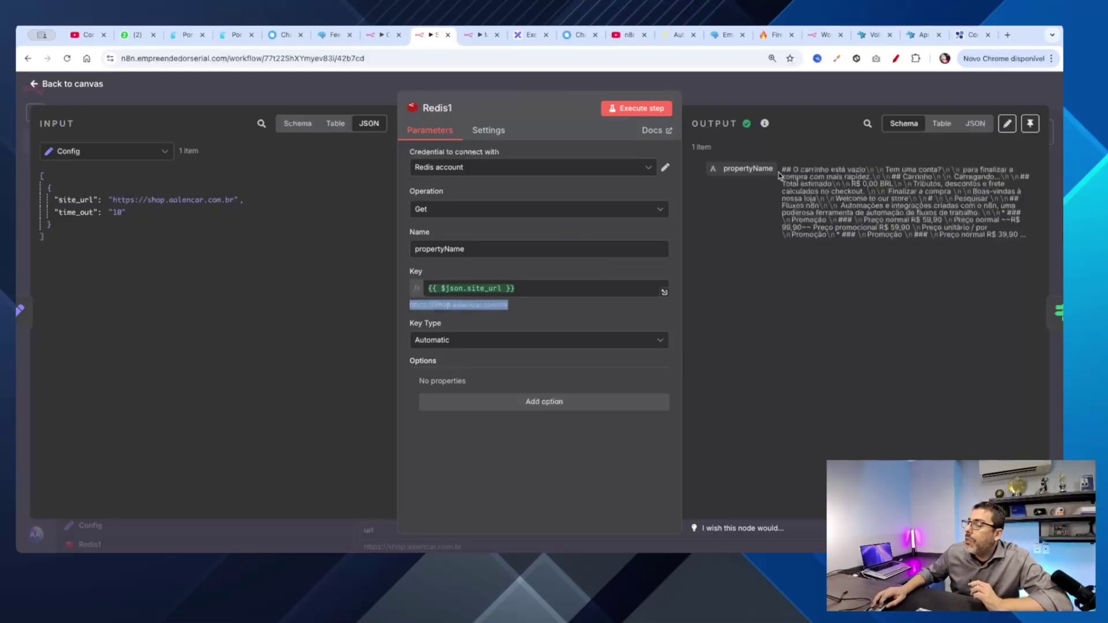
click(39, 87)
double_click(448, 194)
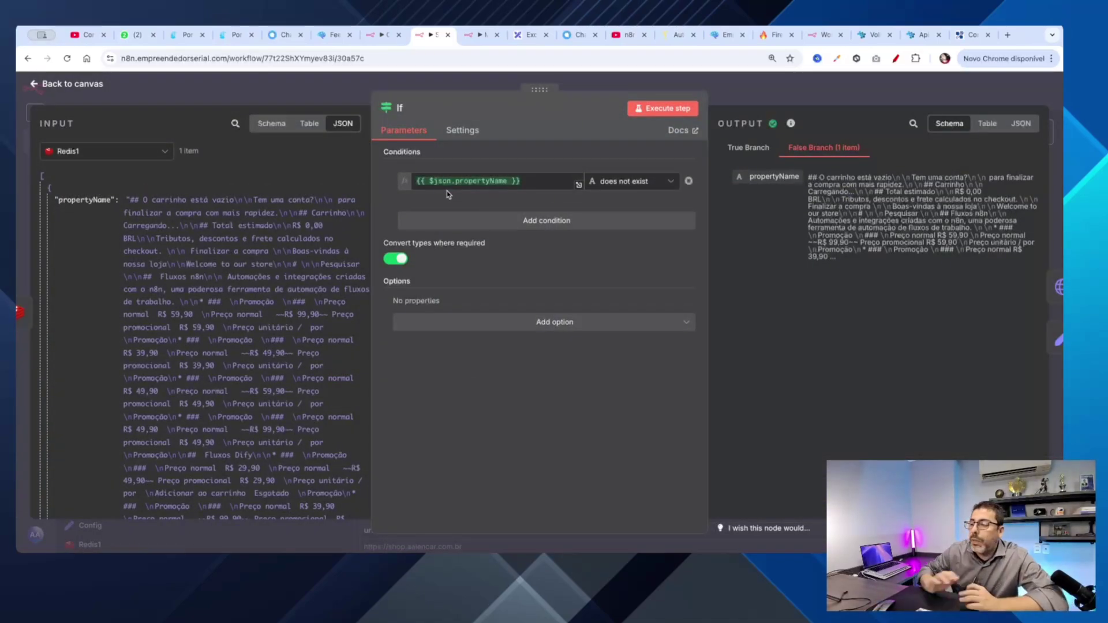
click(30, 86)
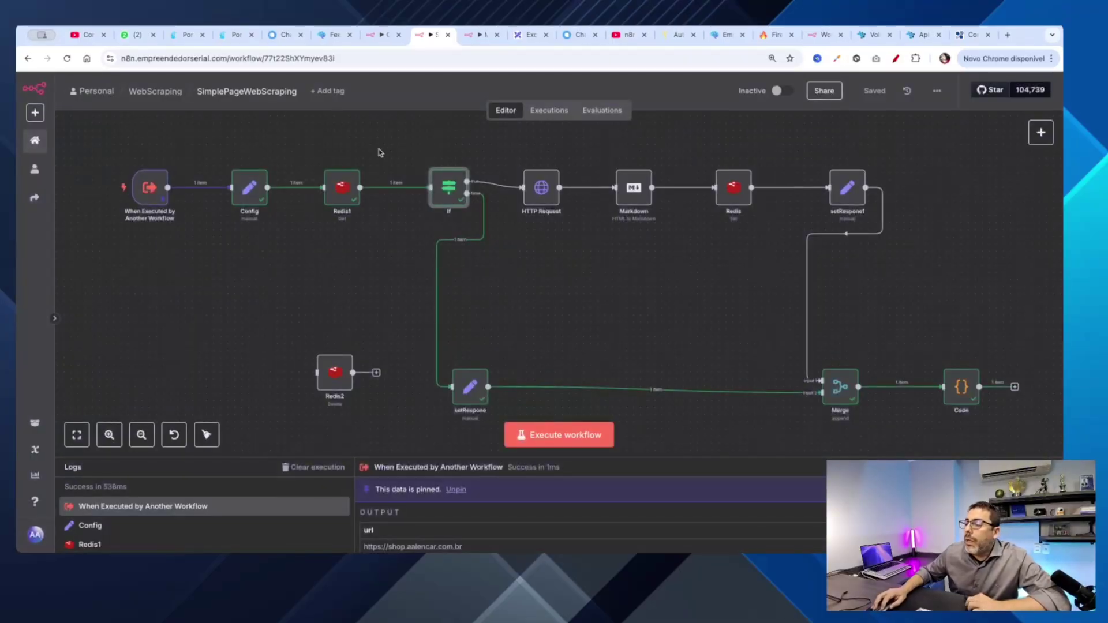
- Inspect the setRespone node's output mapping, draw a red mark below its connection to Merge, and dismiss the annotation
mouse_move(453, 245)
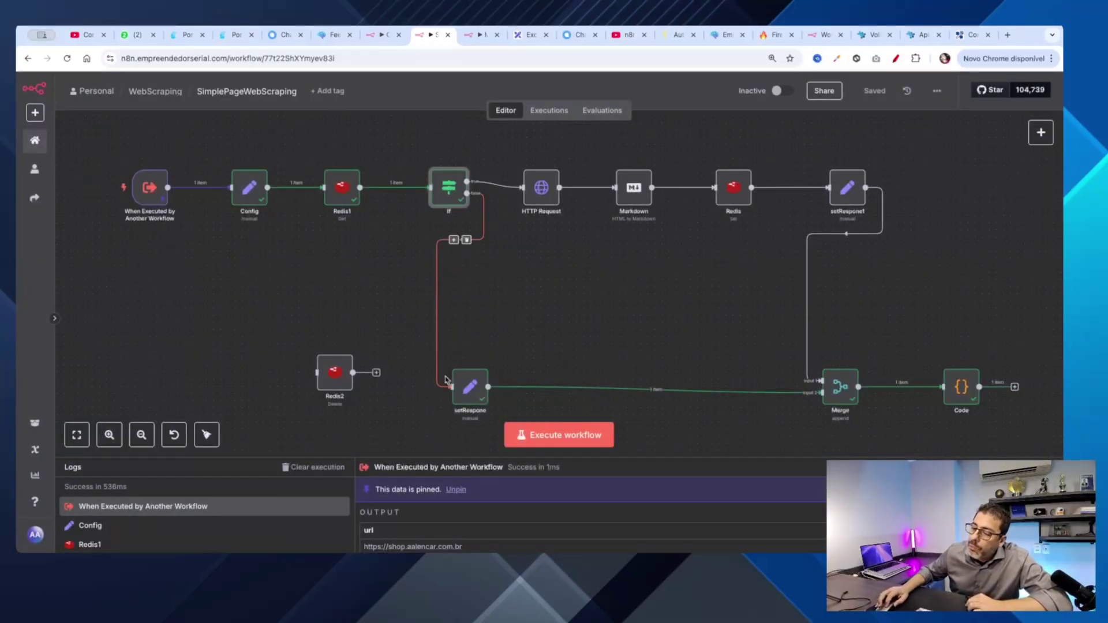
double_click(478, 394)
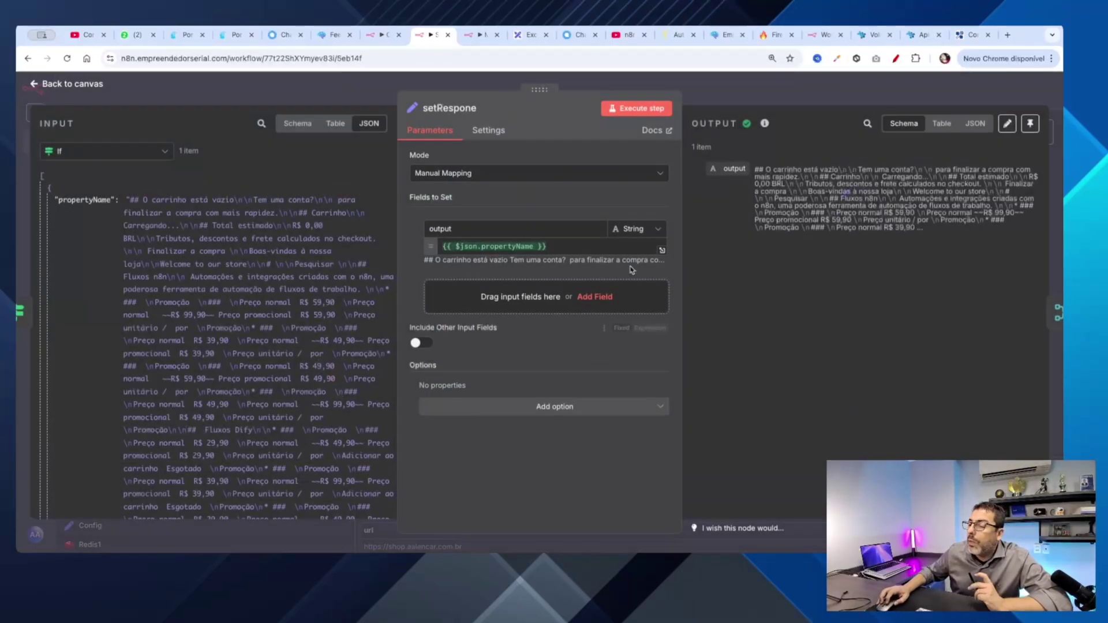
click(35, 84)
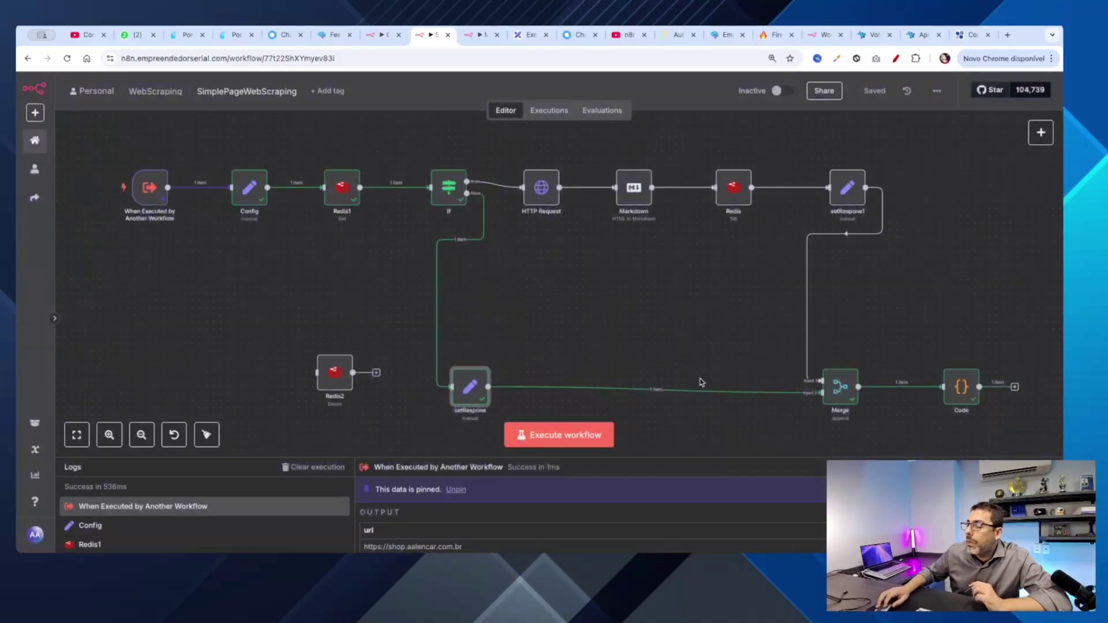
click(895, 58)
mouse_move(623, 417)
mouse_down()
mouse_move(960, 429)
mouse_move(895, 456)
mouse_up()
click(896, 59)
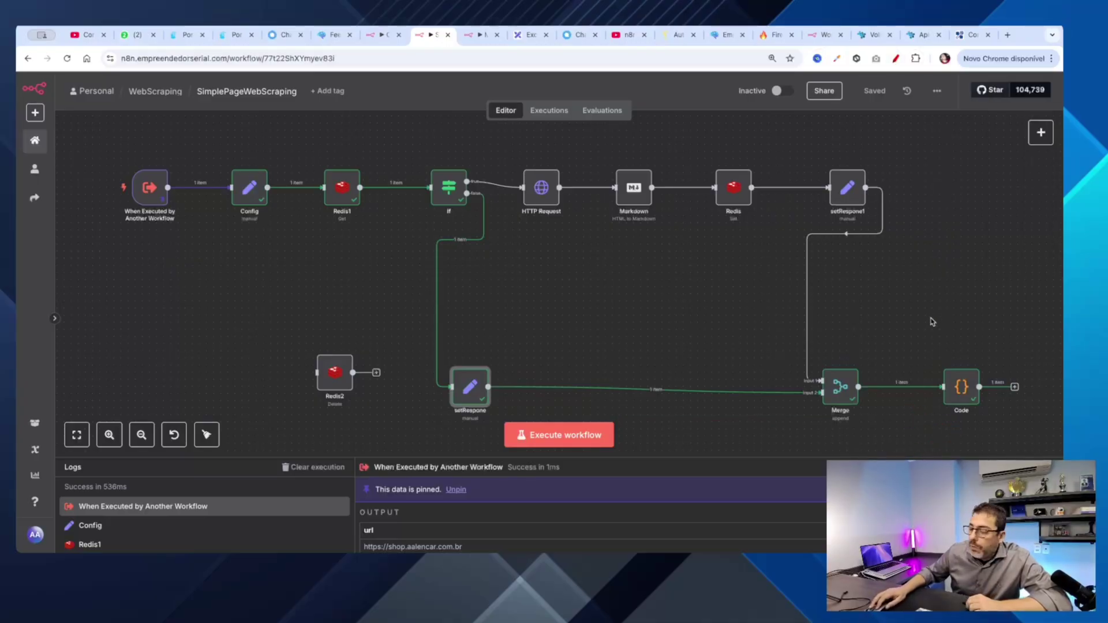
- Inspect the Code node's JavaScript, highlighting the response line and its stringify call, and return to the canvas
double_click(949, 391)
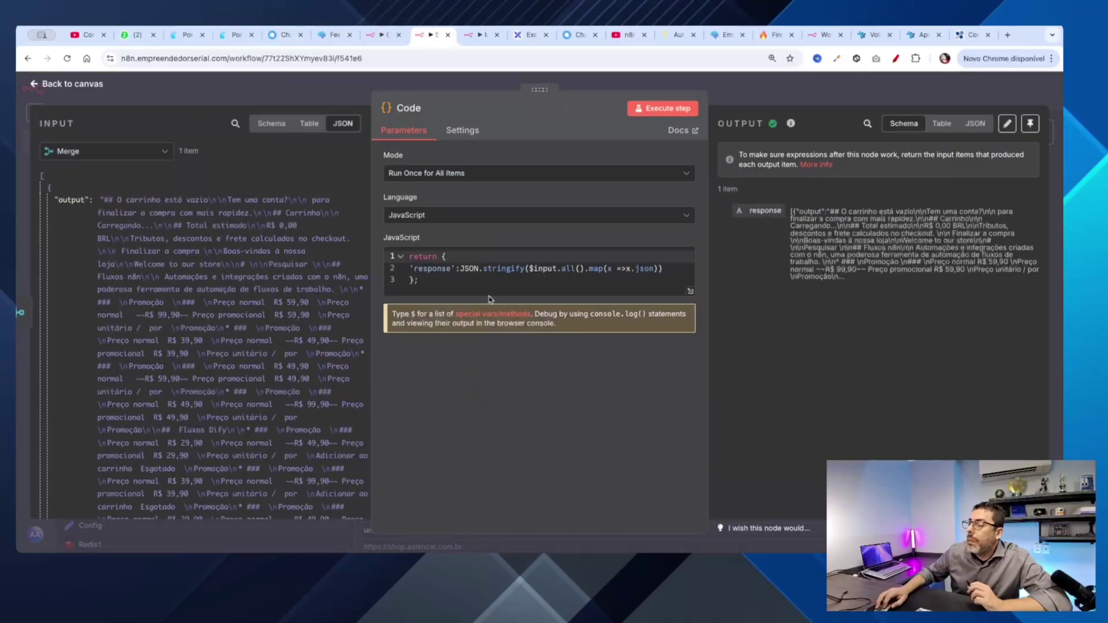
triple_click(666, 268)
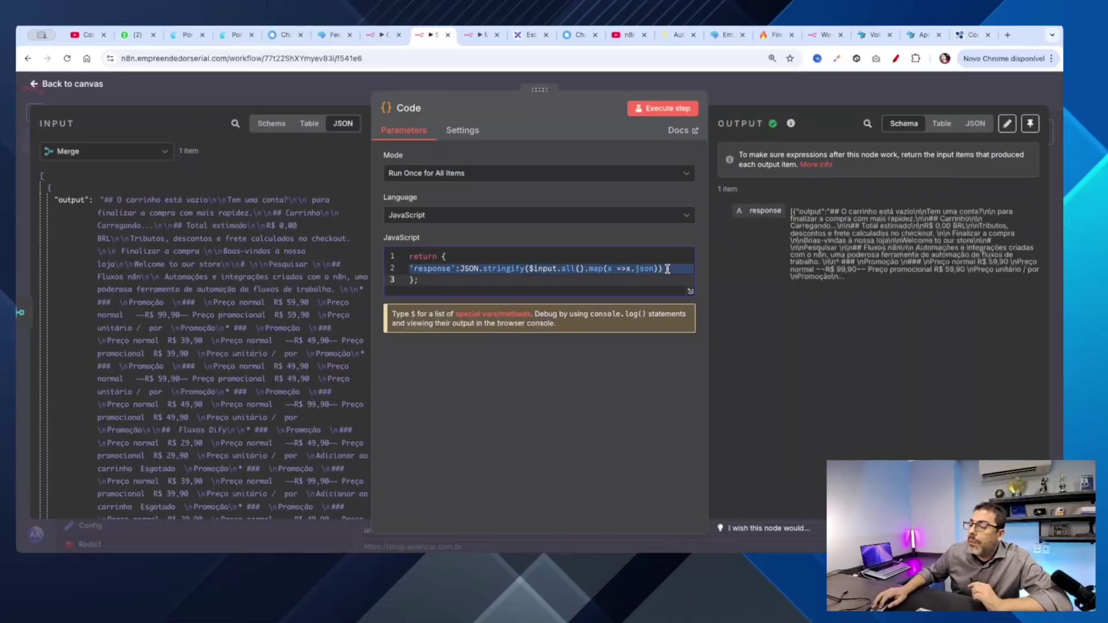
double_click(510, 270)
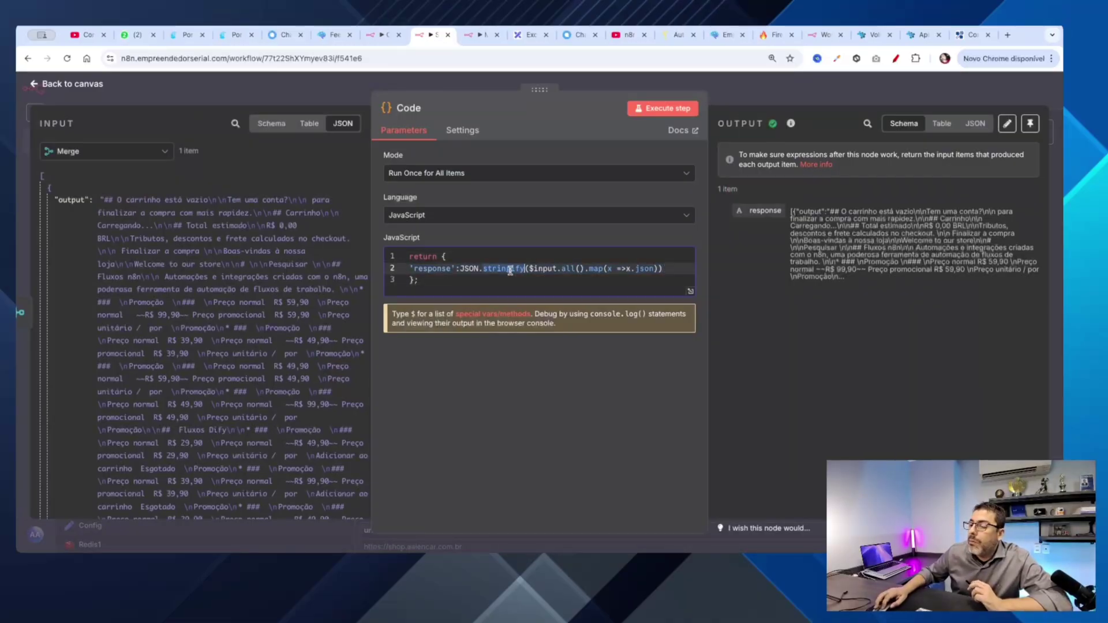
triple_click(406, 270)
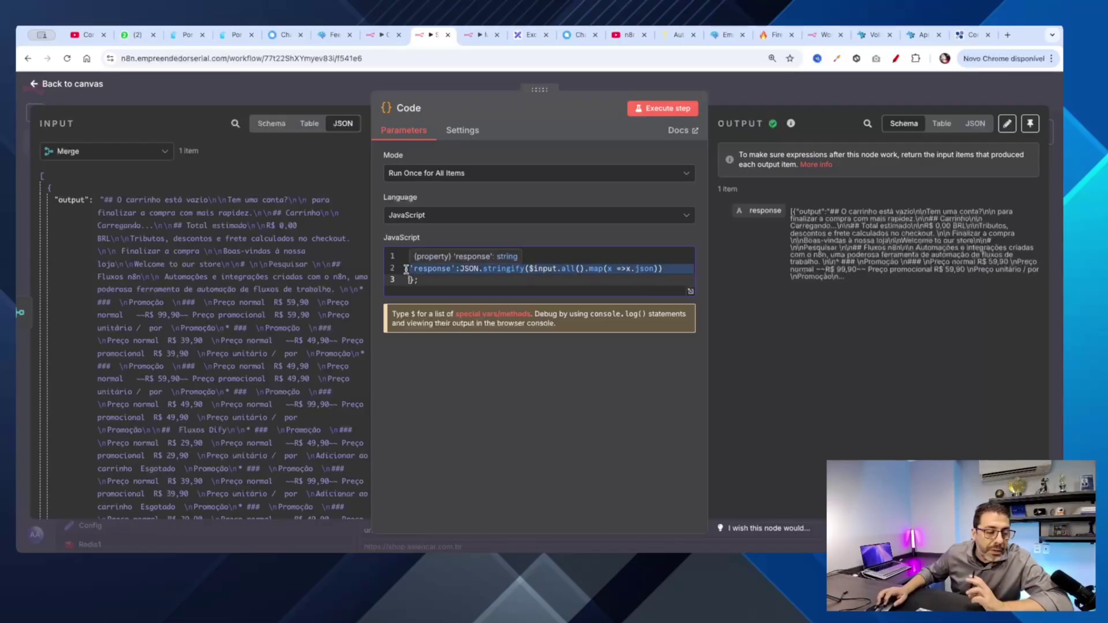
click(500, 268)
double_click(500, 268)
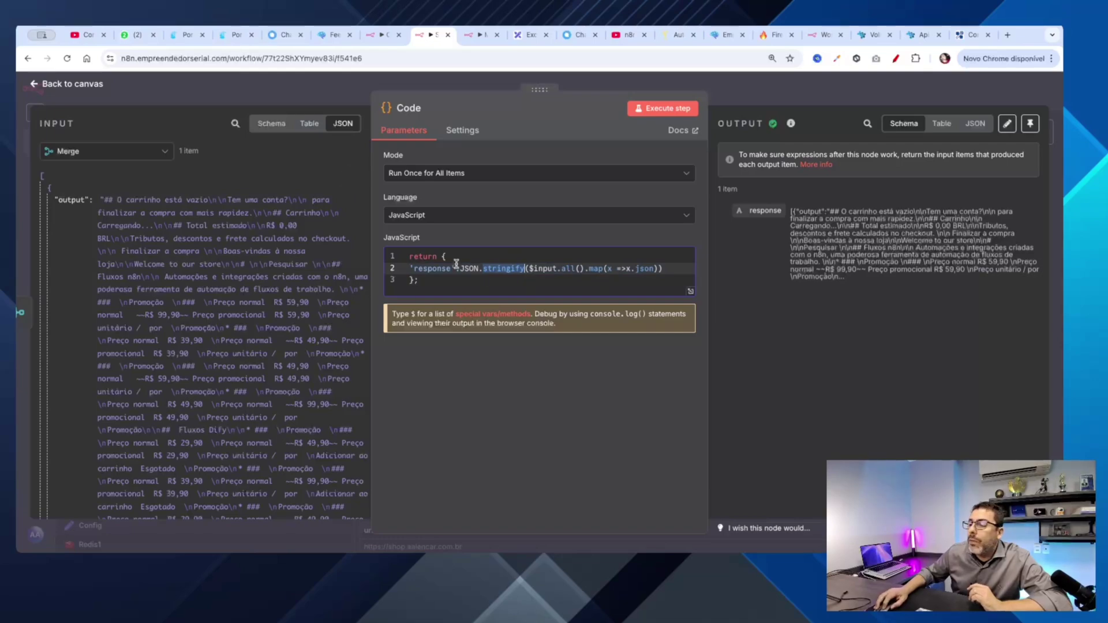
click(35, 84)
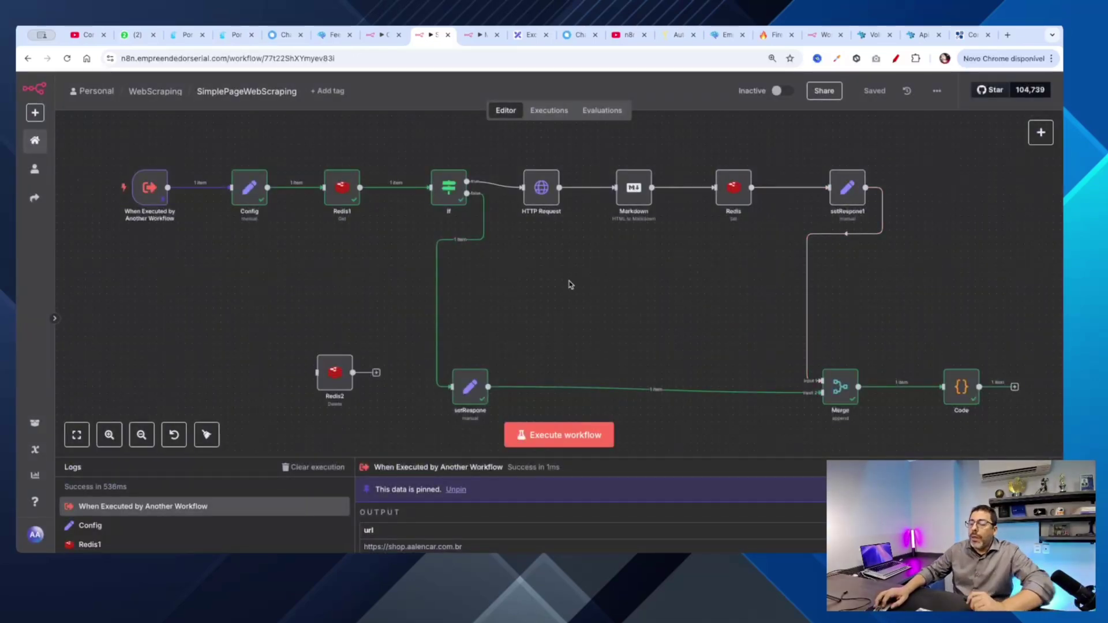
- Move the Redis2 delete node directly below Redis1 and check its parameters
drag(338, 365, 340, 262)
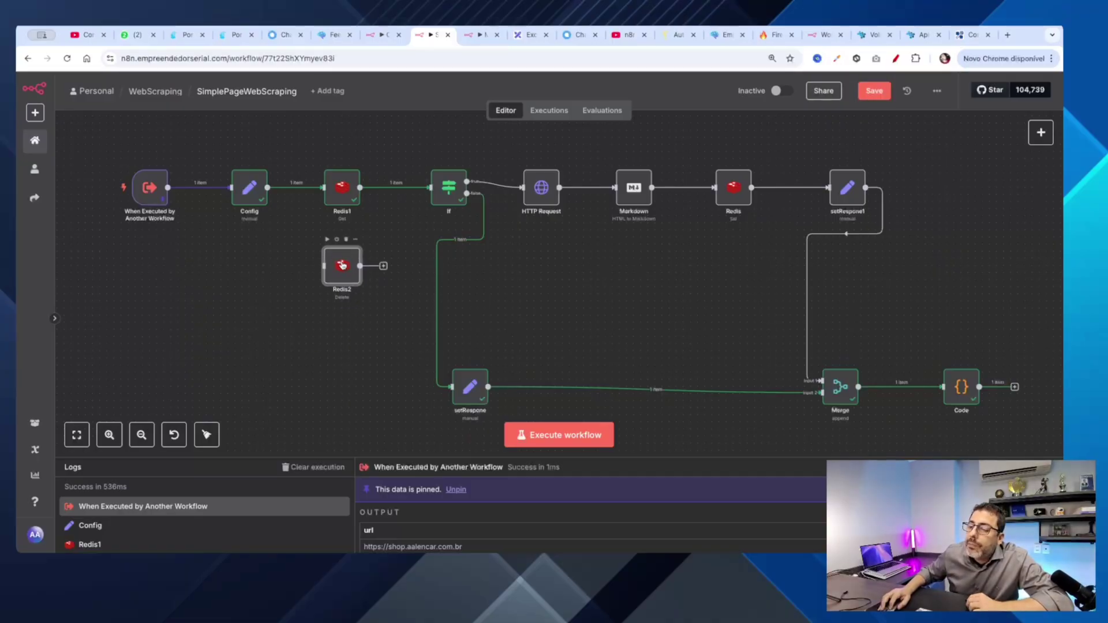
double_click(339, 267)
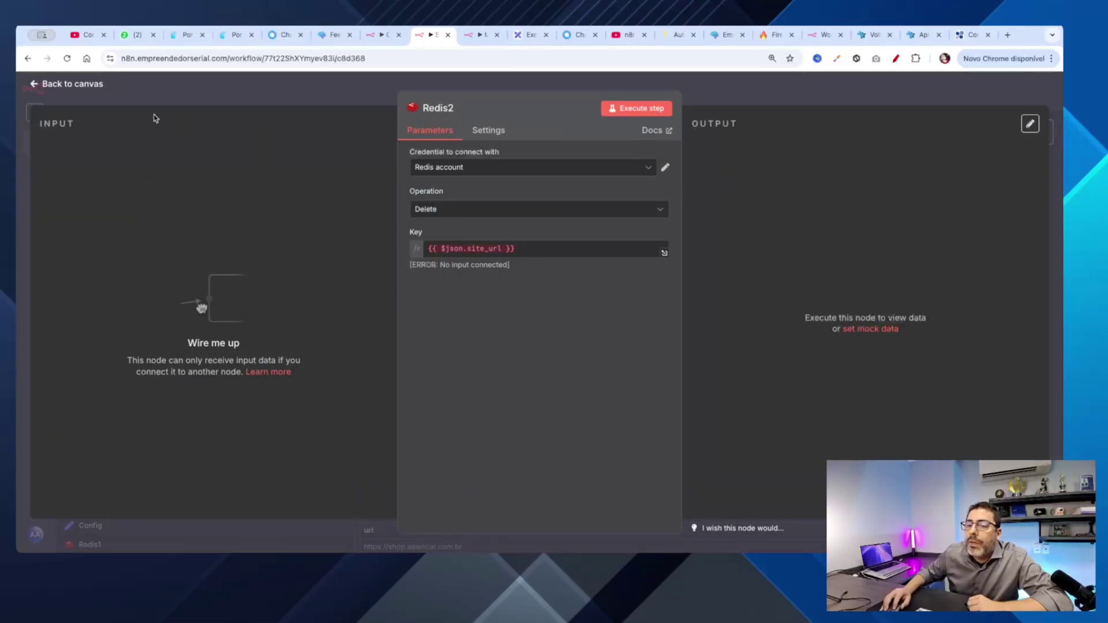
click(36, 86)
- Remove the connection from Config to Redis1, connect Config to Redis2 instead, and save the workflow
click(302, 187)
drag(268, 188, 323, 266)
click(869, 90)
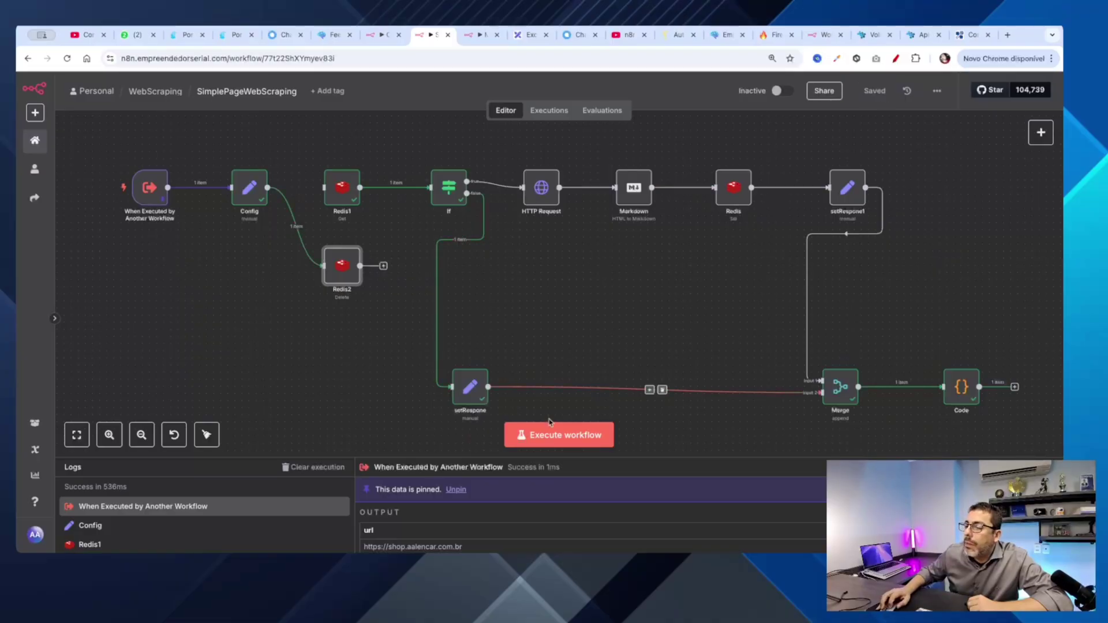
- Run the Redis2 cache deletion, reconnect Config to Redis1 instead of Redis2, and save the workflow
click(548, 434)
mouse_move(303, 229)
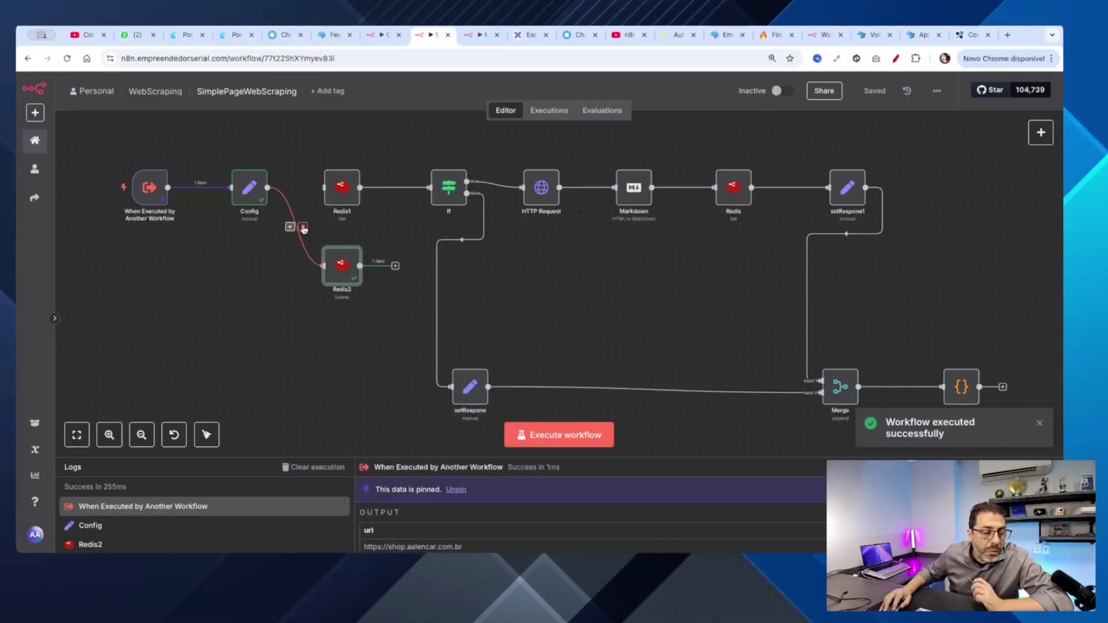
click(303, 229)
mouse_move(301, 190)
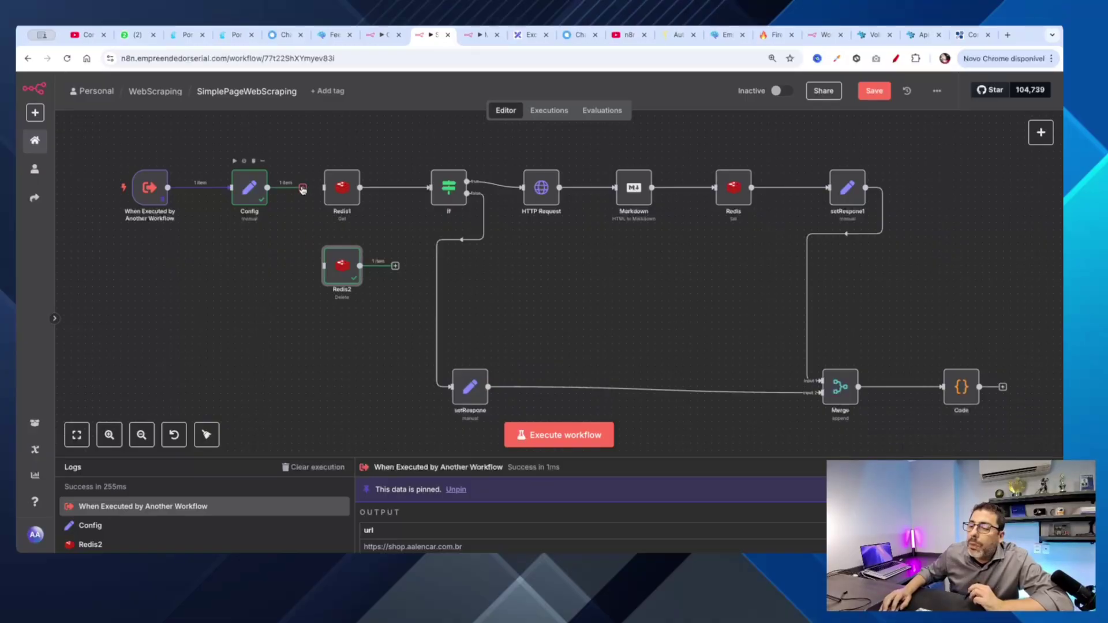
click(877, 95)
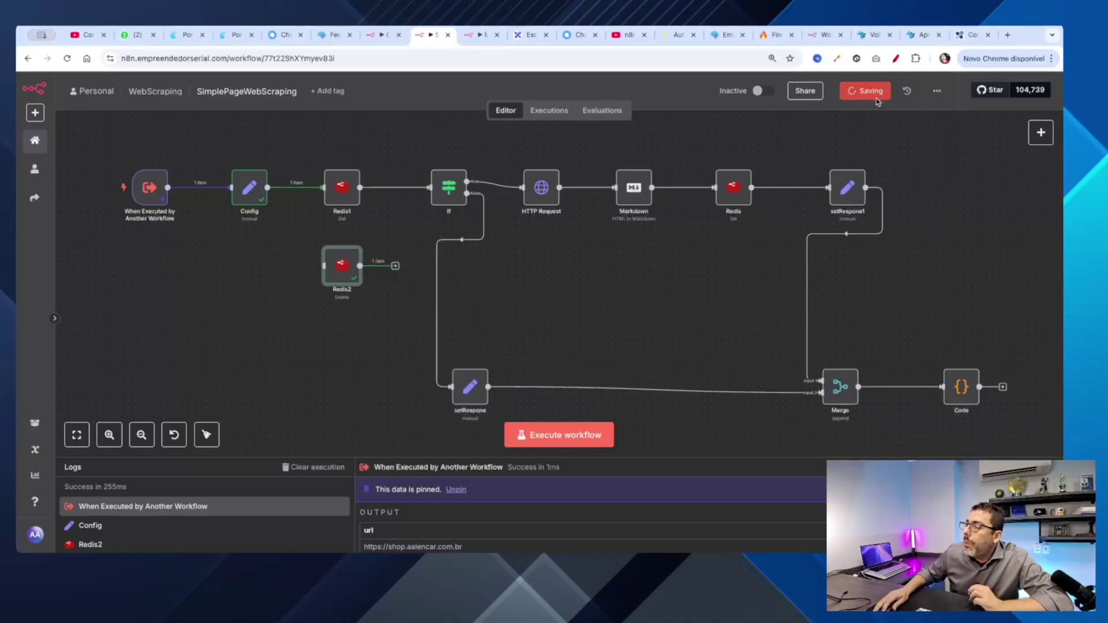
- Execute the SimplePageWebScraping workflow with the cleared cache and inspect the Code node's response output
click(591, 433)
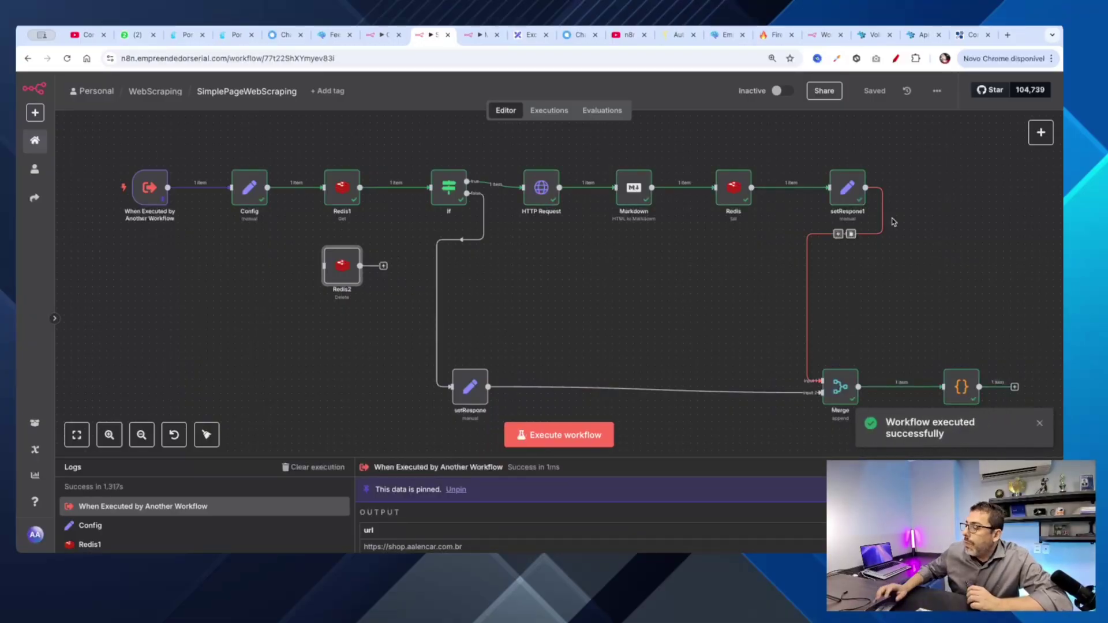
click(967, 389)
double_click(968, 389)
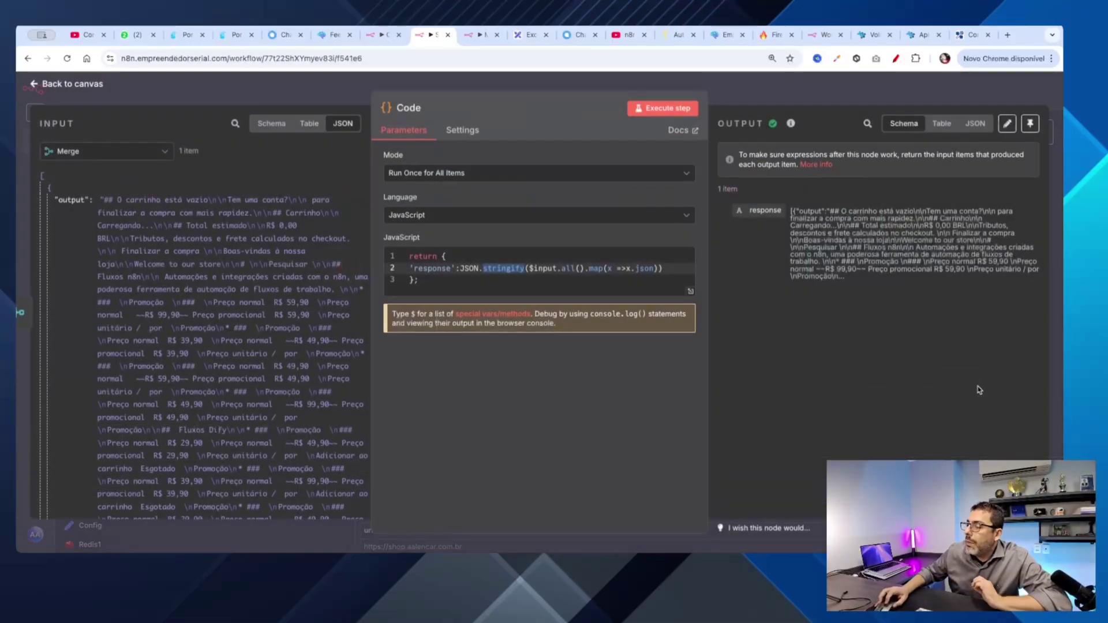
drag(788, 209, 870, 288)
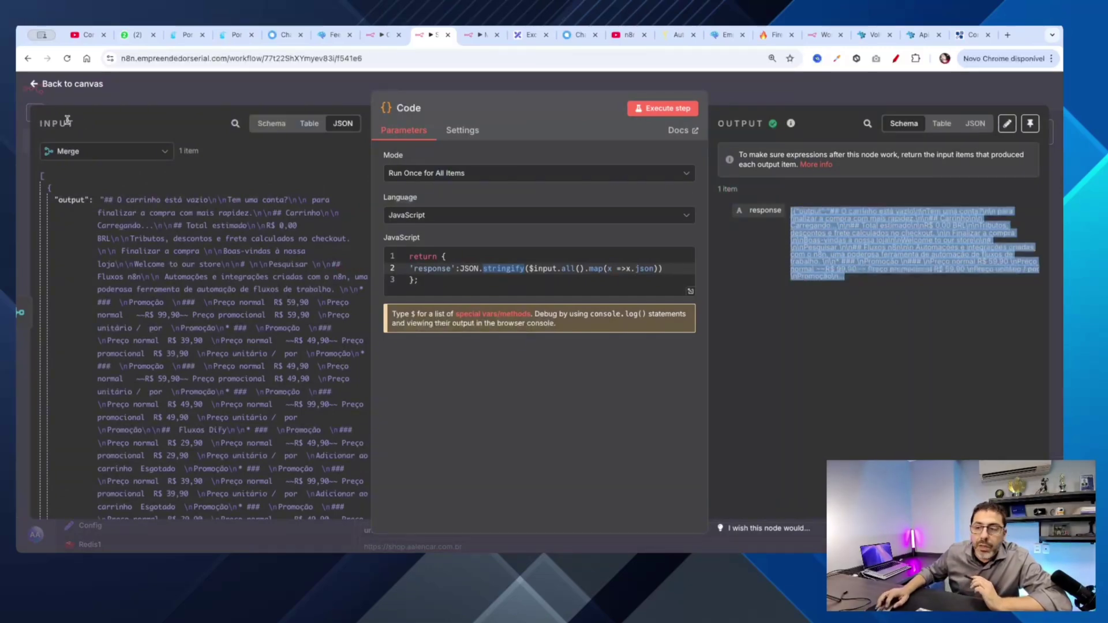
click(41, 85)
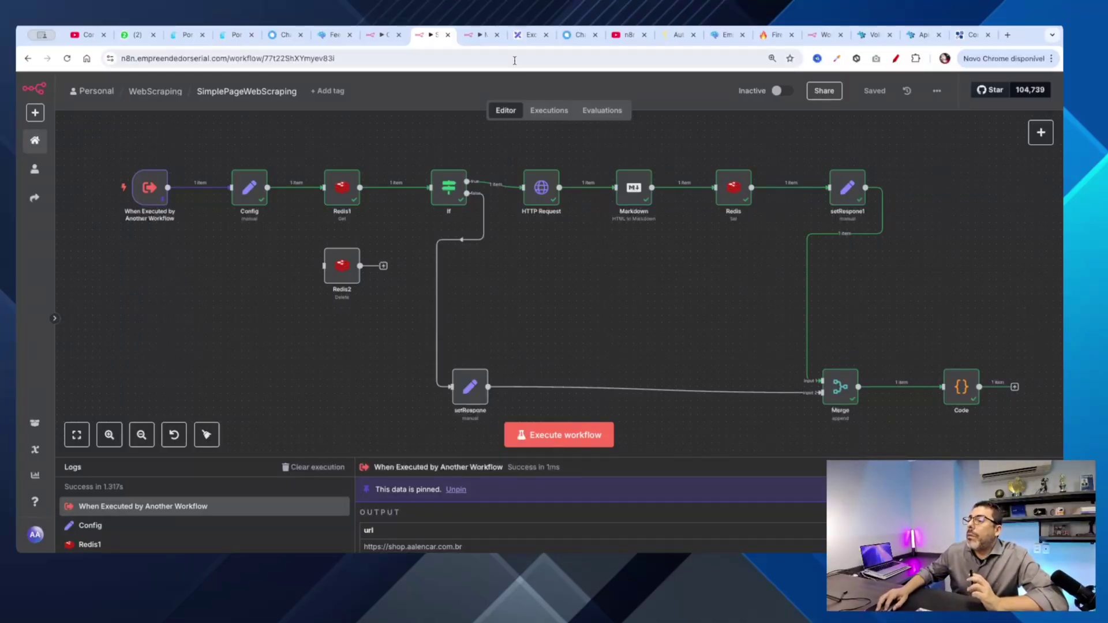
- Switch to Excalidraw and review the static-sites diagram alongside the ConsoleWebScrape and SimplePageWebScraping workflows, dismissing the annotation overlay
click(522, 35)
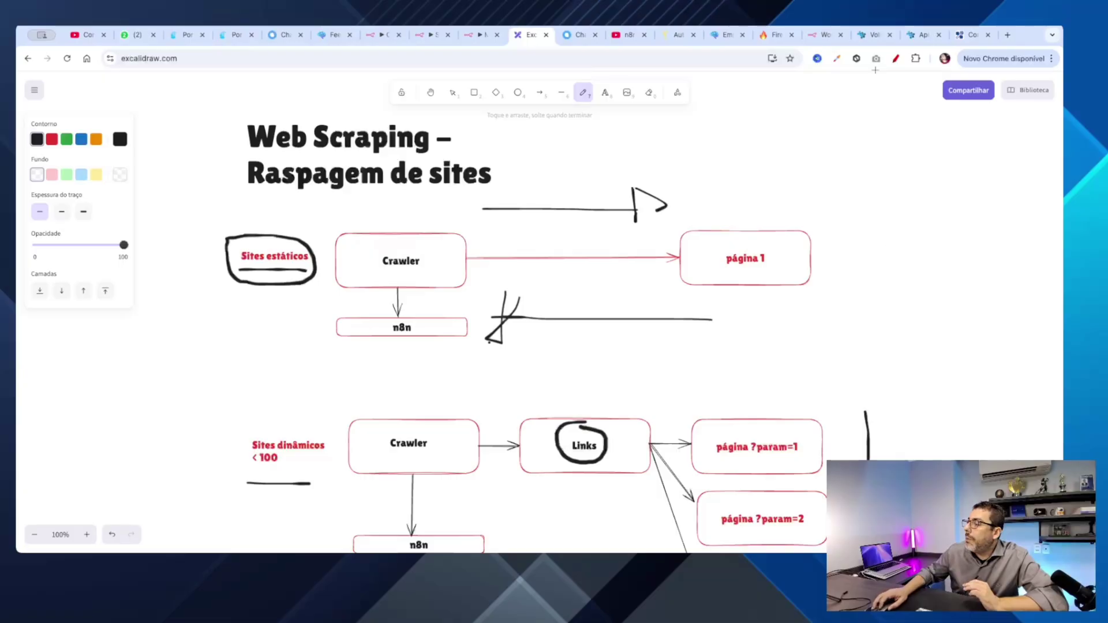
click(896, 58)
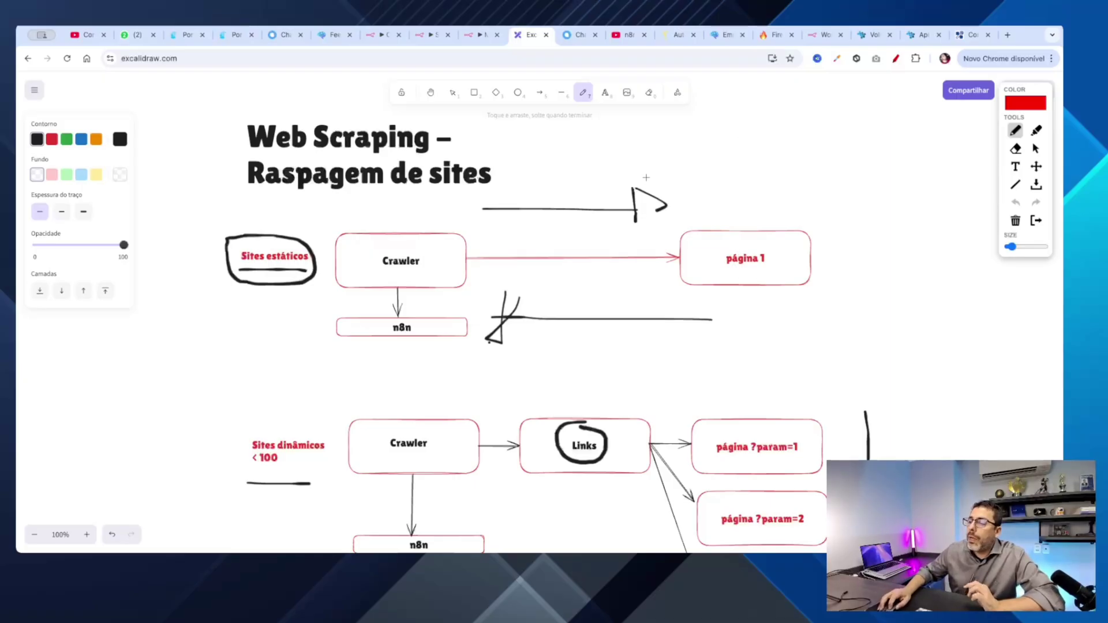
click(382, 34)
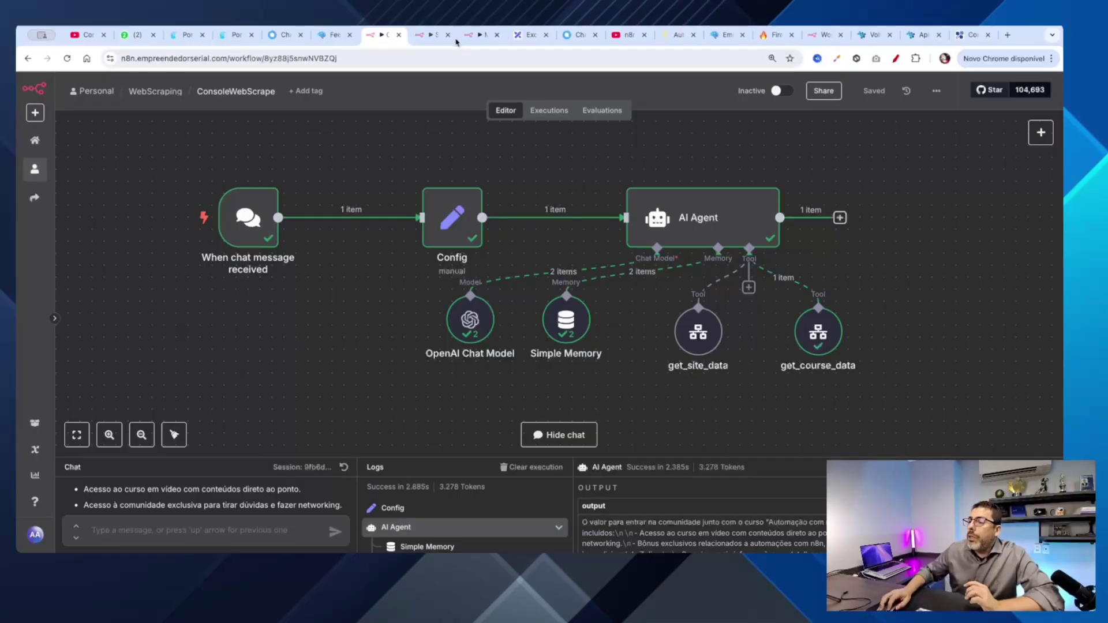
key(ctrl+Tab)
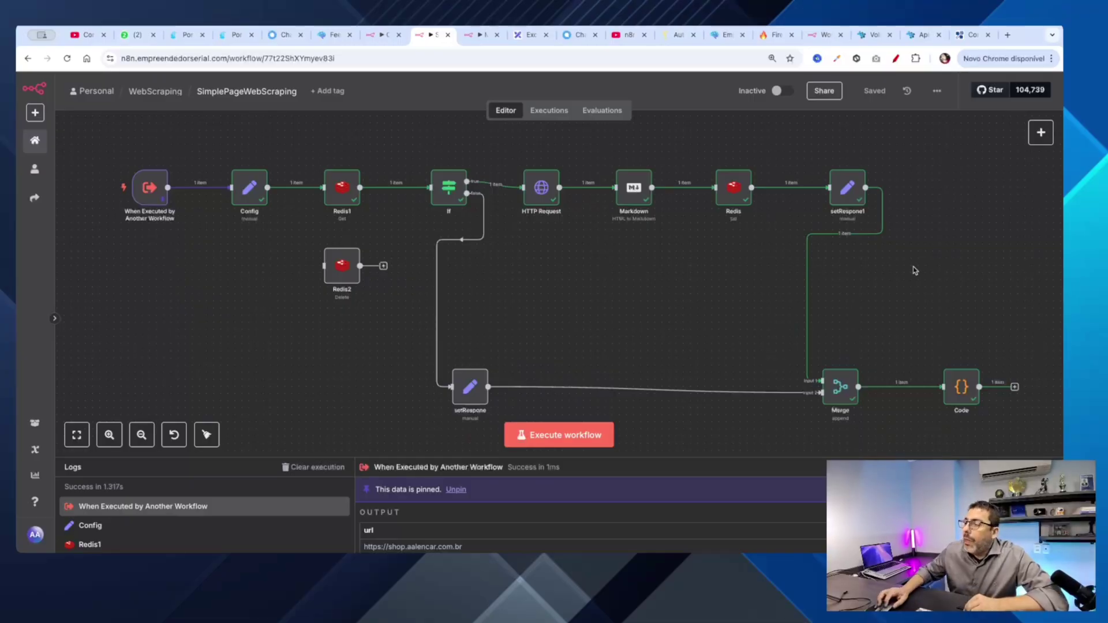
click(523, 36)
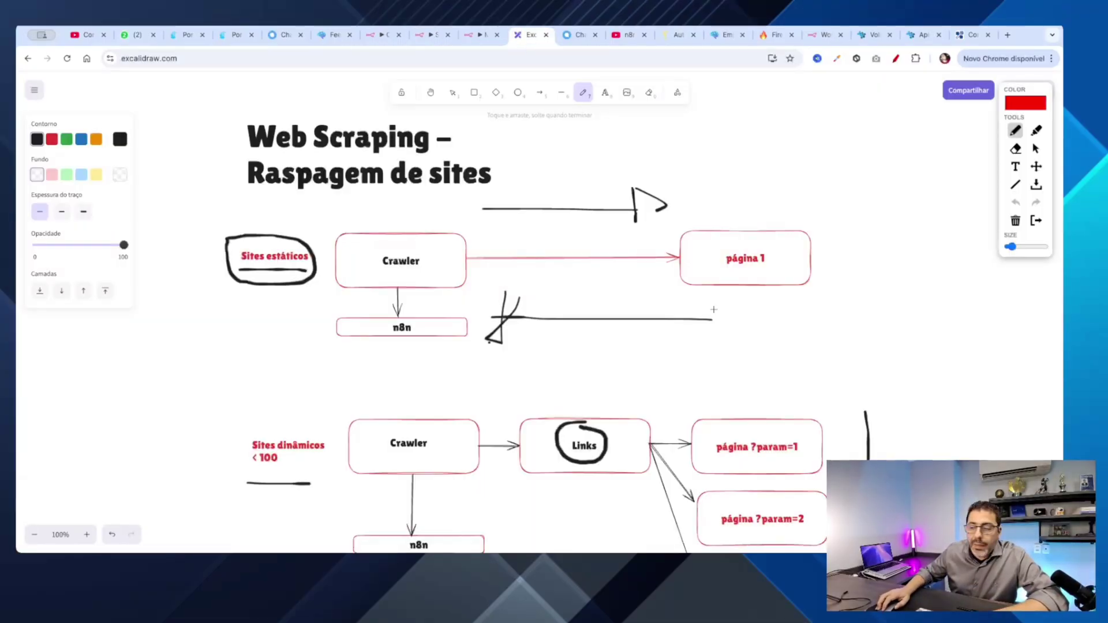
click(881, 157)
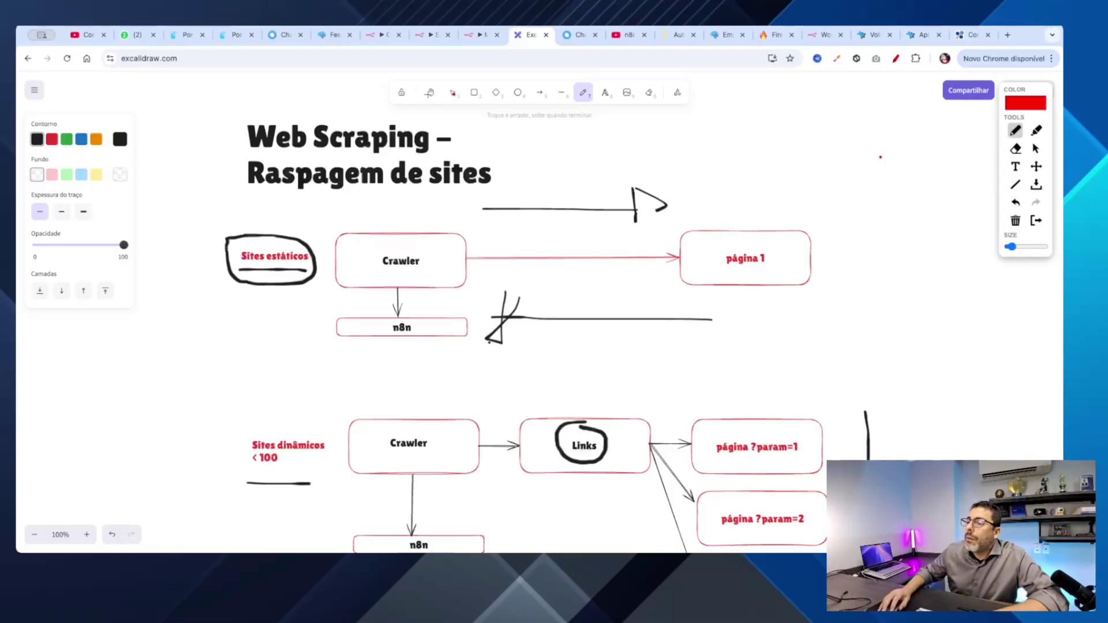
click(894, 58)
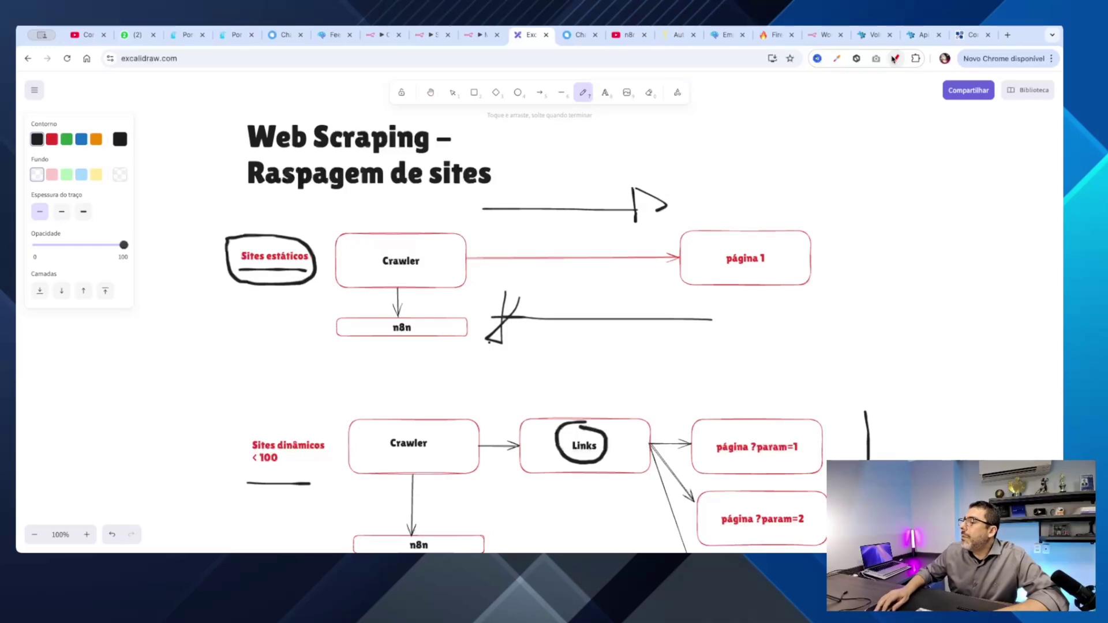
- Draw a black freehand arrow pointing down at the Links box in the "Sites dinâmicos < 100" diagram
click(453, 92)
scroll(670, 204, down, 3)
scroll(670, 204, down, 3)
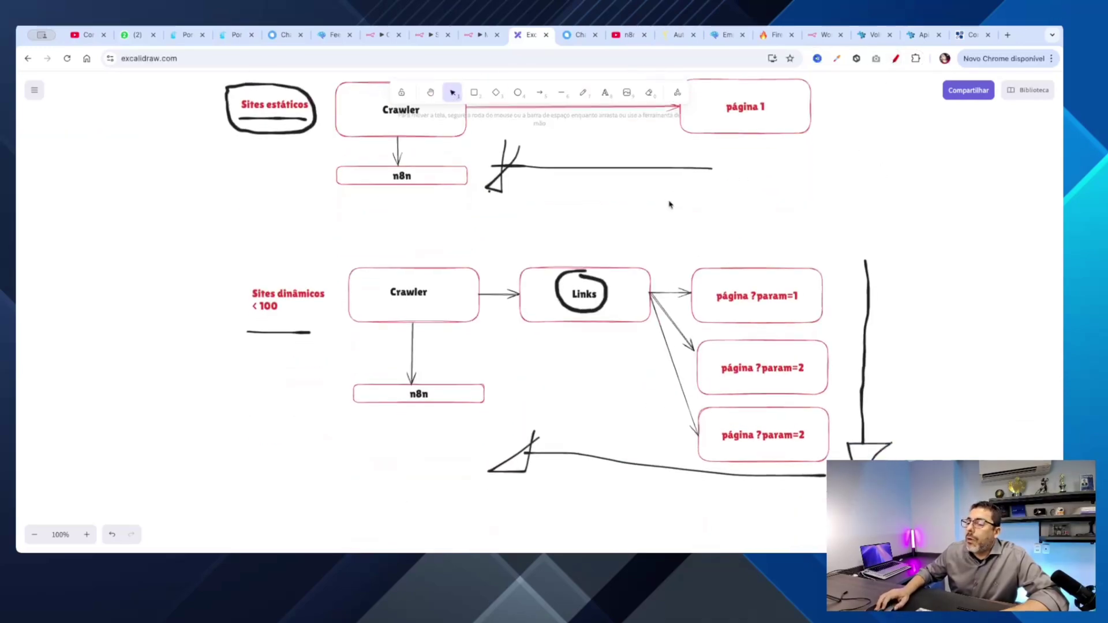
scroll(670, 205, down, 1)
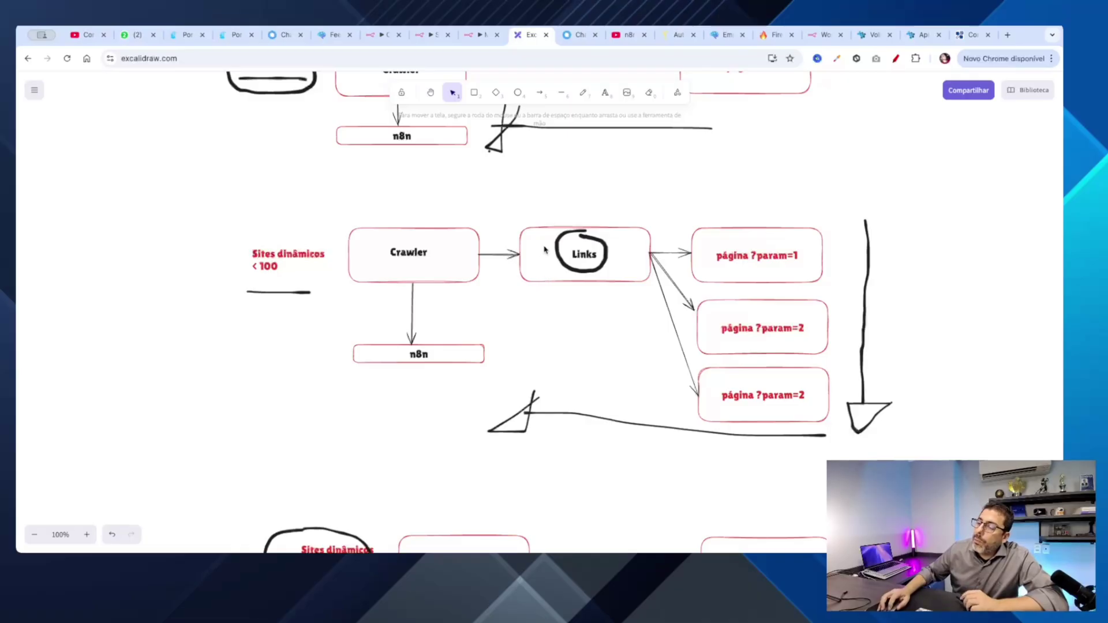
scroll(725, 208, up, 1)
scroll(726, 209, down, 1)
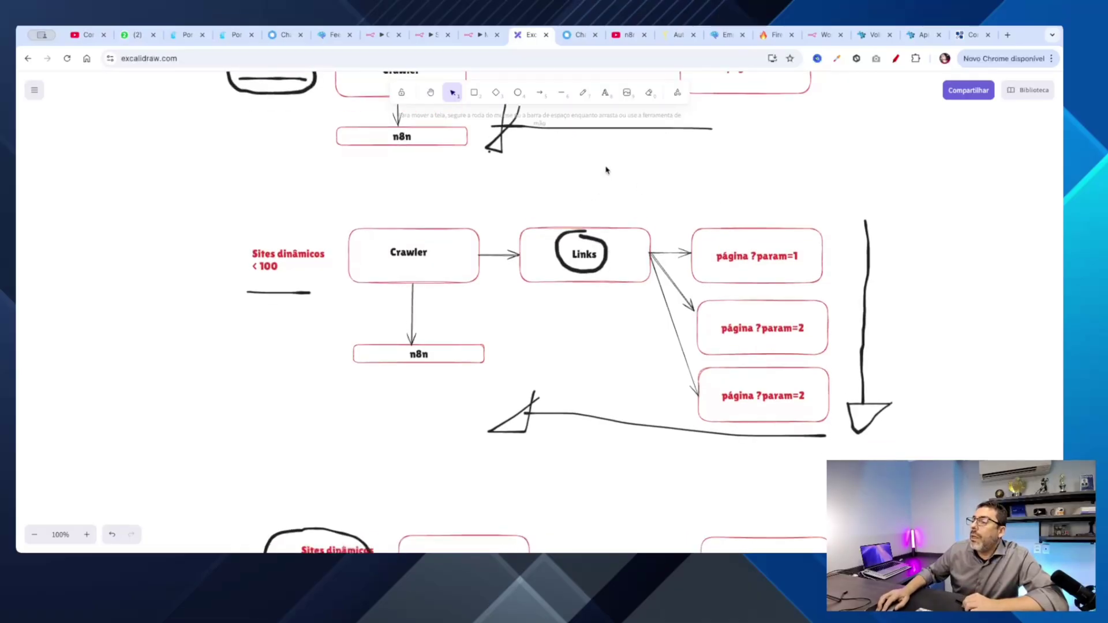
click(582, 96)
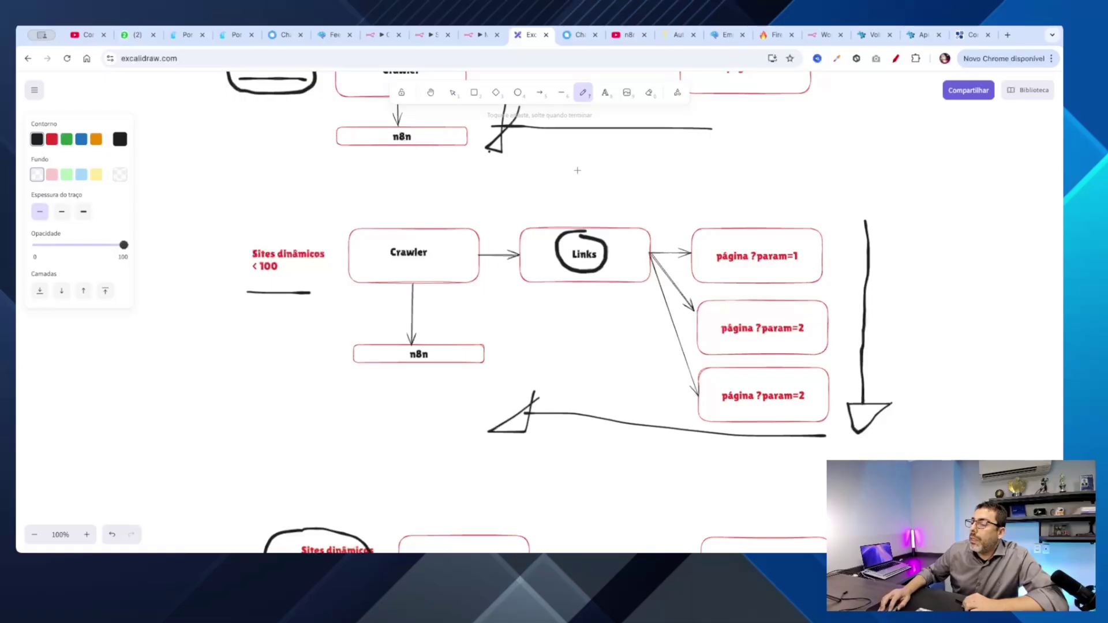
mouse_move(581, 156)
mouse_down()
mouse_move(576, 226)
mouse_move(597, 199)
mouse_move(567, 201)
mouse_up()
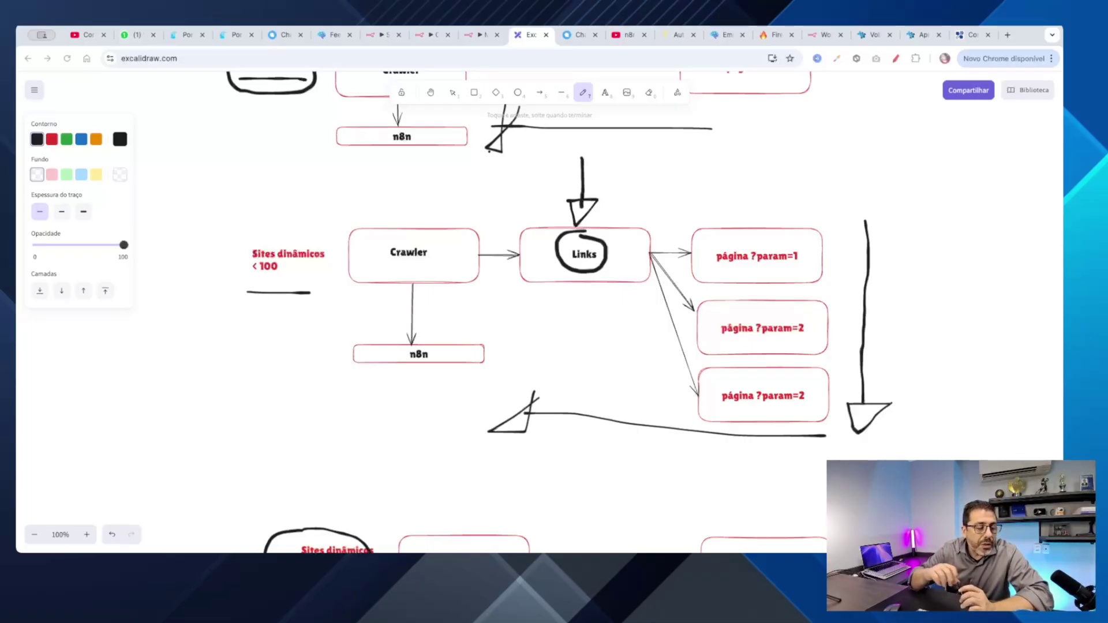
- Switch to the MultiPageWebScraping workflow and inspect the input schema of its When Executed by Another Workflow trigger
click(440, 42)
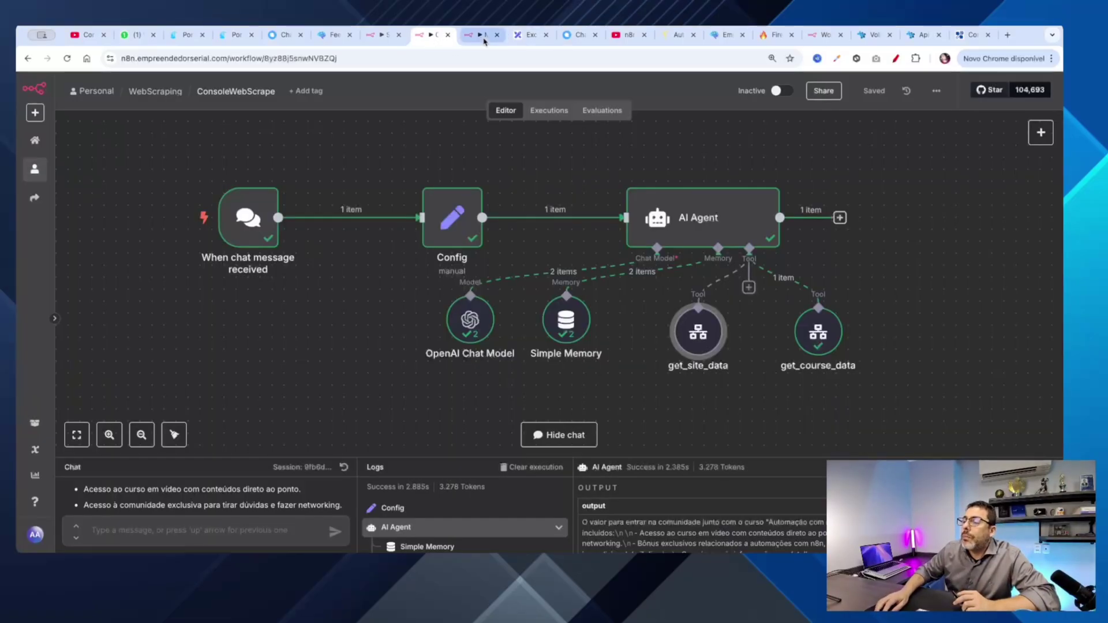
click(476, 40)
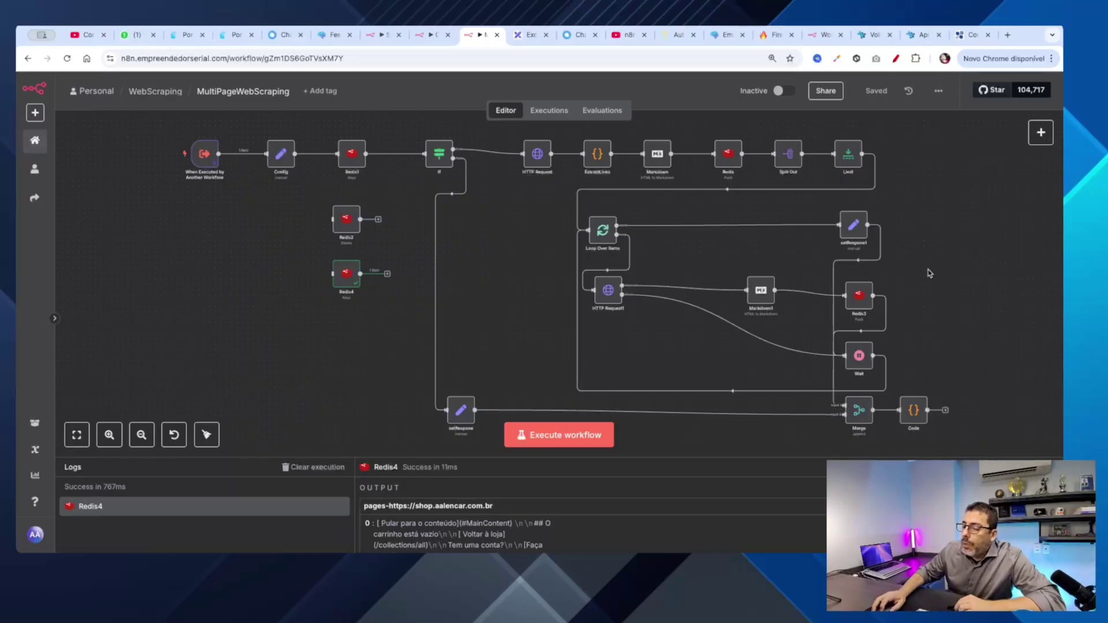
click(77, 434)
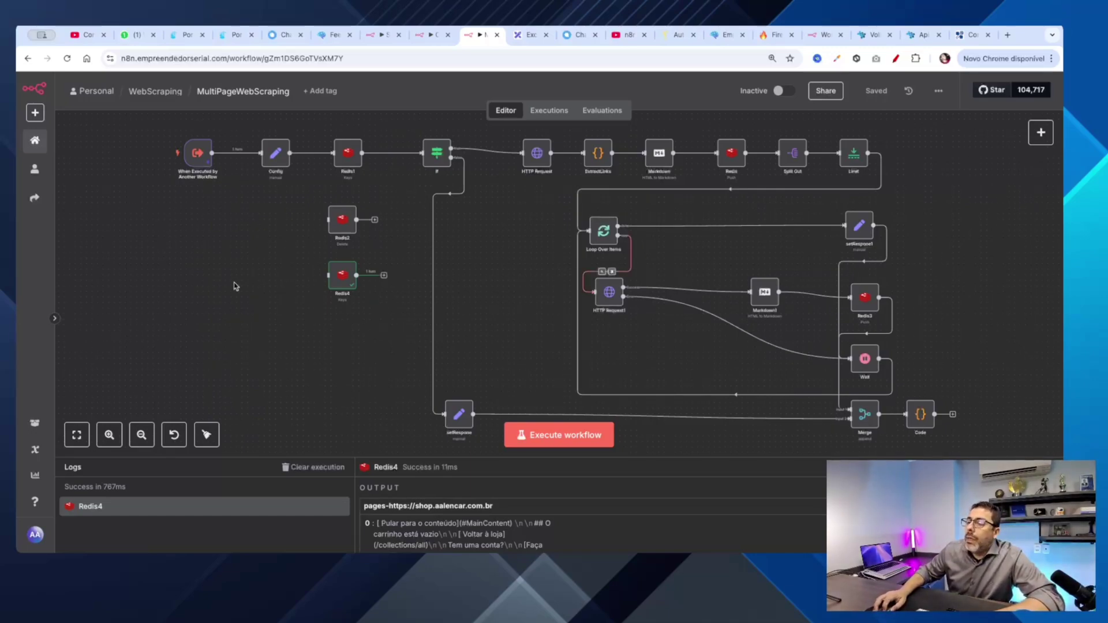
double_click(198, 155)
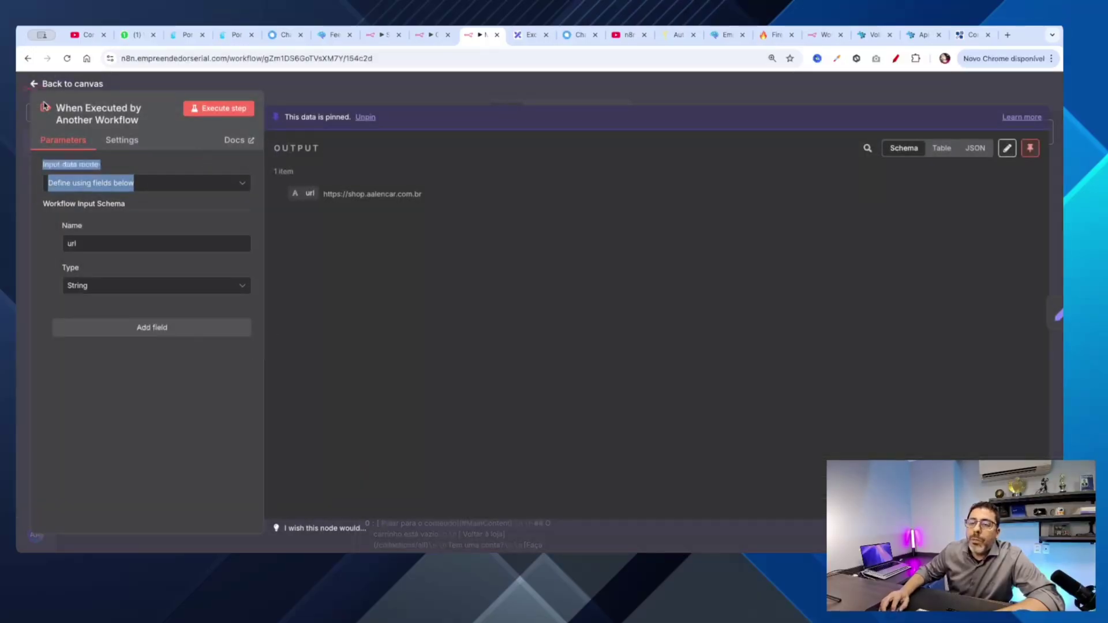
click(34, 85)
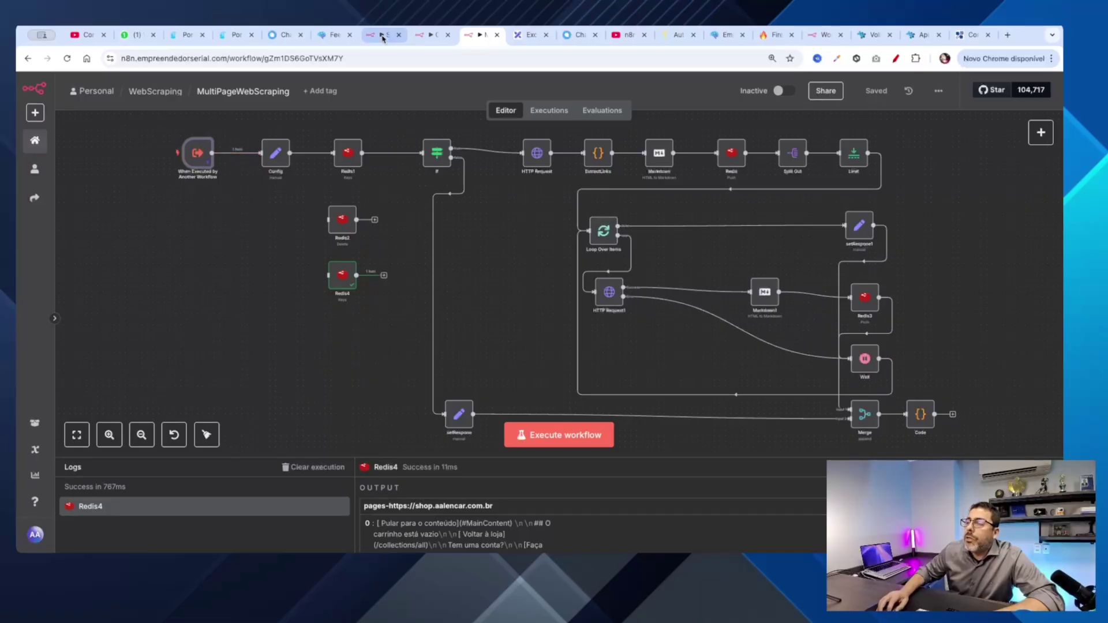
- Check the get_site_data tool's settings in ConsoleWebScrape, highlighting the url workflow input
click(431, 34)
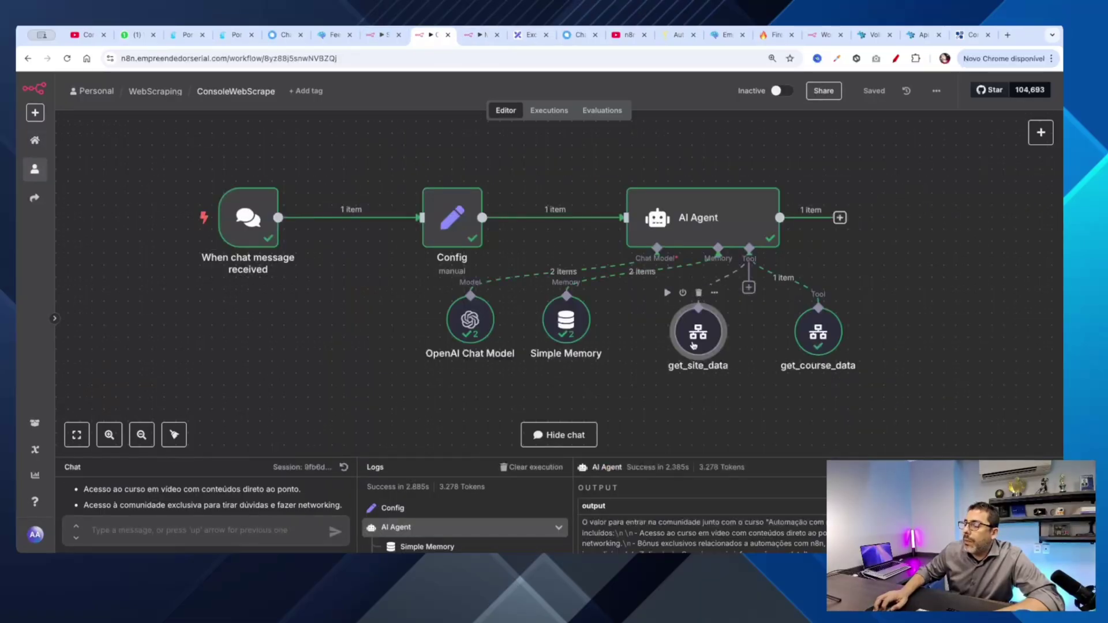
double_click(692, 345)
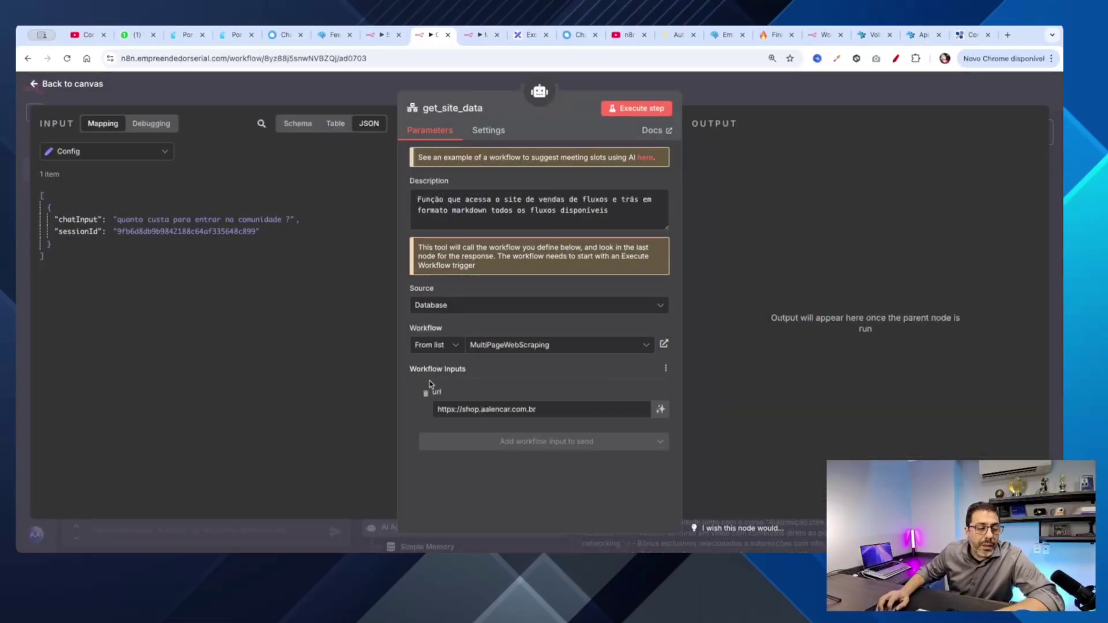
triple_click(547, 409)
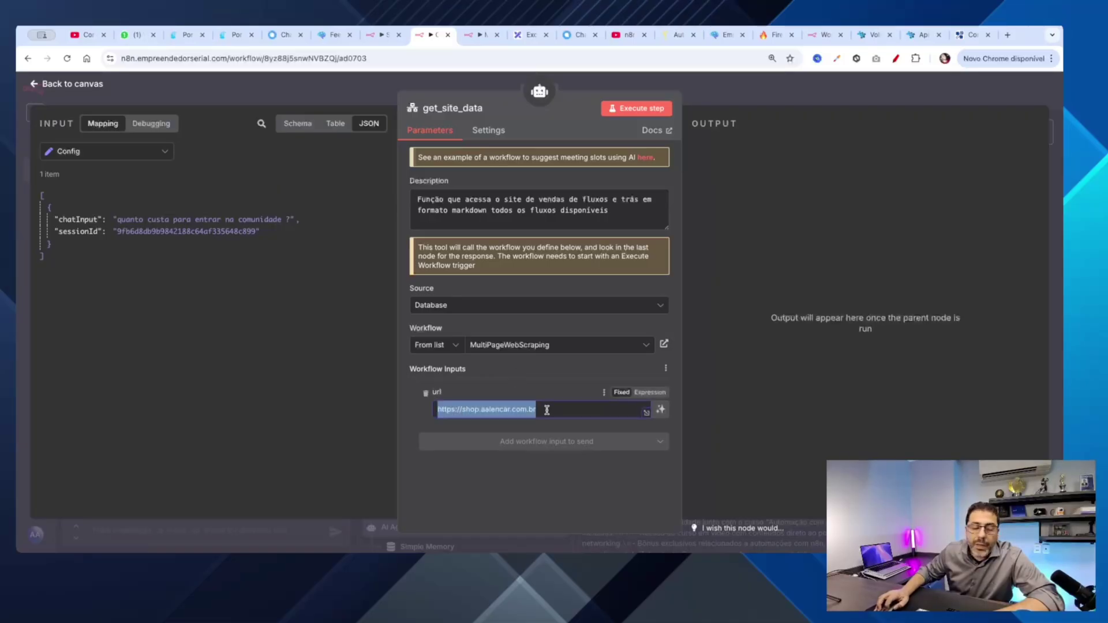
click(33, 85)
- Inspect the Redis1 node in MultiPageWebScraping, circle its Key Pattern and Get Values settings in red, and dismiss the annotation
click(473, 38)
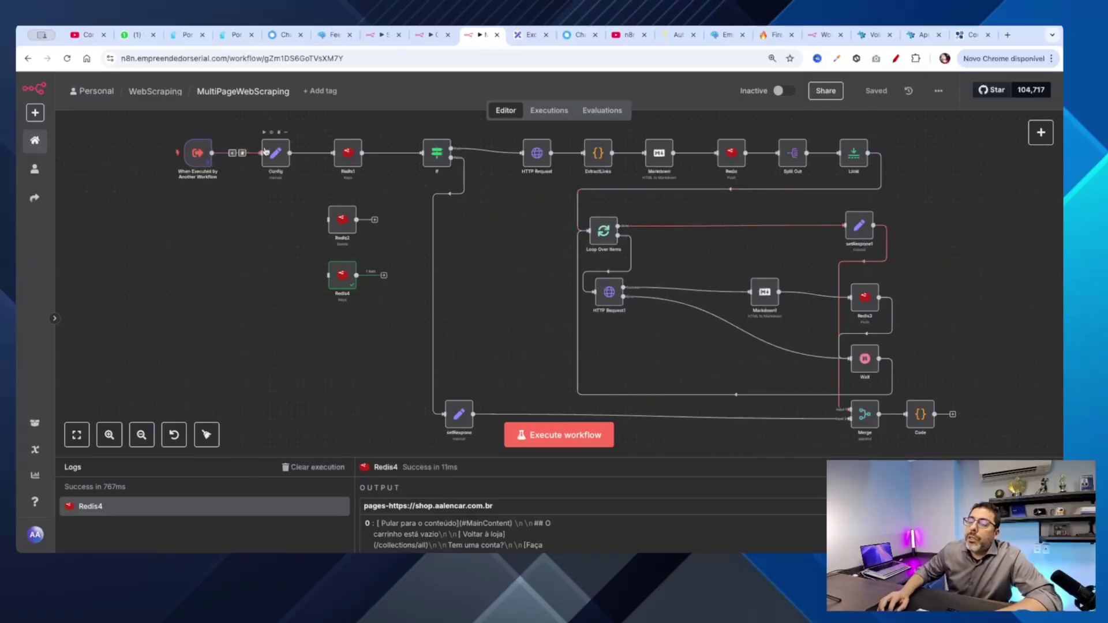
double_click(349, 154)
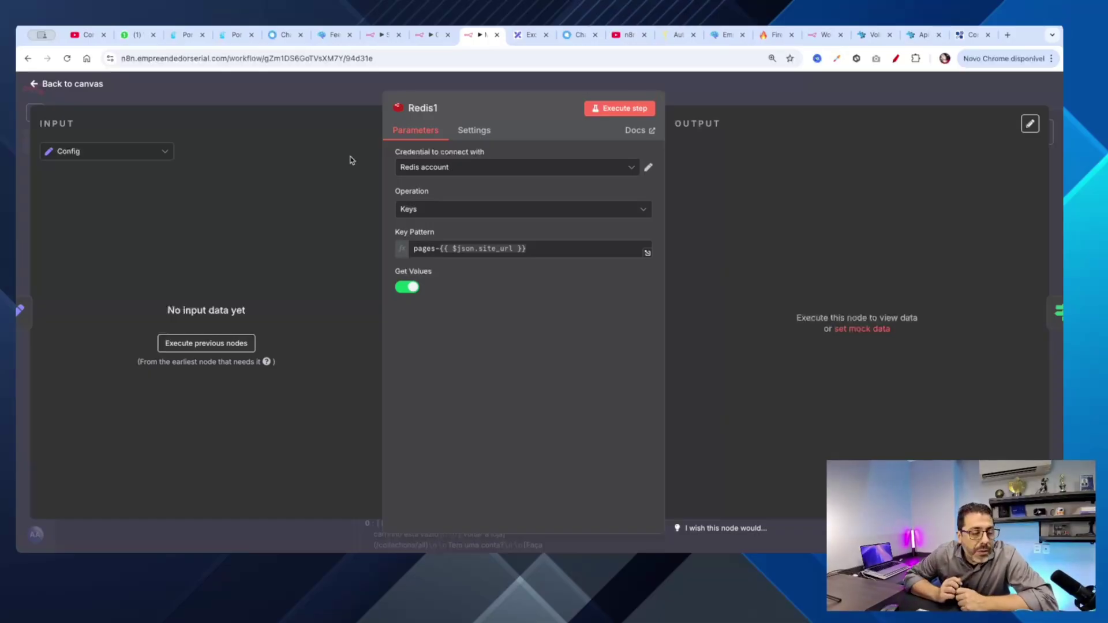
click(896, 59)
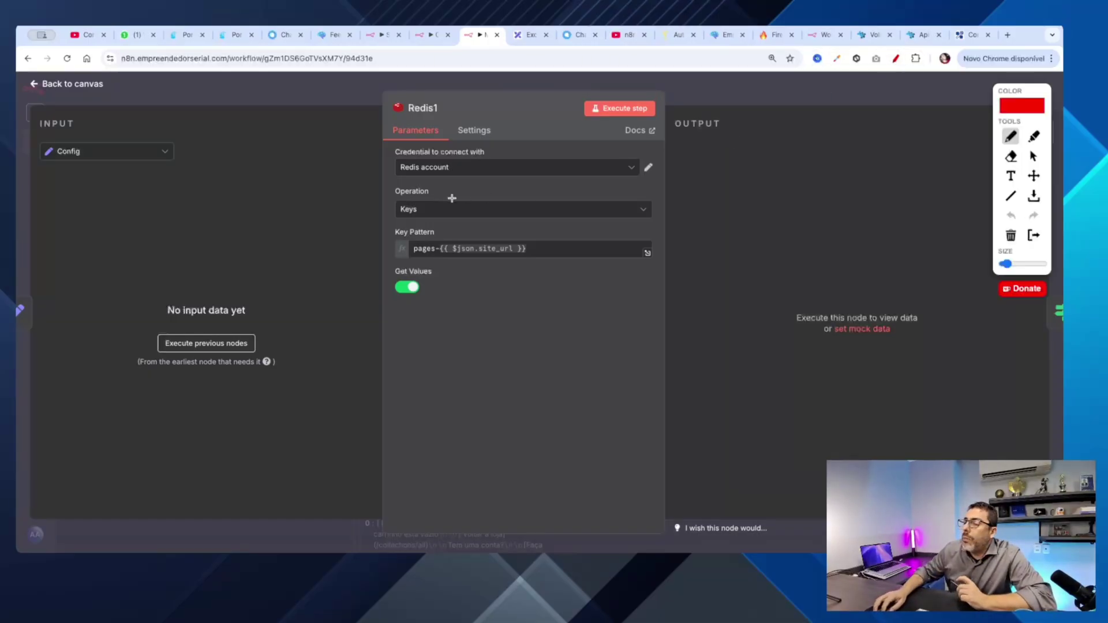
mouse_move(404, 224)
mouse_down()
mouse_move(398, 318)
mouse_move(430, 213)
mouse_move(374, 224)
mouse_up()
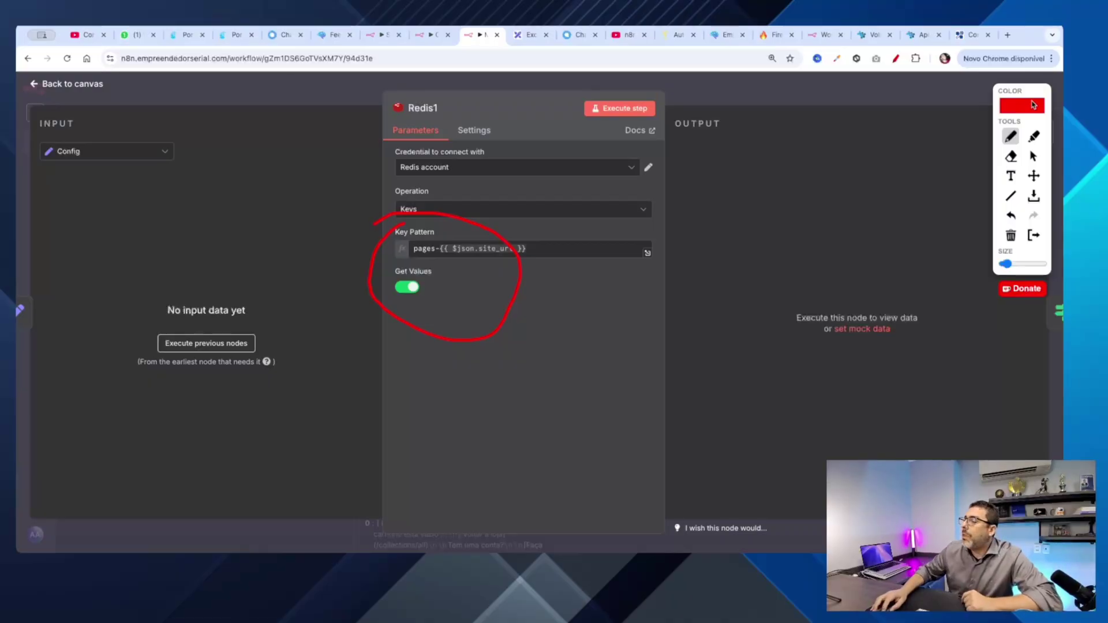
click(895, 59)
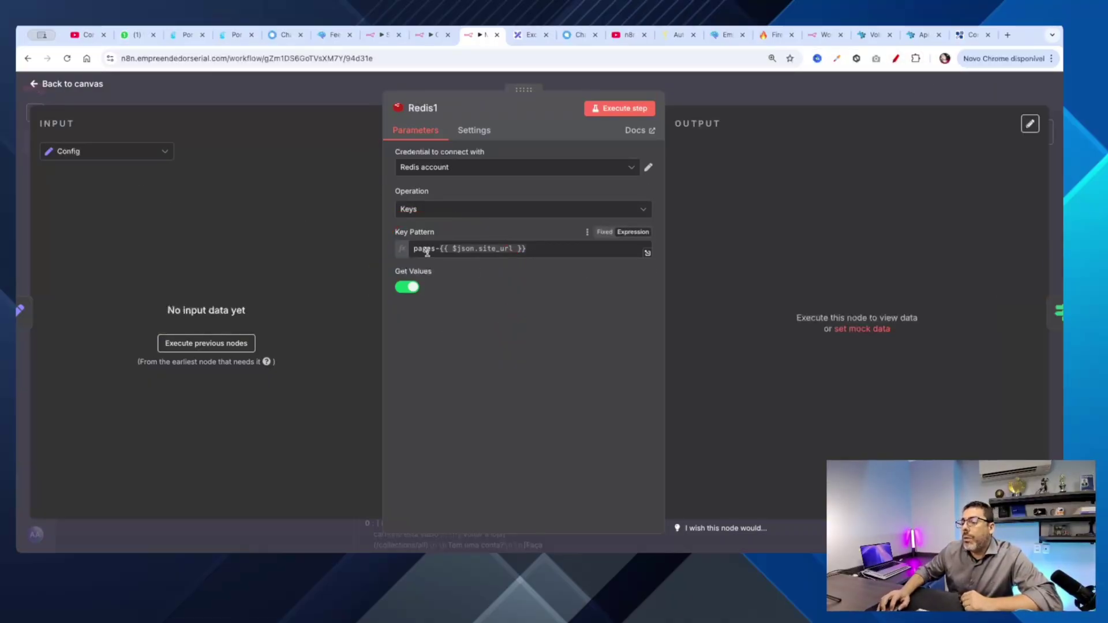
- Circle the Redis1 key pattern expression in red, dismiss the mark, and return to the canvas
click(895, 59)
mouse_move(412, 222)
mouse_down()
mouse_move(408, 274)
mouse_move(504, 226)
mouse_up()
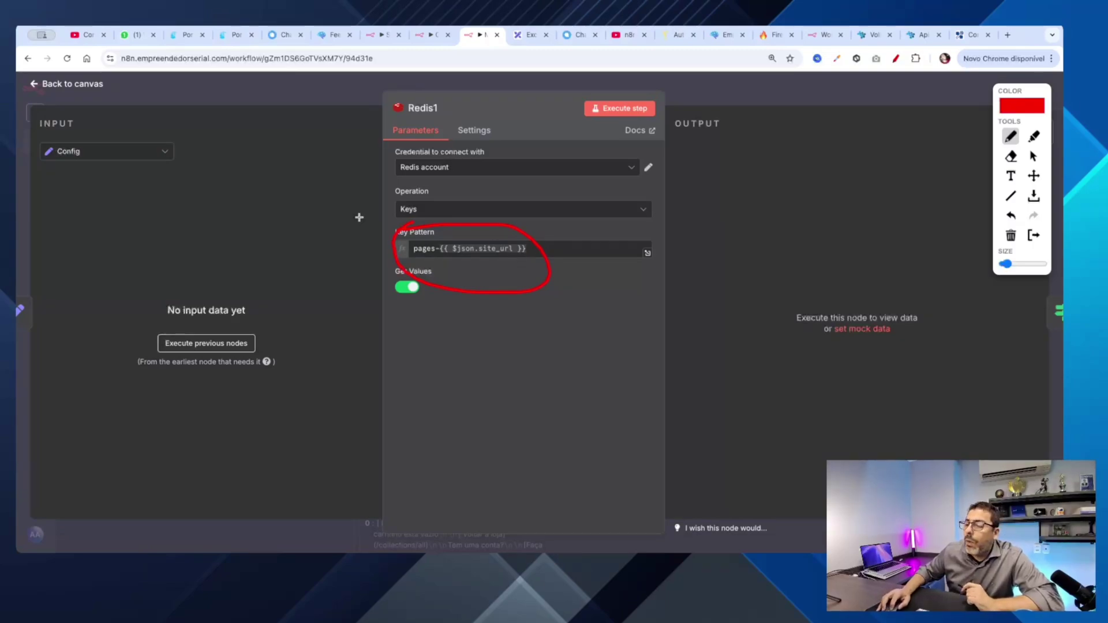
click(896, 59)
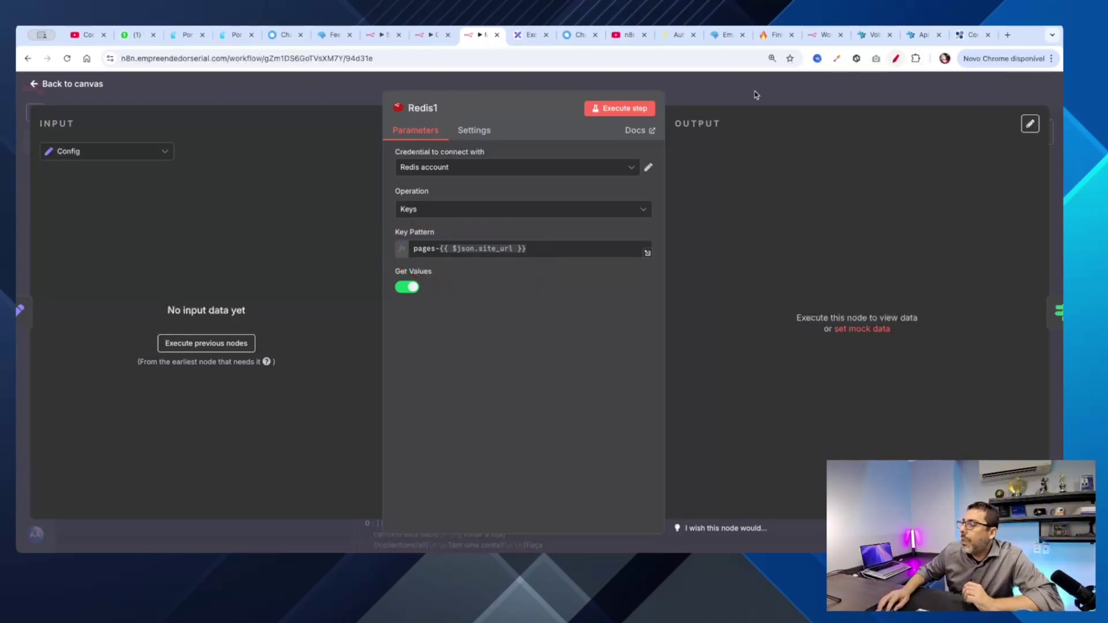
click(34, 84)
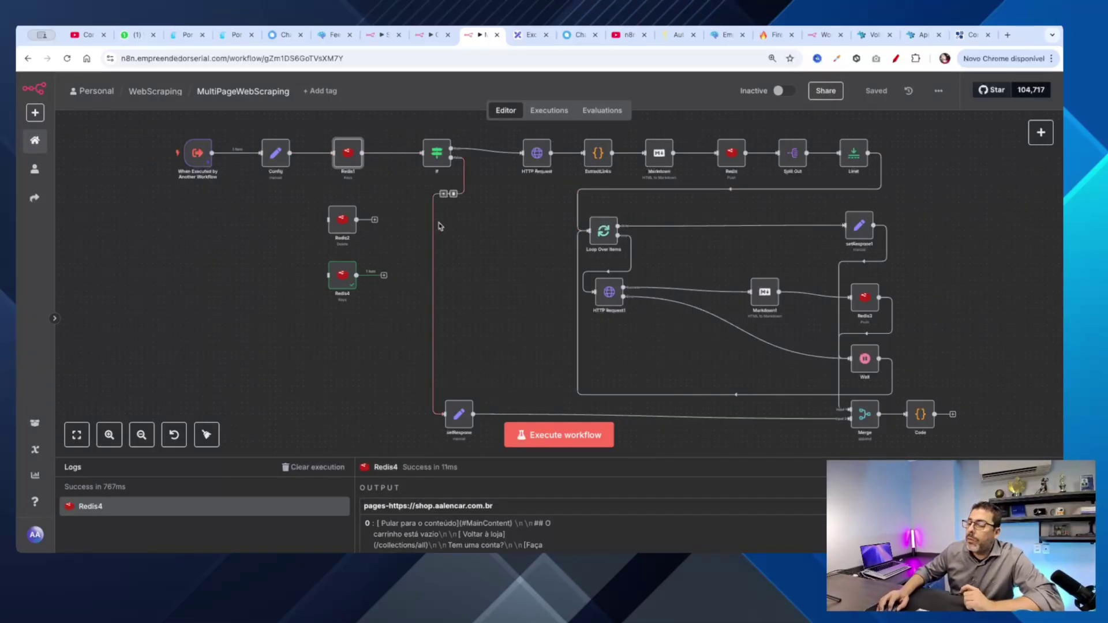
- Check the If node's condition, trace its two output branches with red arrows to HTTP Request and setResponse, and clear the annotation
double_click(436, 154)
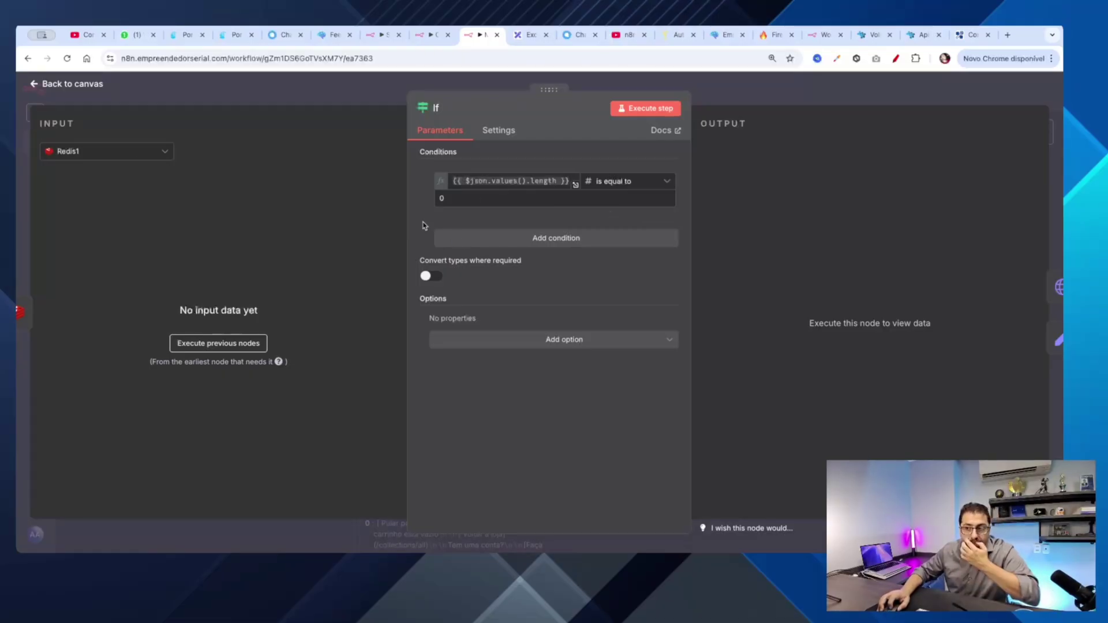
click(36, 86)
click(896, 59)
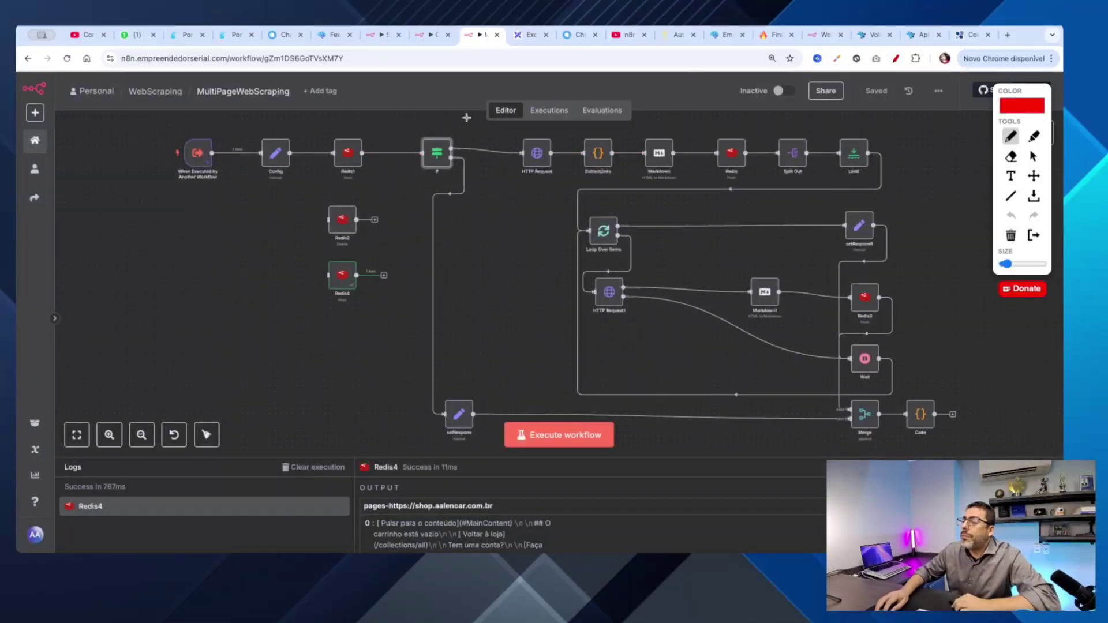
mouse_move(410, 125)
mouse_down()
mouse_move(516, 134)
mouse_move(494, 138)
mouse_up()
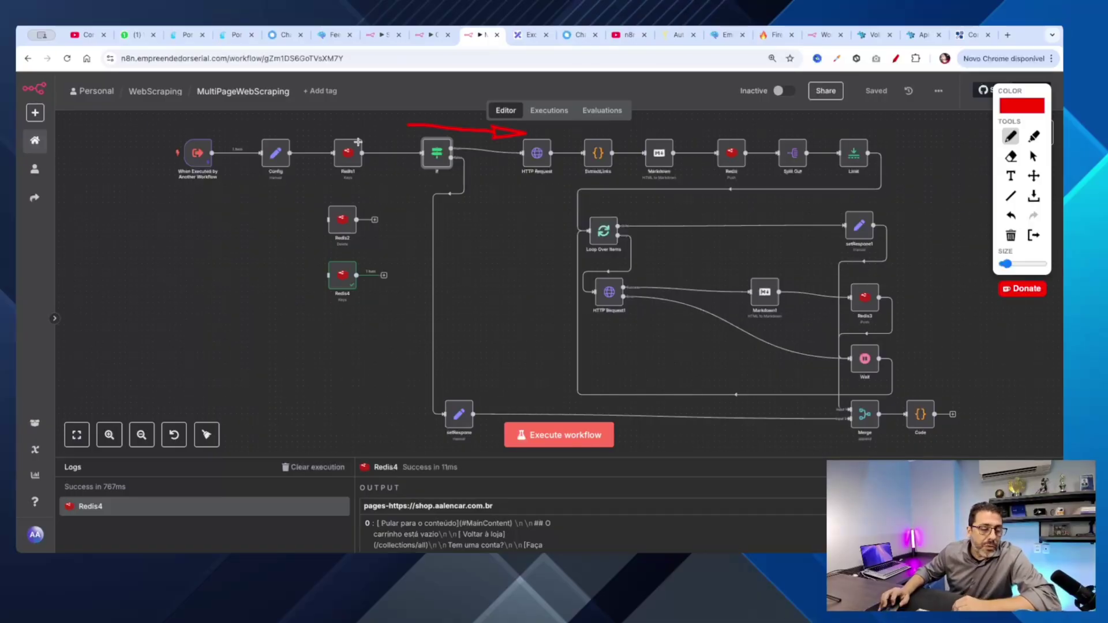
mouse_move(407, 140)
mouse_down()
mouse_move(394, 389)
mouse_move(490, 386)
mouse_move(493, 404)
mouse_up()
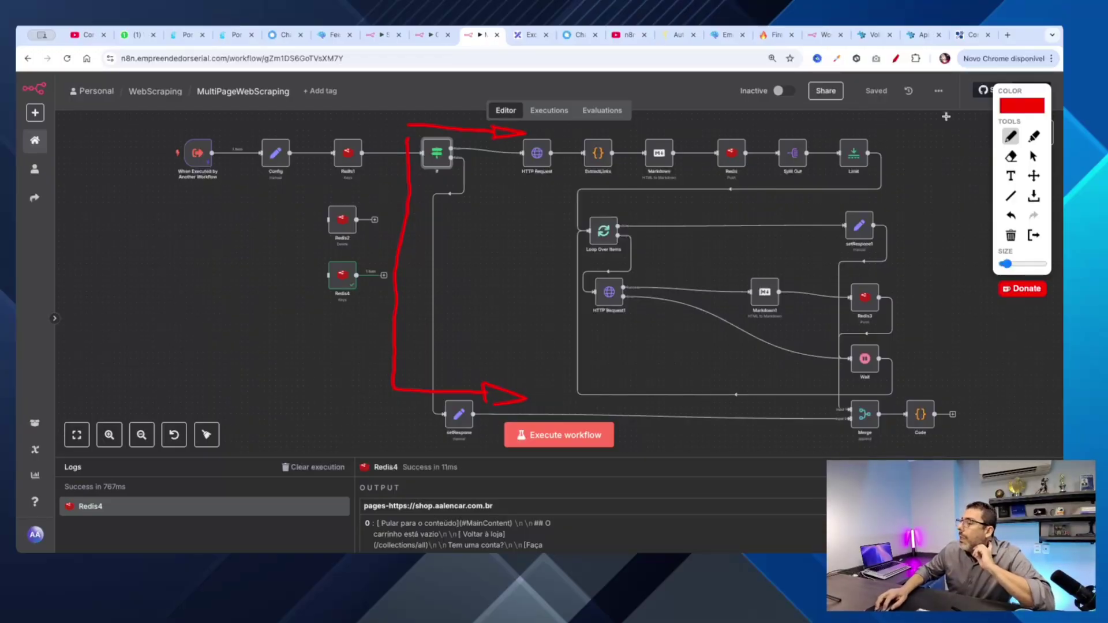
click(895, 58)
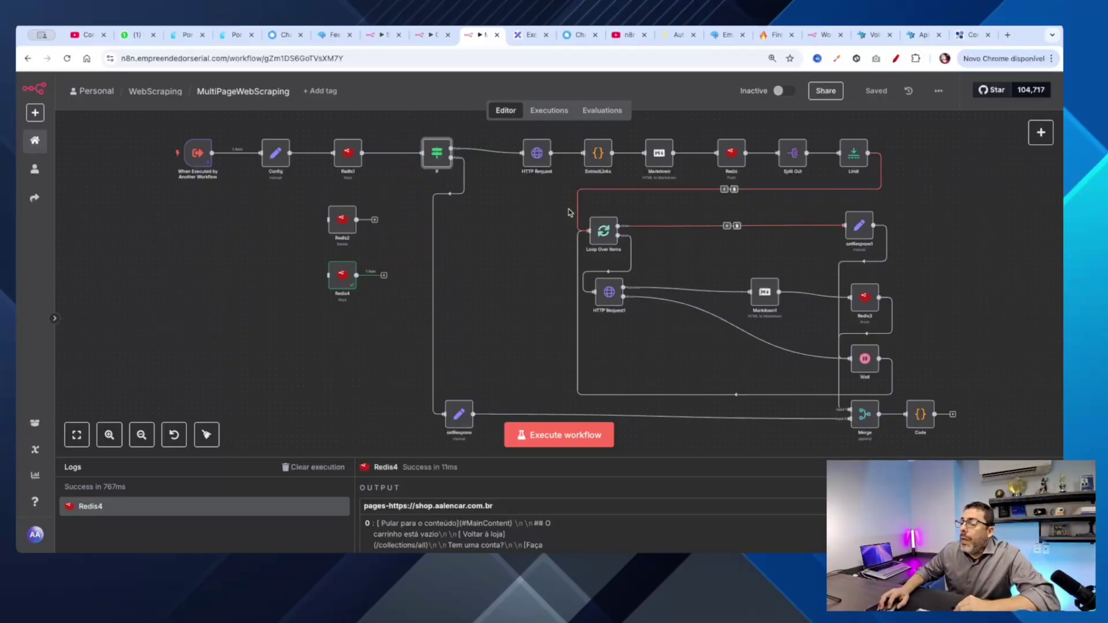
- In the first HTTP Request node's settings, turn on Retry On Fail, turn off Always Output Data, and return to the canvas
double_click(532, 149)
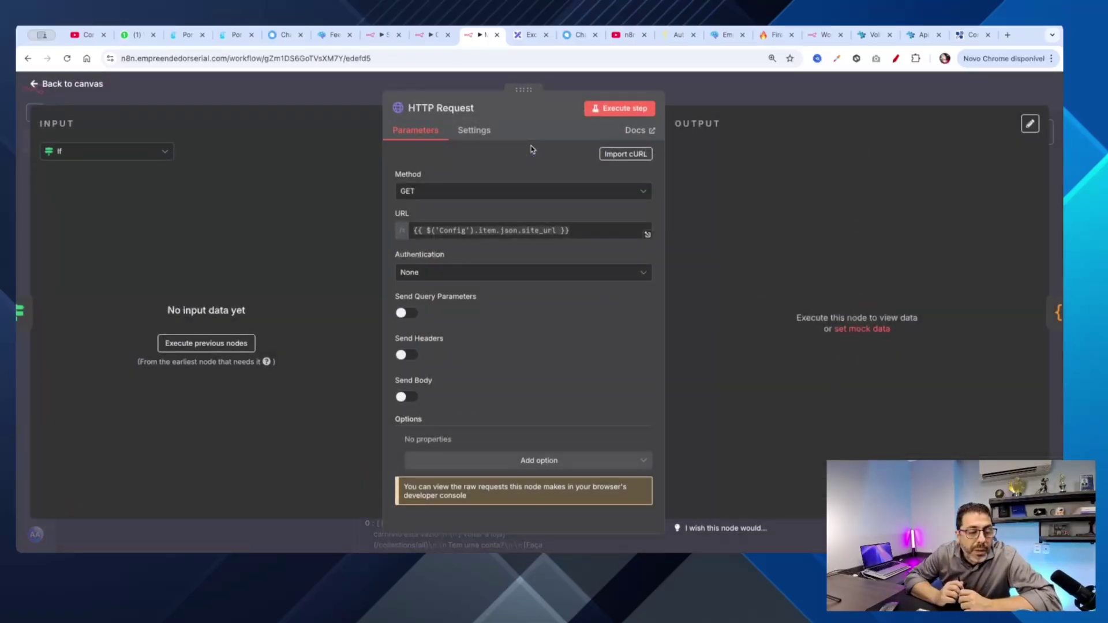
click(485, 136)
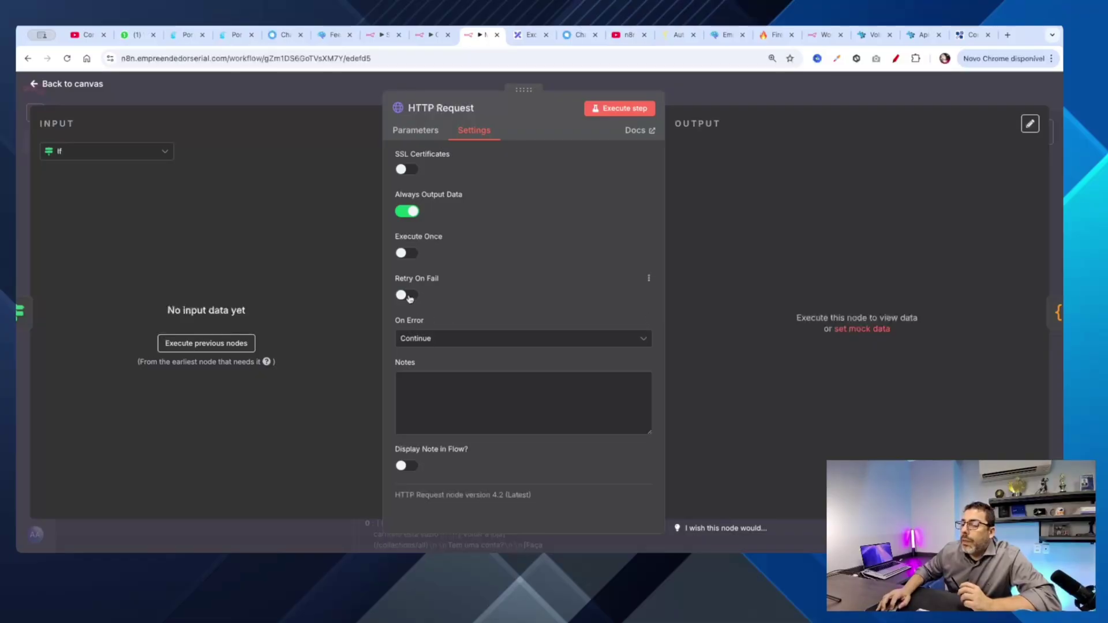
click(408, 296)
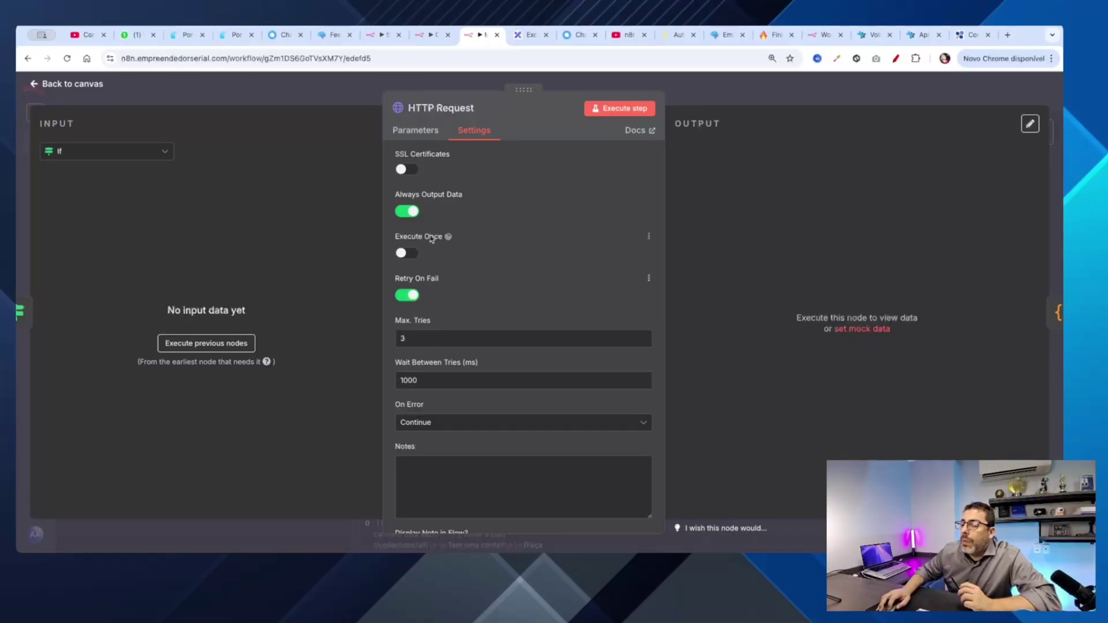
click(408, 211)
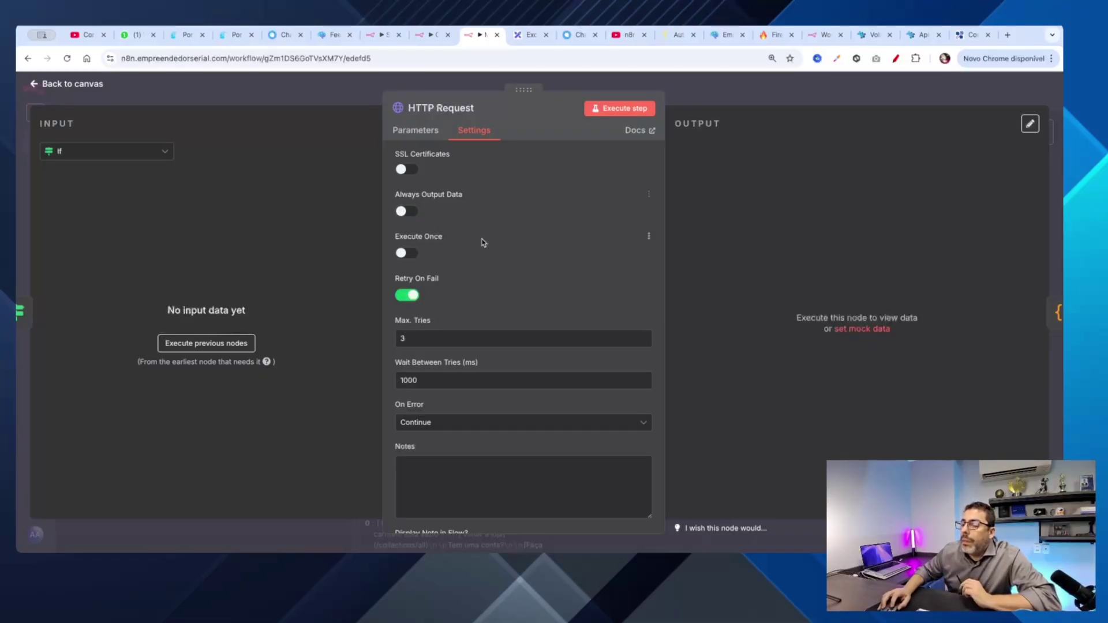
click(35, 85)
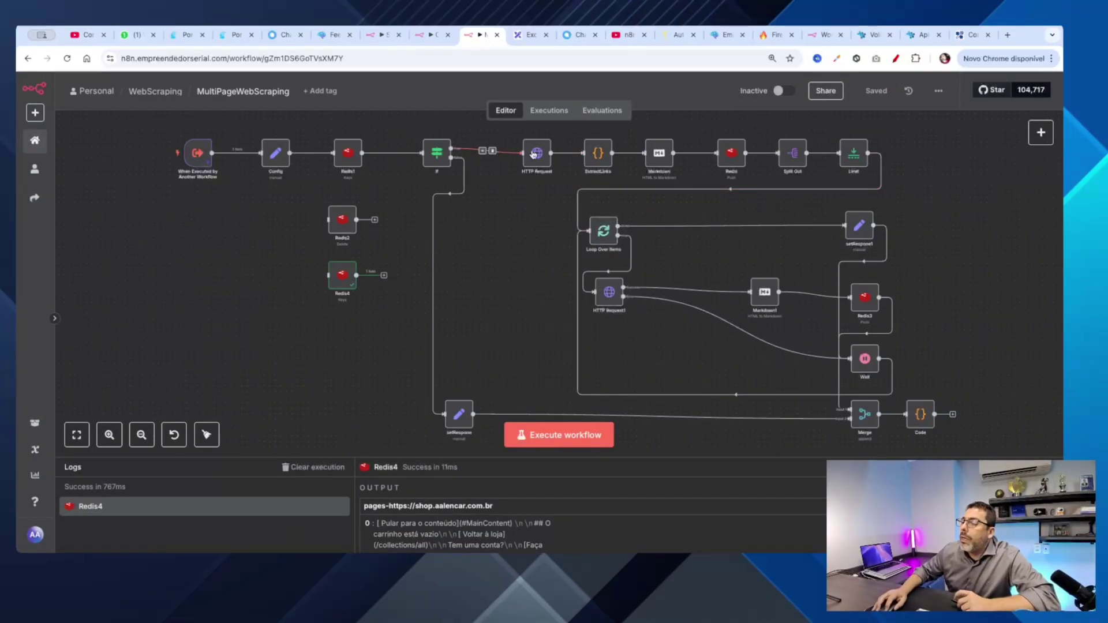
- Inspect the parameters of the ExtractLinks code node and the Markdown node that follows it
double_click(598, 153)
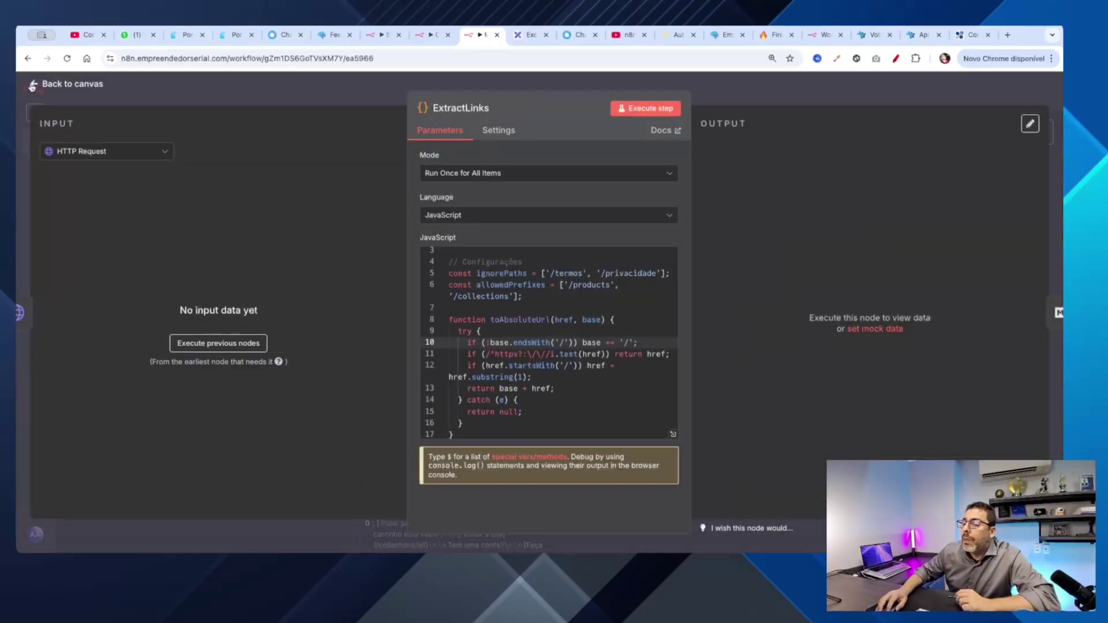
click(33, 86)
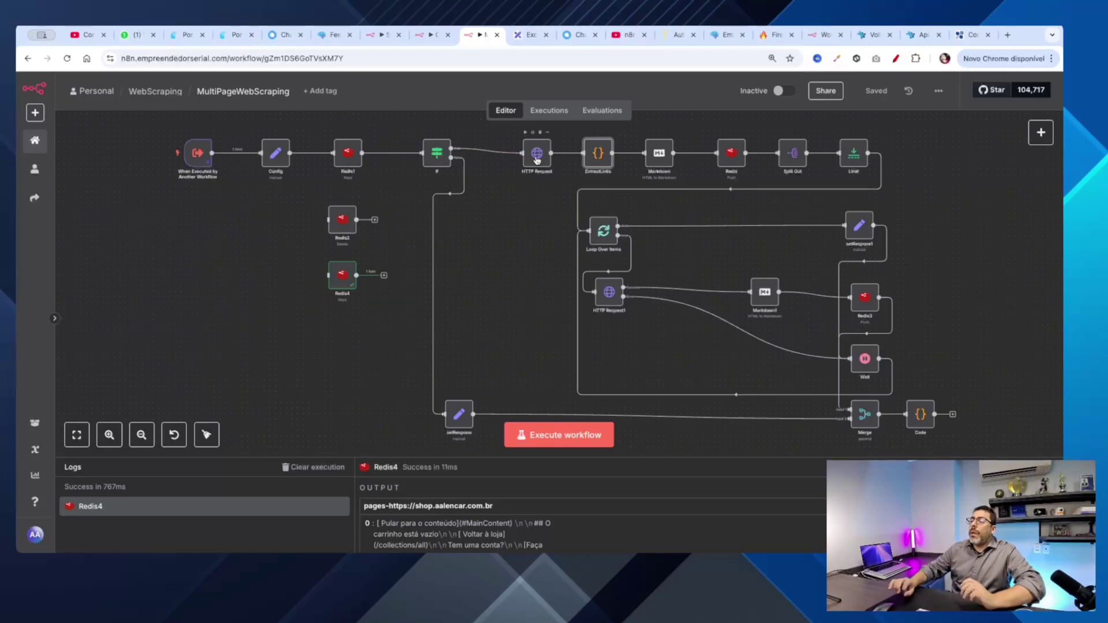
double_click(658, 152)
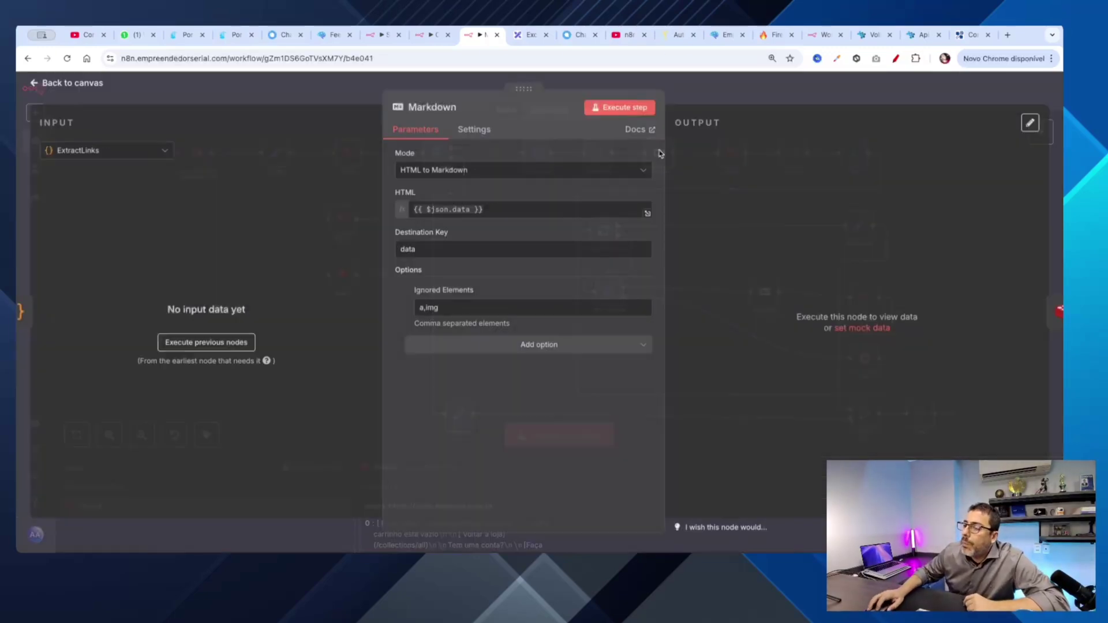
click(46, 87)
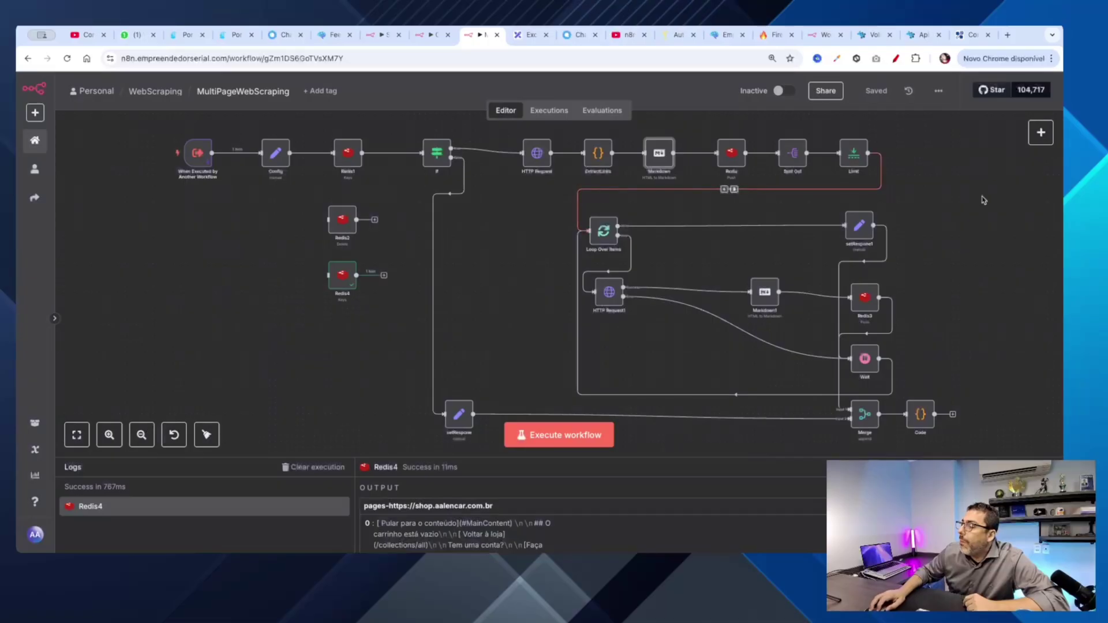
- Shift the HTTP Request and ExtractLinks nodes slightly to the left in the row and save the workflow
drag(535, 155, 513, 155)
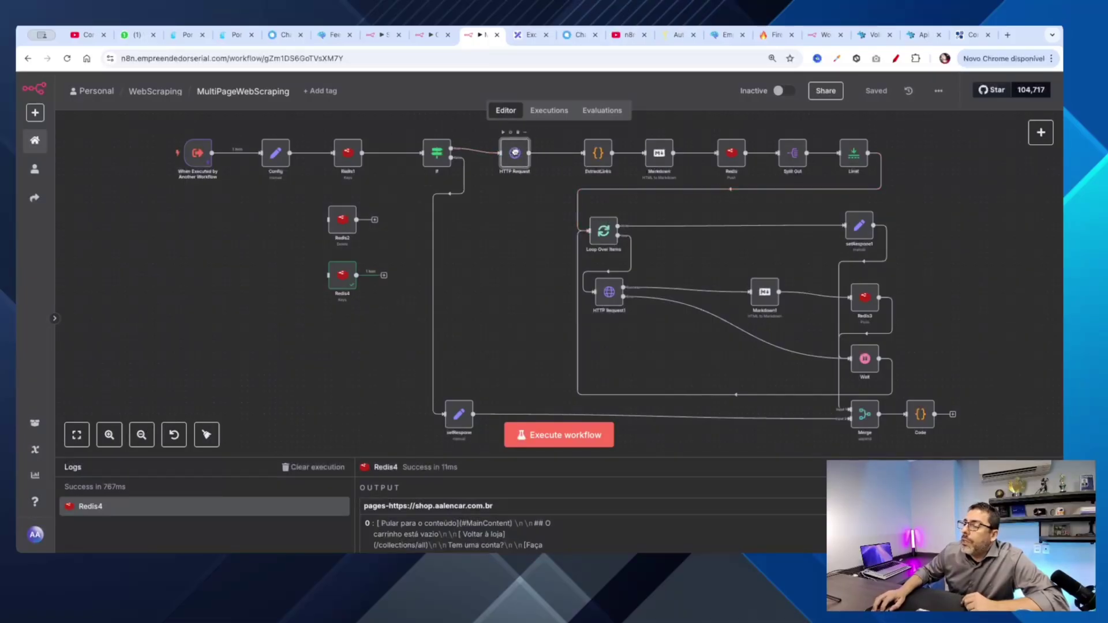
drag(598, 154, 585, 153)
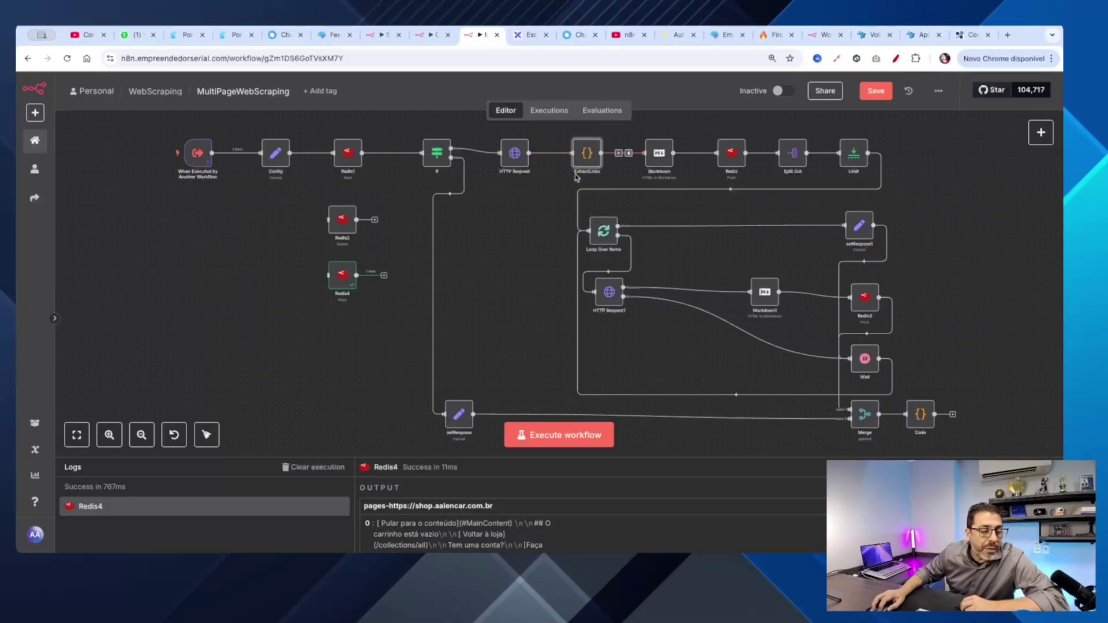
click(875, 91)
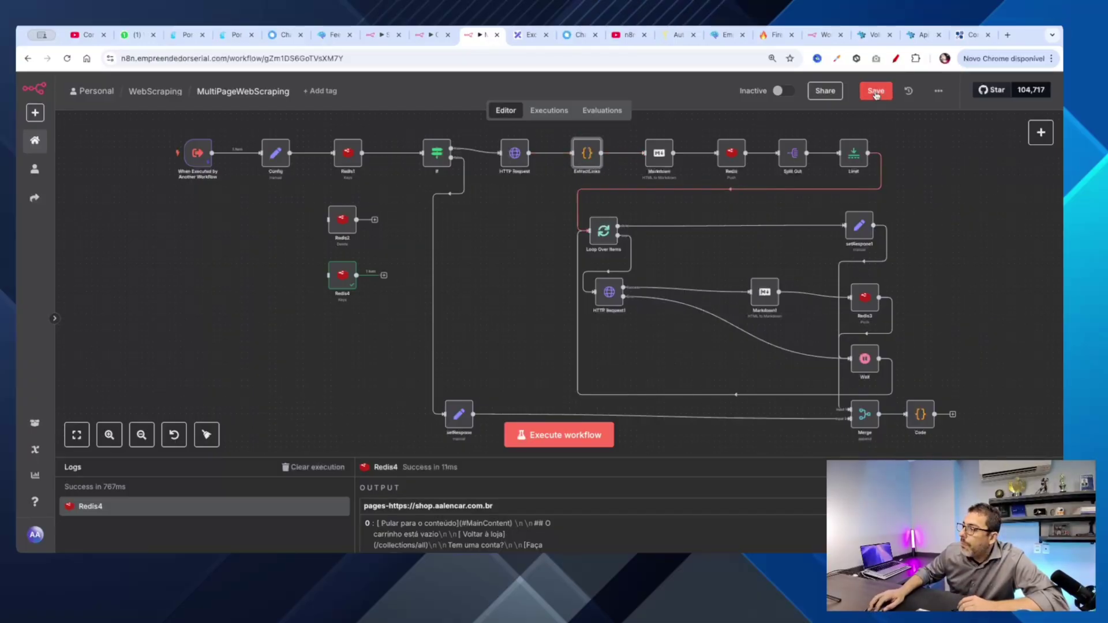
- Examine the ExtractLinks JavaScript in the enlarged editor and in the node view, and return to the canvas
double_click(585, 167)
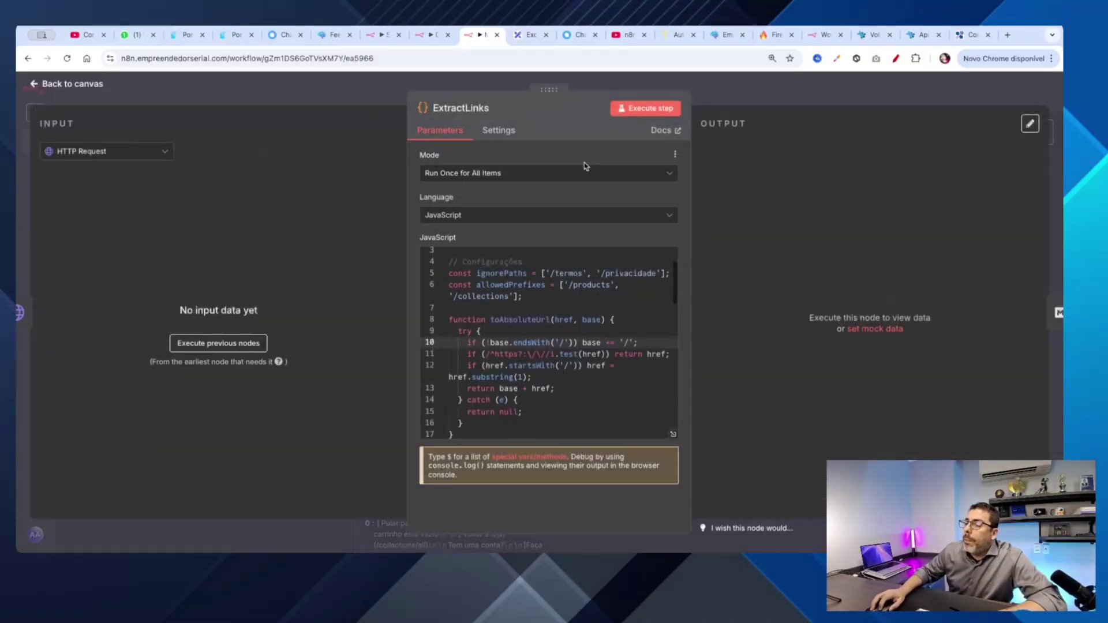
click(672, 437)
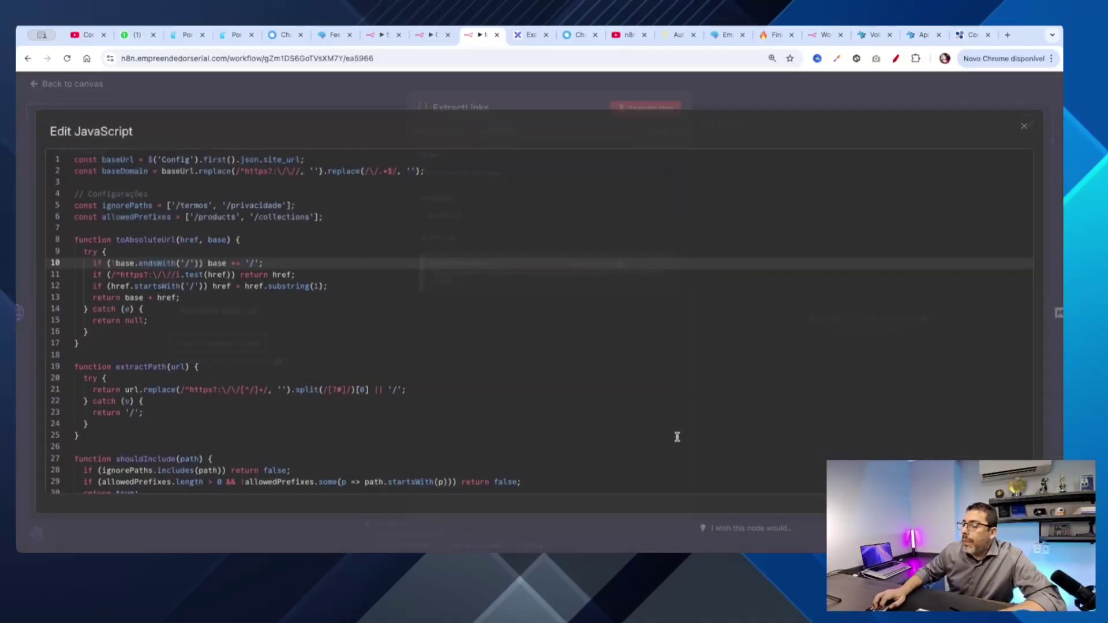
click(1024, 127)
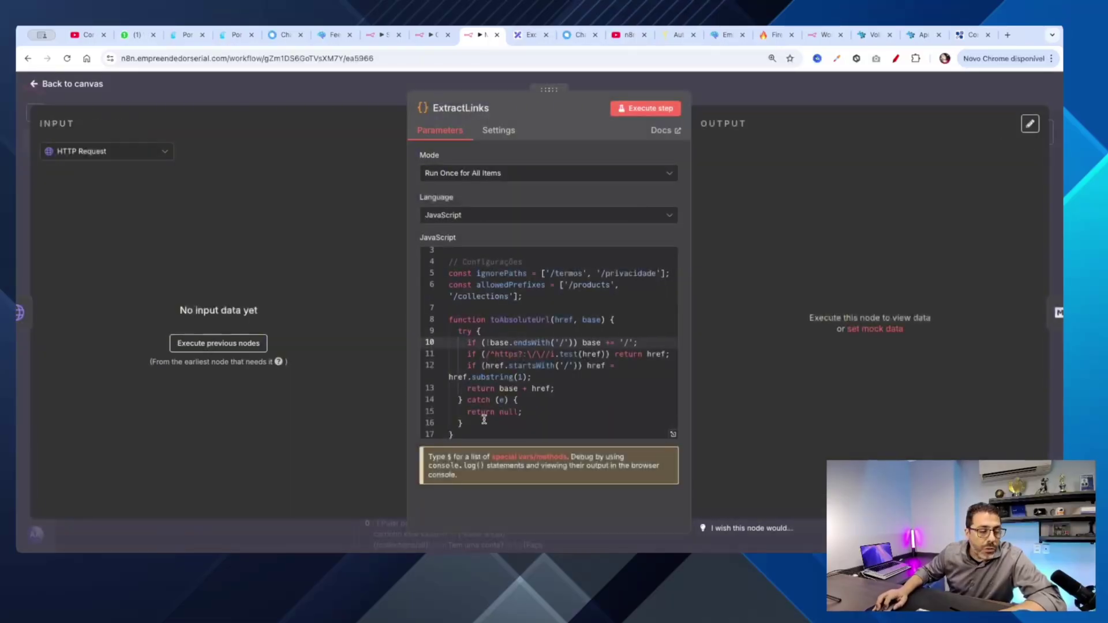
scroll(492, 403, down, 8)
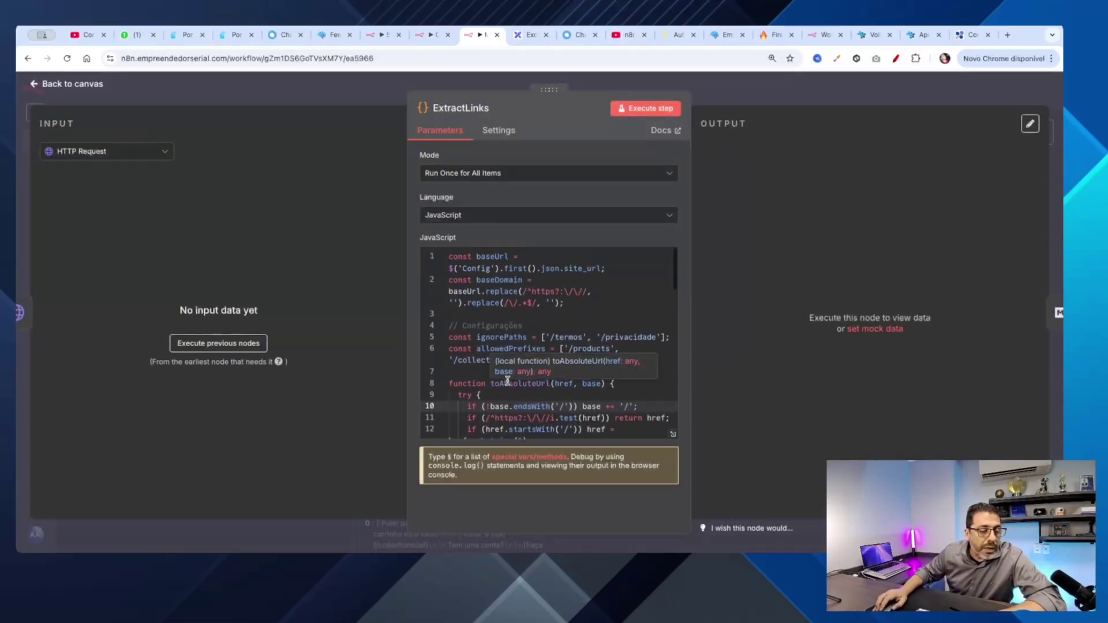
scroll(506, 379, down, 5)
click(42, 83)
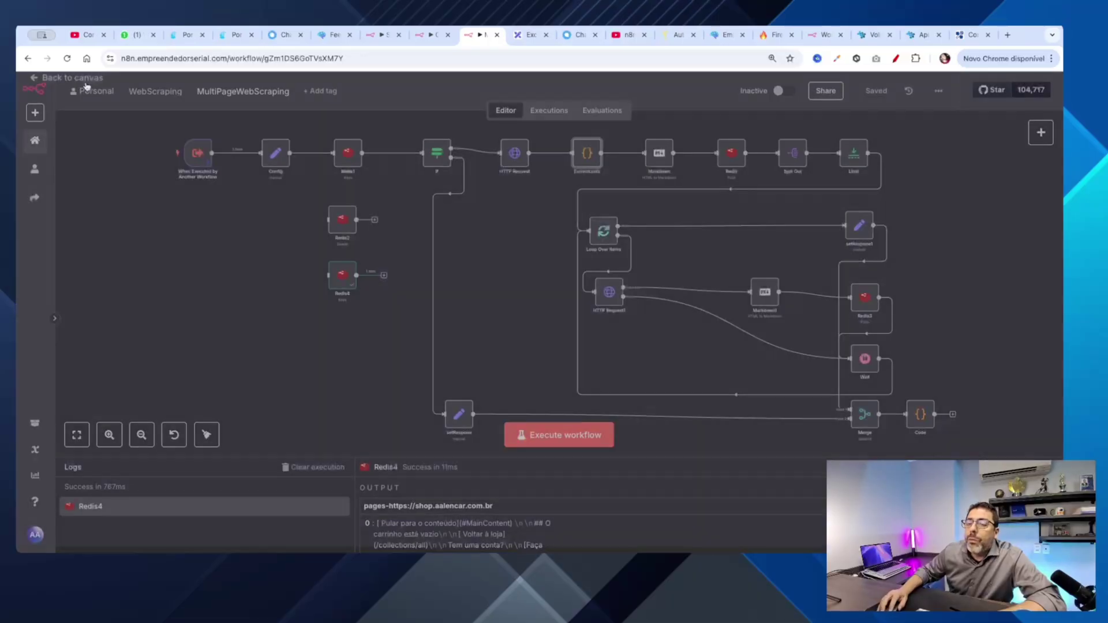
- Run the workflow, then reroute Config's output from Redis1 to the Redis2 Delete node, check its key, and save
key(ctrl+Return)
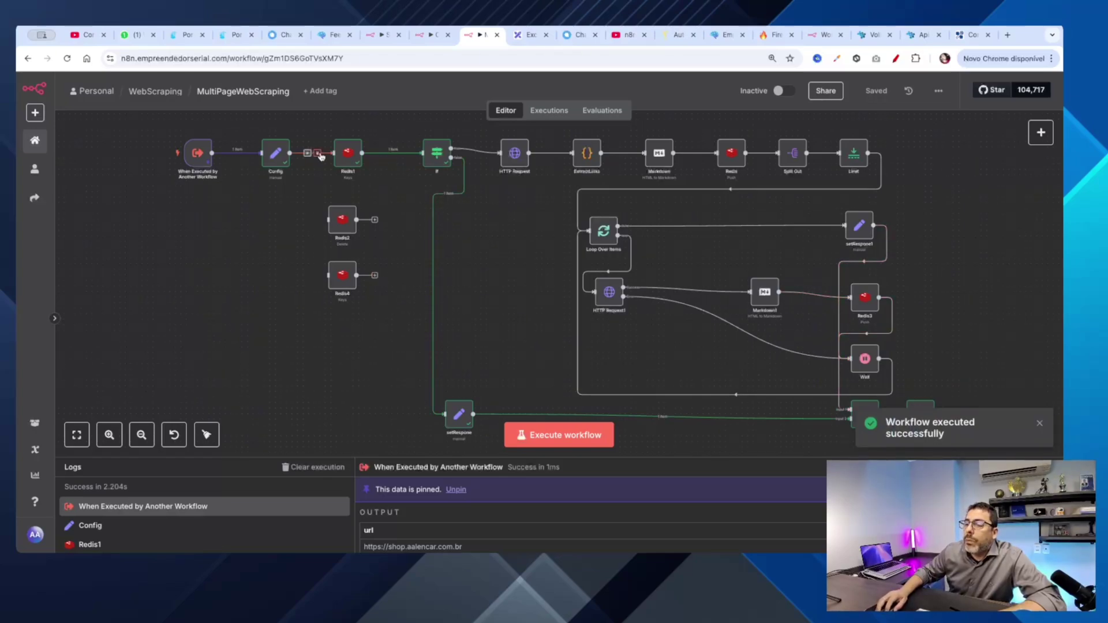
click(317, 154)
drag(290, 153, 326, 221)
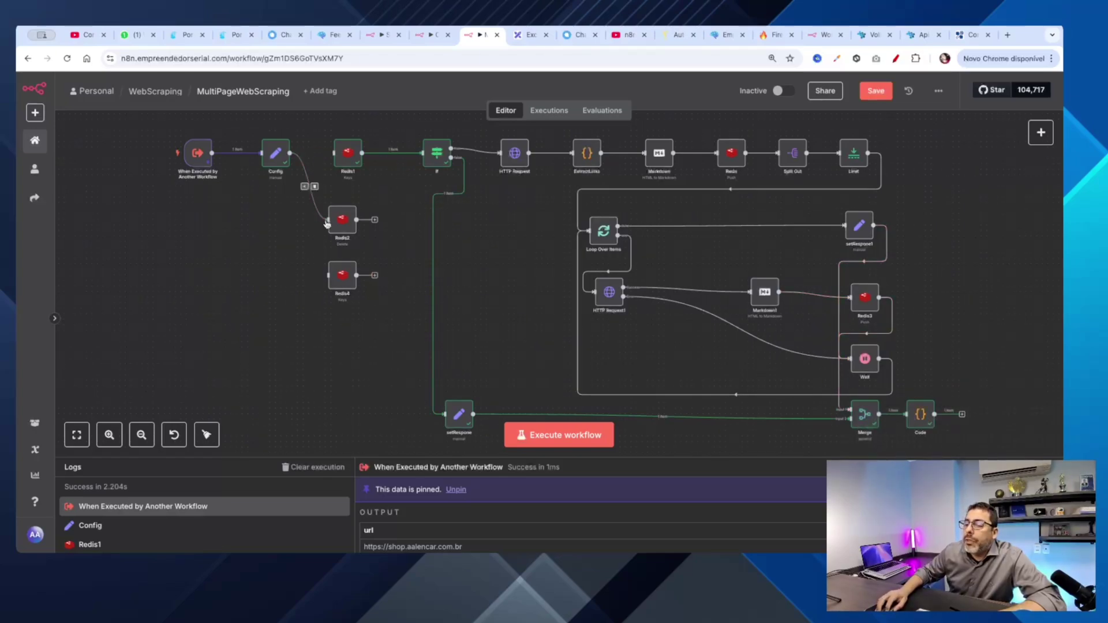
double_click(341, 220)
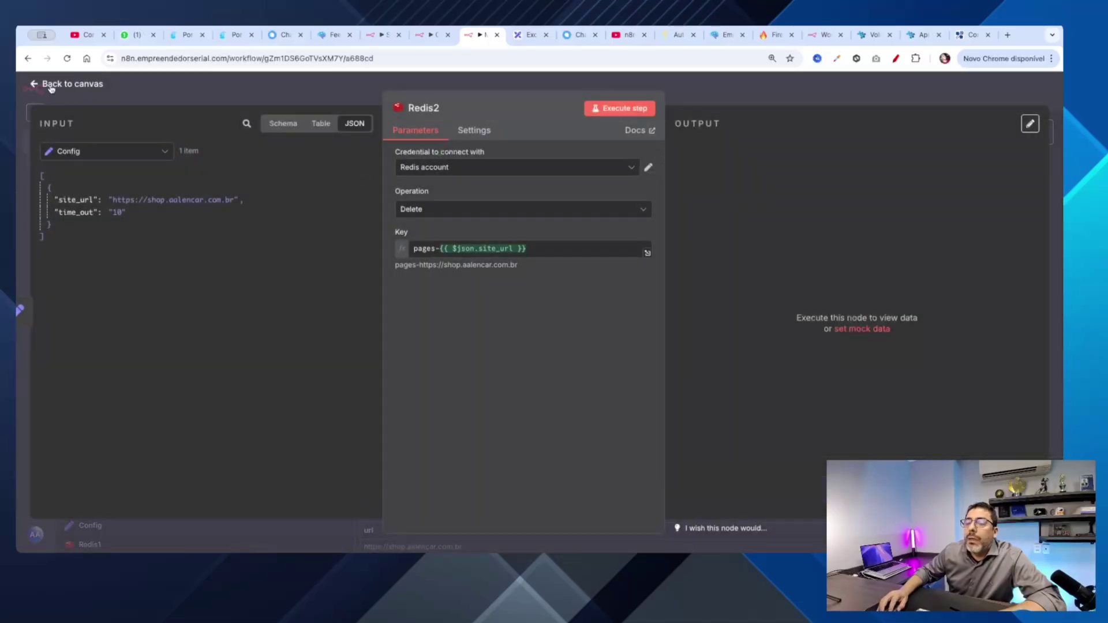
click(52, 85)
click(876, 90)
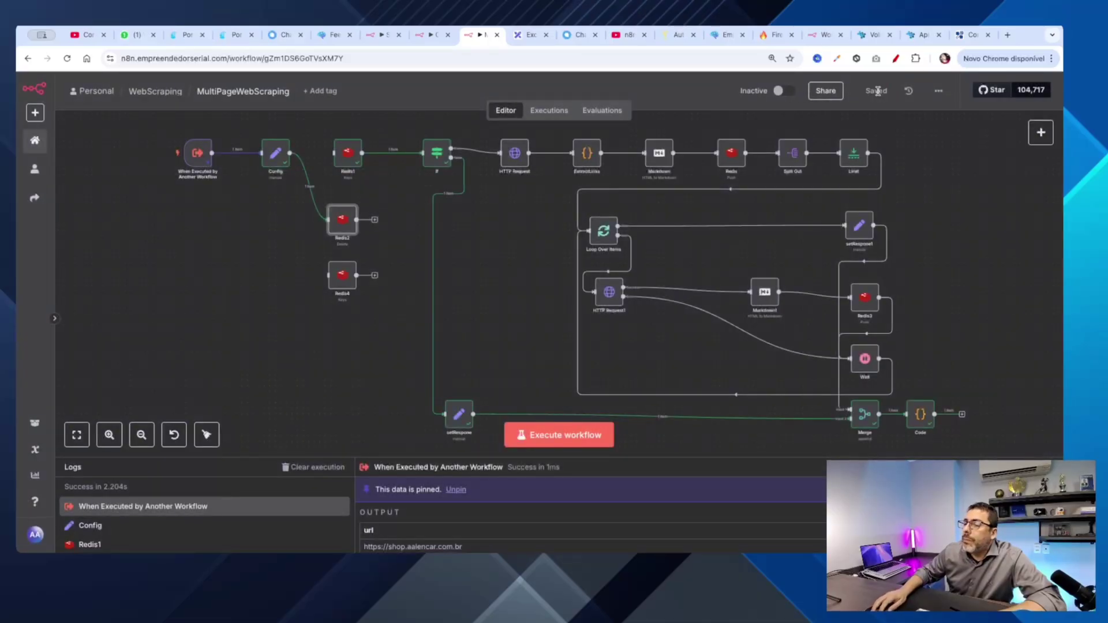
- Restore the connection from Config to Redis1 and execute the whole workflow again
mouse_move(315, 187)
key(ctrl+z)
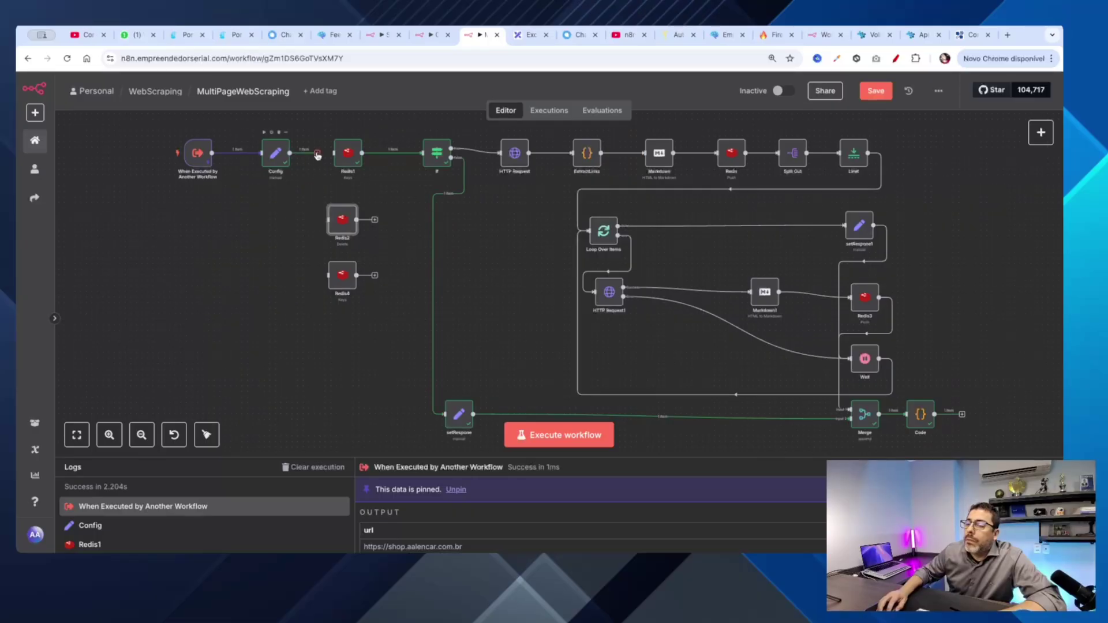
click(561, 437)
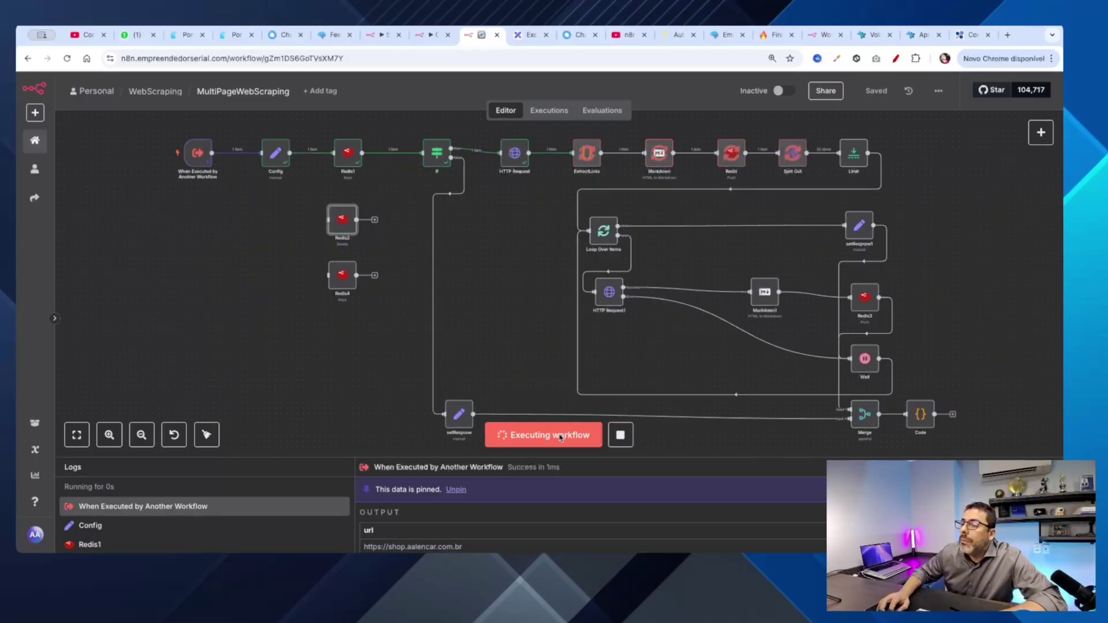
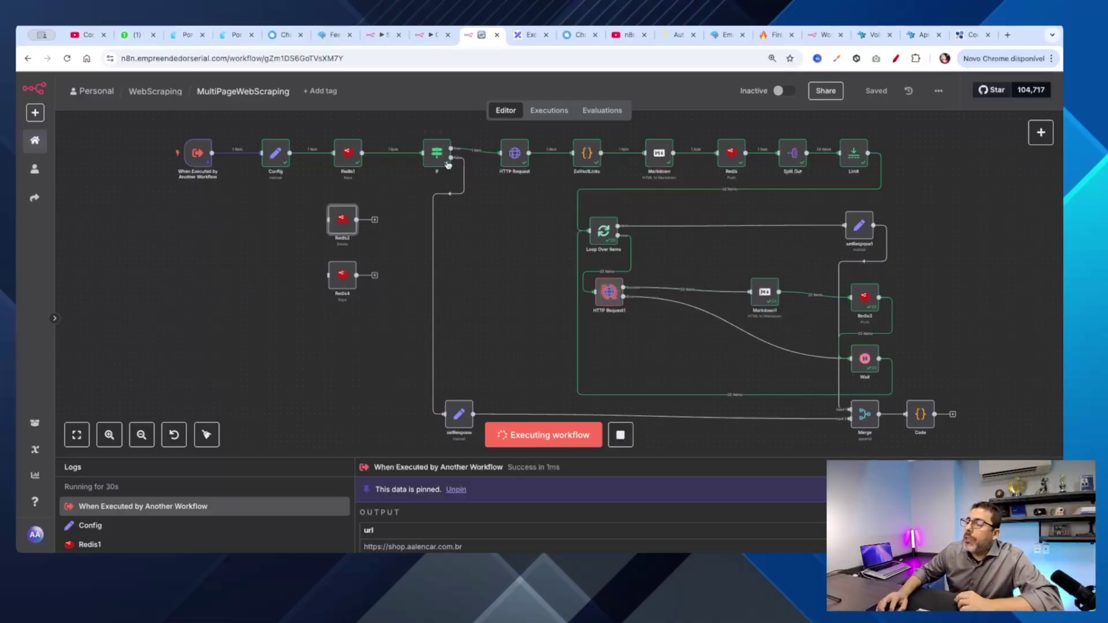
- Inspect the first HTTP Request node's output, highlighting the HTML in the data field, and return to the canvas
double_click(514, 155)
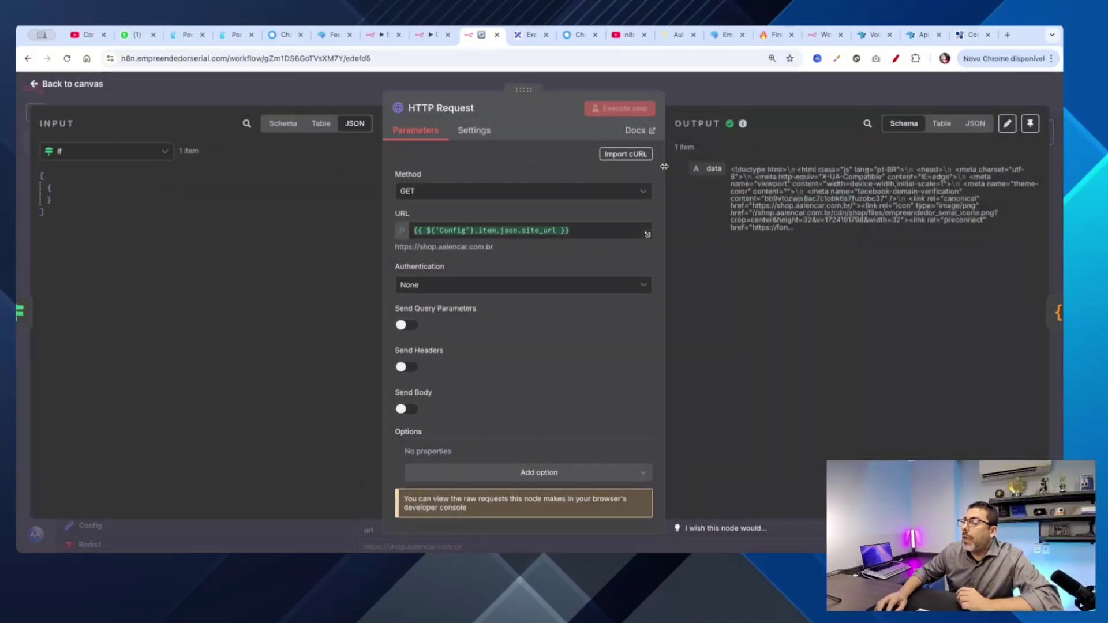
drag(731, 169, 795, 228)
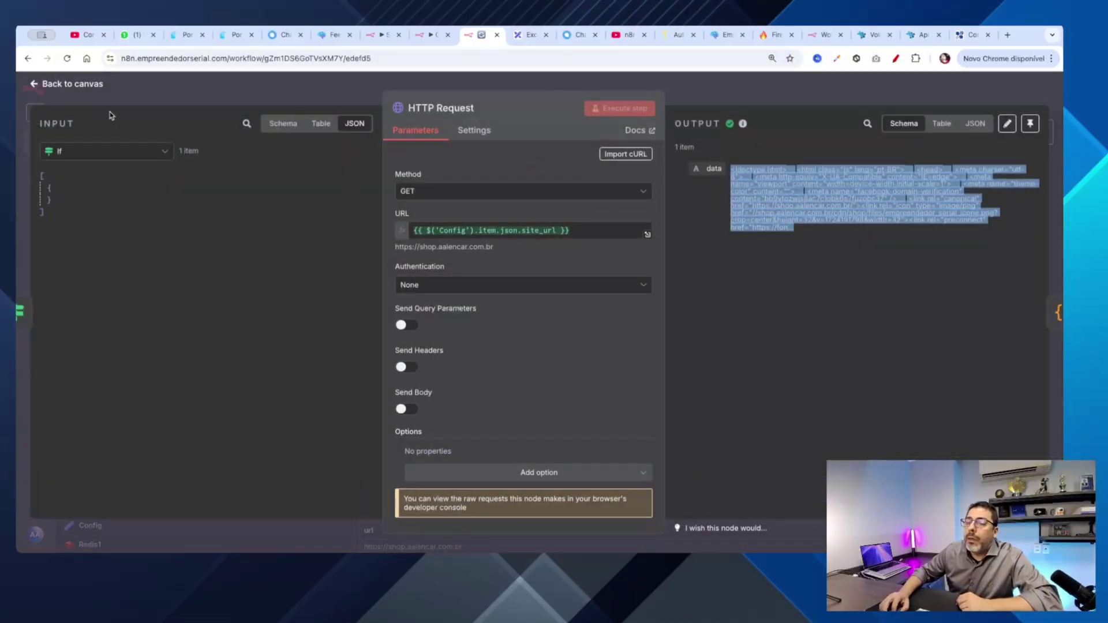
click(30, 84)
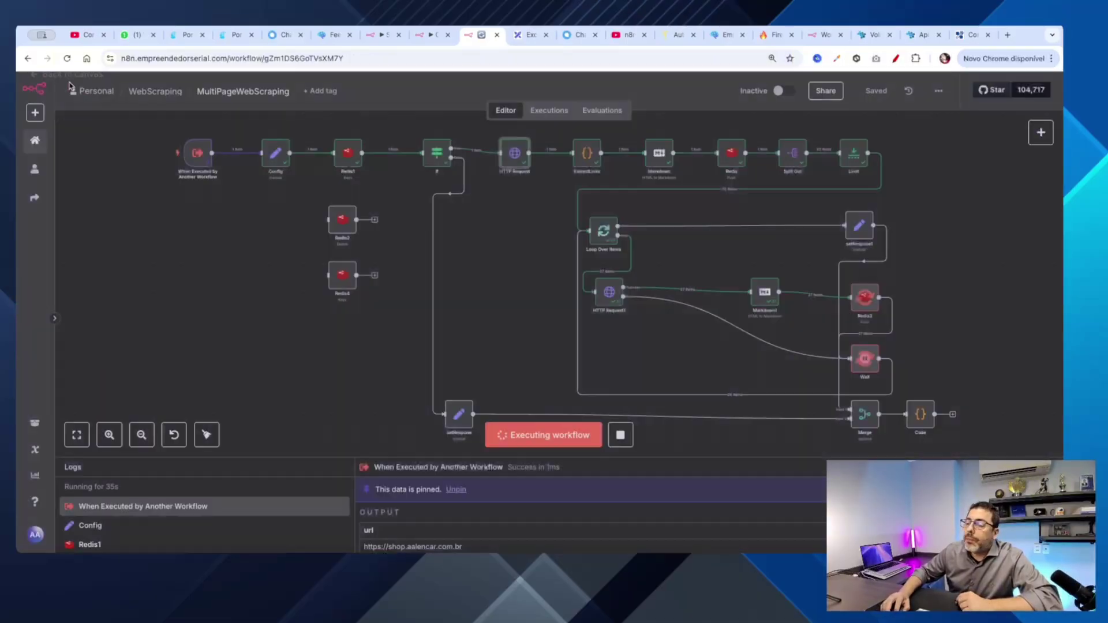
- Examine the ExtractLinks output, highlighting the data and links fields and reading through the extracted link entries
double_click(589, 156)
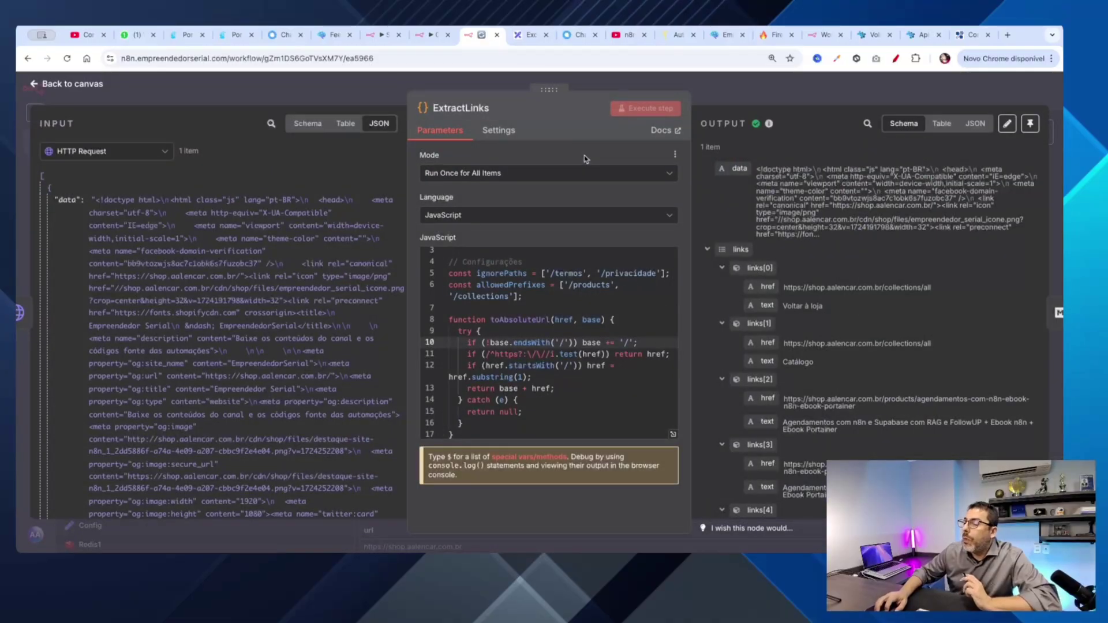
click(769, 285)
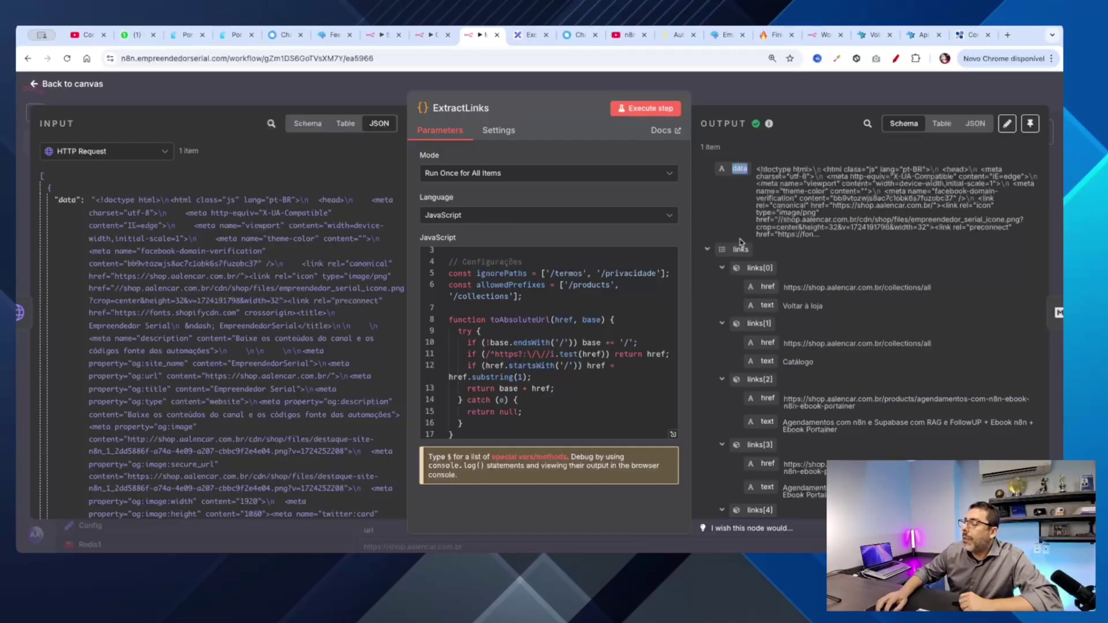
double_click(740, 250)
scroll(760, 300, down, 4)
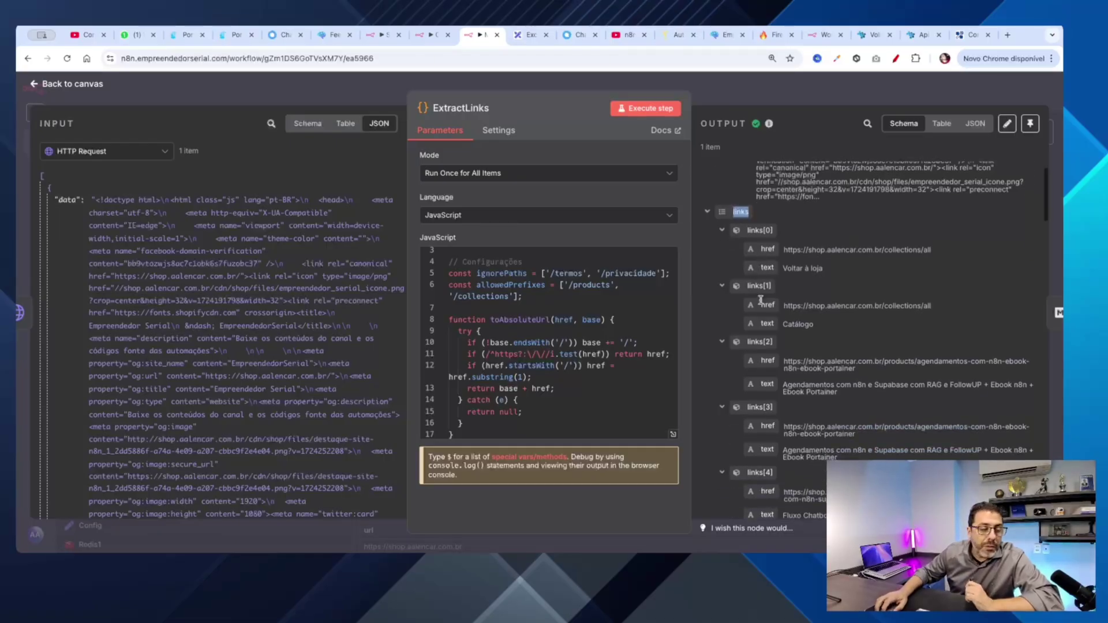
- Read through the remaining product links in the ExtractLinks output and return to the canvas
scroll(760, 301, down, 3)
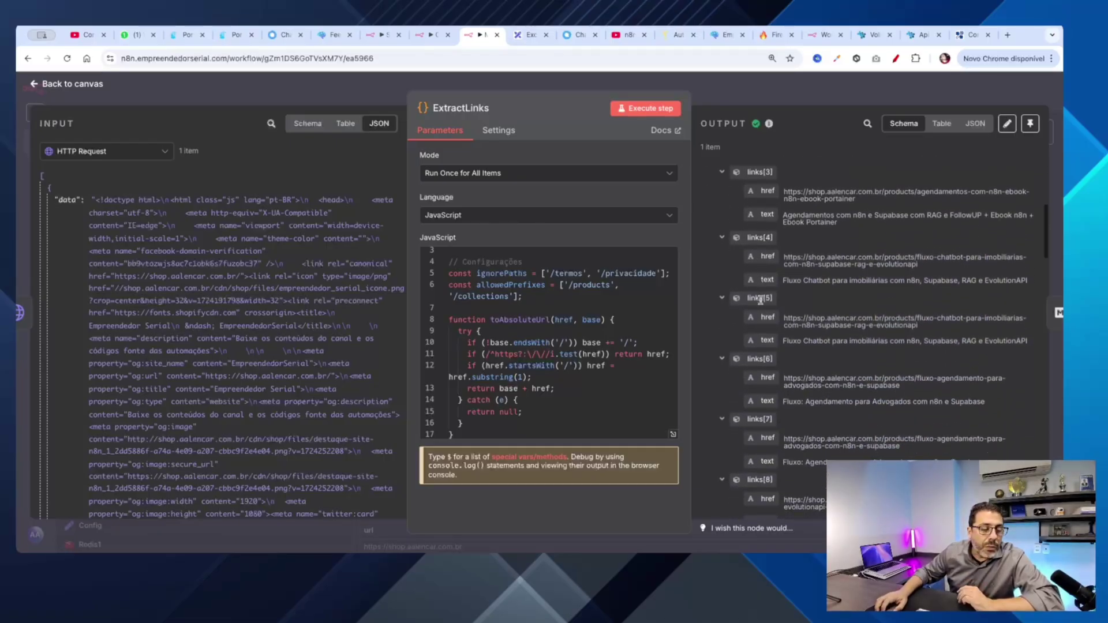
scroll(761, 300, down, 5)
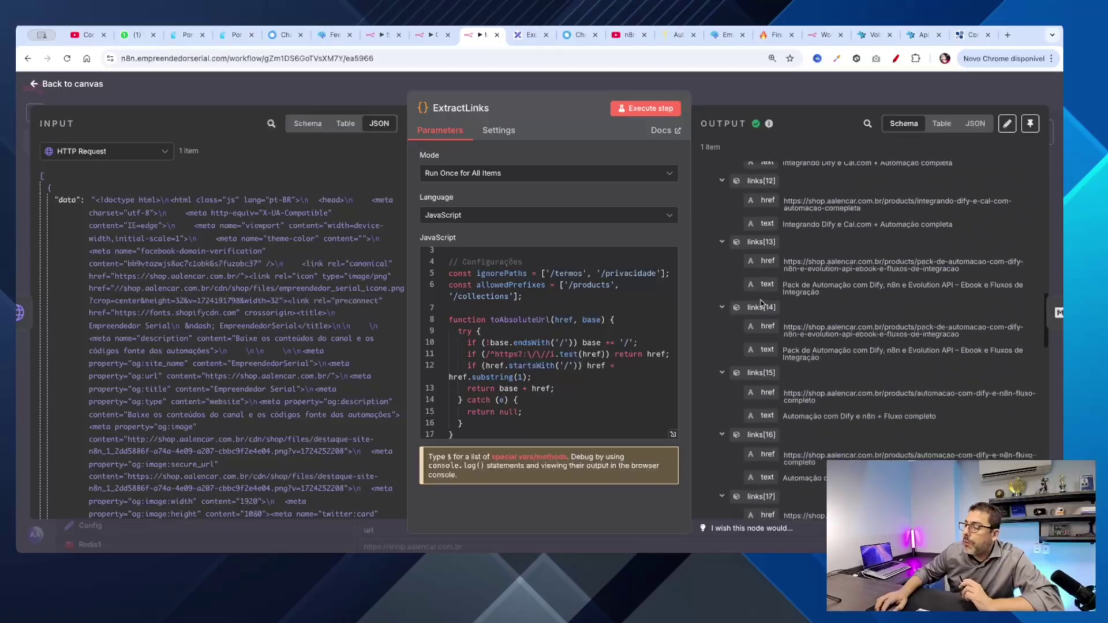
click(31, 86)
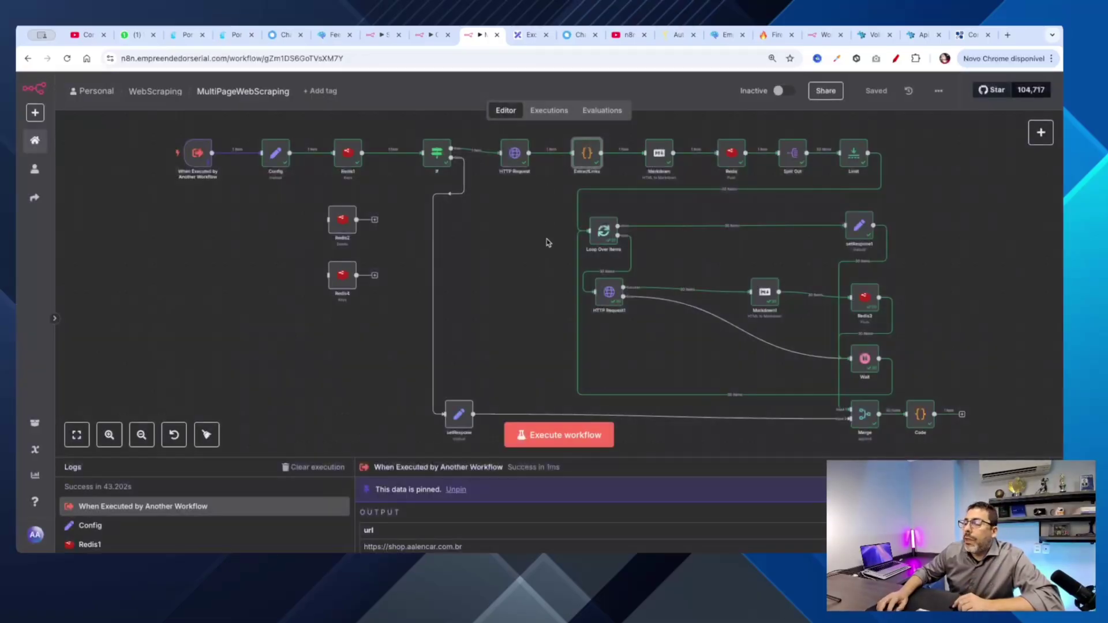
- Open the ExtractLinks JavaScript in the expanded editor, circle the ignorePaths values '/termos' and '/privacidade' in red, and clear the annotation
double_click(588, 155)
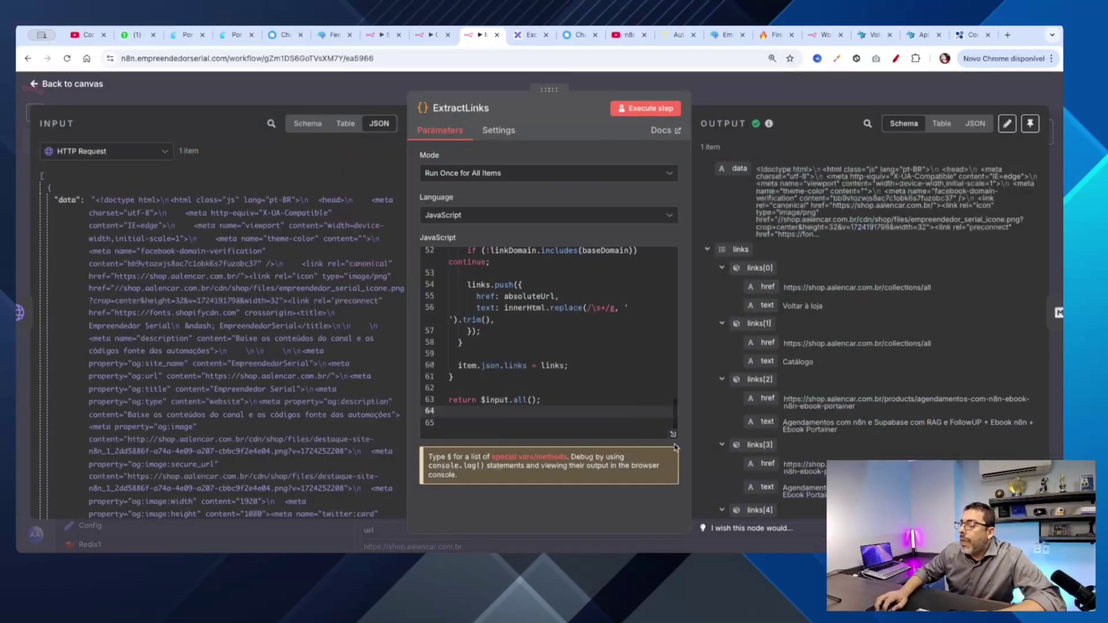
click(674, 442)
scroll(347, 223, up, 8)
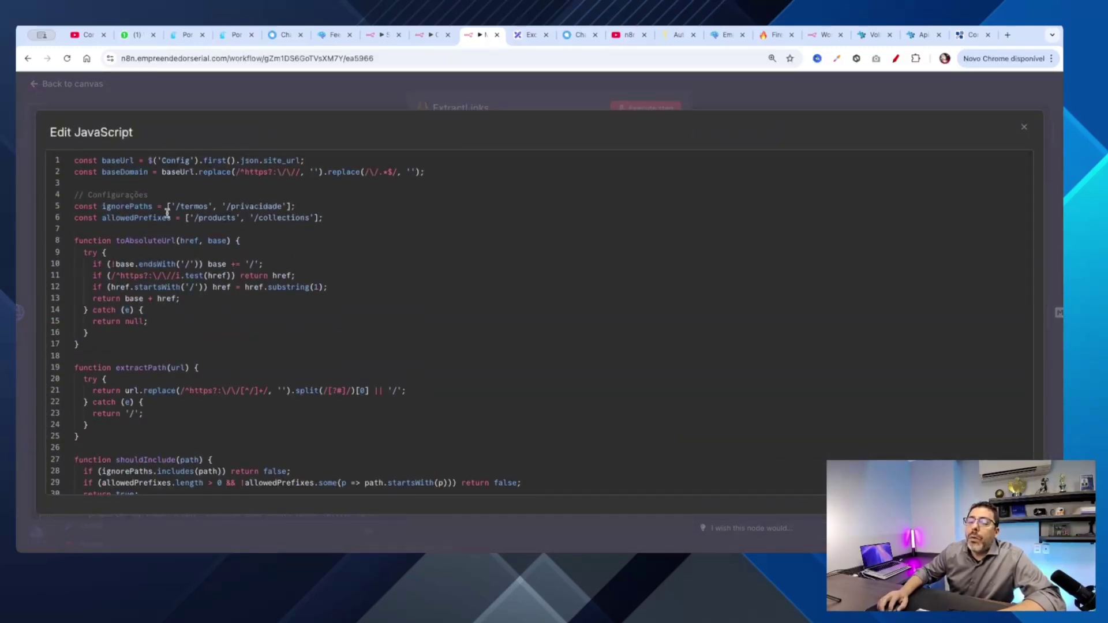
double_click(189, 207)
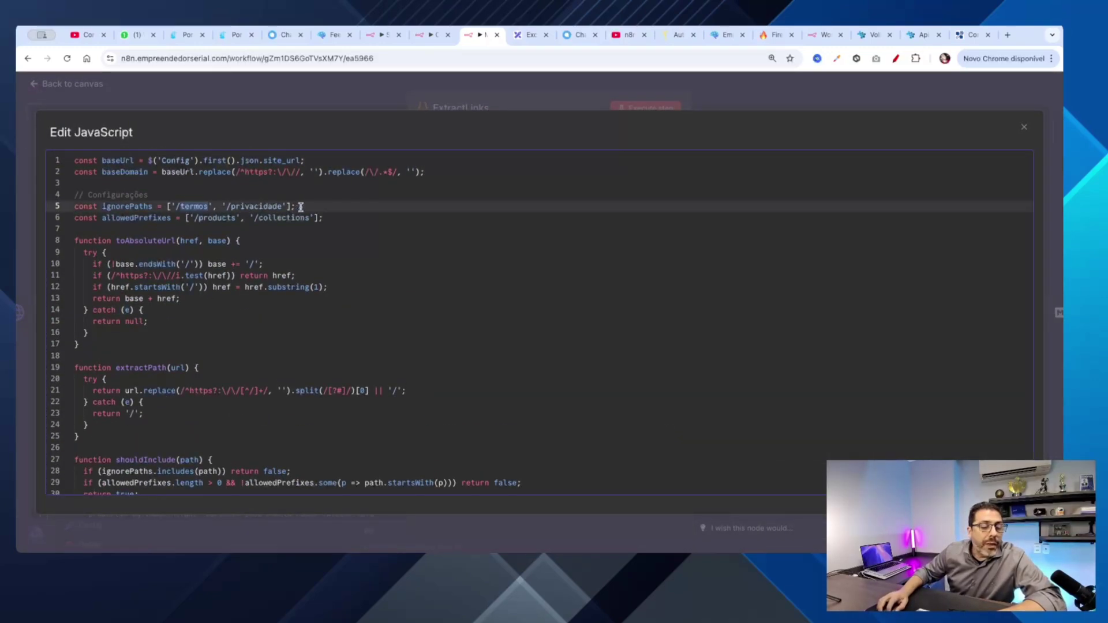
click(894, 59)
mouse_move(175, 191)
mouse_down()
mouse_move(186, 218)
mouse_move(294, 219)
mouse_move(164, 185)
mouse_up()
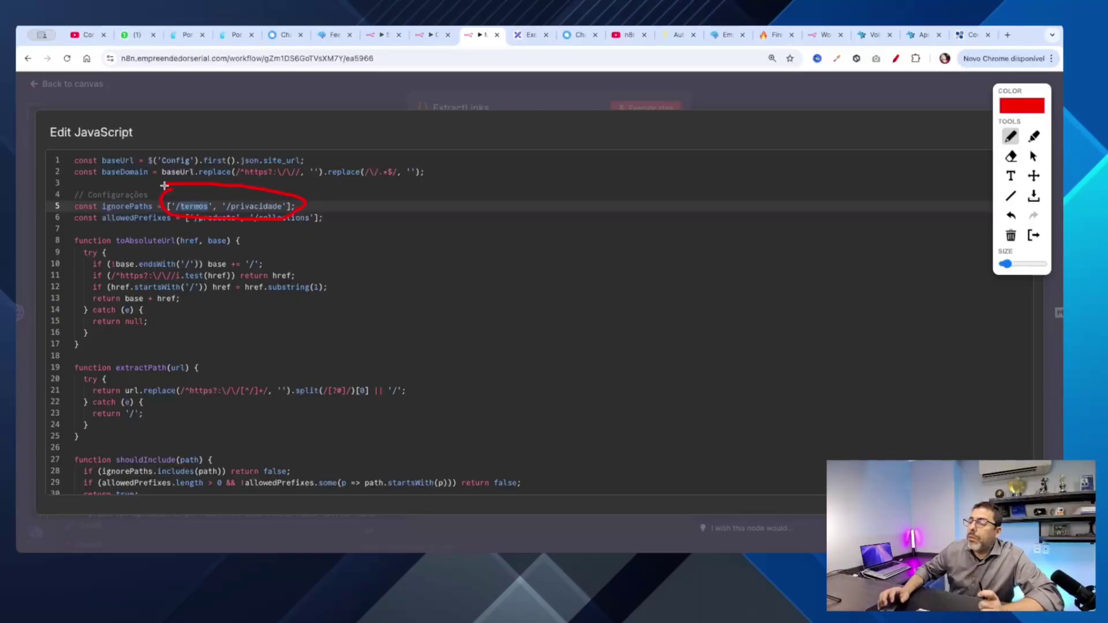
click(896, 59)
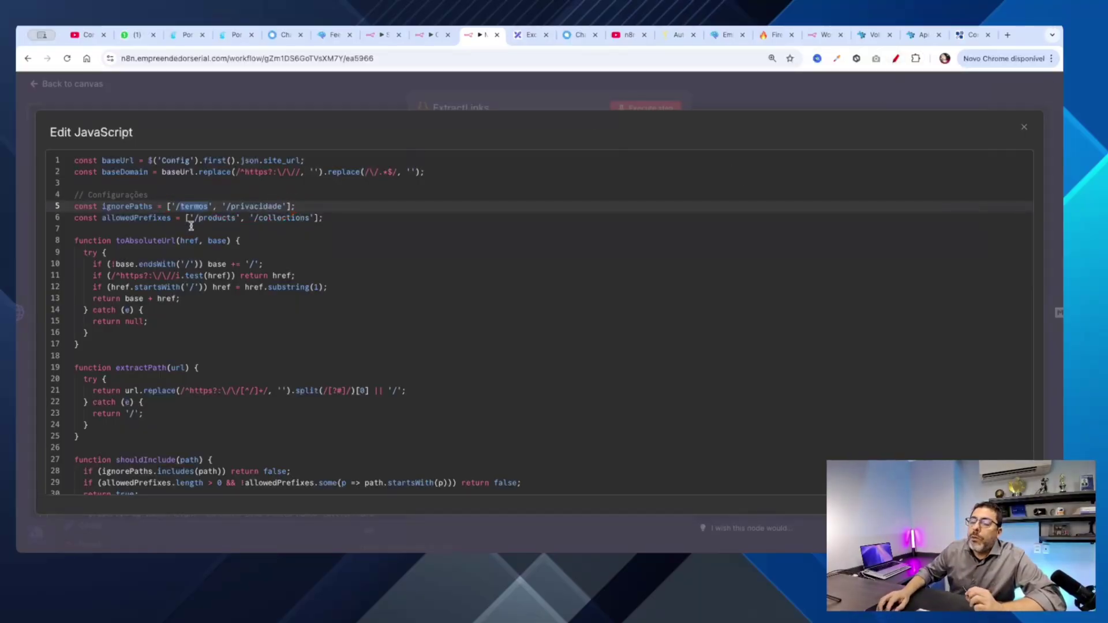
- Circle the allowedPrefixes values '/products' and '/collections' in red, clear the annotation, and close the expanded code editor
click(896, 58)
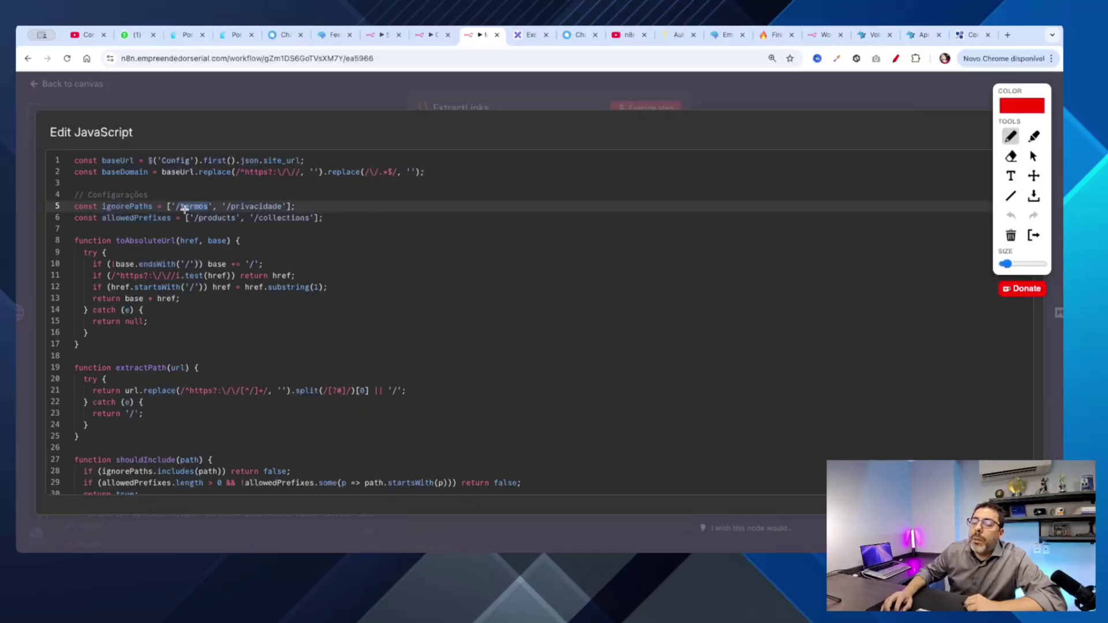
mouse_move(184, 208)
mouse_down()
mouse_move(192, 230)
mouse_move(337, 226)
mouse_move(314, 206)
mouse_move(186, 207)
mouse_up()
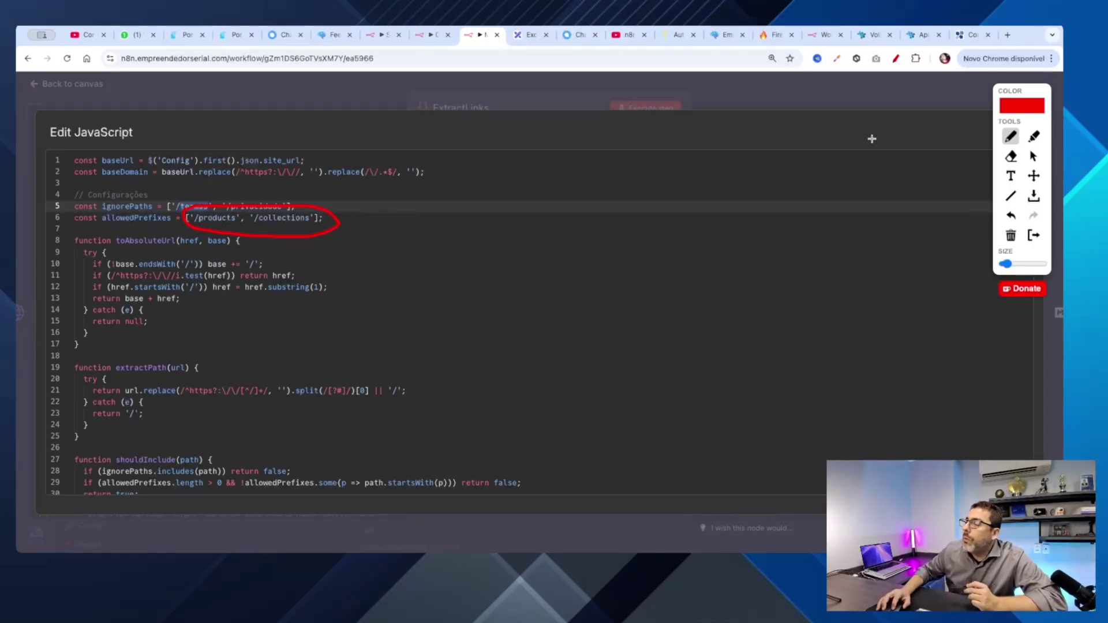
click(896, 58)
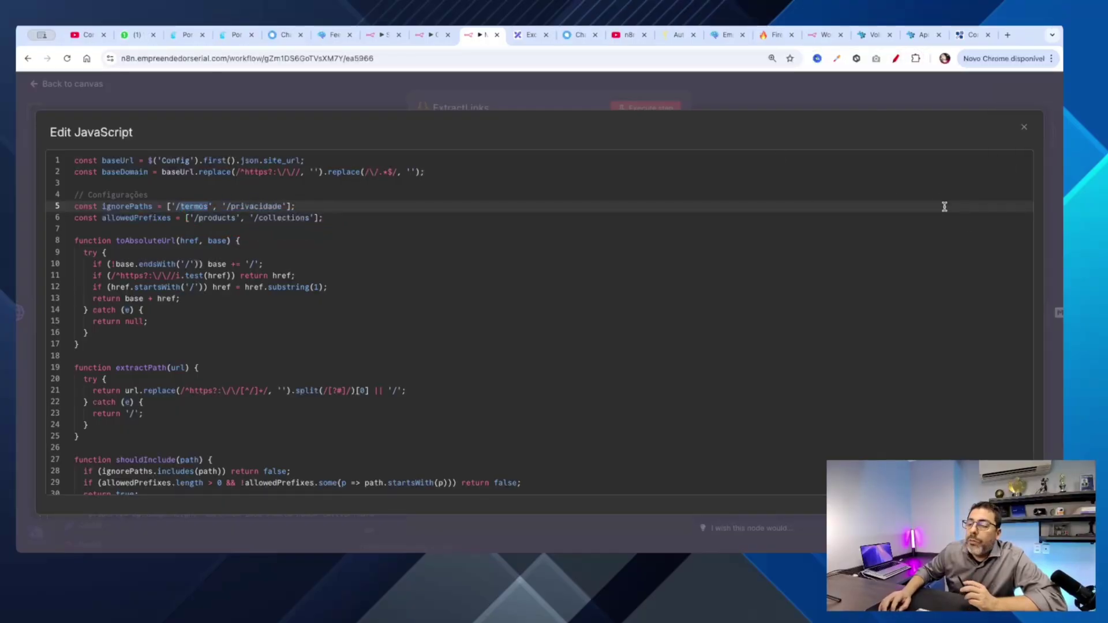
click(1025, 128)
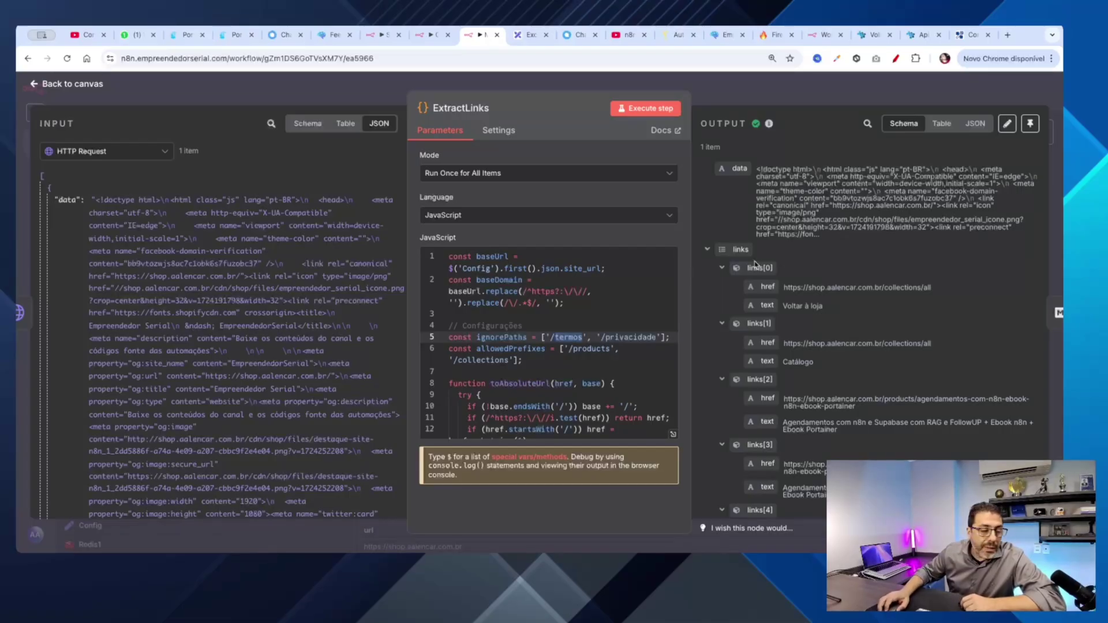
- Circle the data and links fields in the ExtractLinks output in red, clear the markings, and return to the canvas
scroll(755, 262, down, 1)
scroll(754, 263, up, 1)
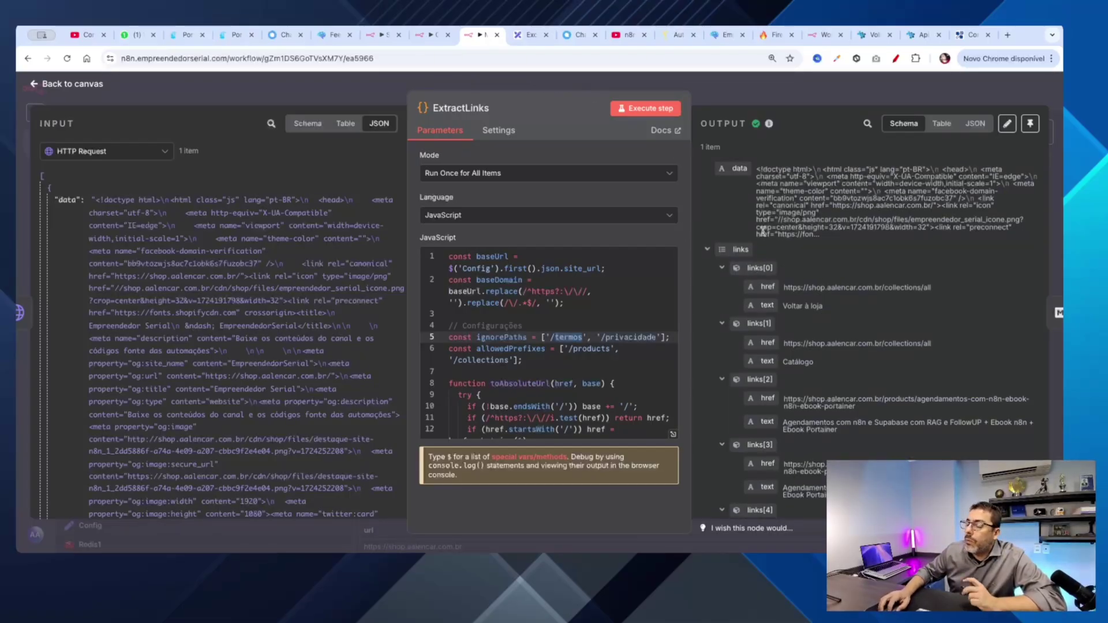
click(896, 59)
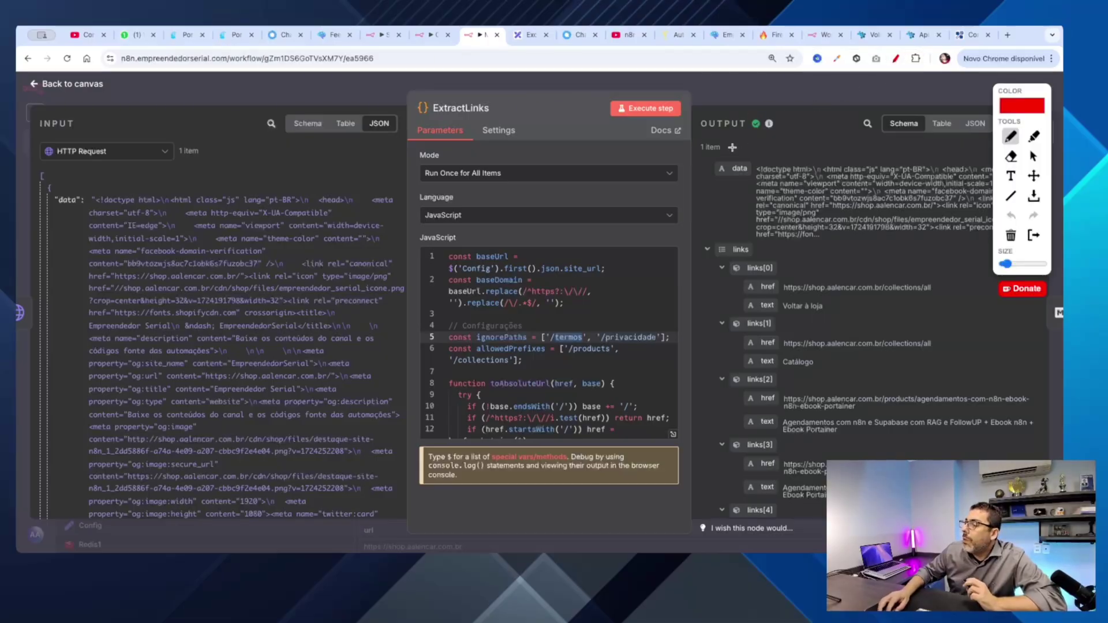
mouse_move(730, 155)
mouse_down()
mouse_move(767, 172)
mouse_move(709, 153)
mouse_up()
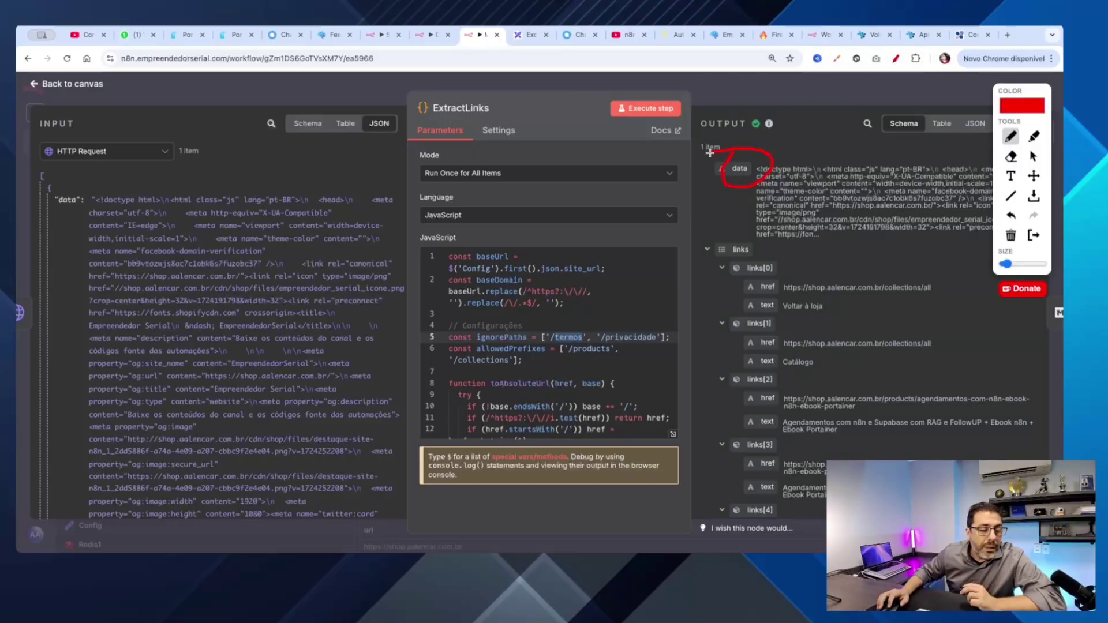
mouse_move(755, 238)
mouse_down()
mouse_move(720, 243)
mouse_move(770, 283)
mouse_move(728, 241)
mouse_up()
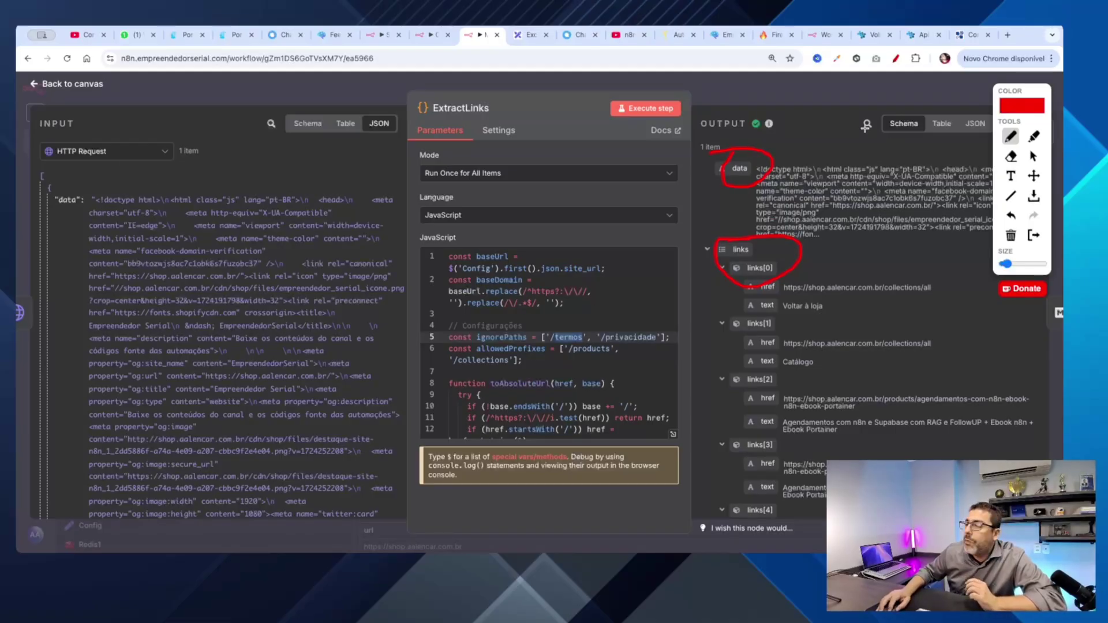
click(896, 58)
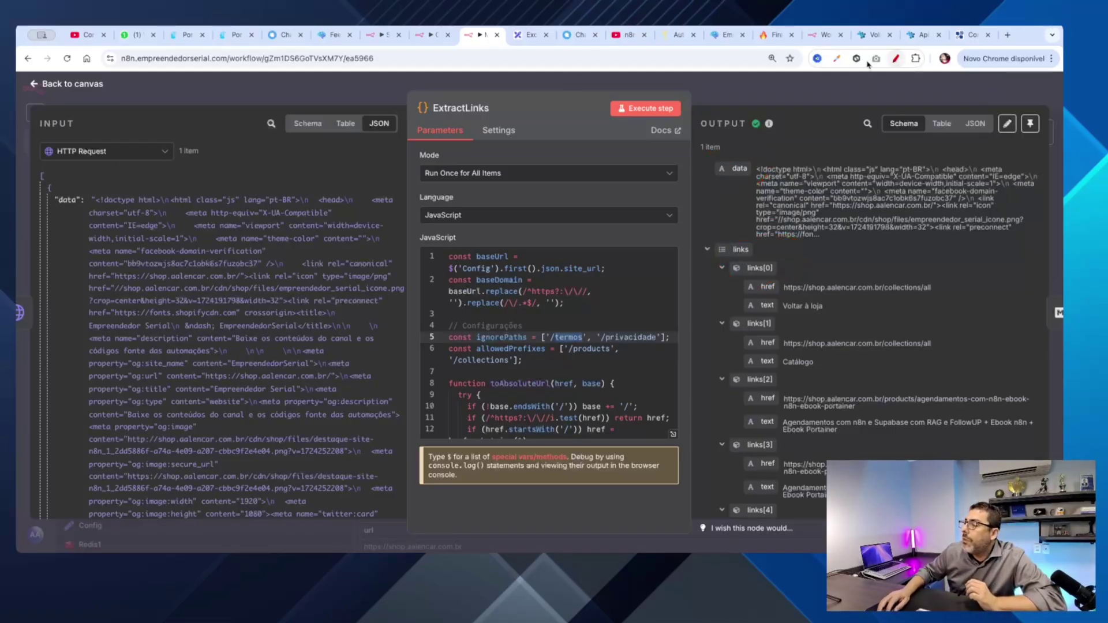
click(35, 86)
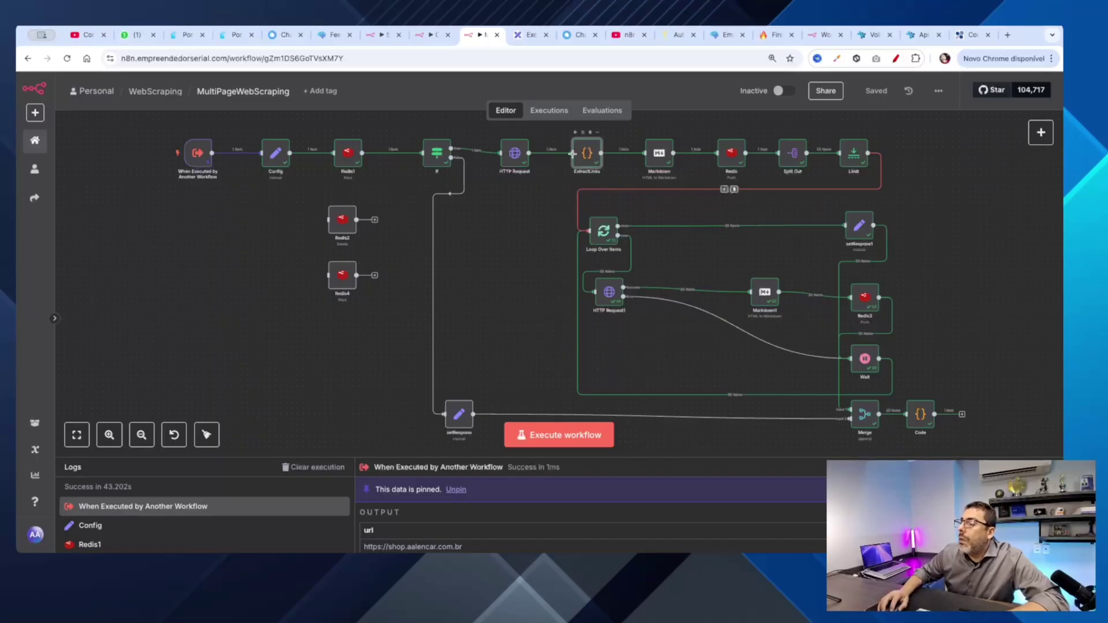
- Inspect the Markdown node's converted output and the Redis Push node's settings, highlighting its output data field
click(658, 159)
double_click(657, 159)
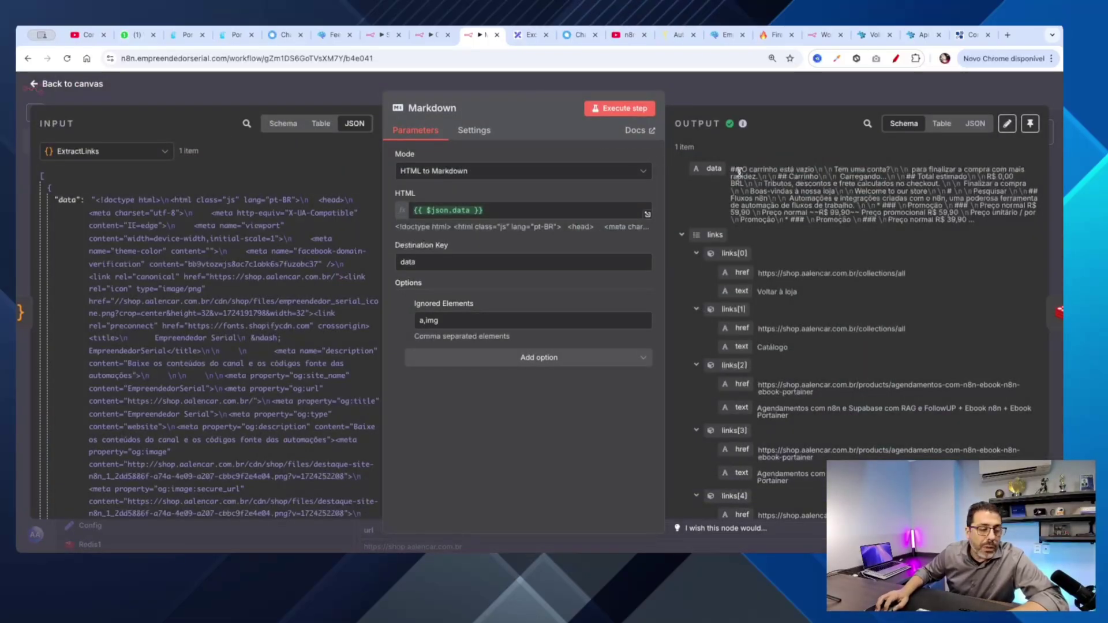
click(42, 85)
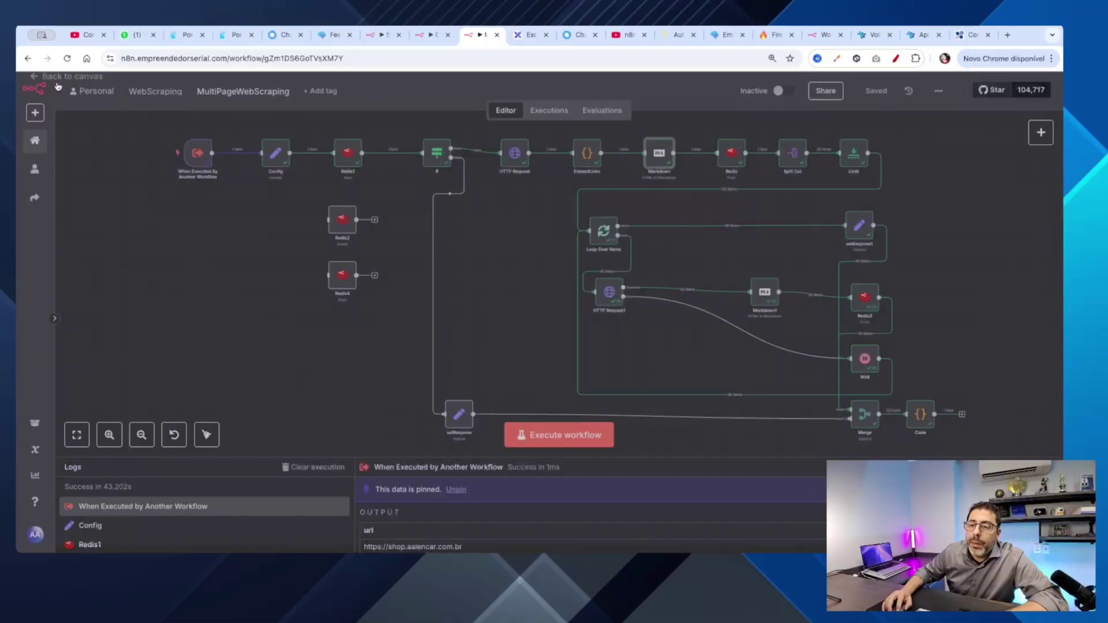
double_click(731, 153)
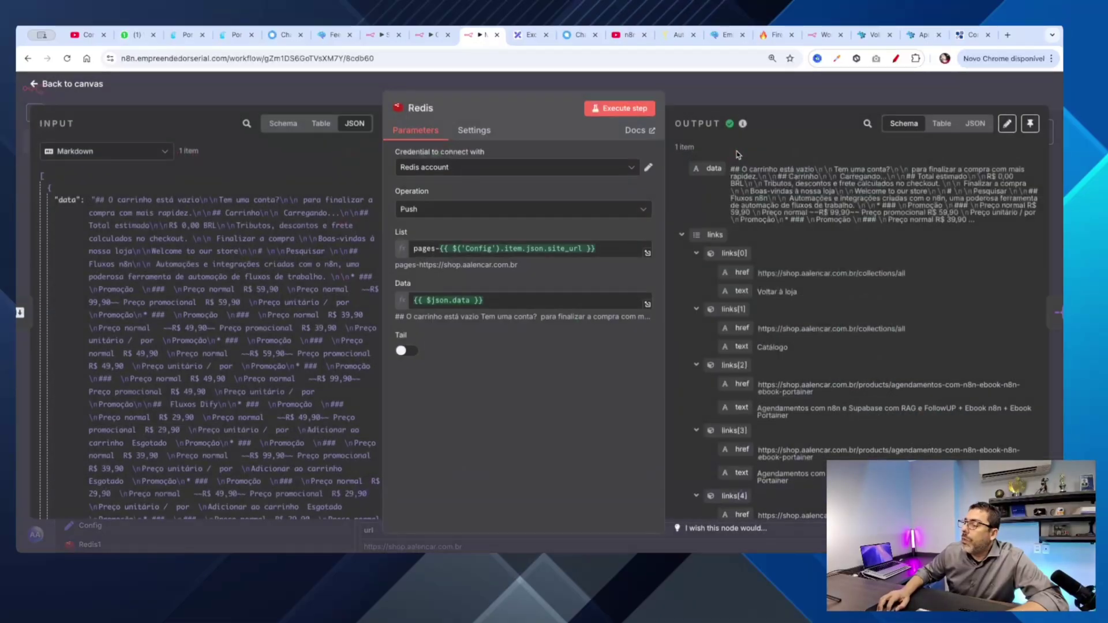
double_click(708, 166)
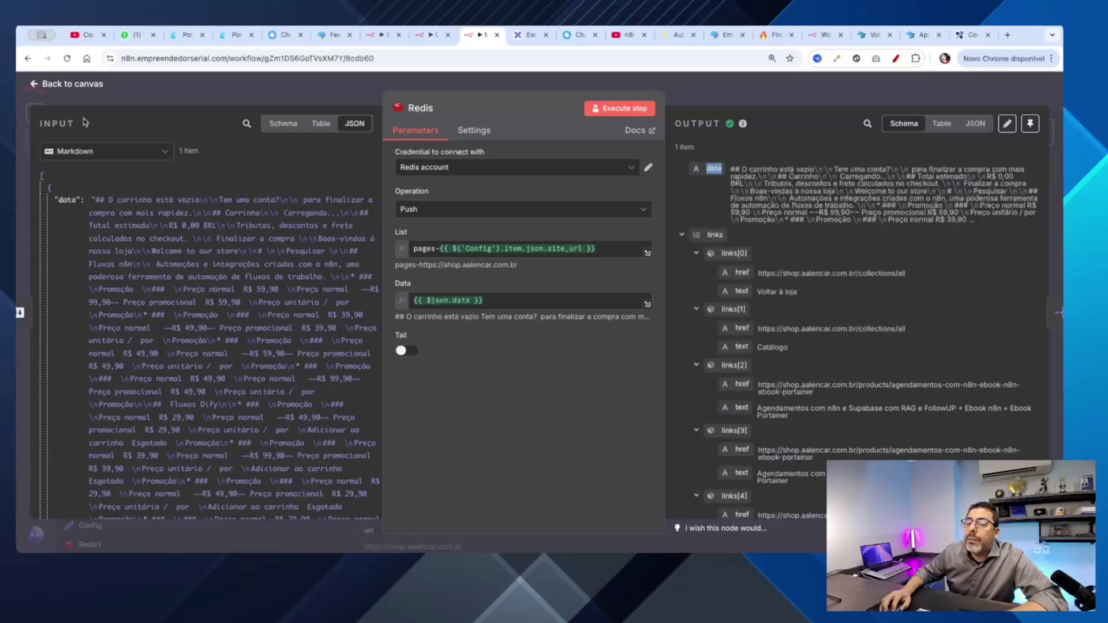
click(33, 86)
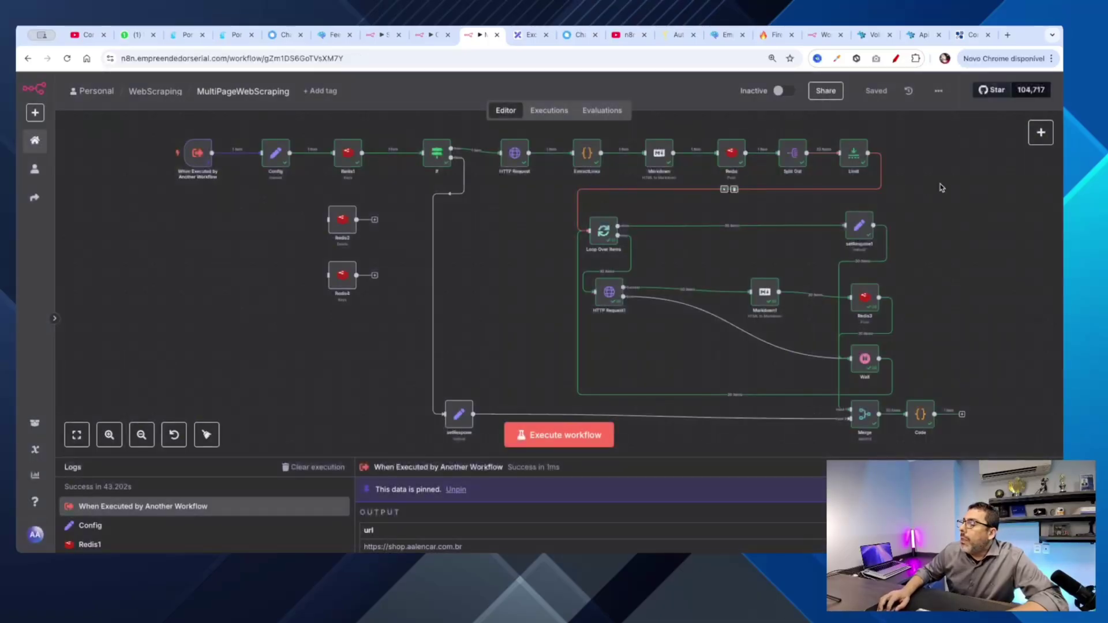
- Compare Split Out's input links with its output, highlight its field to split out, and check the Limit node's Max Items setting
double_click(789, 160)
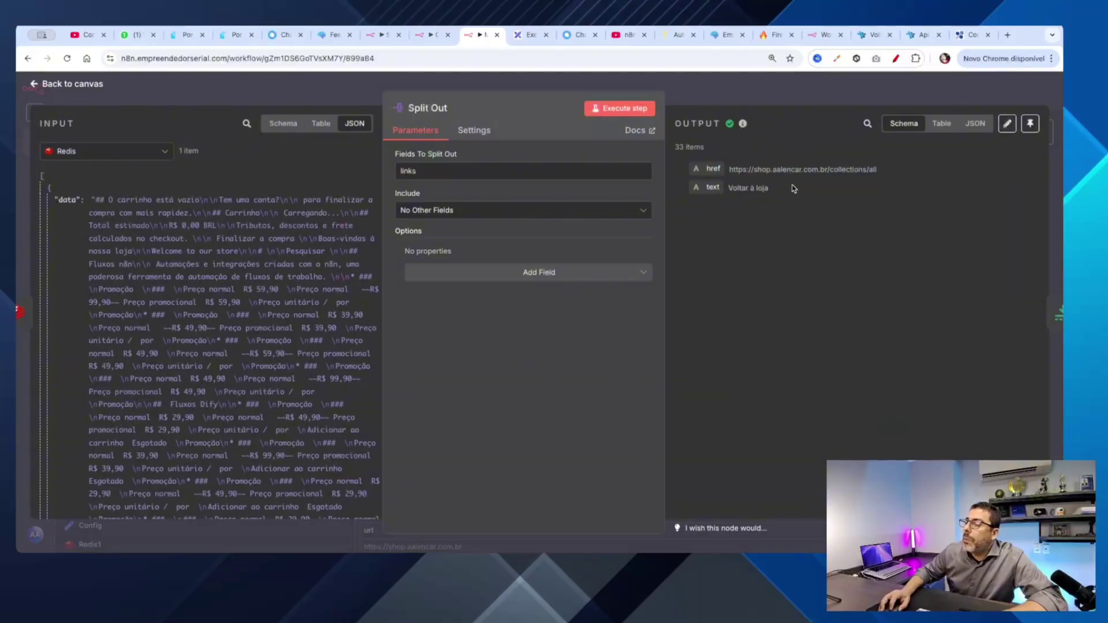
scroll(173, 258, down, 10)
scroll(176, 260, up, 10)
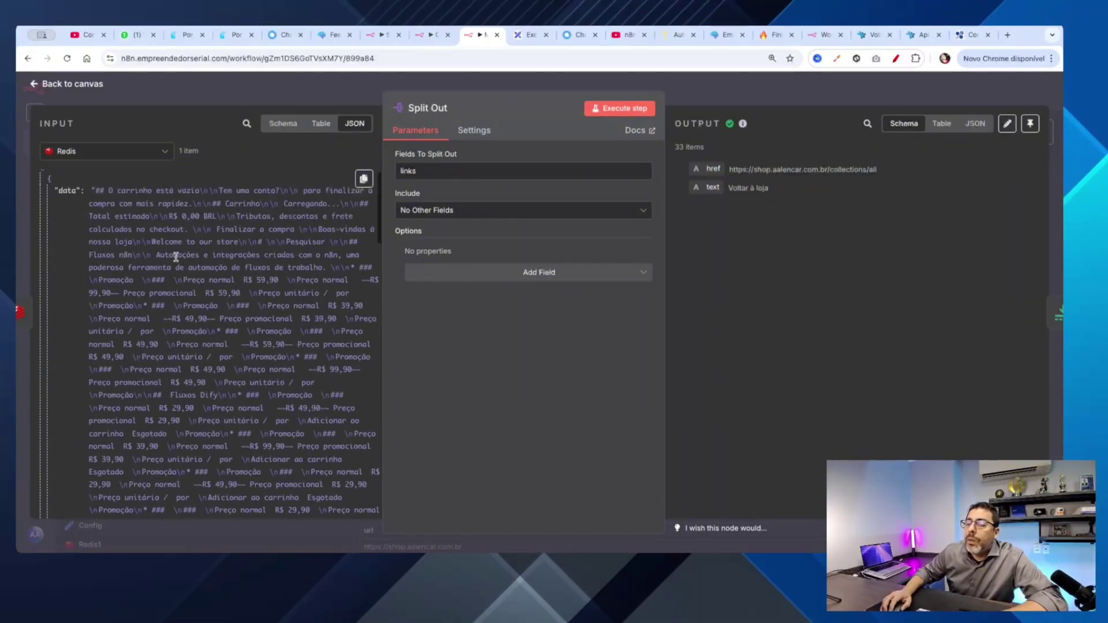
scroll(144, 249, down, 12)
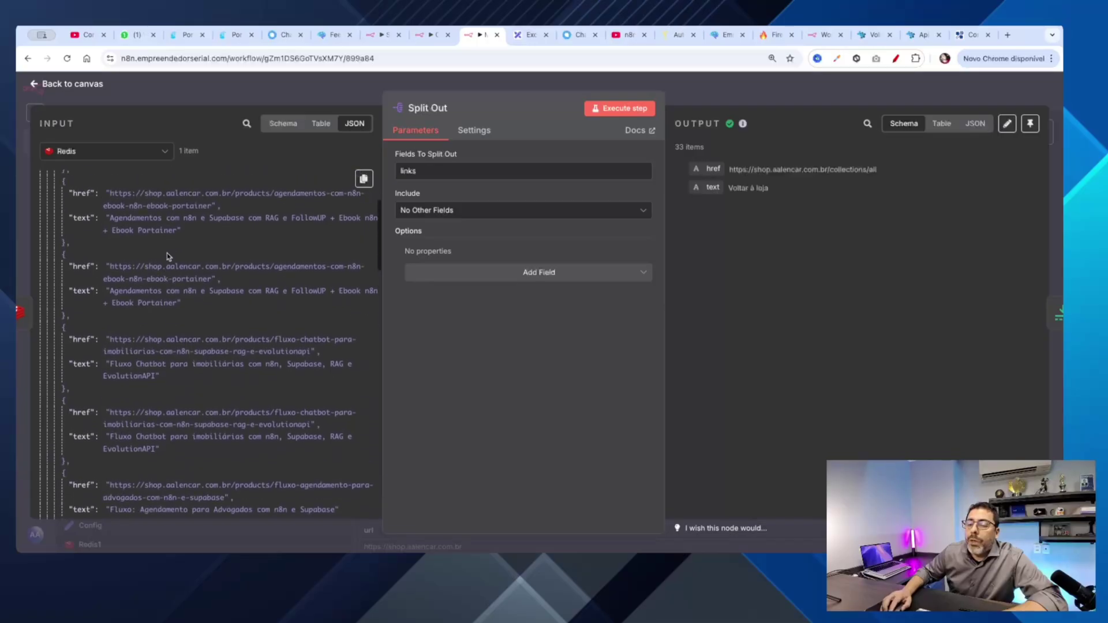
scroll(167, 253, up, 10)
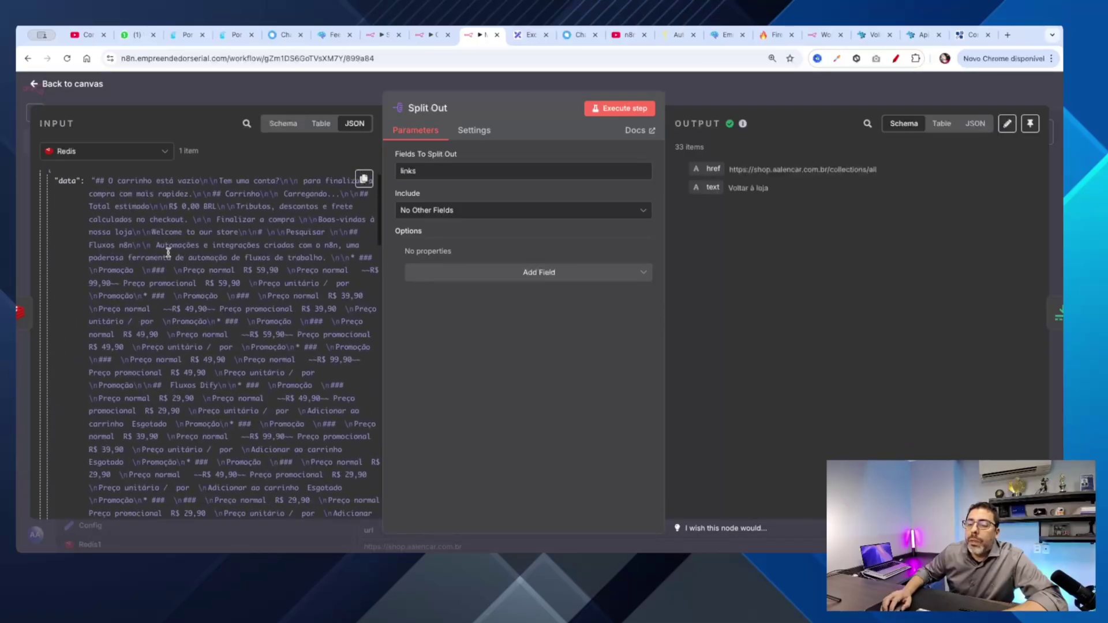
double_click(406, 170)
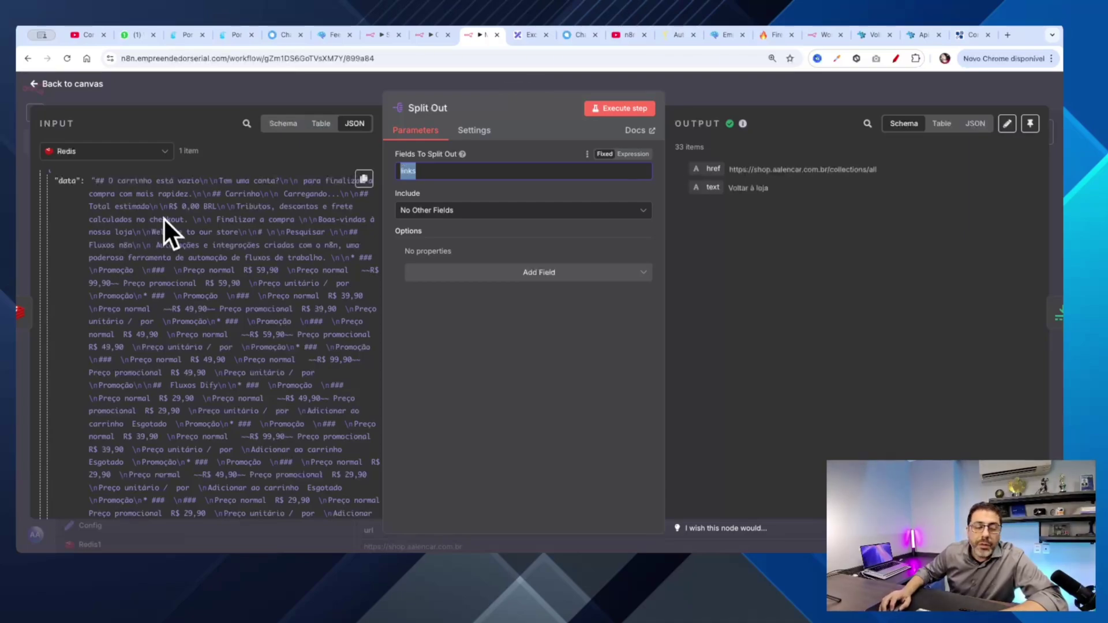
click(36, 90)
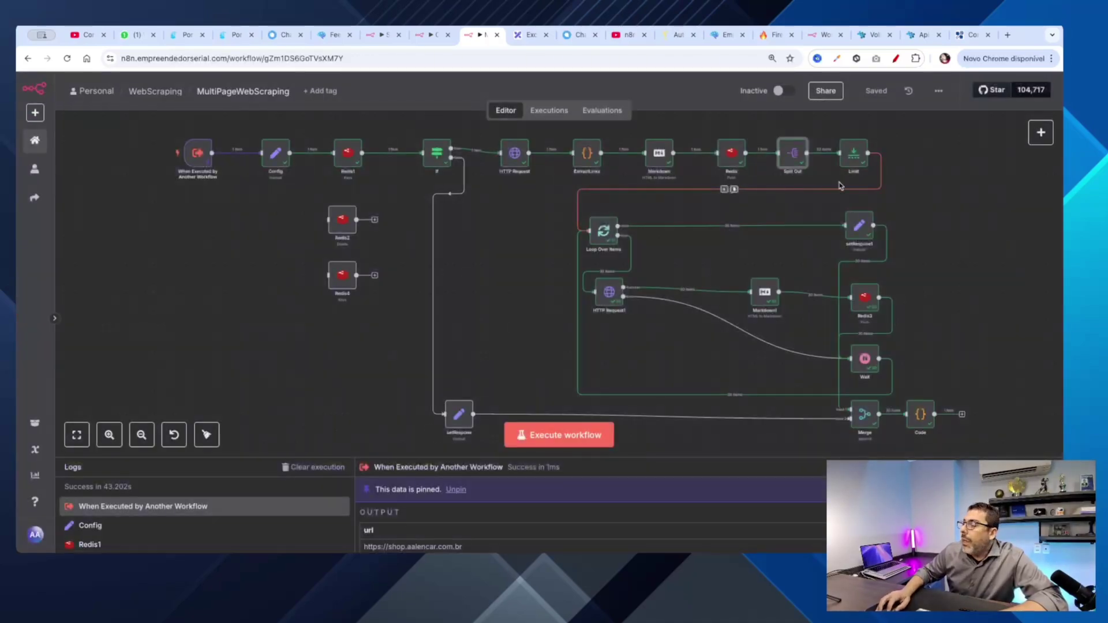
double_click(854, 154)
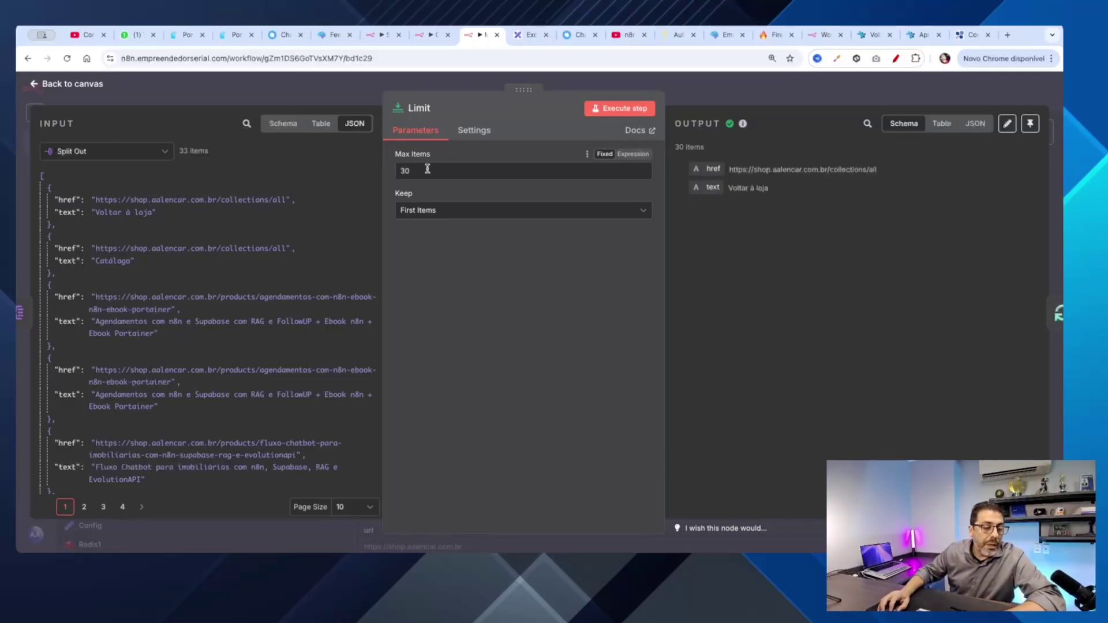
click(51, 88)
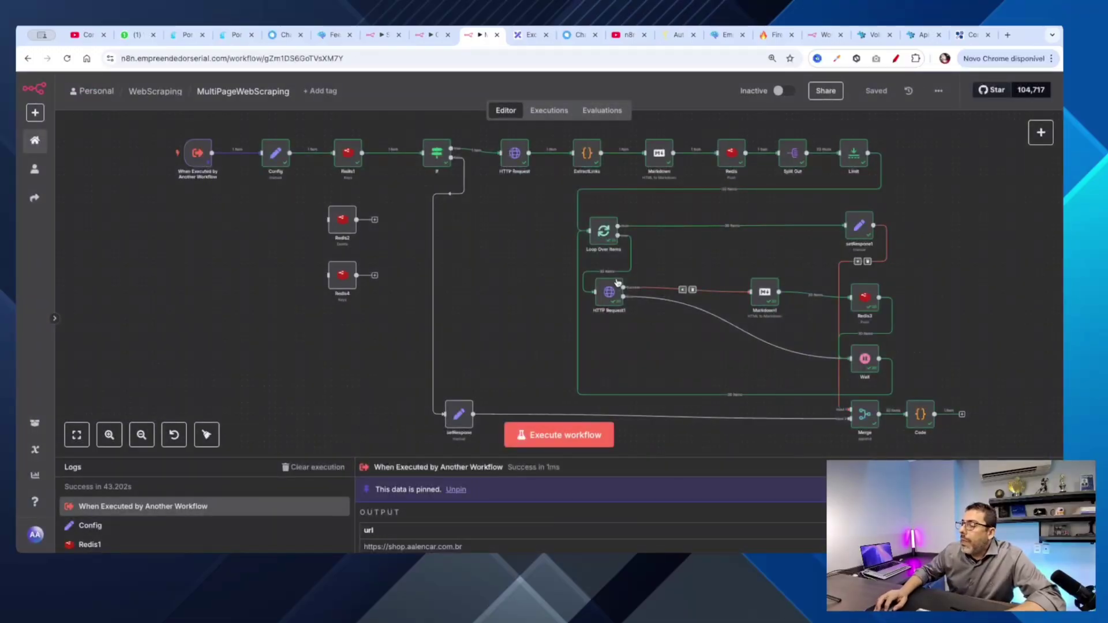
- Draw a red loop arrow through the HTTP Request1 branch and circle the Markdown1, Redis3 and Wait nodes
click(895, 60)
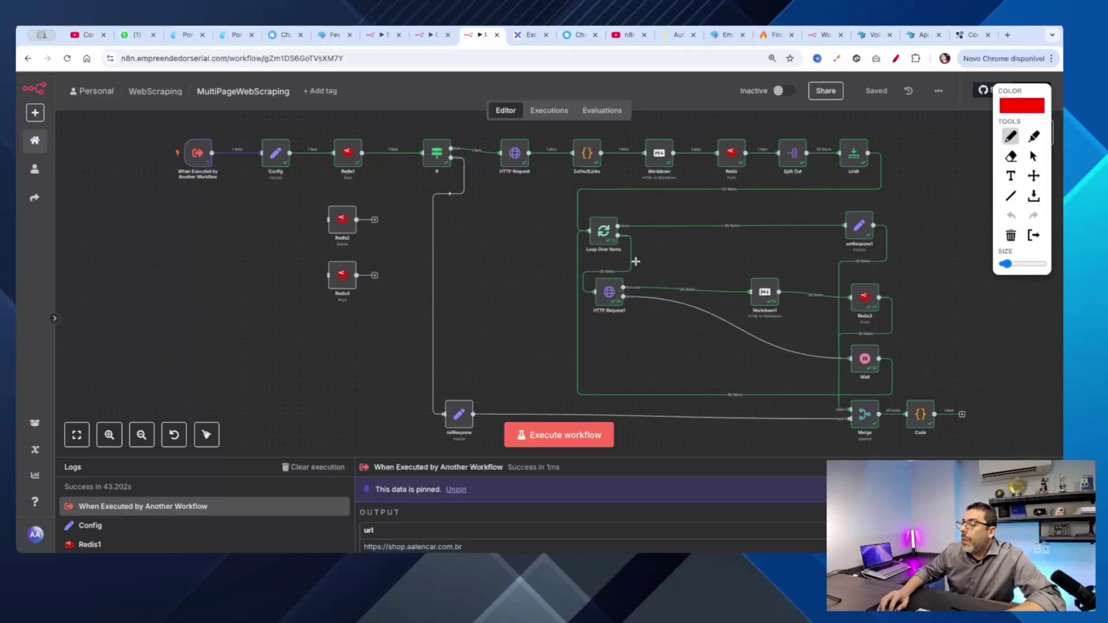
mouse_move(650, 280)
mouse_down()
mouse_move(833, 284)
mouse_move(888, 299)
mouse_move(898, 353)
mouse_move(828, 396)
mouse_move(663, 401)
mouse_move(604, 367)
mouse_move(600, 329)
mouse_move(626, 330)
mouse_up()
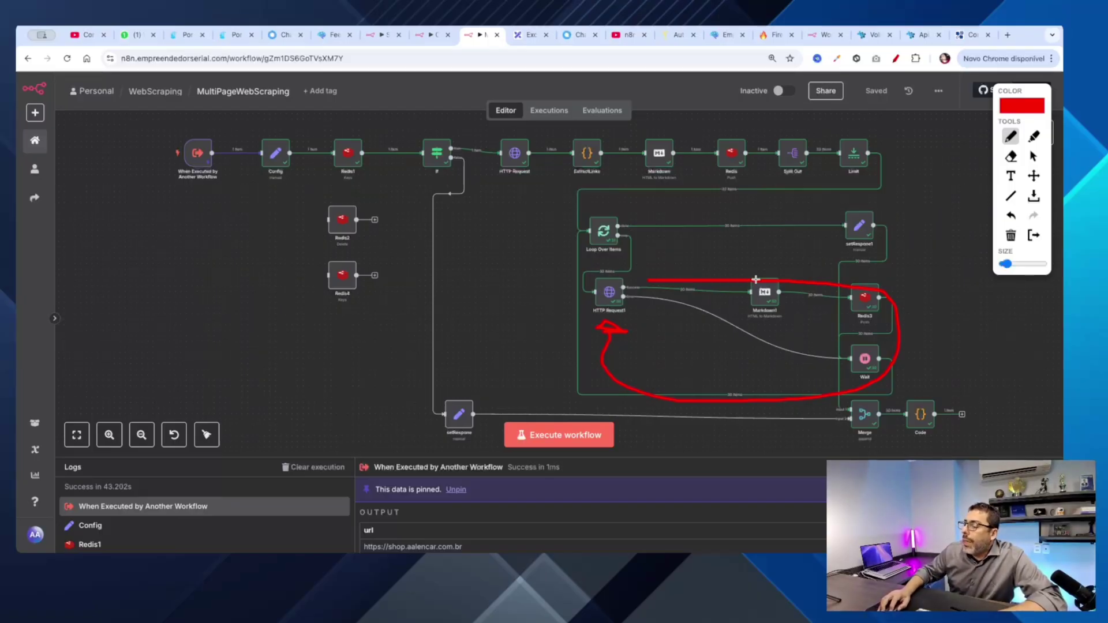
mouse_move(769, 264)
mouse_down()
mouse_move(795, 274)
mouse_move(802, 312)
mouse_move(734, 315)
mouse_move(774, 260)
mouse_up()
mouse_move(859, 270)
mouse_down()
mouse_move(842, 312)
mouse_move(857, 326)
mouse_move(882, 325)
mouse_move(900, 301)
mouse_move(856, 276)
mouse_up()
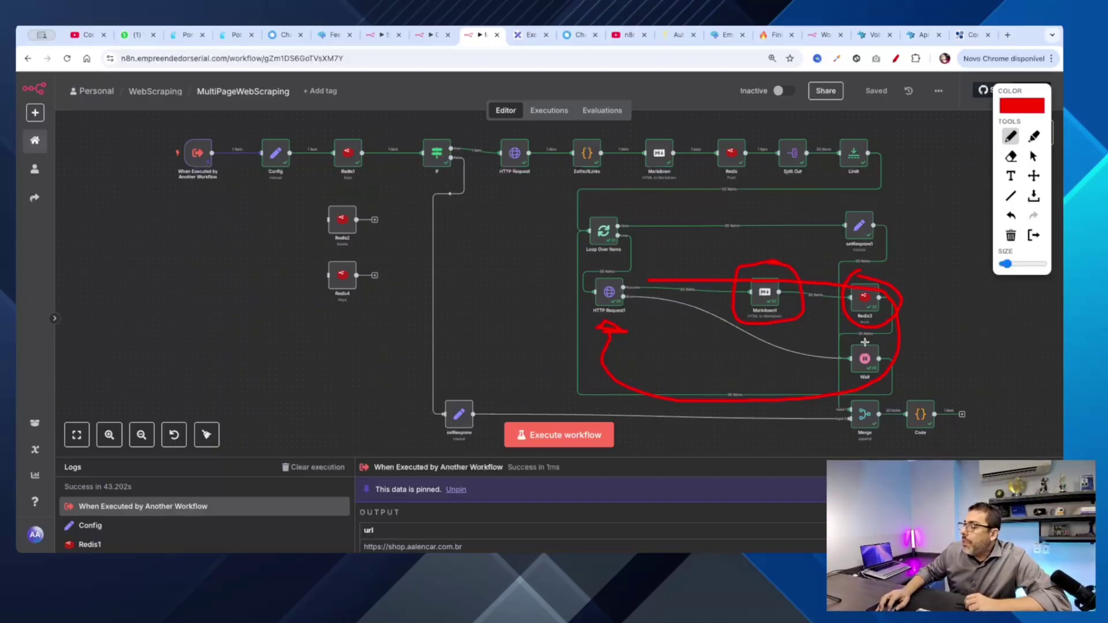
mouse_move(865, 341)
mouse_down()
mouse_move(846, 349)
mouse_move(844, 372)
mouse_move(864, 383)
mouse_move(886, 374)
mouse_move(866, 338)
mouse_up()
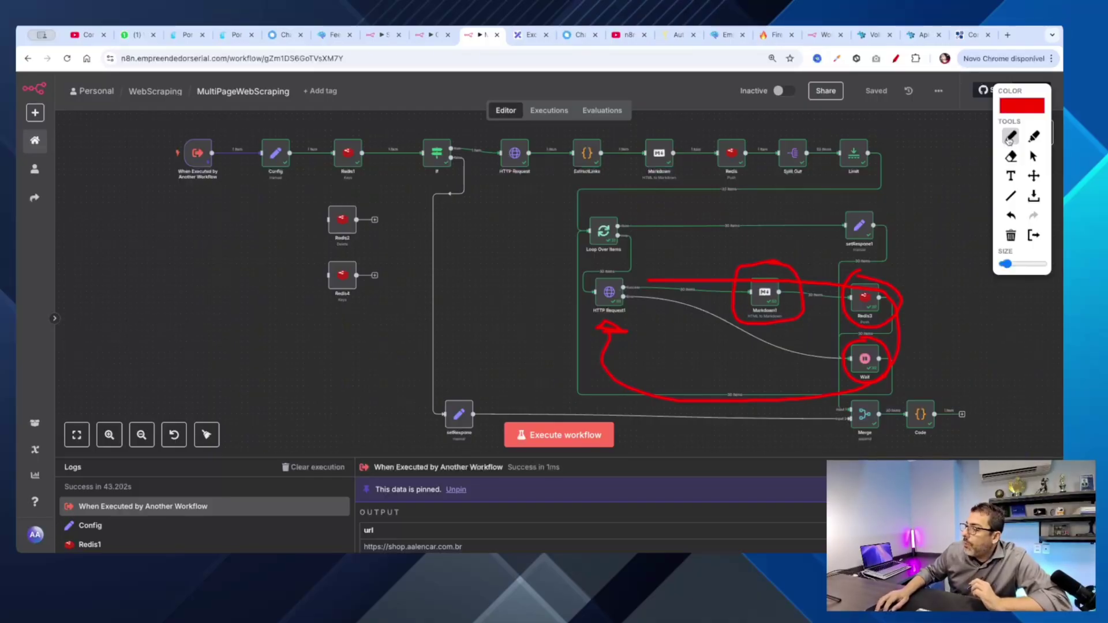
- Clear the red markings and check the Wait node's resume mode, wait amount and wait unit before returning to the canvas
click(896, 58)
double_click(865, 361)
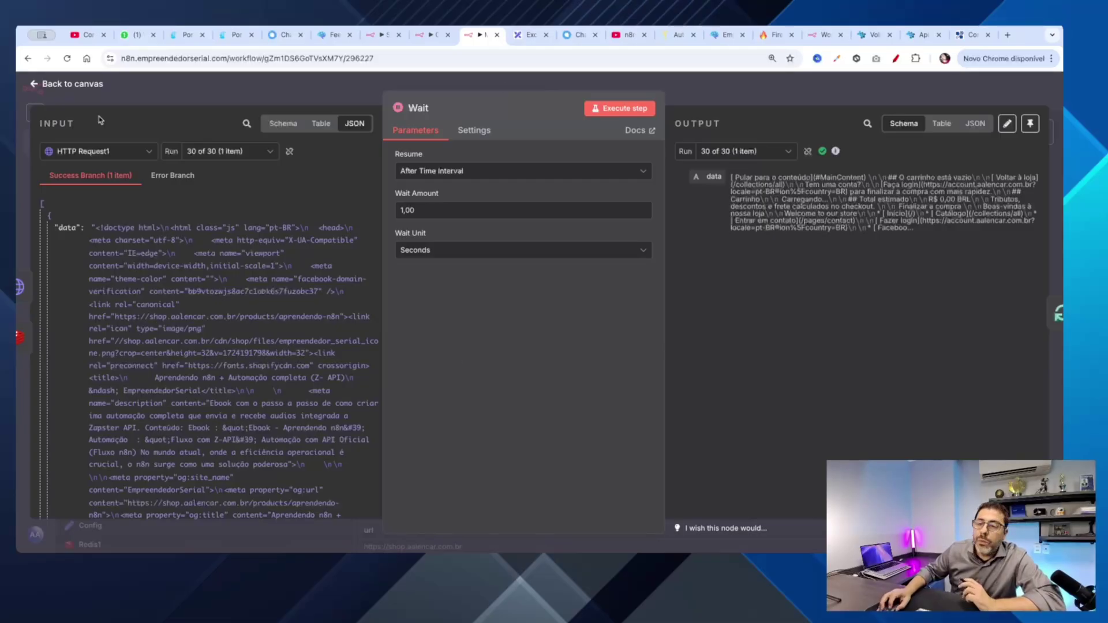
click(35, 85)
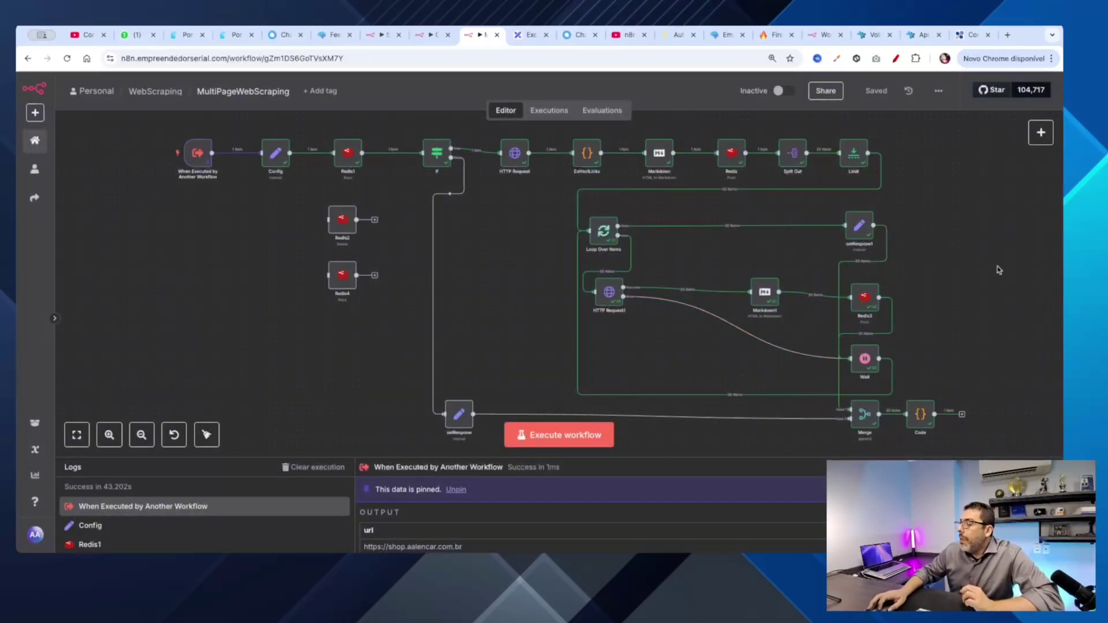
- Shift the Markdown1, Redis3 and Wait nodes left, closer to HTTP Request1, and save the workflow
drag(765, 291, 726, 292)
drag(868, 300, 796, 299)
drag(860, 355, 787, 354)
key(ctrl+s)
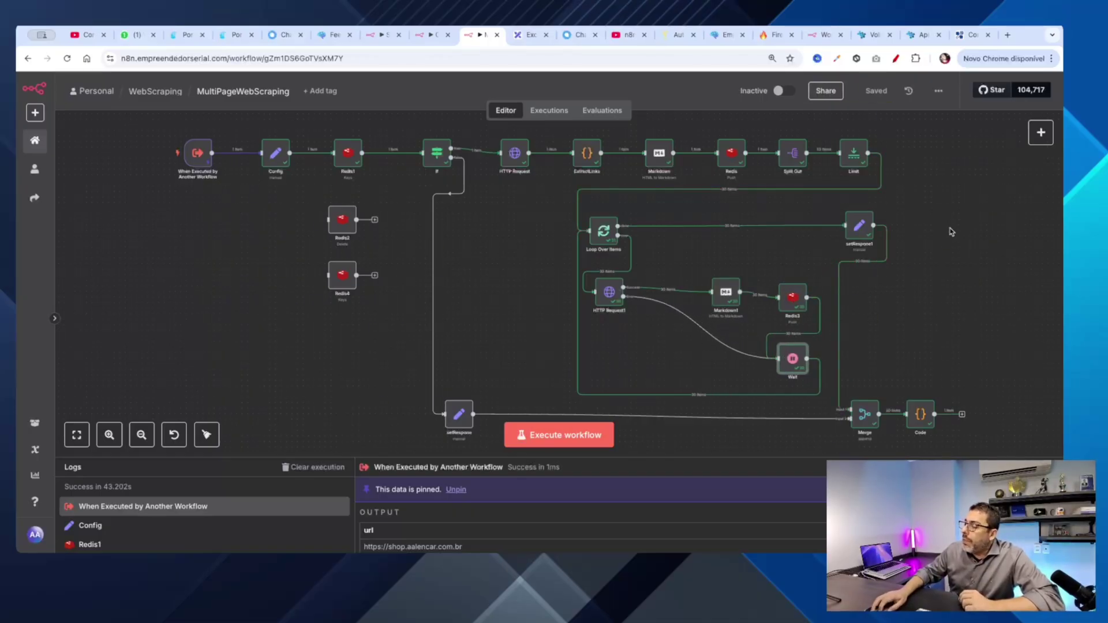
- Trace the exit path from Loop Over Items past setResponse1 with a red arrow, and inspect the Code node's input, script and output
click(895, 59)
mouse_move(596, 205)
mouse_down()
mouse_move(898, 209)
mouse_move(884, 349)
mouse_move(903, 369)
mouse_move(957, 378)
mouse_move(955, 356)
mouse_move(957, 396)
mouse_up()
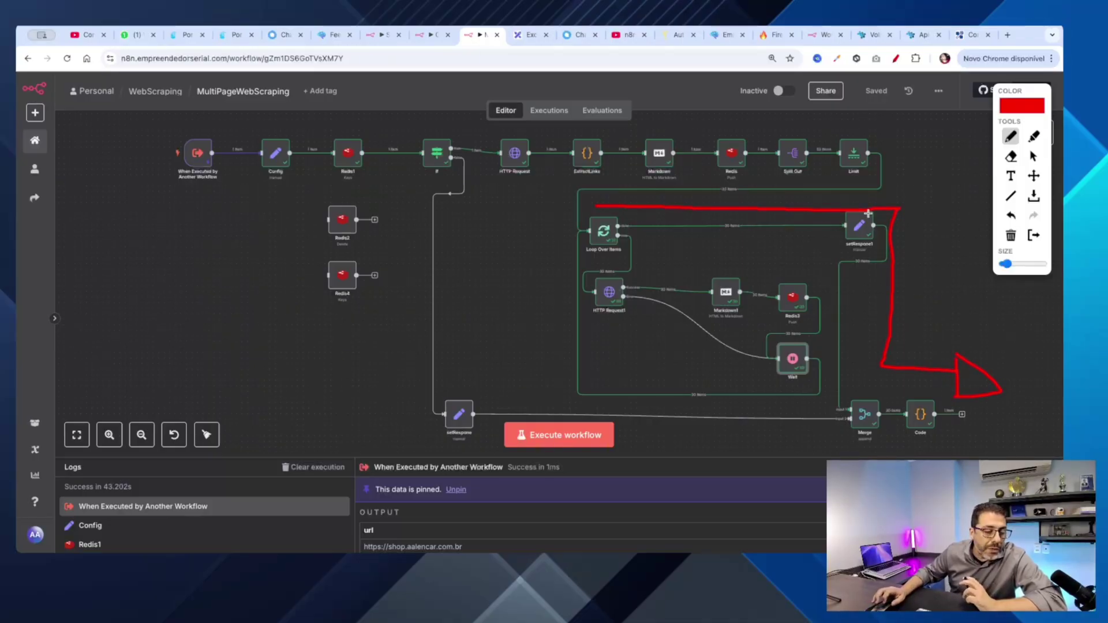
click(896, 59)
double_click(921, 414)
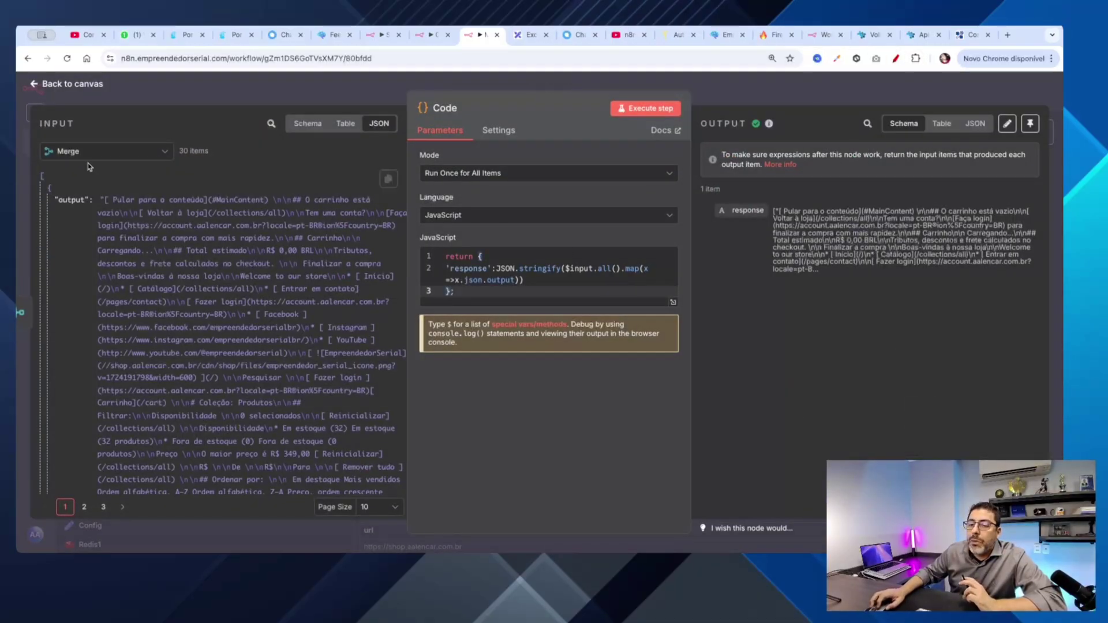
click(33, 84)
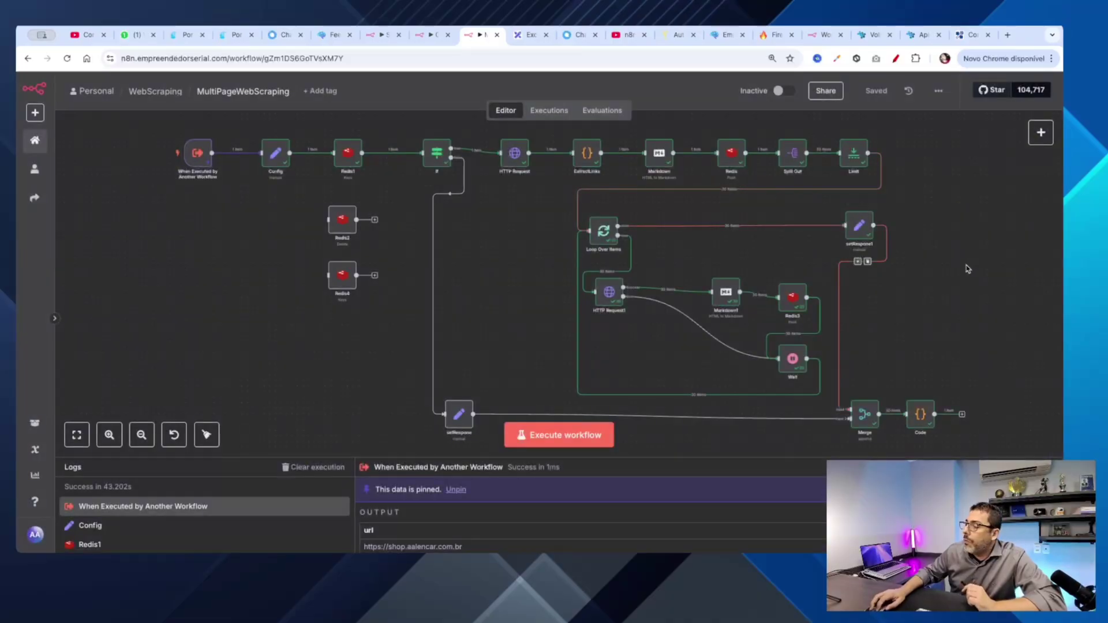